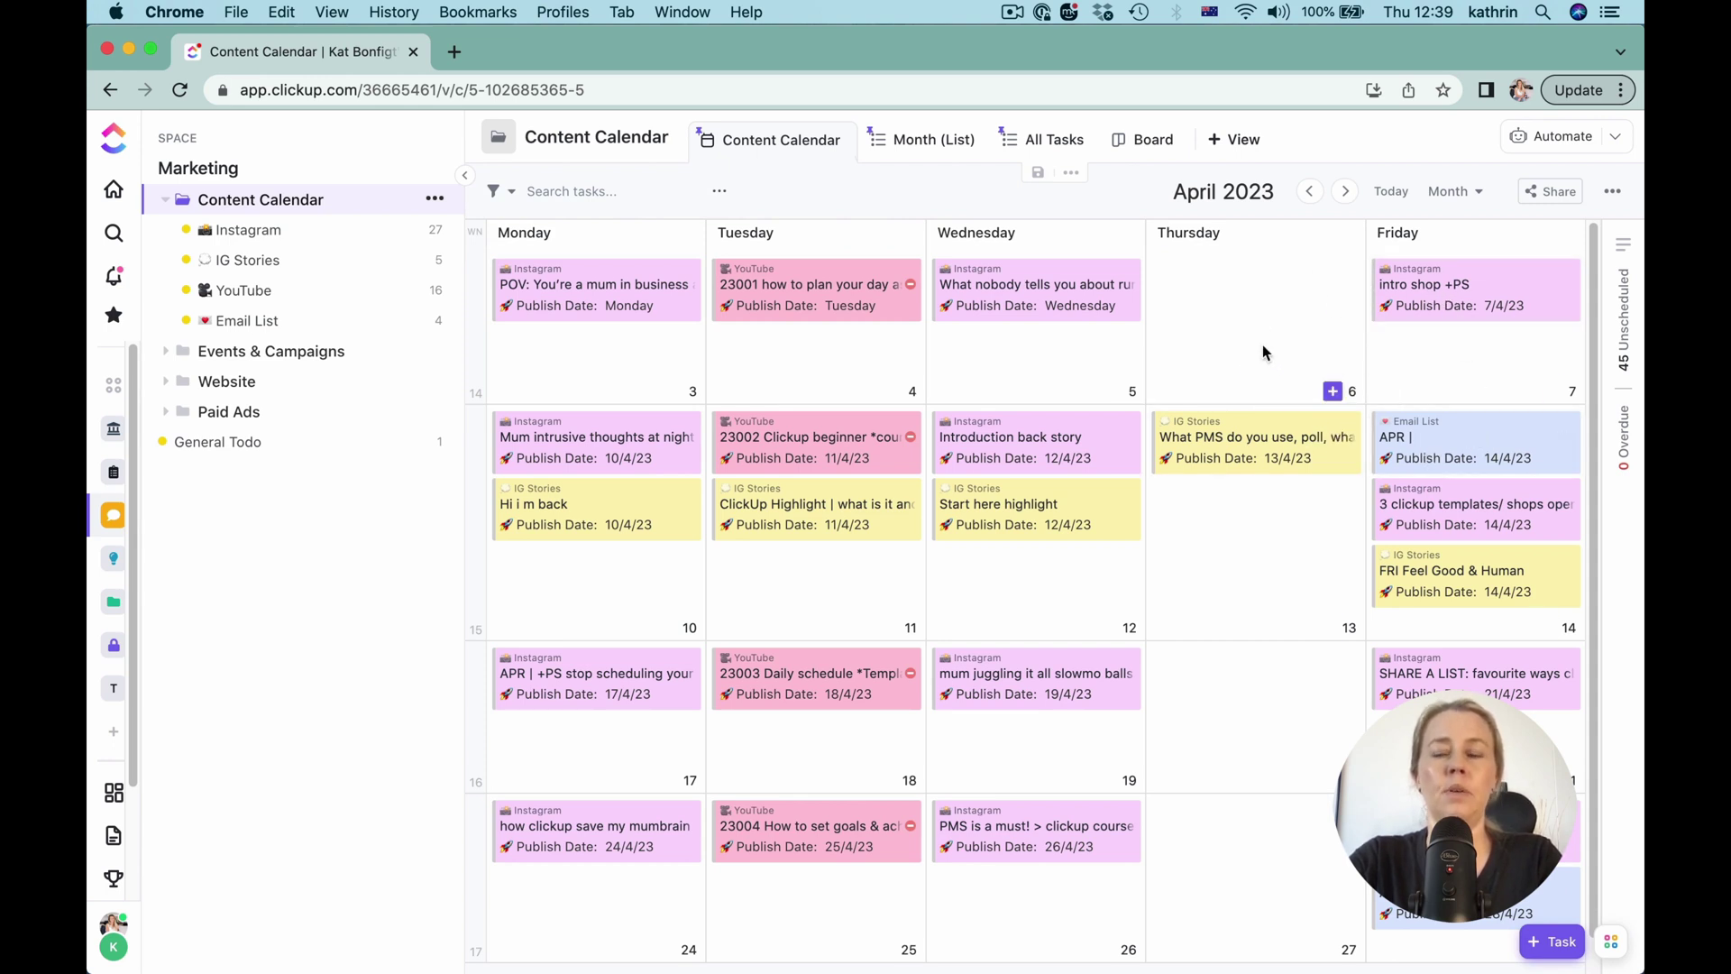
Step: Show the April Month list, confirm its Month is Apr filter, and open task 23001
left_click(920, 139)
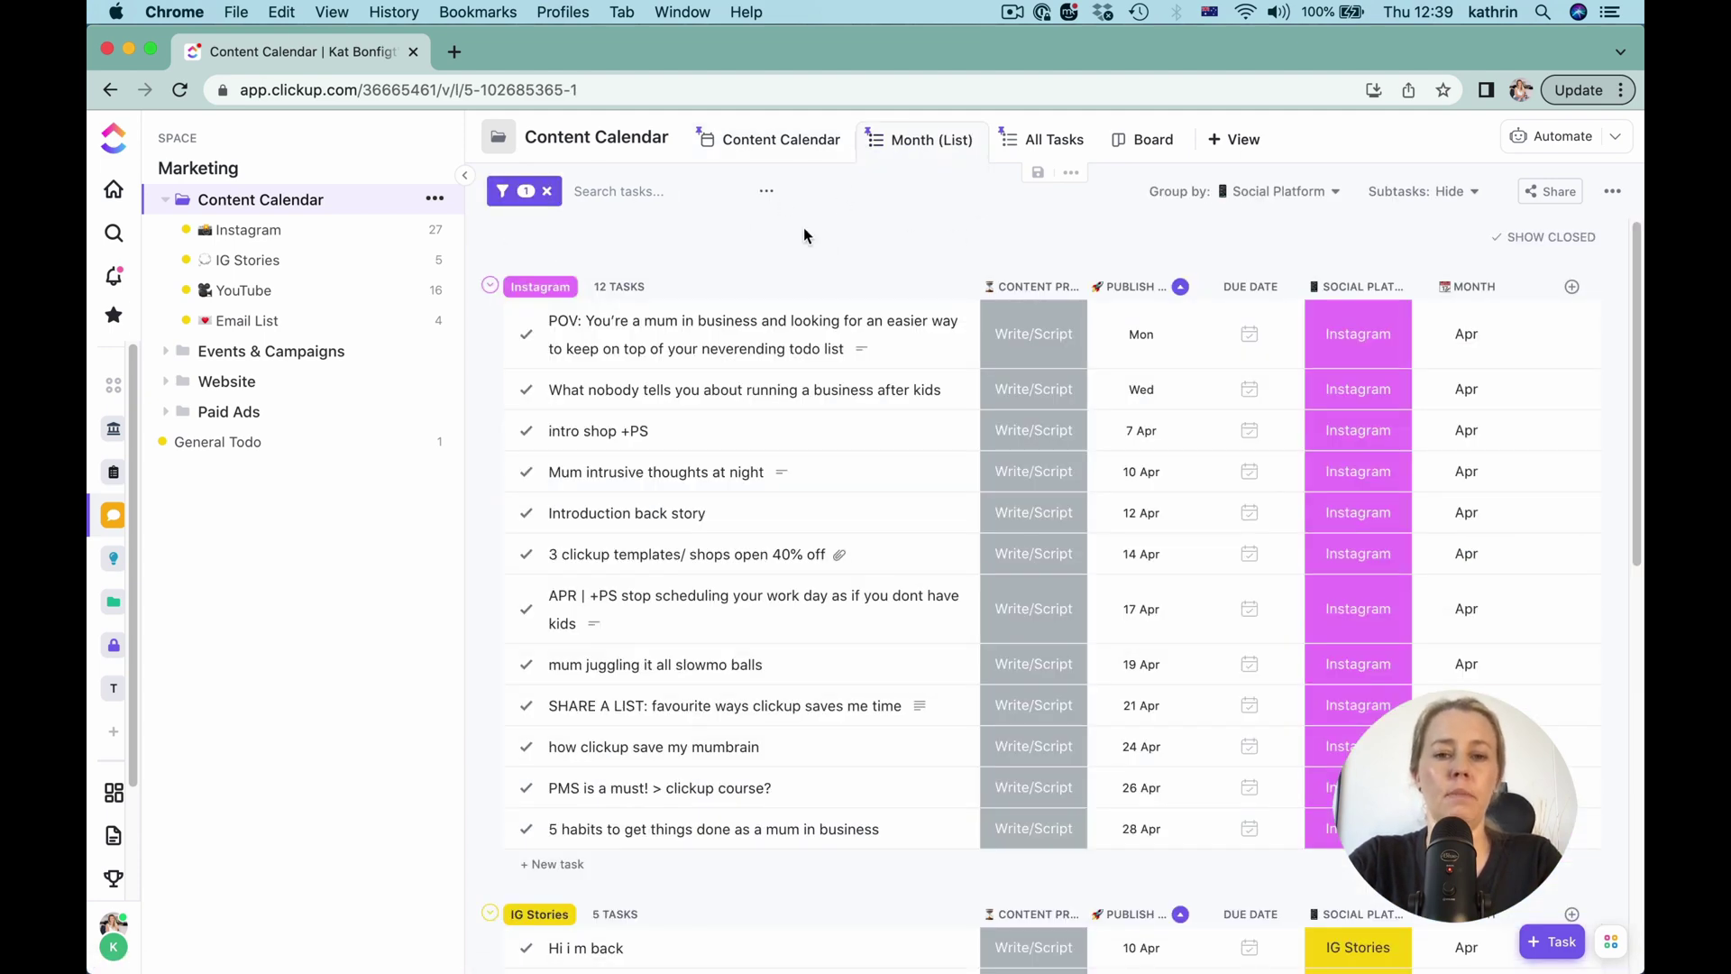
left_click(538, 197)
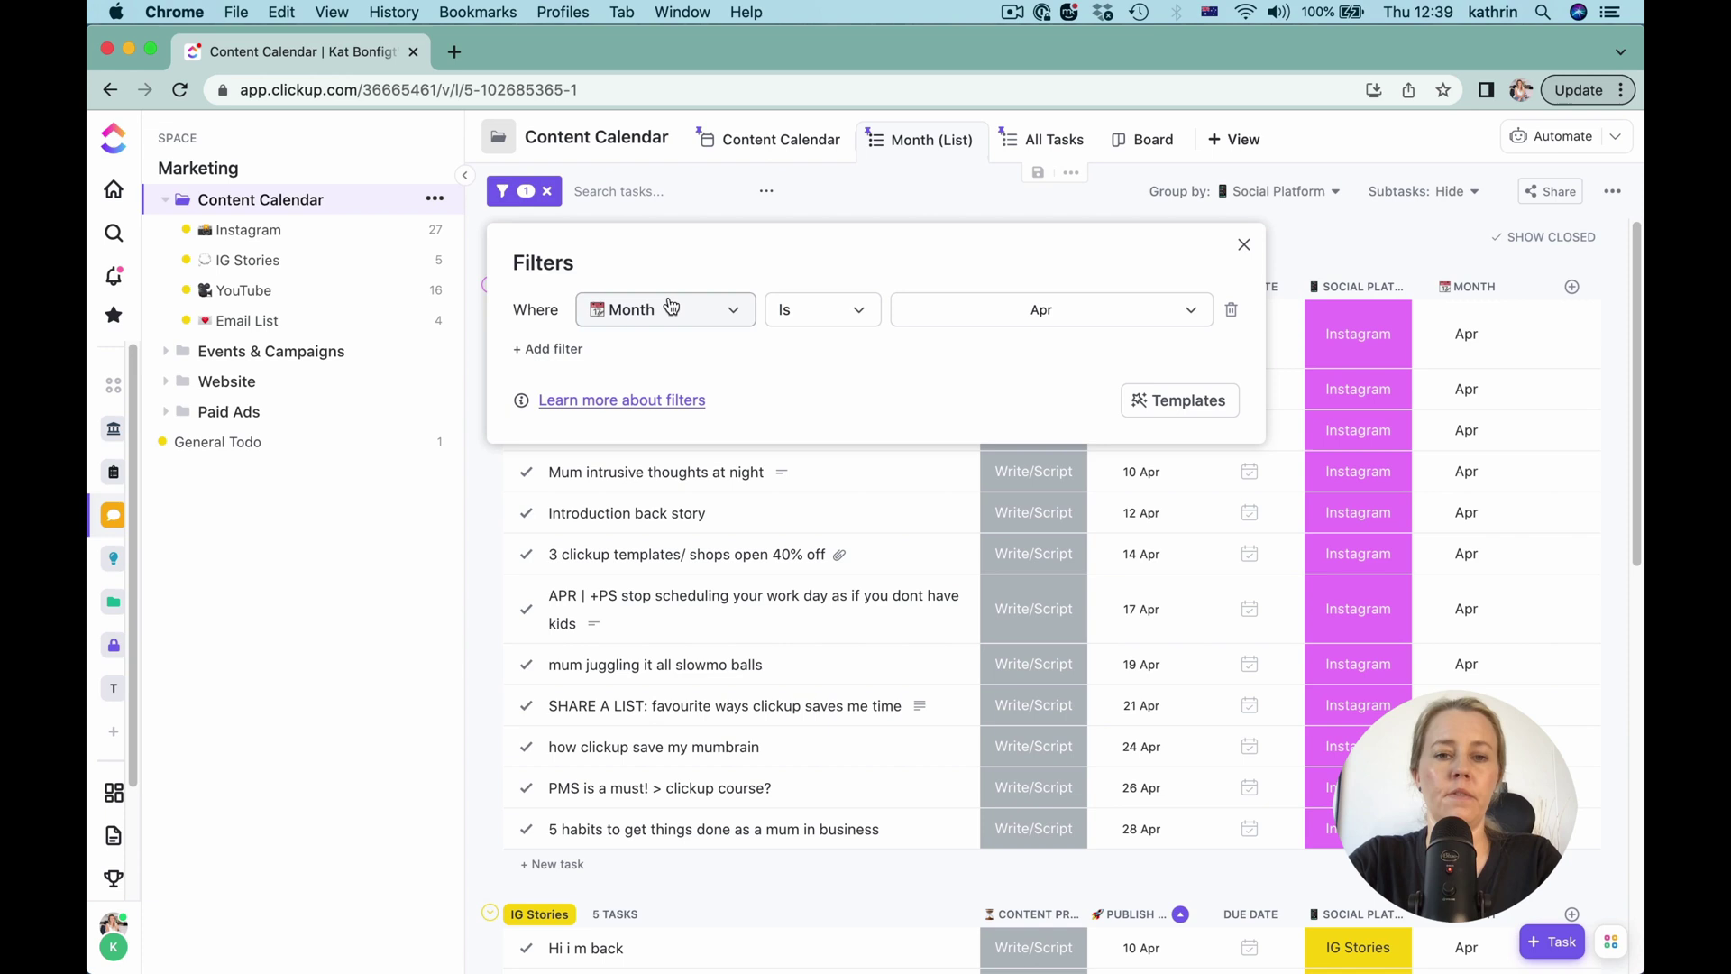
left_click(1243, 242)
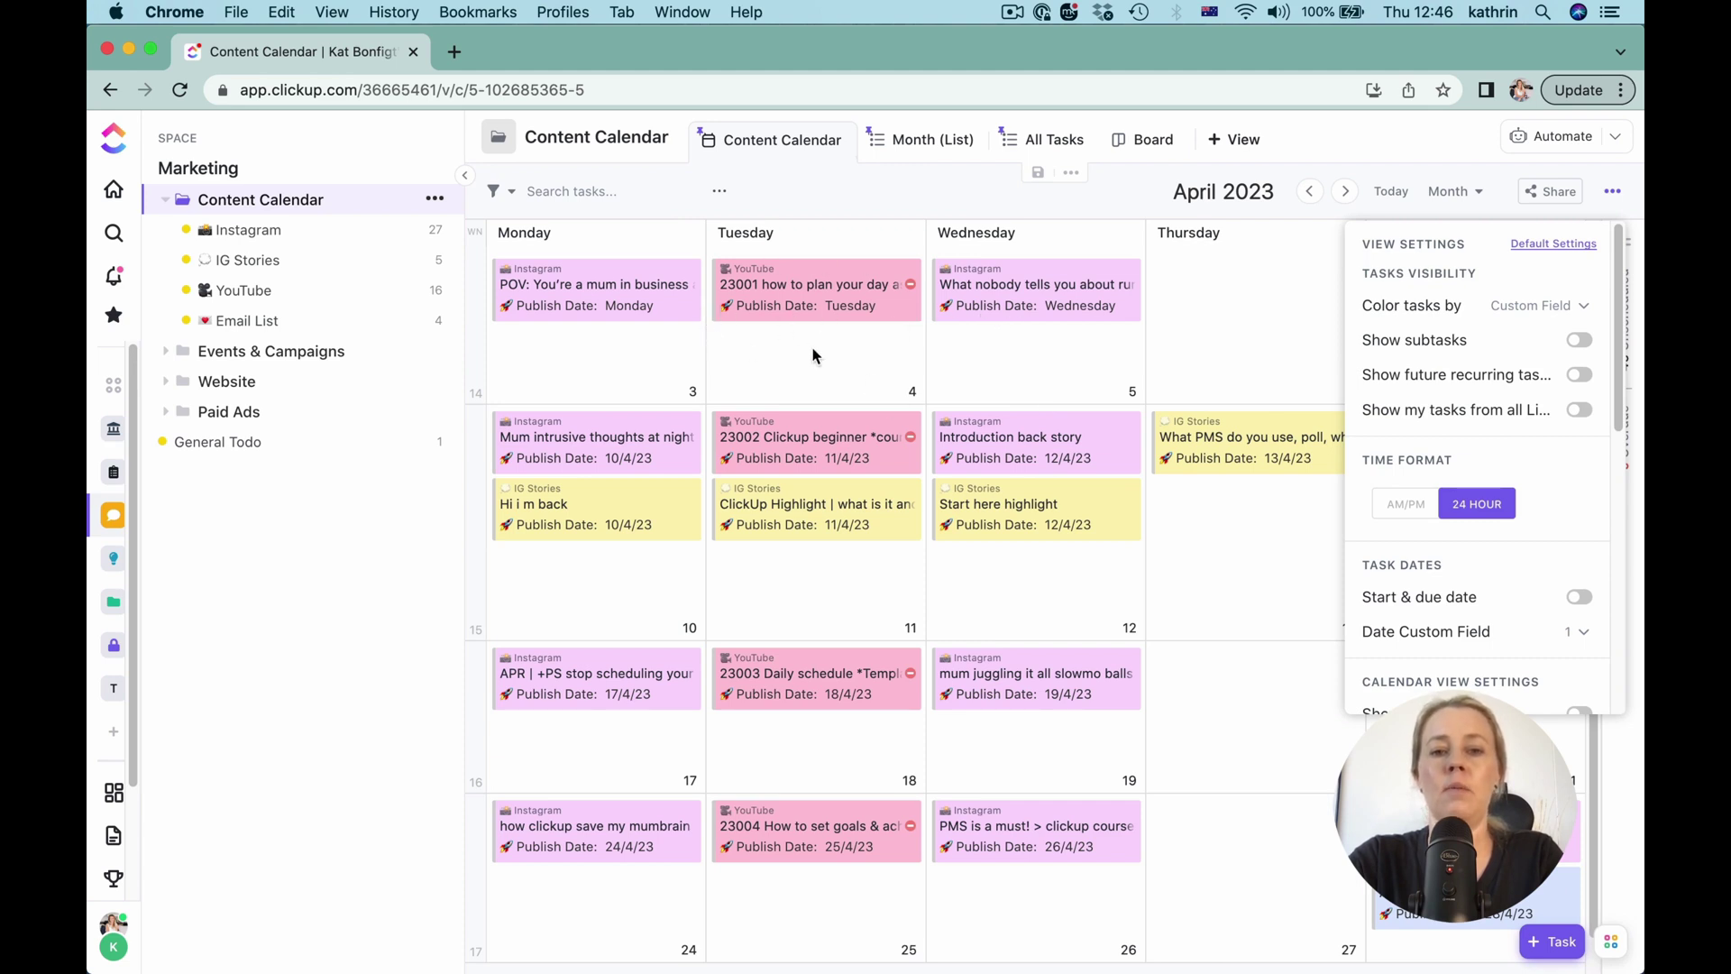
left_click(789, 290)
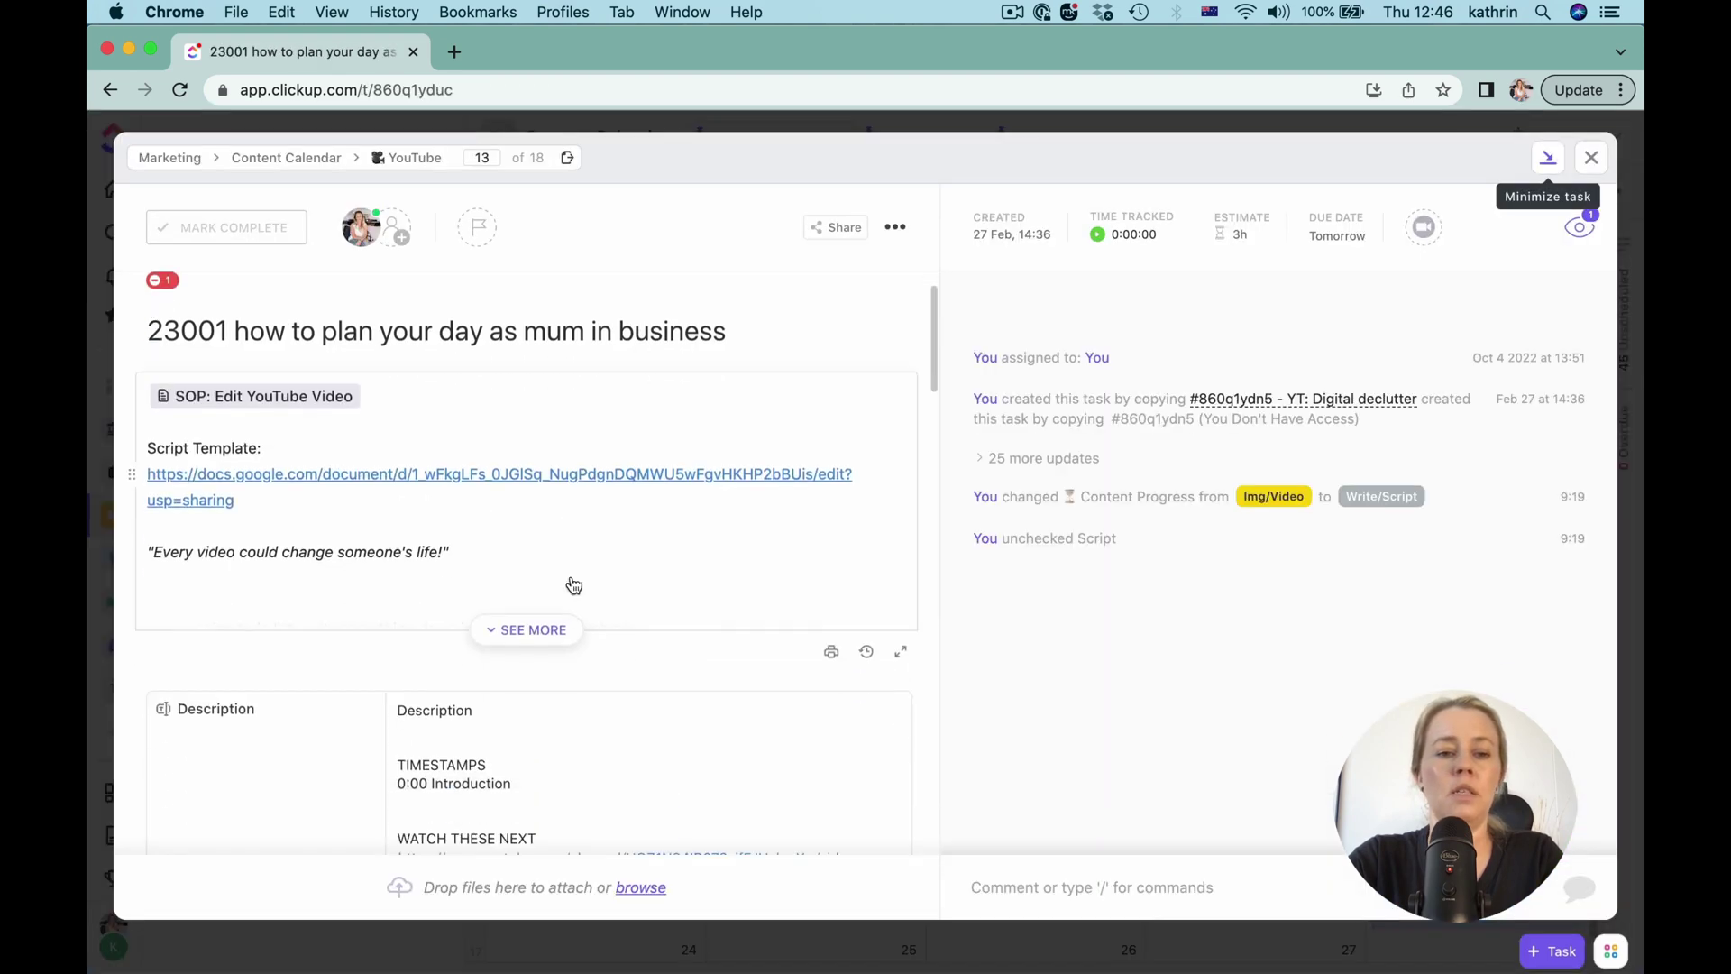
scroll(571, 580, "down", 5)
scroll(573, 583, "up", 3)
scroll(572, 582, "up", 3)
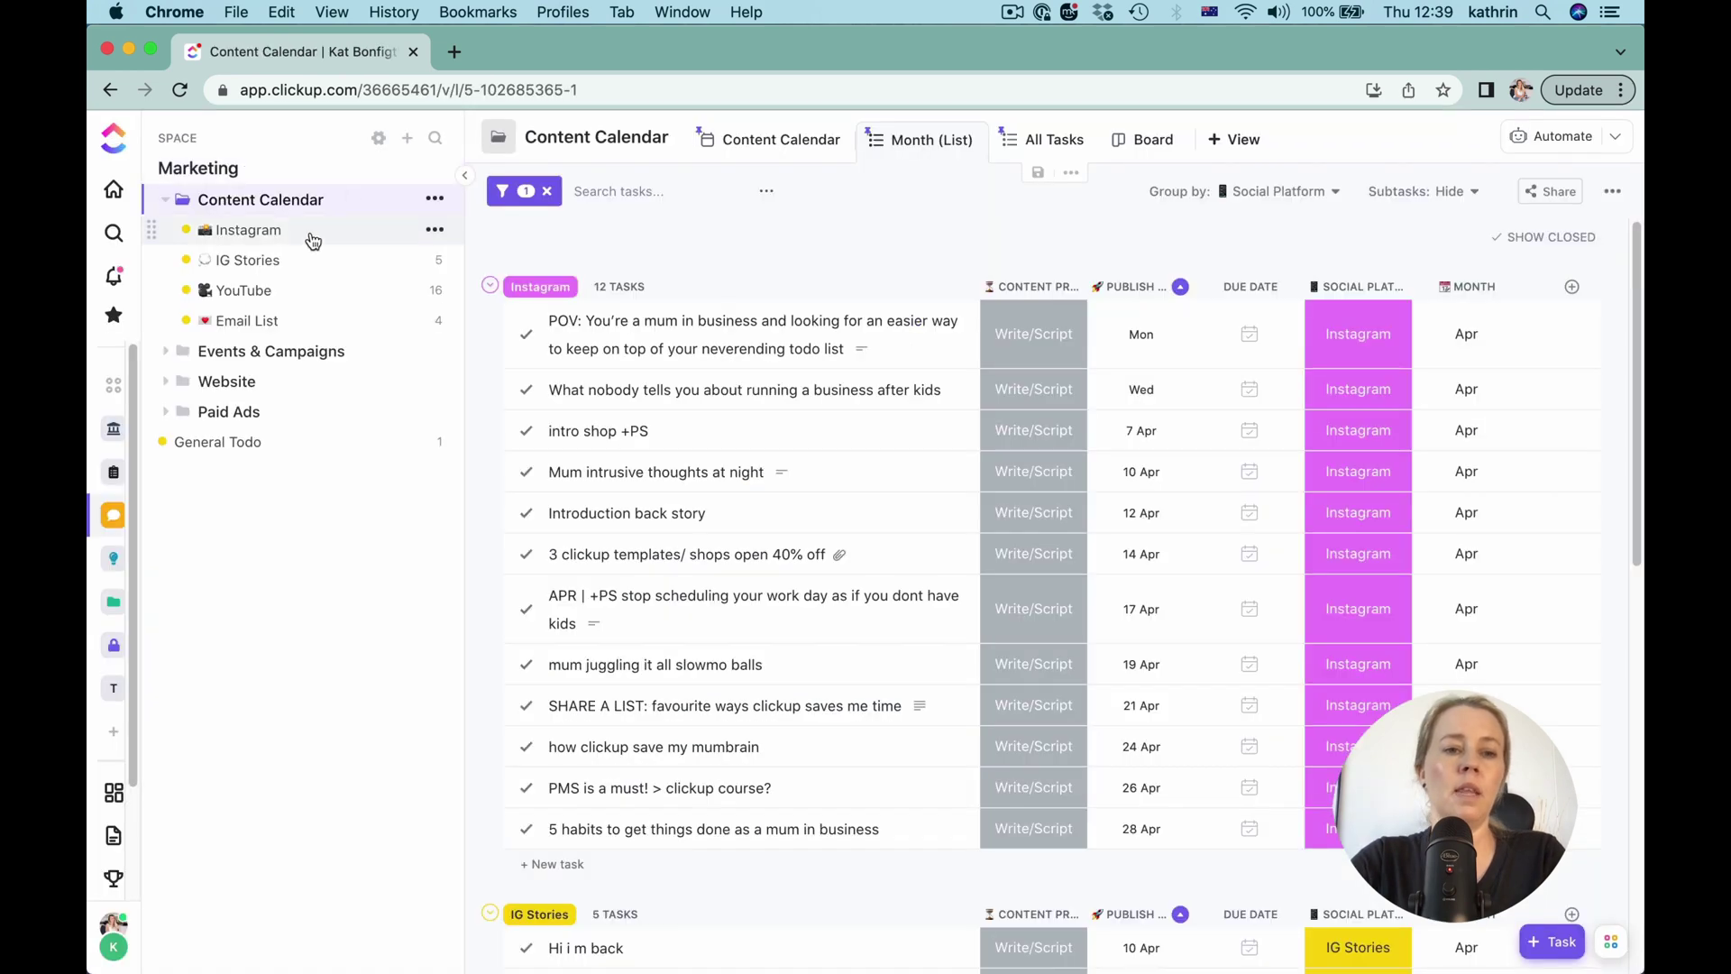
left_click(258, 232)
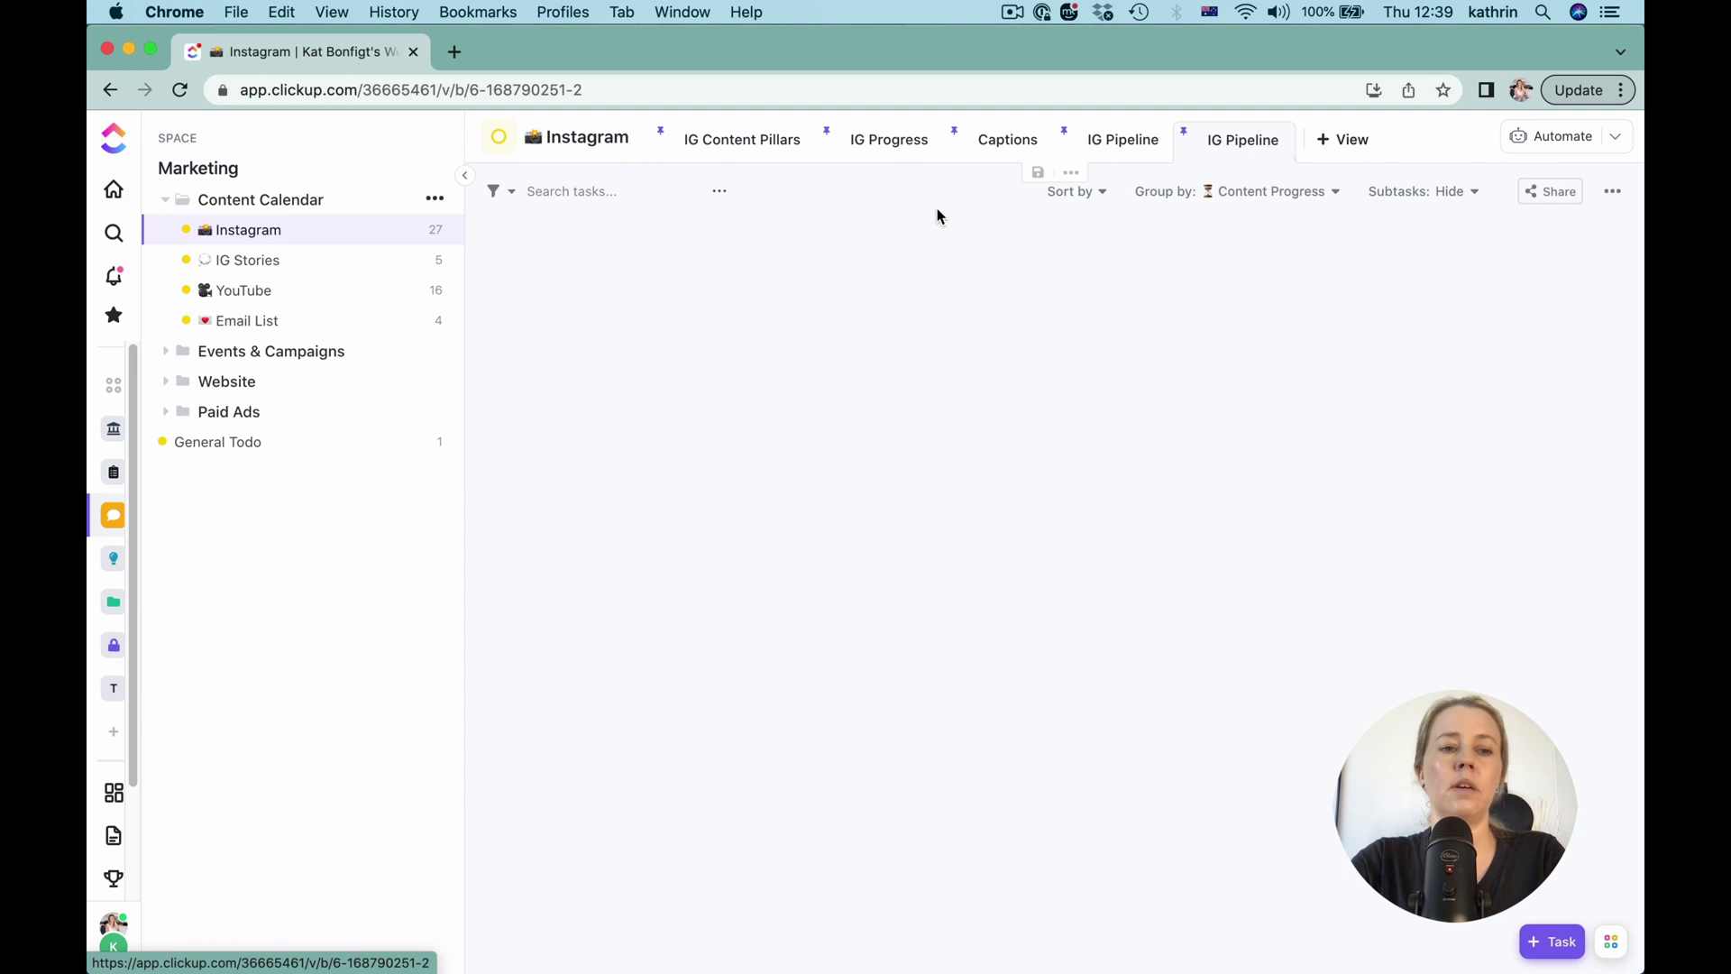
left_click(754, 142)
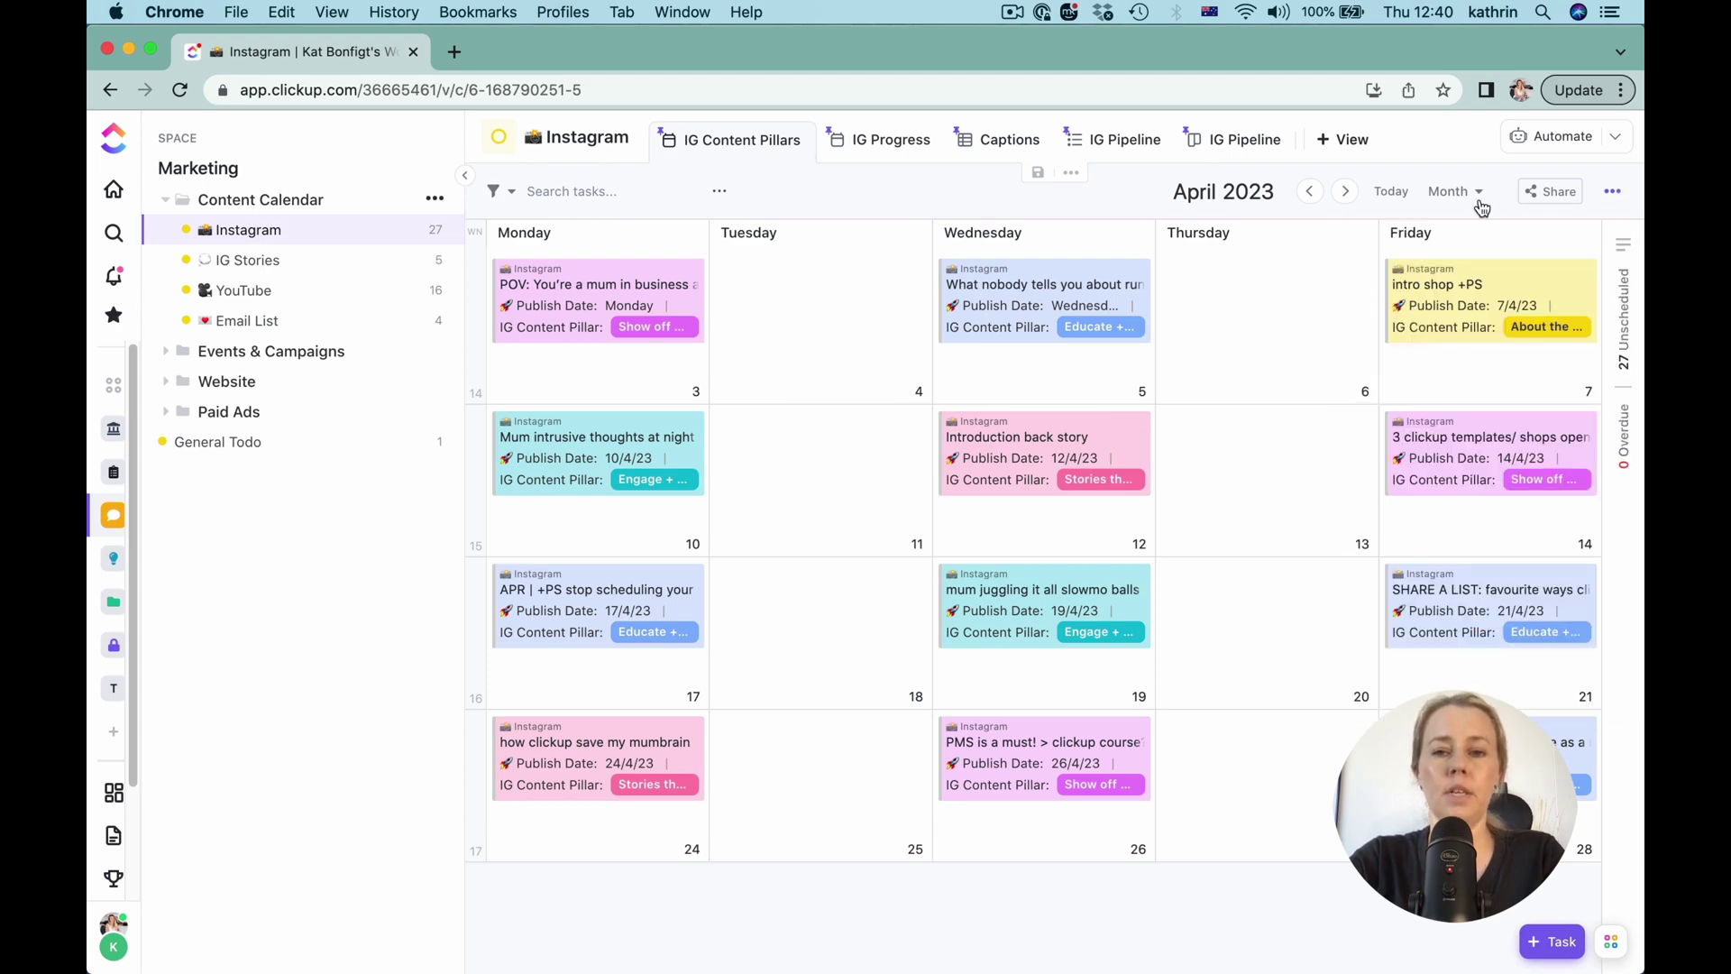
left_click(880, 139)
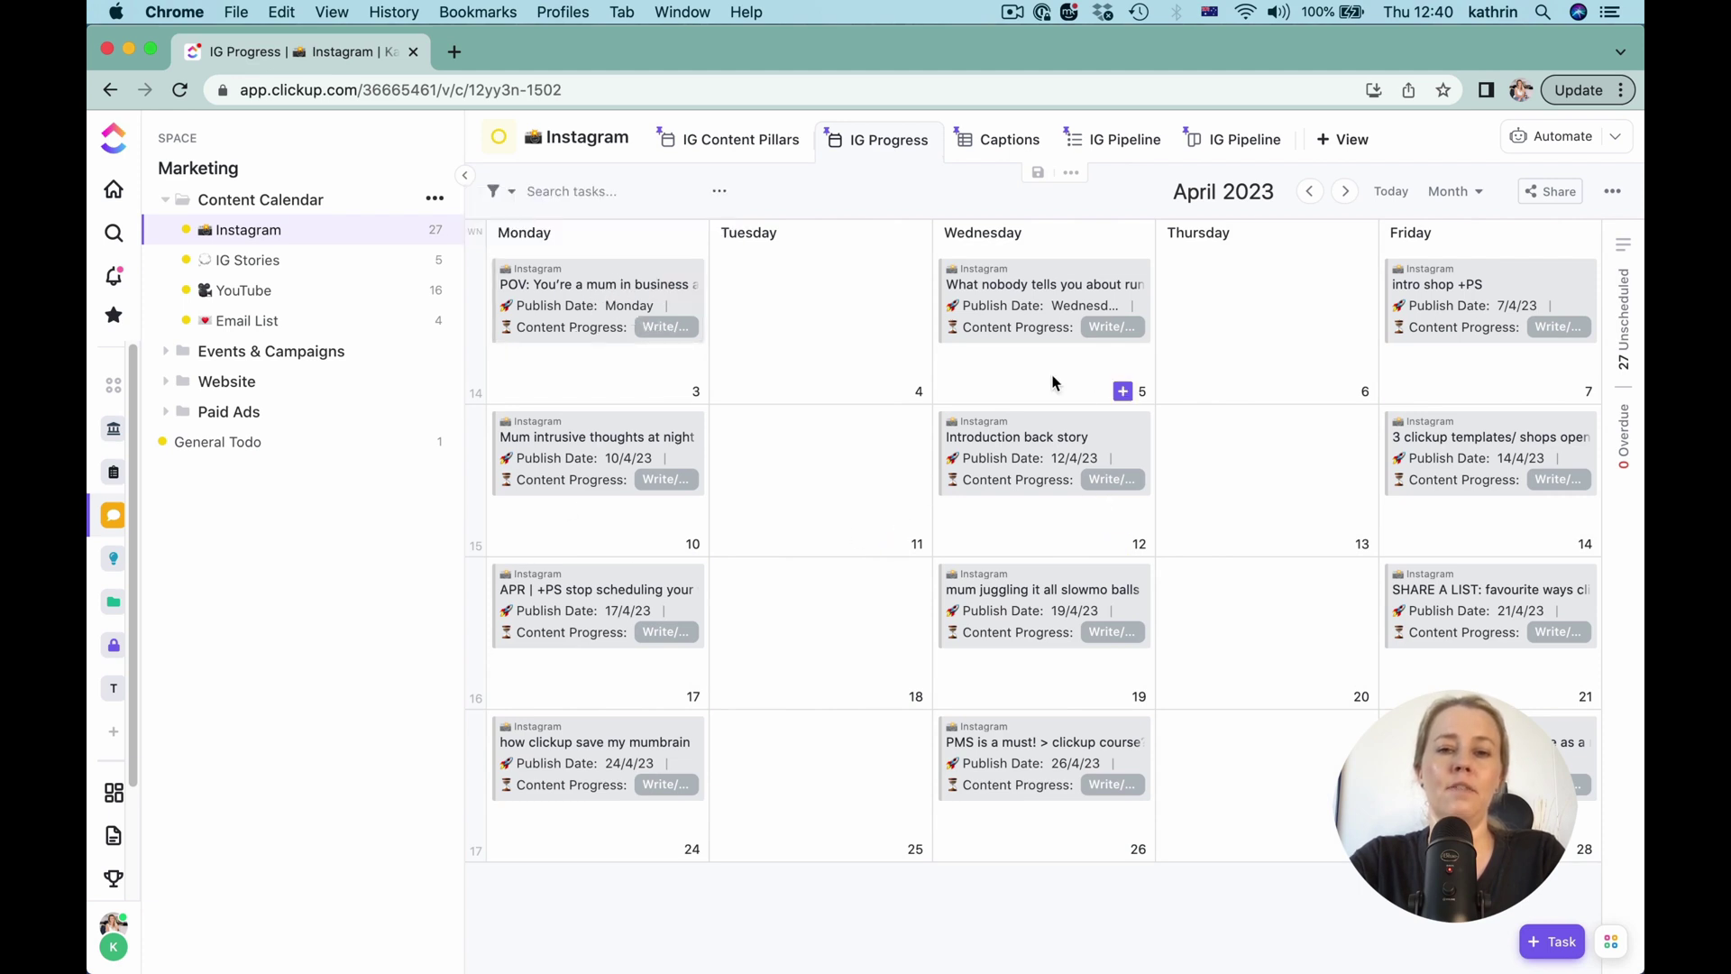
left_click(637, 288)
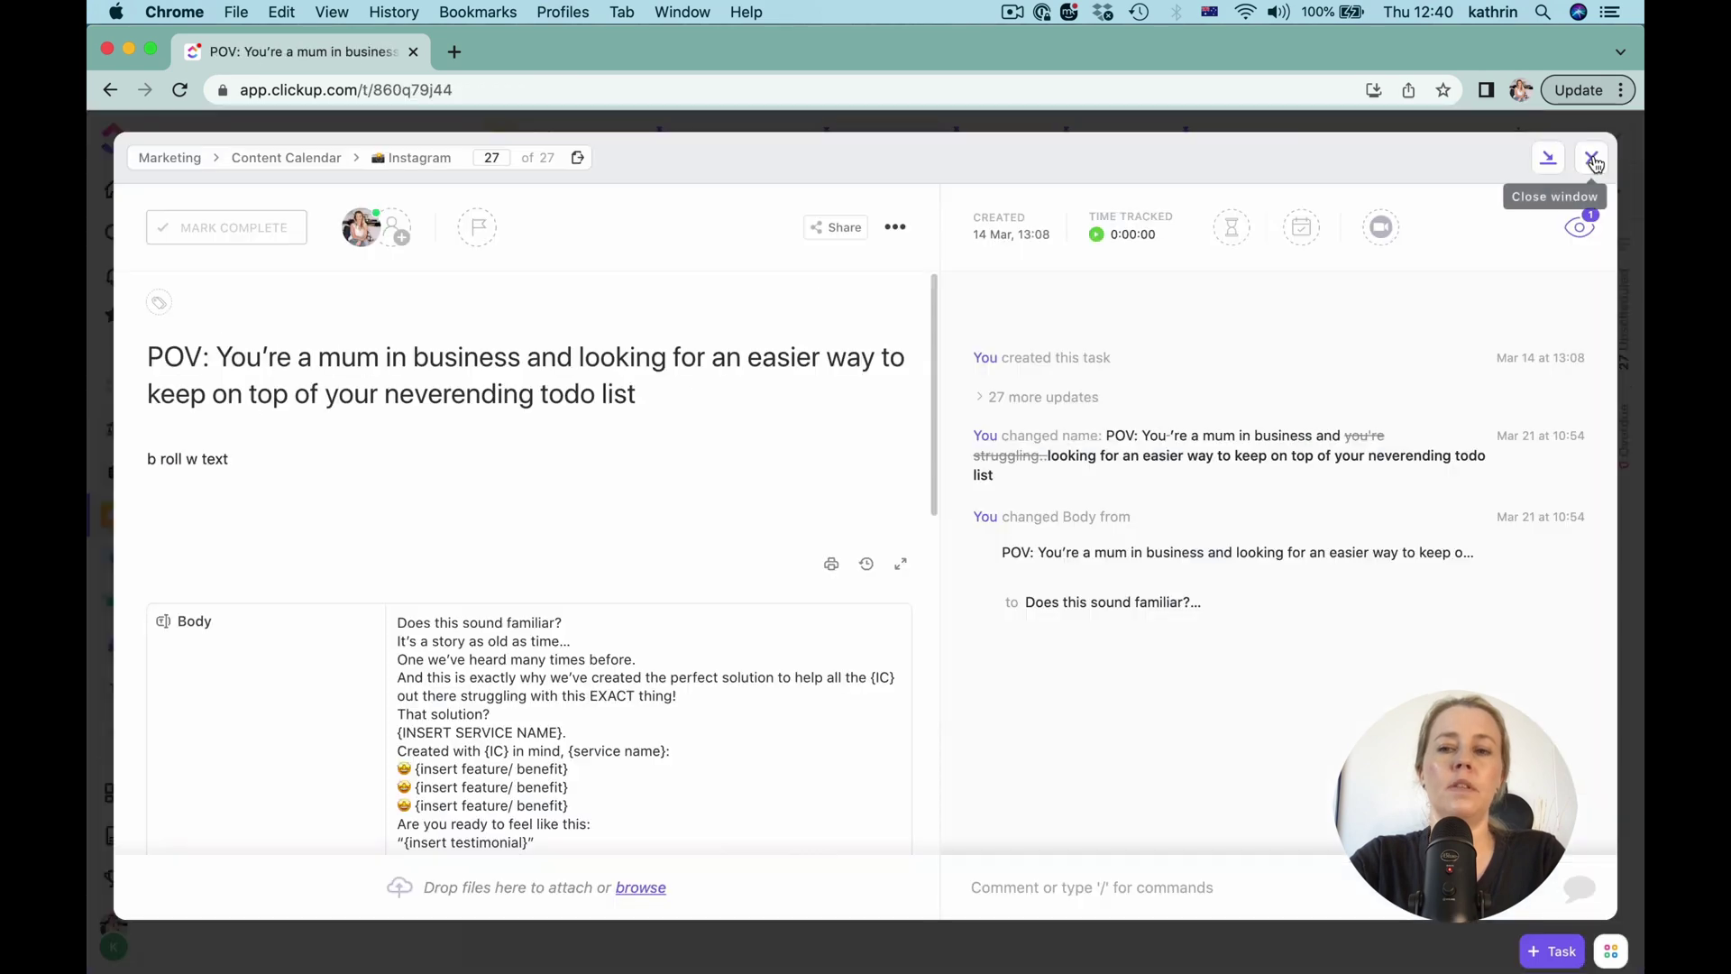
left_click(1596, 163)
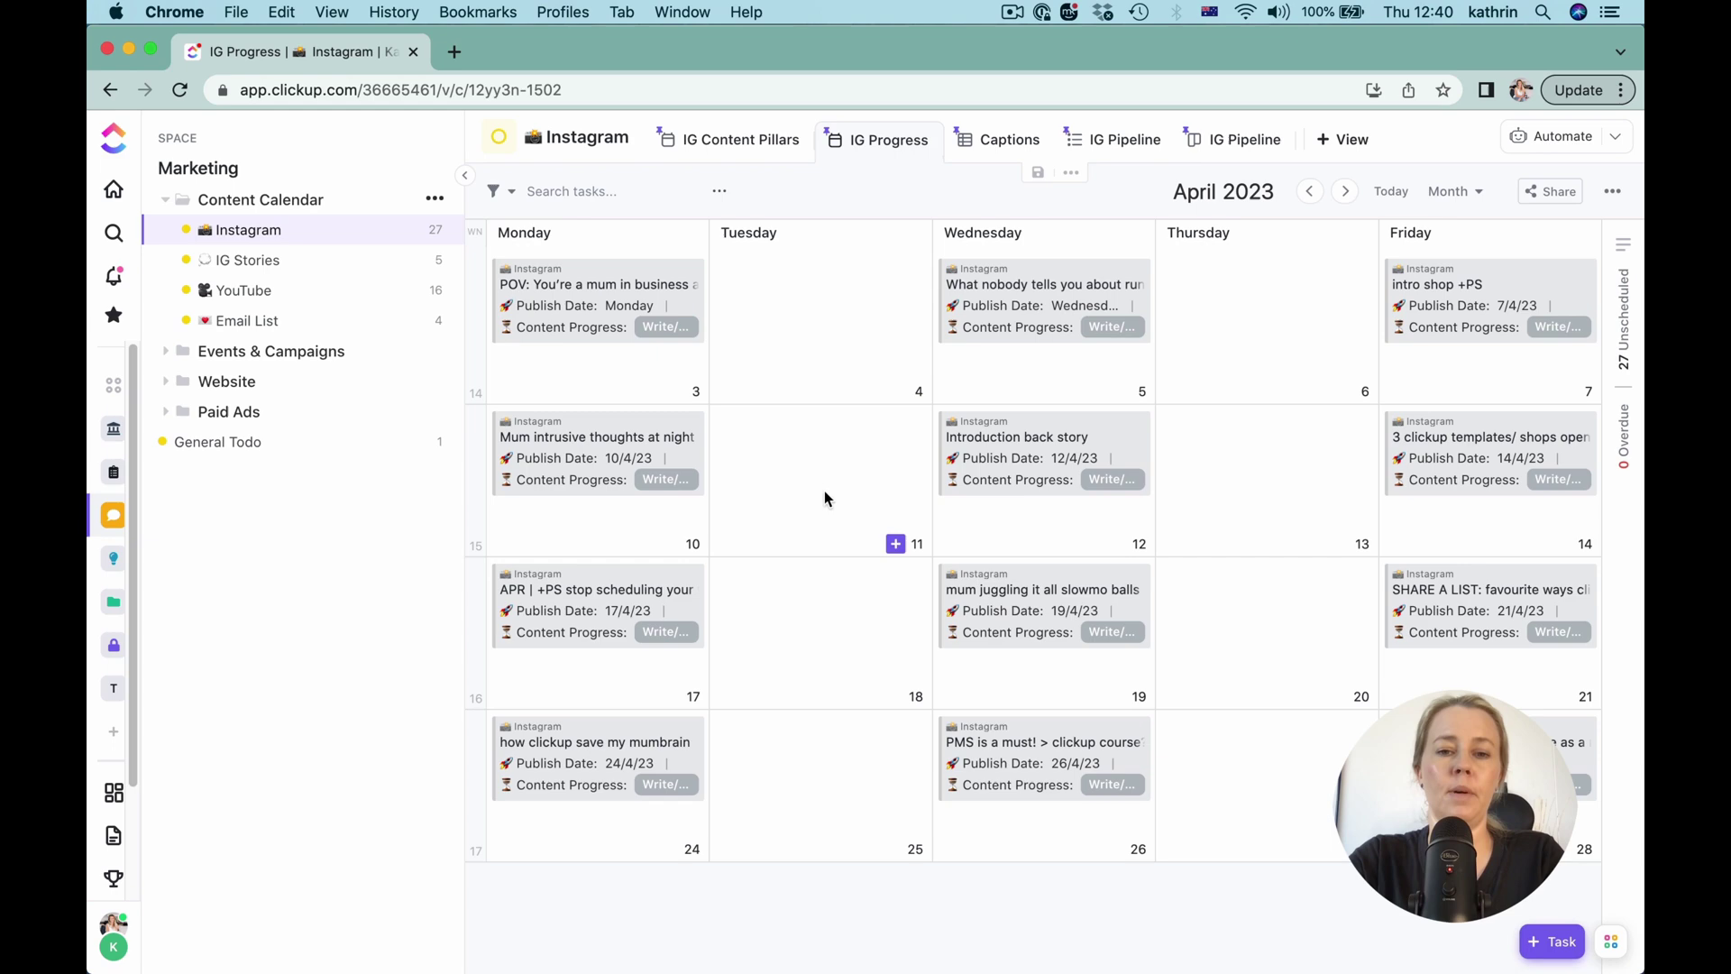
Step: Remove the Publish Date filter from Instagram Captions, then view tasks grouped by post format
left_click(995, 142)
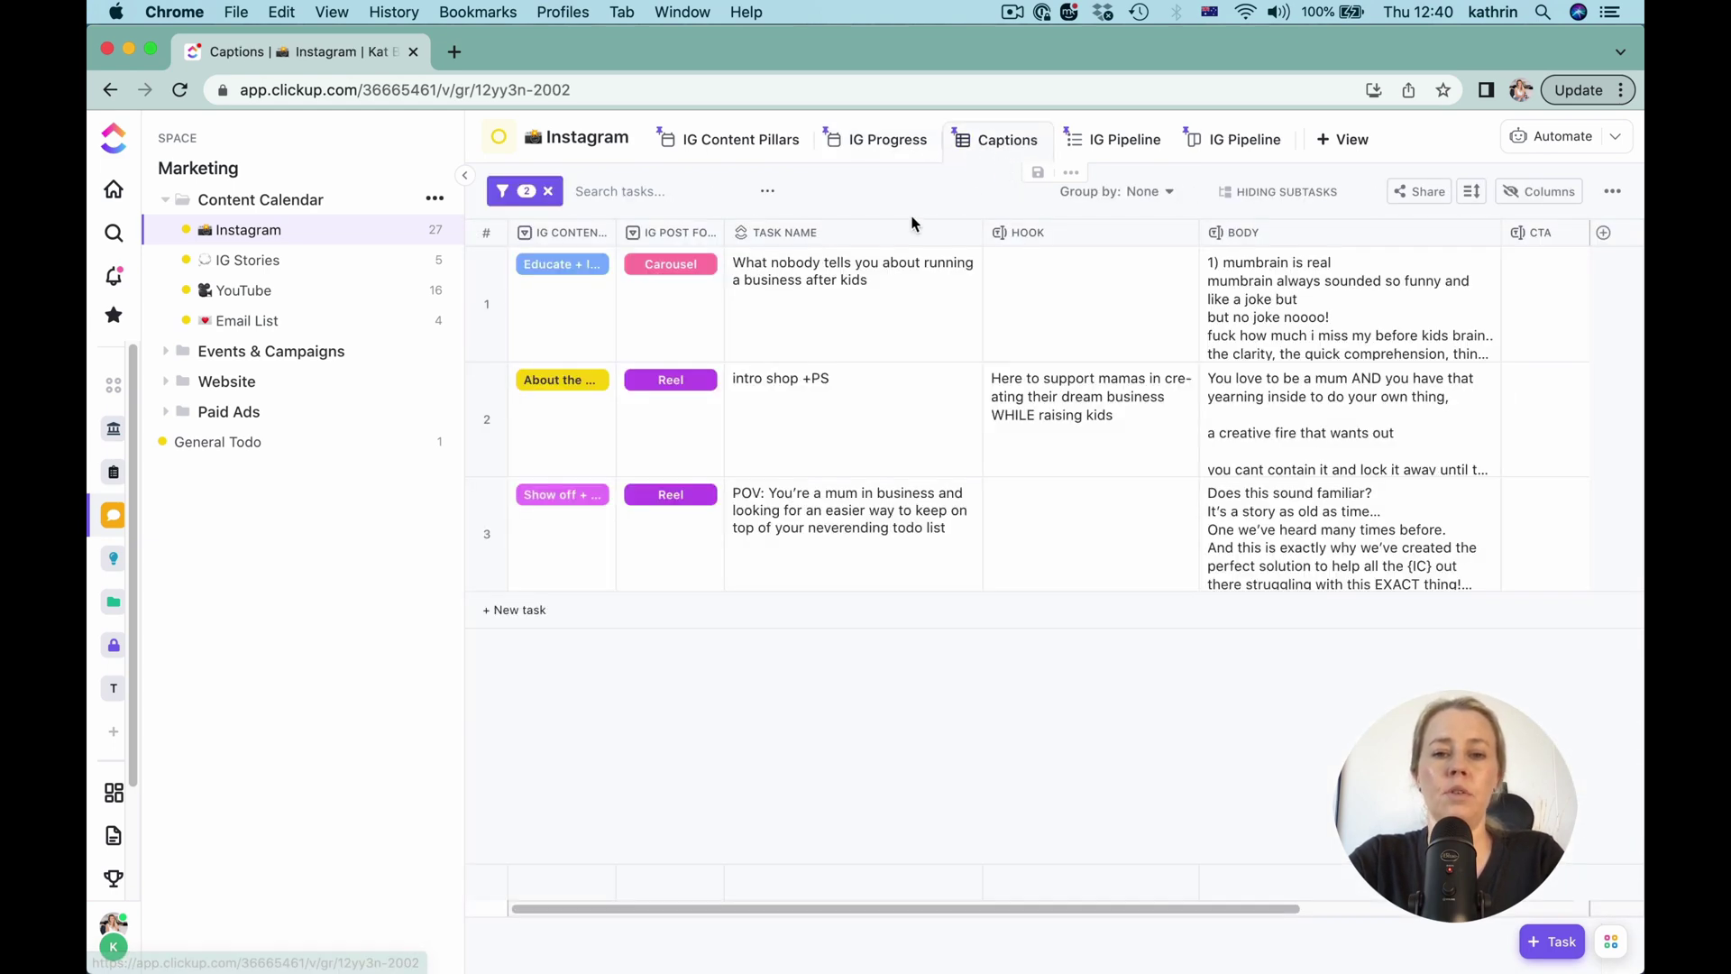
left_click(516, 192)
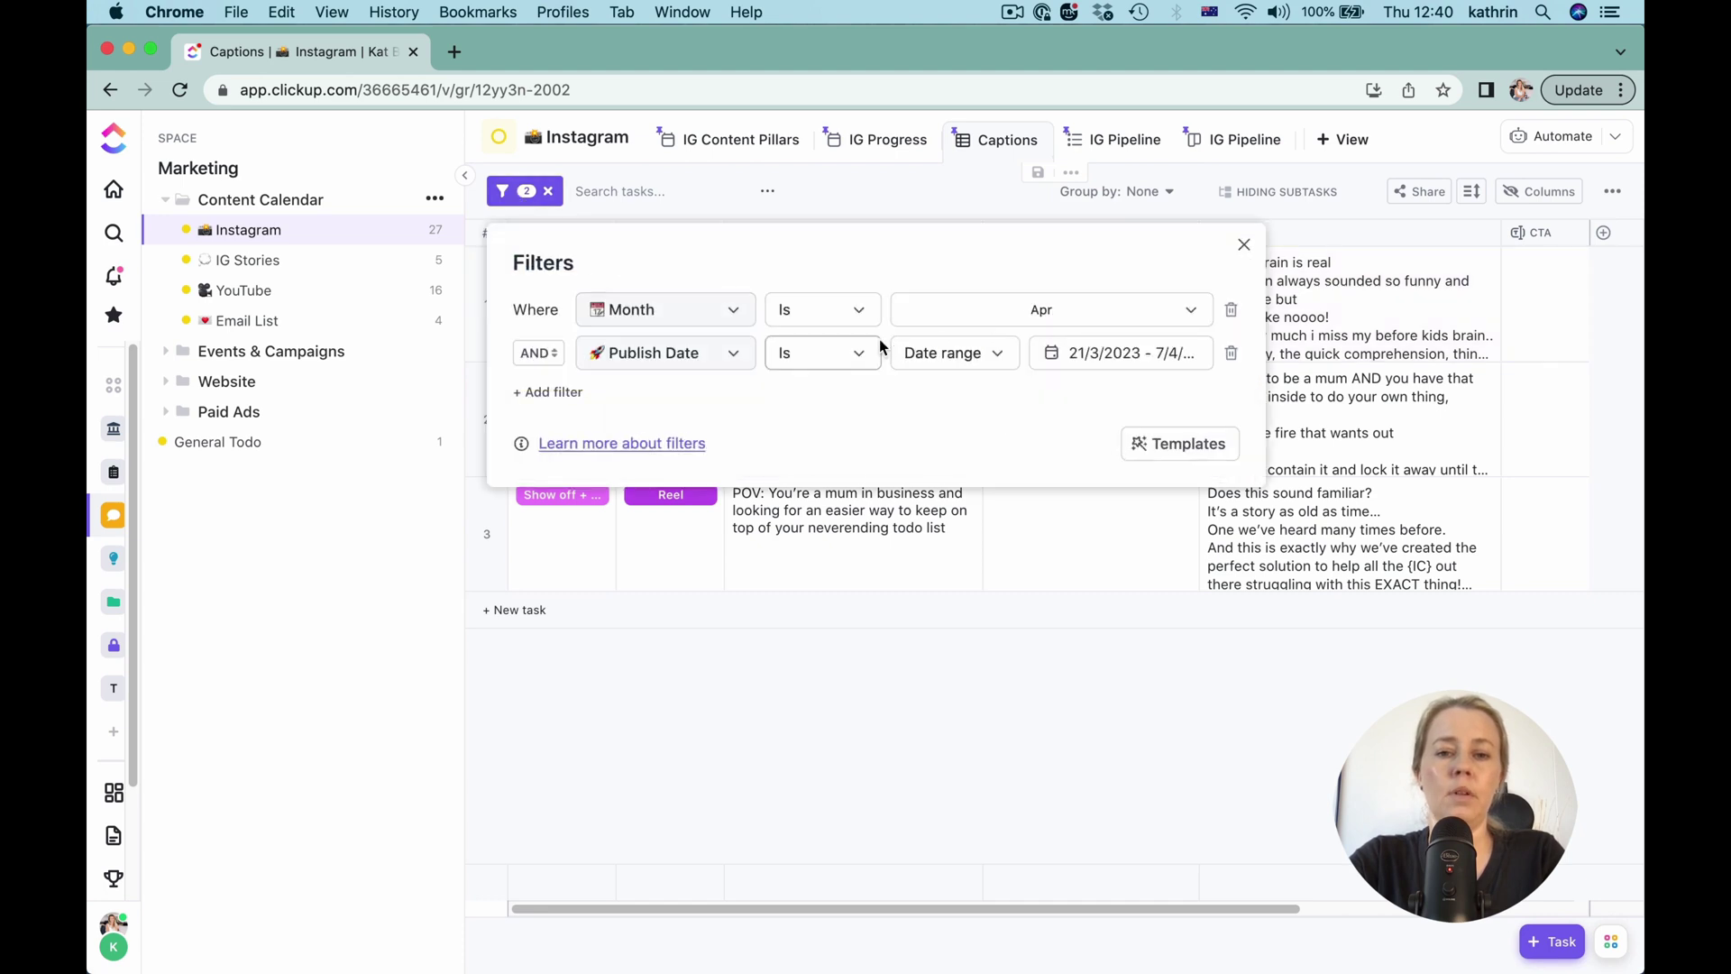
left_click(1232, 354)
left_click(1244, 243)
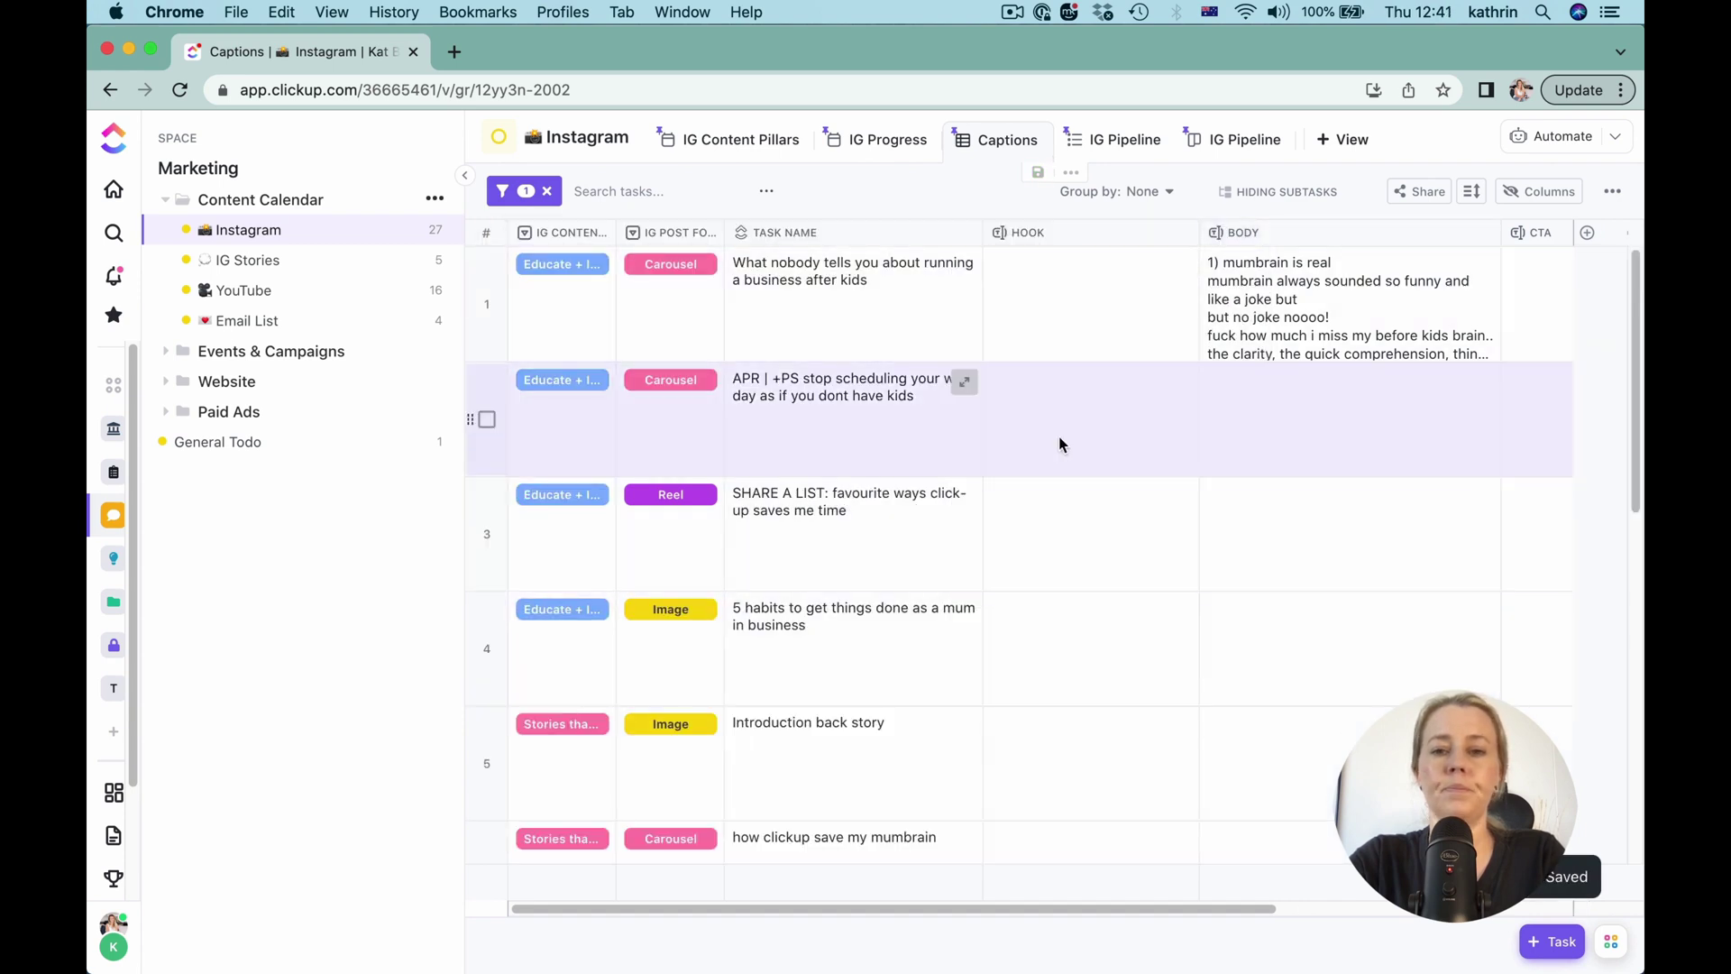
scroll(1060, 445, "right", 2)
scroll(1058, 443, "right", 1)
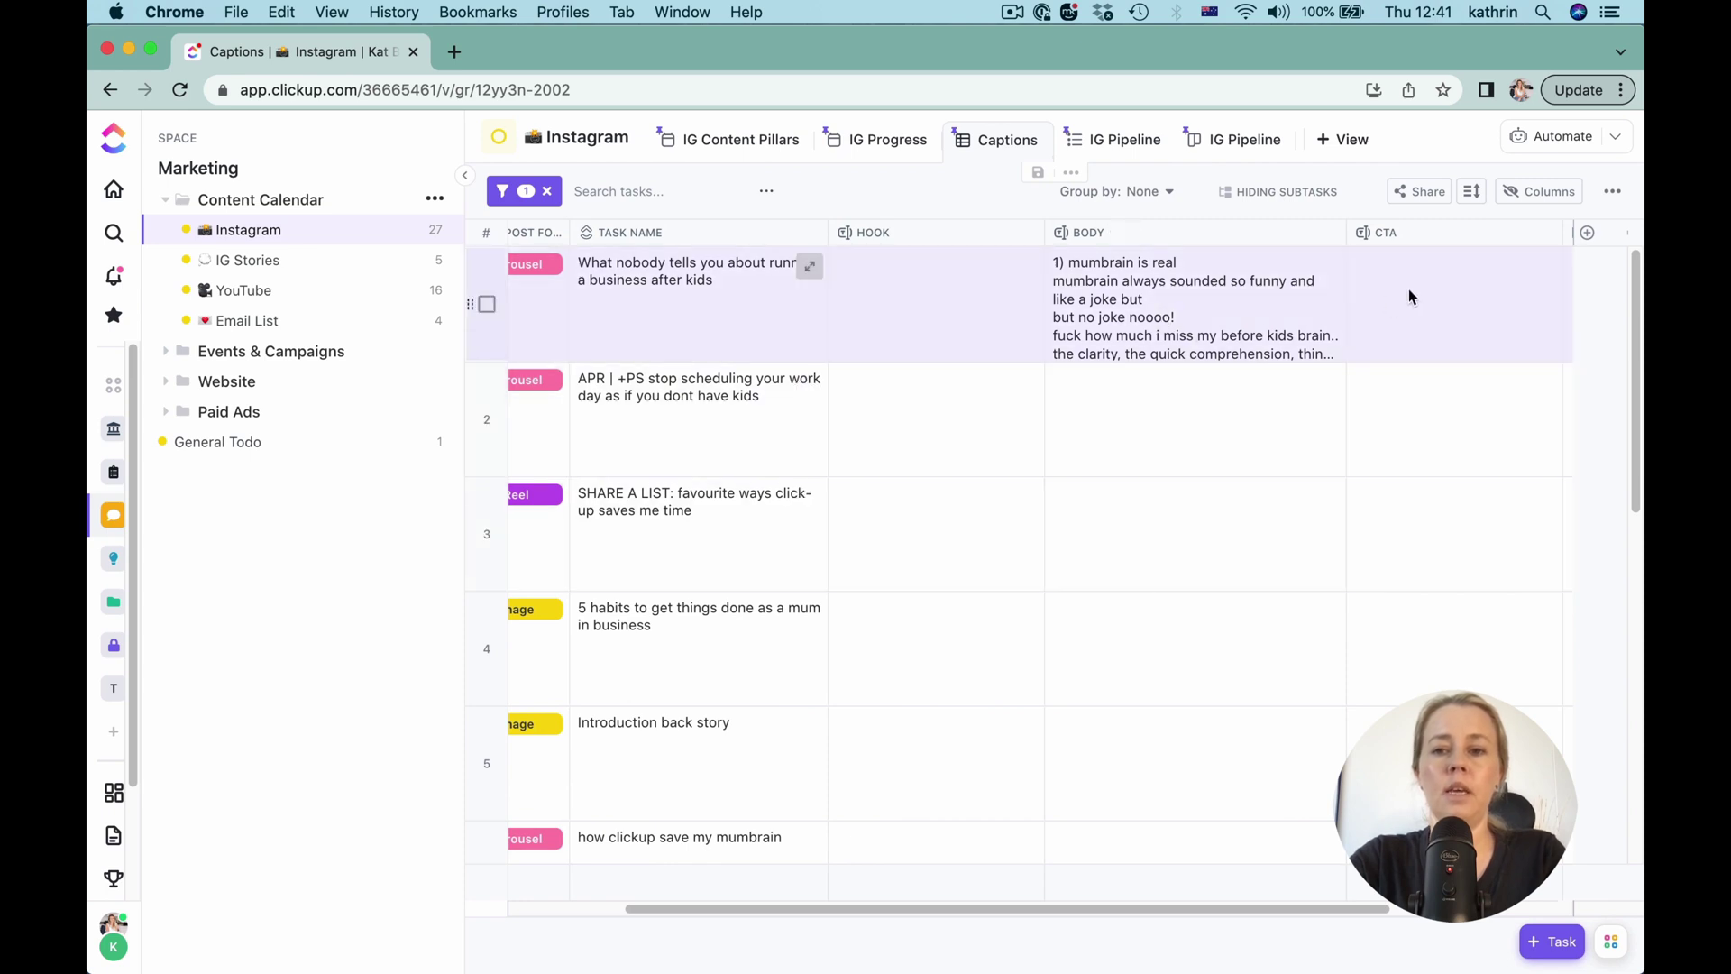
left_click(1124, 139)
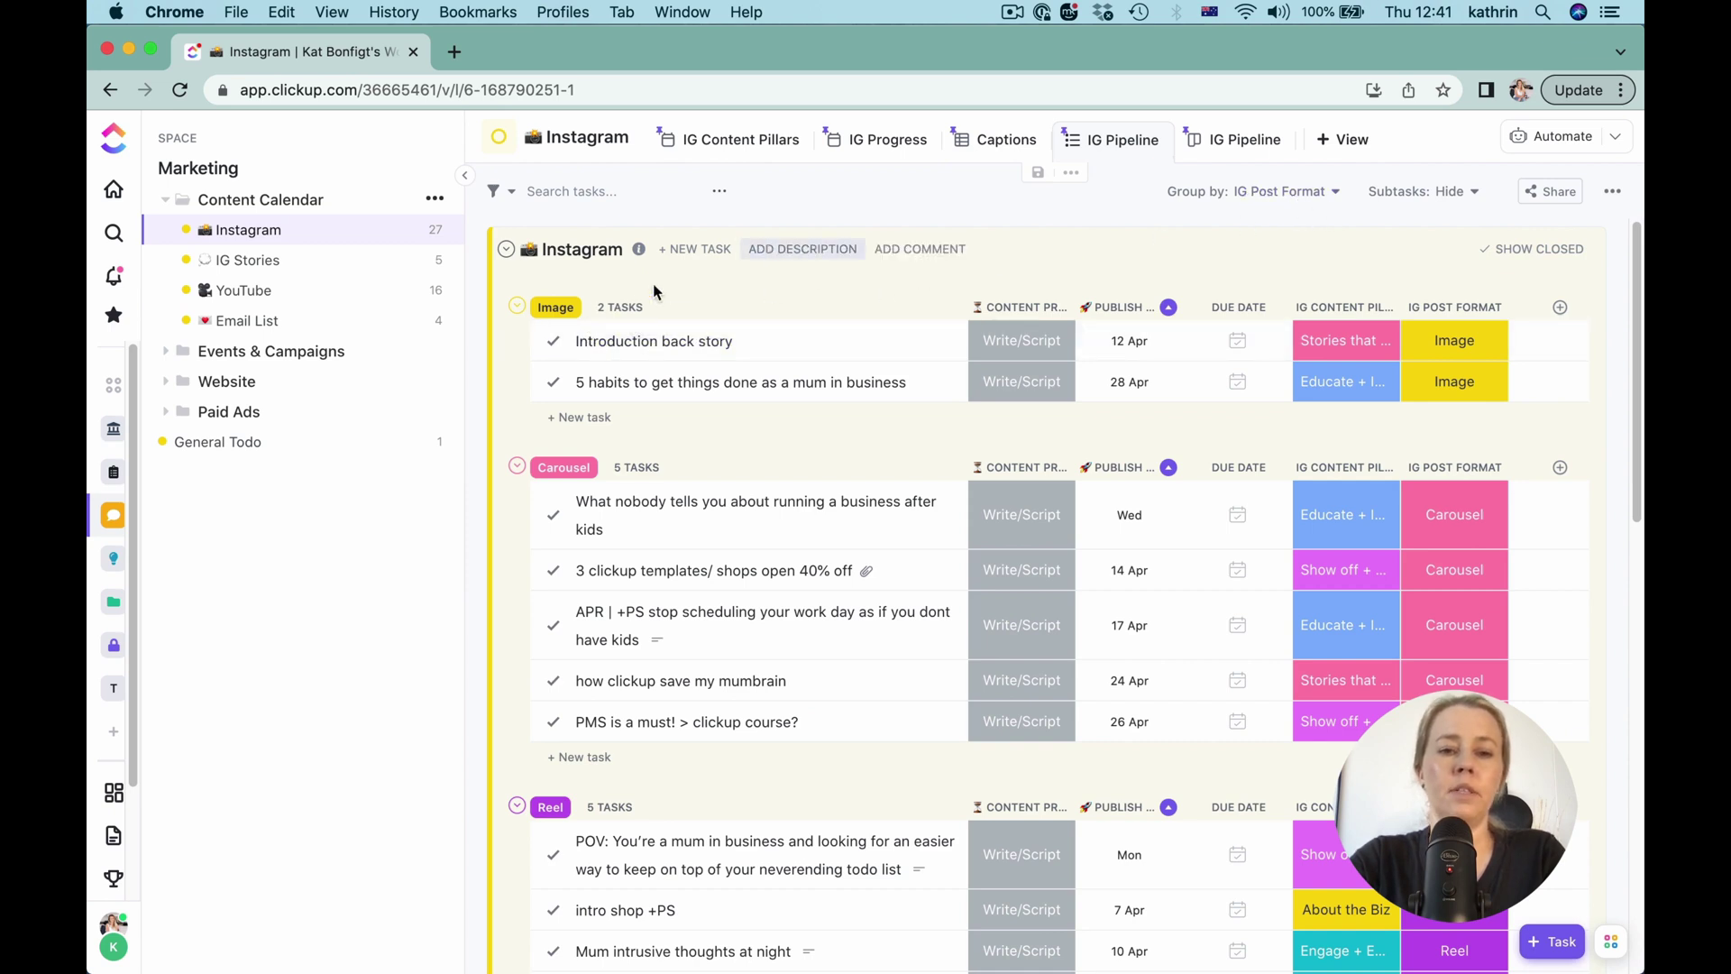
mouse_move(634, 841)
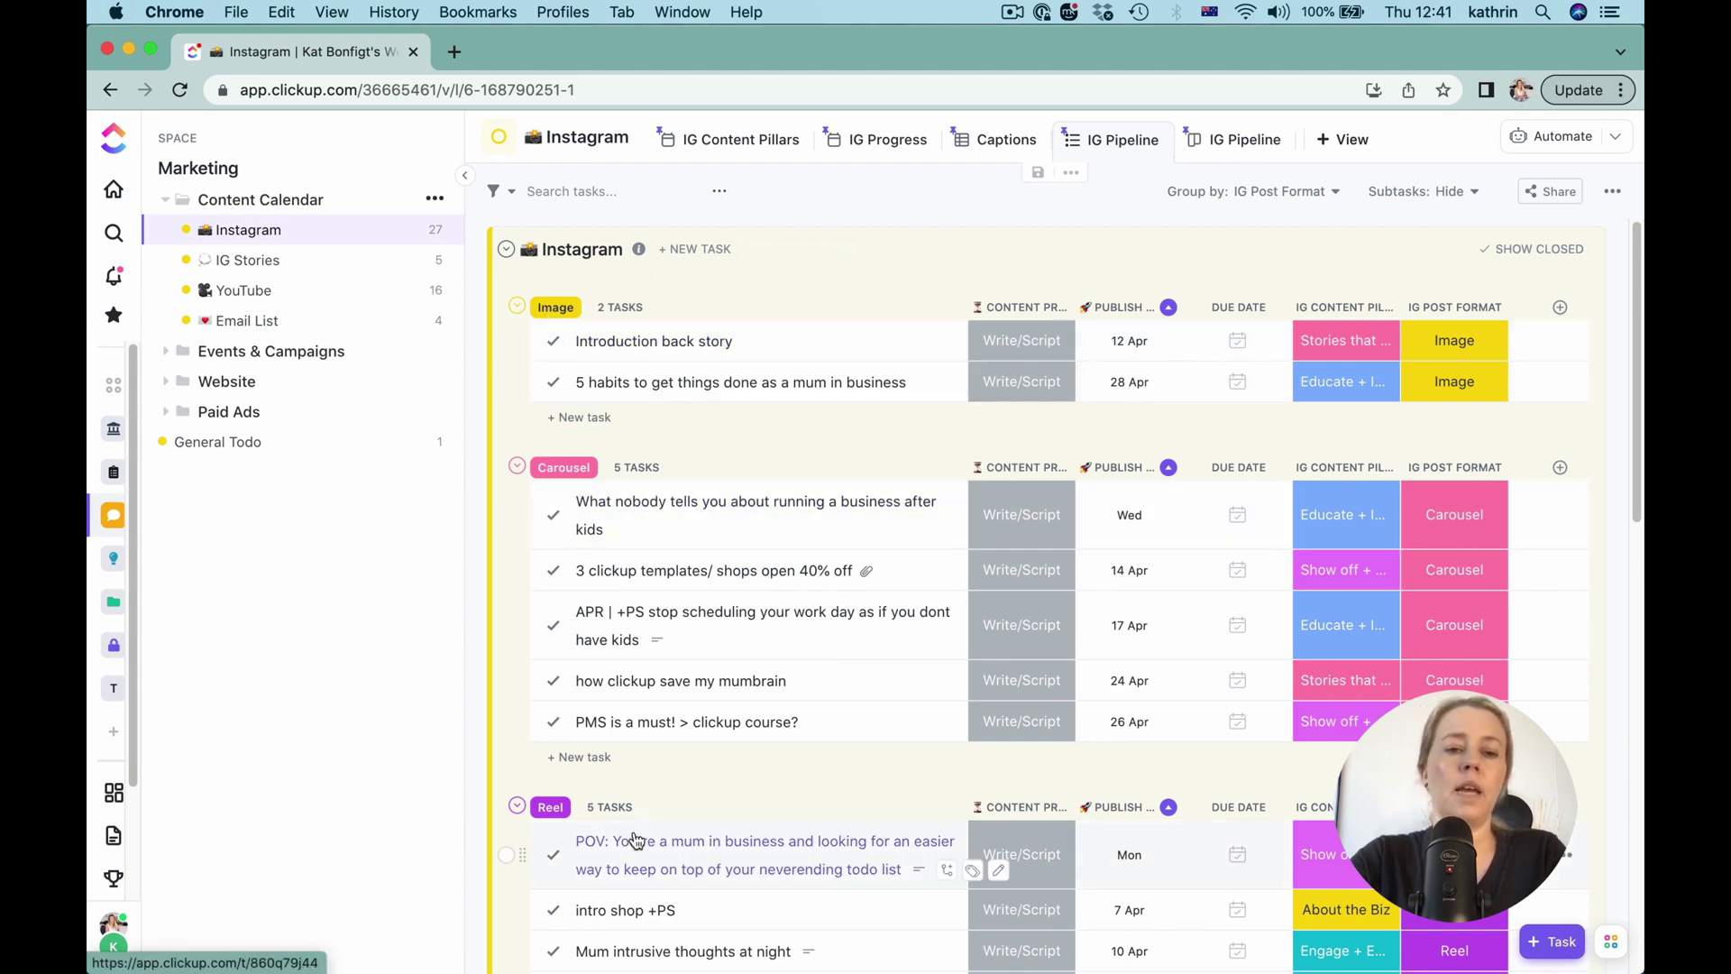
scroll(599, 880, "down", 5)
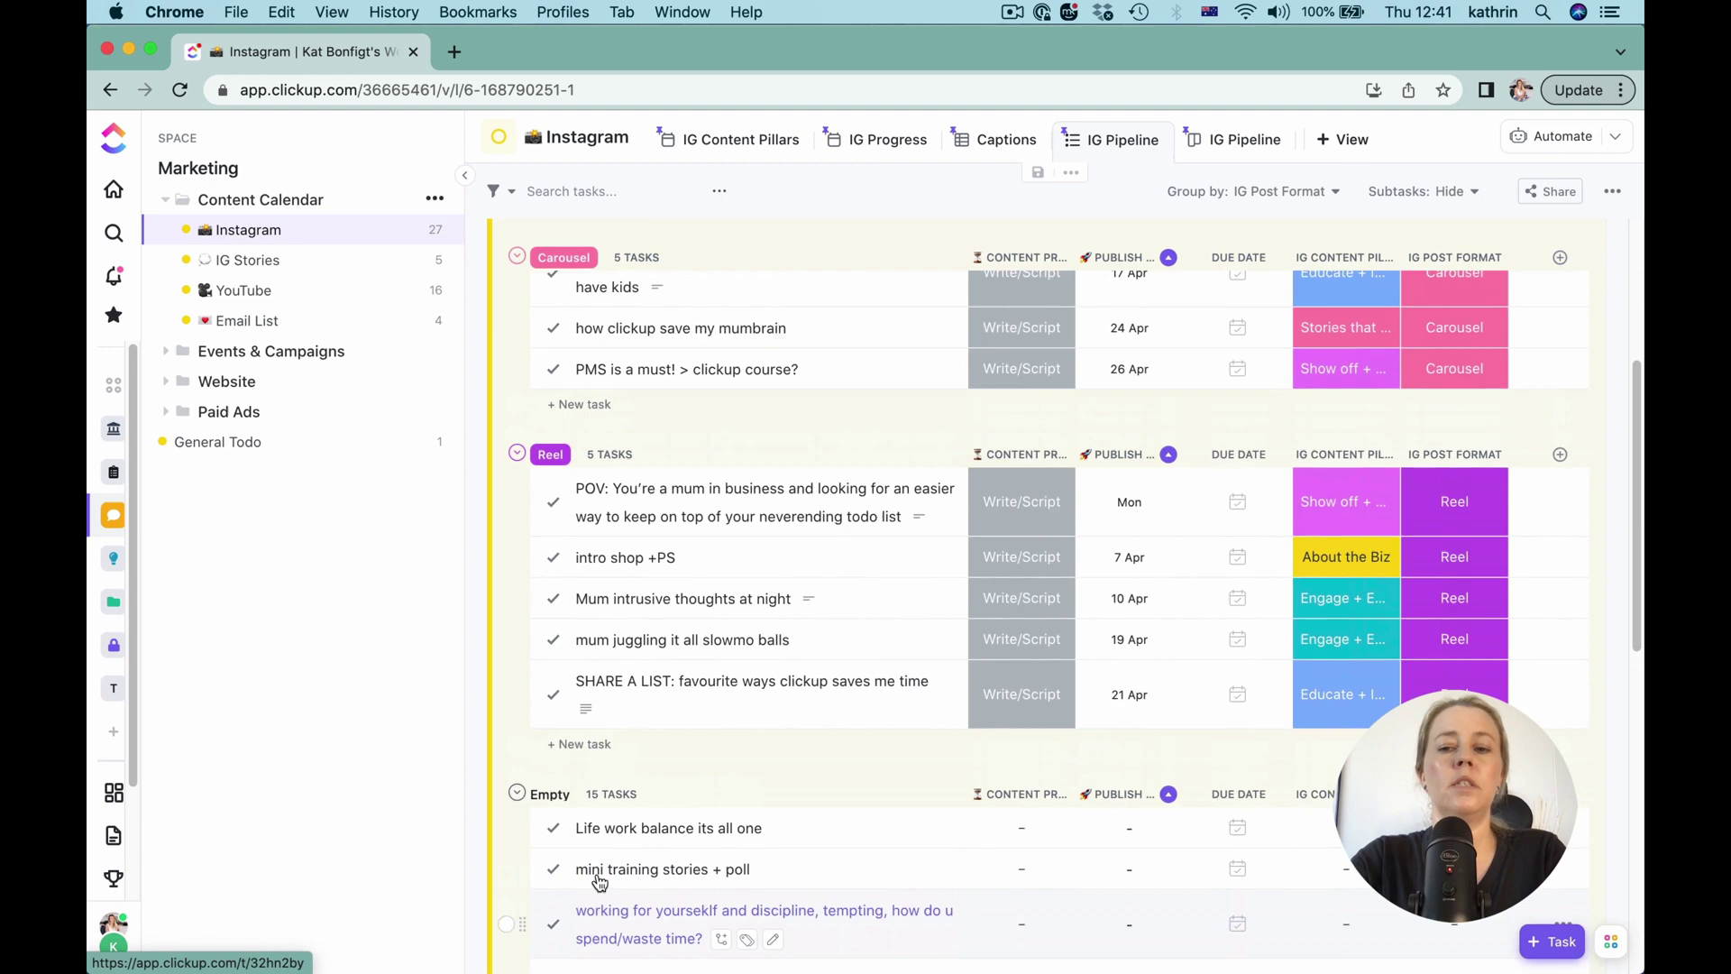
scroll(573, 869, "up", 5)
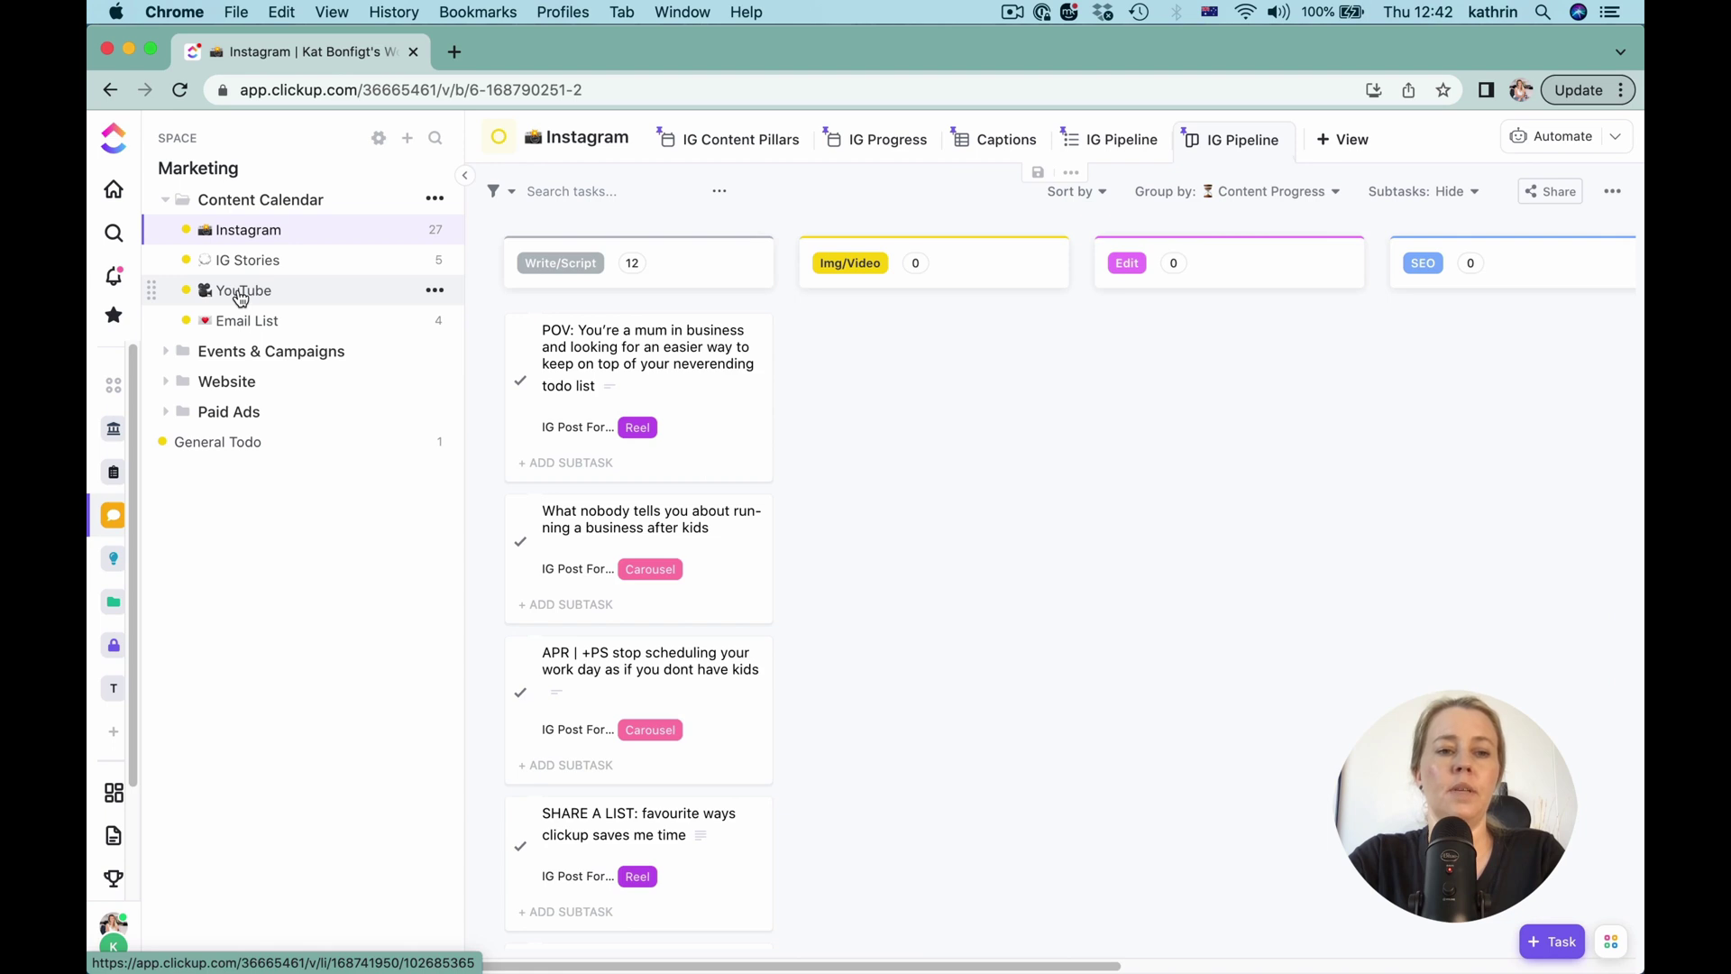
Step: Review the YouTube list's calendar, pipeline list, pipeline board and table views
left_click(457, 296)
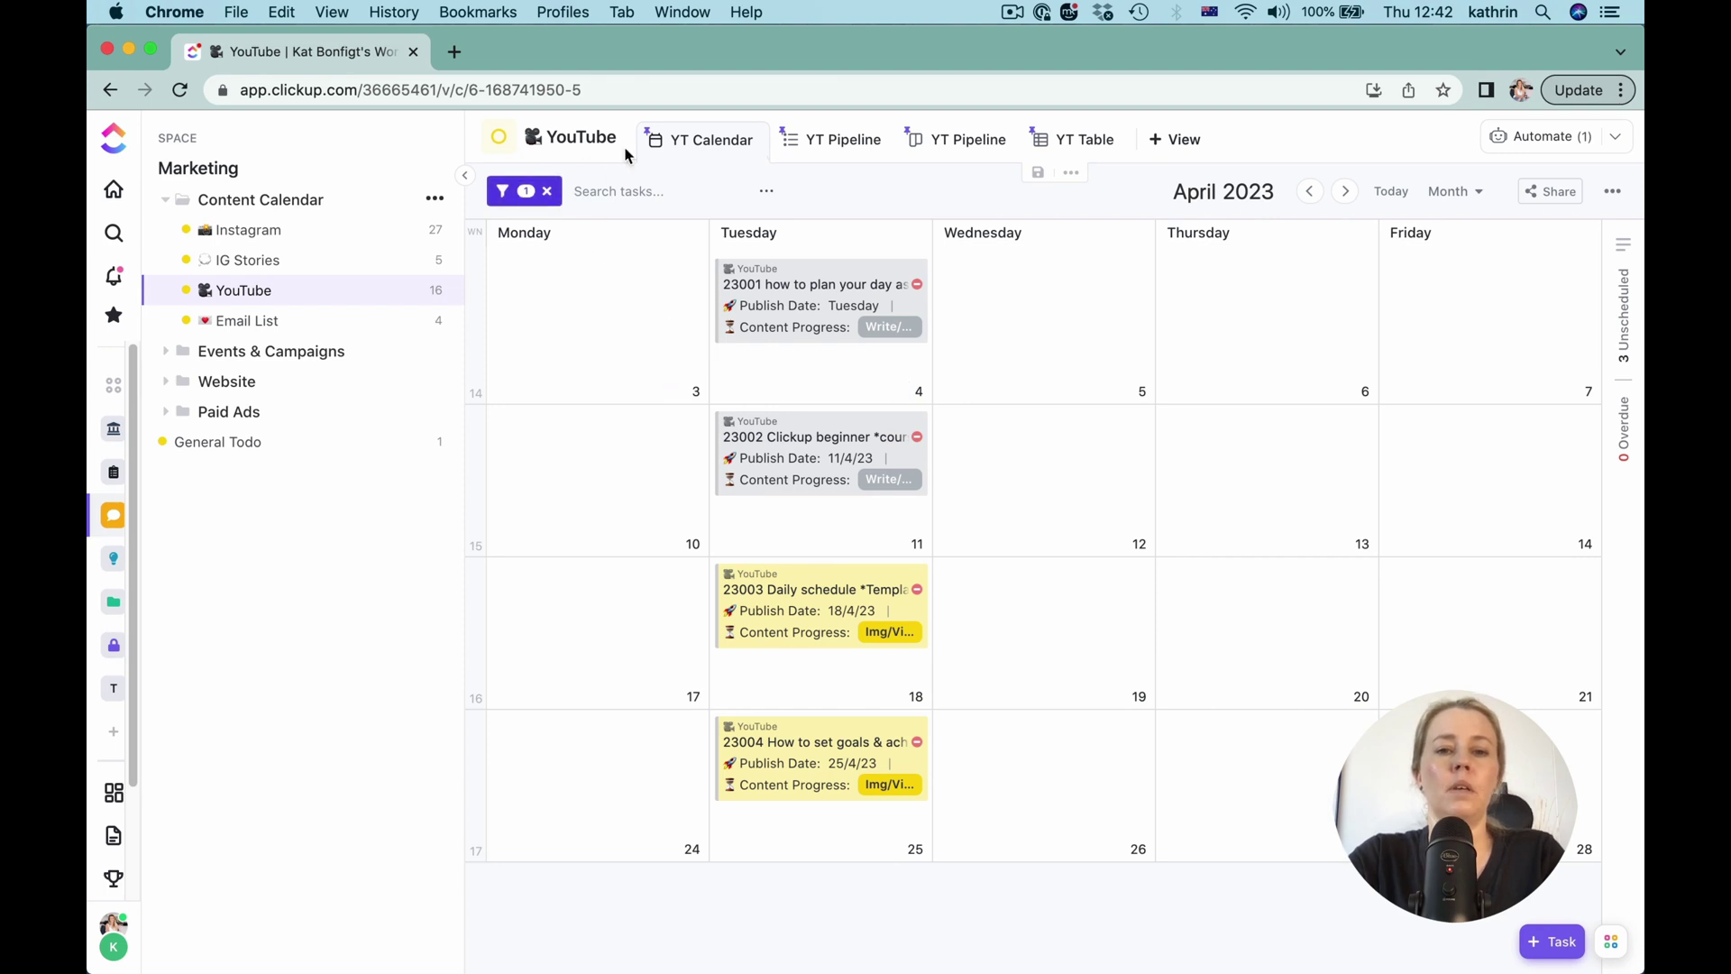
left_click(847, 143)
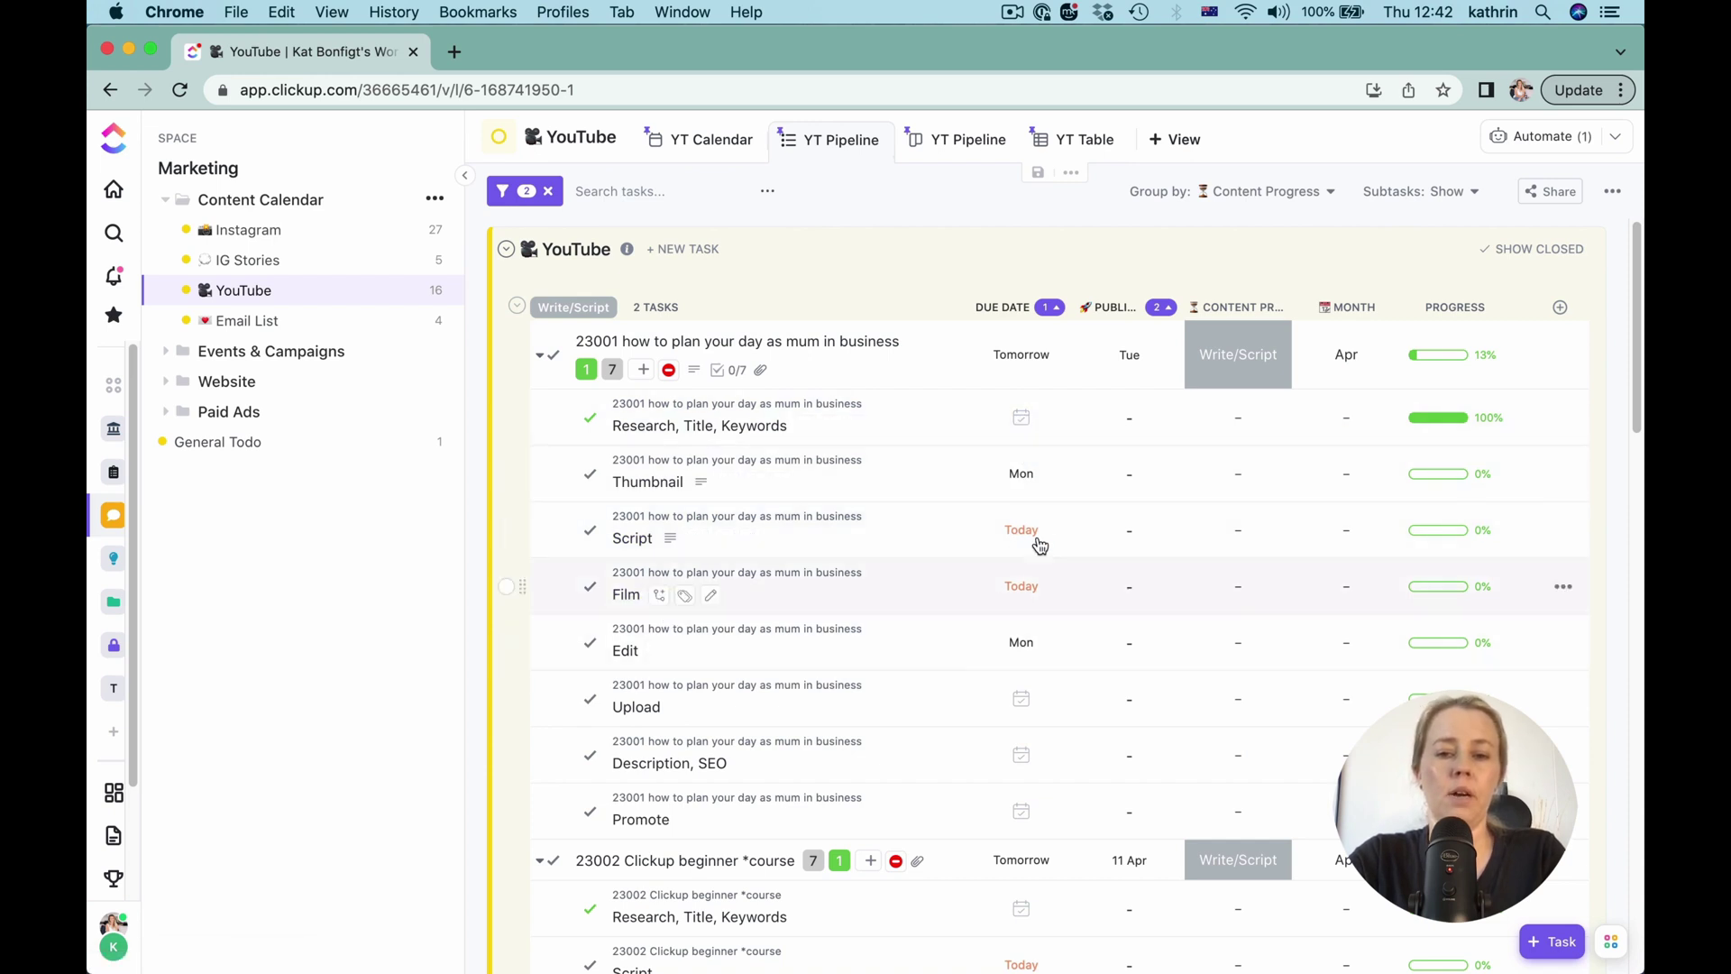
left_click(965, 139)
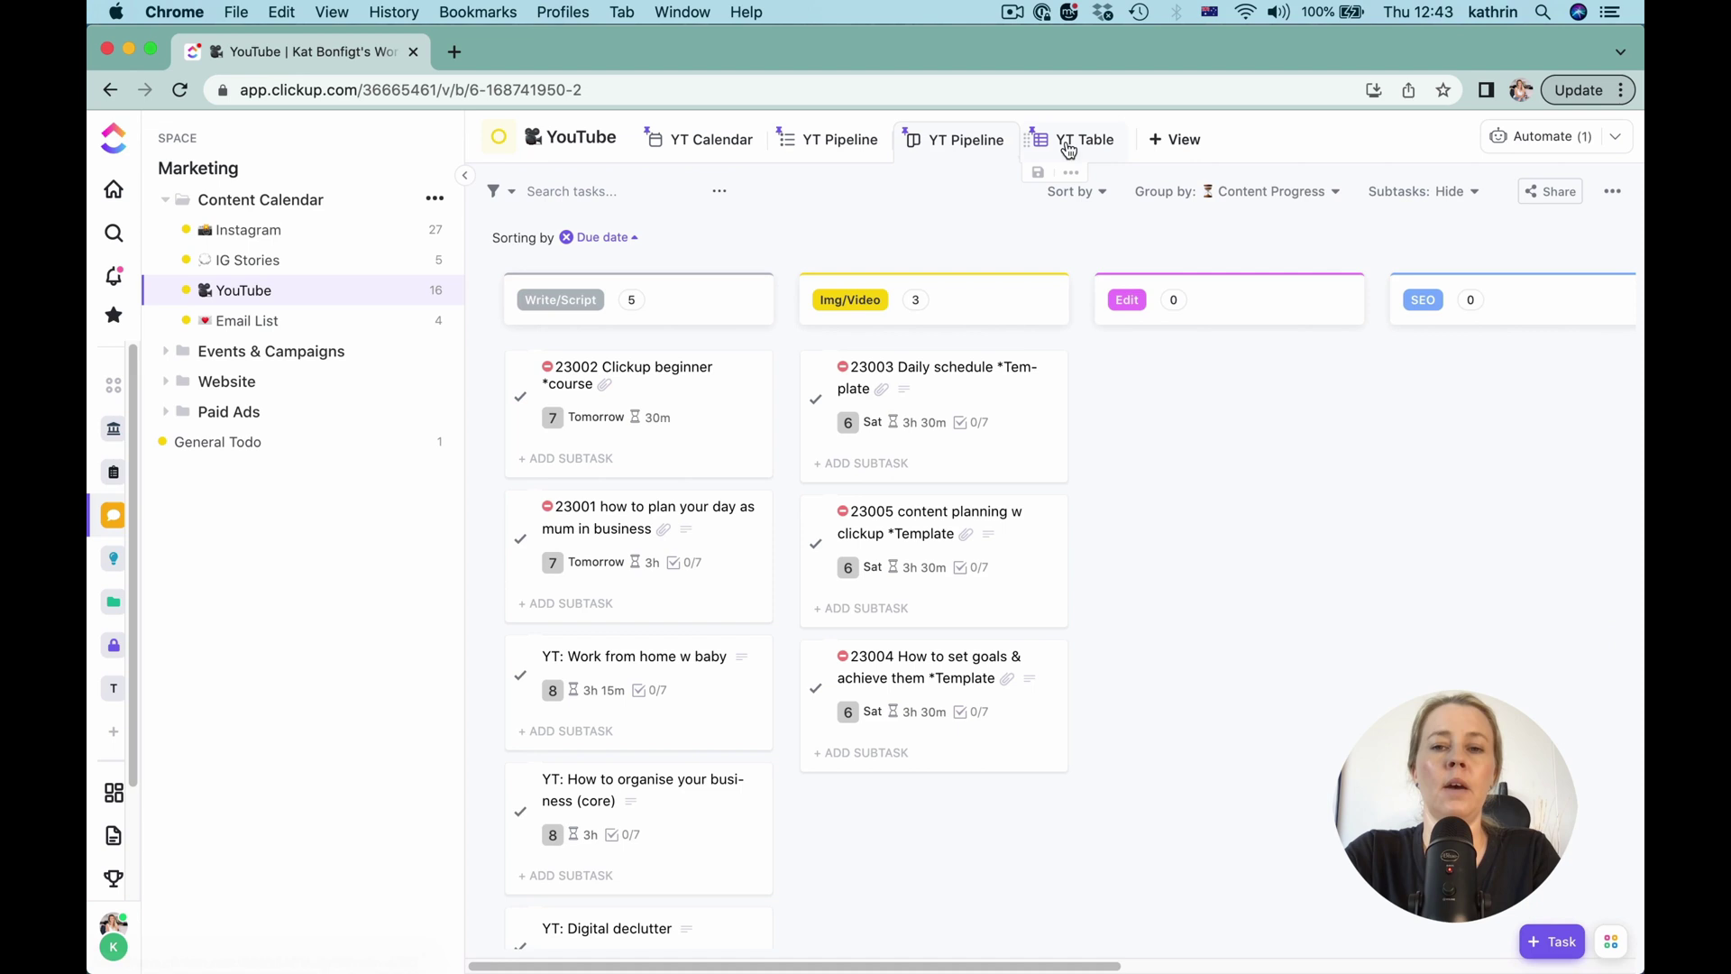
left_click(1107, 145)
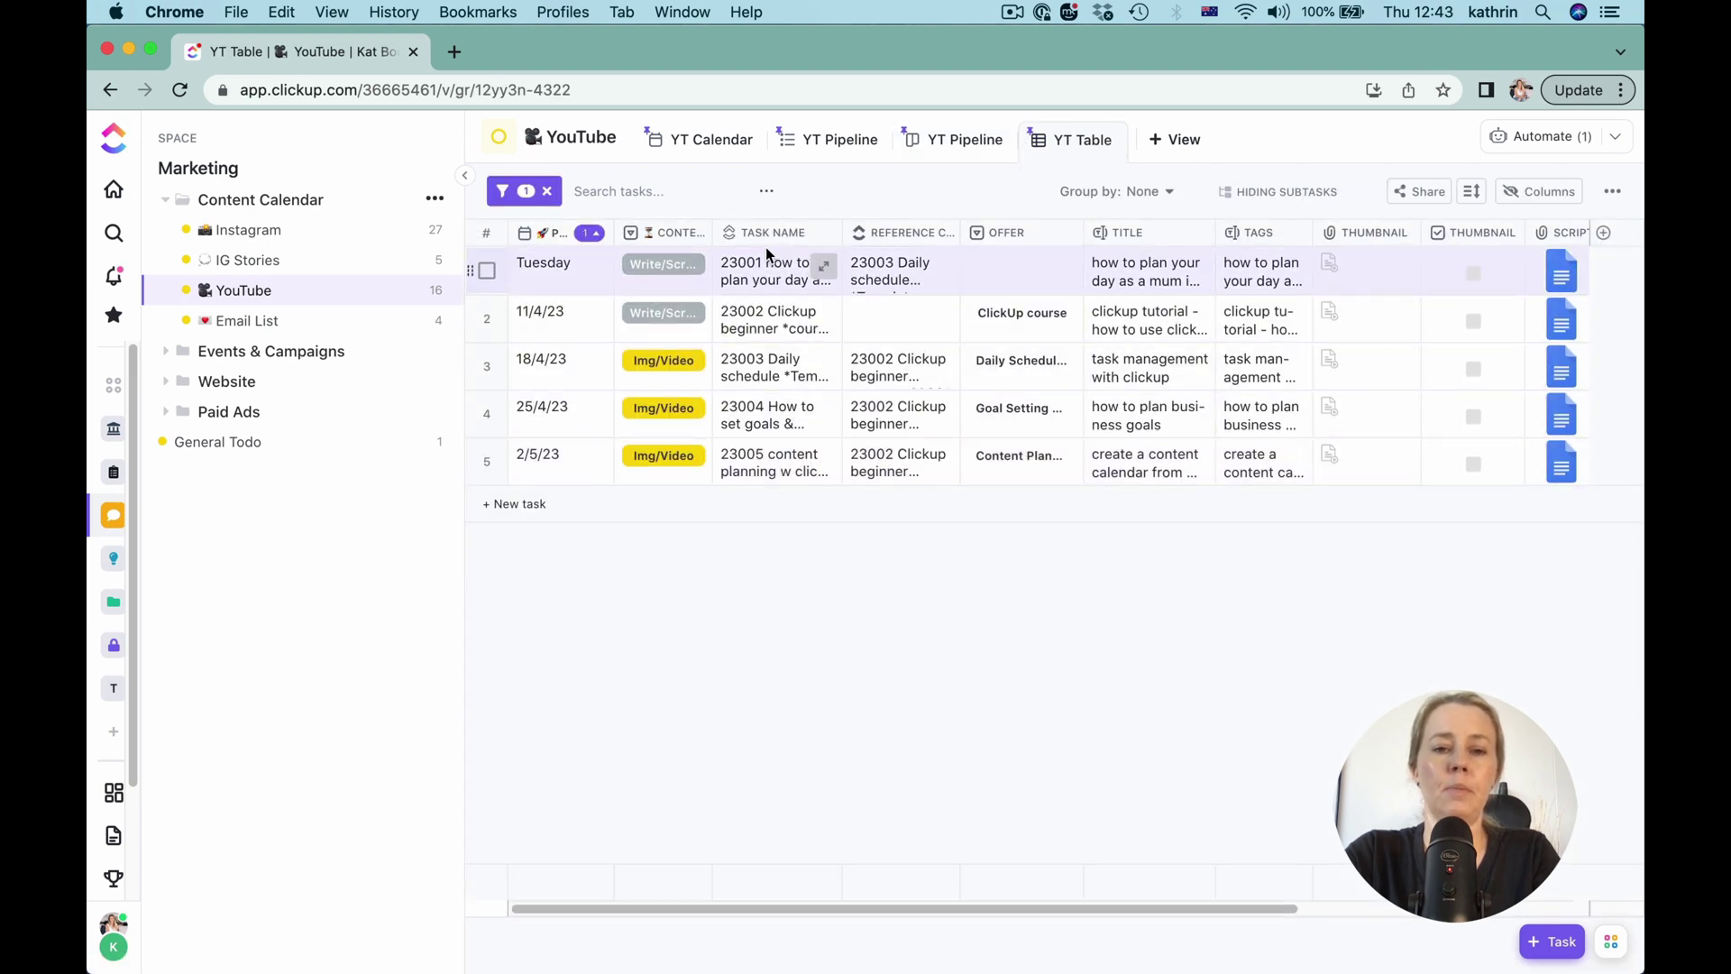
Step: Inspect the first video's linked reference task, then open the Email List calendar
left_click(901, 266)
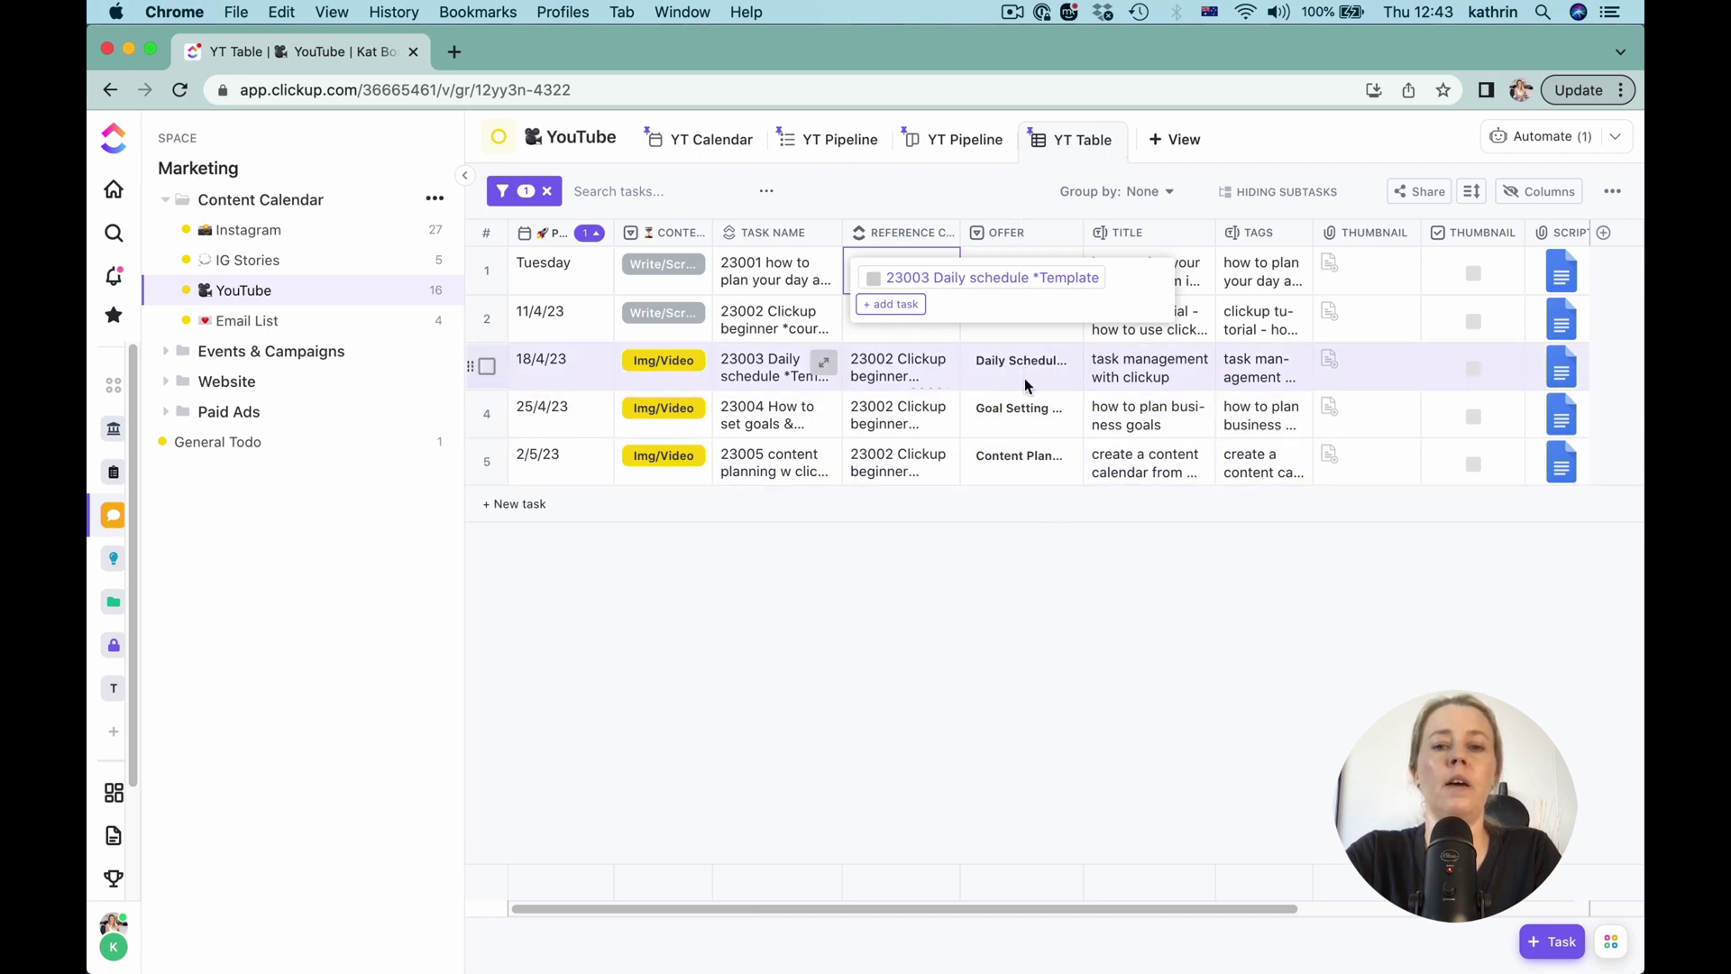
mouse_move(1122, 413)
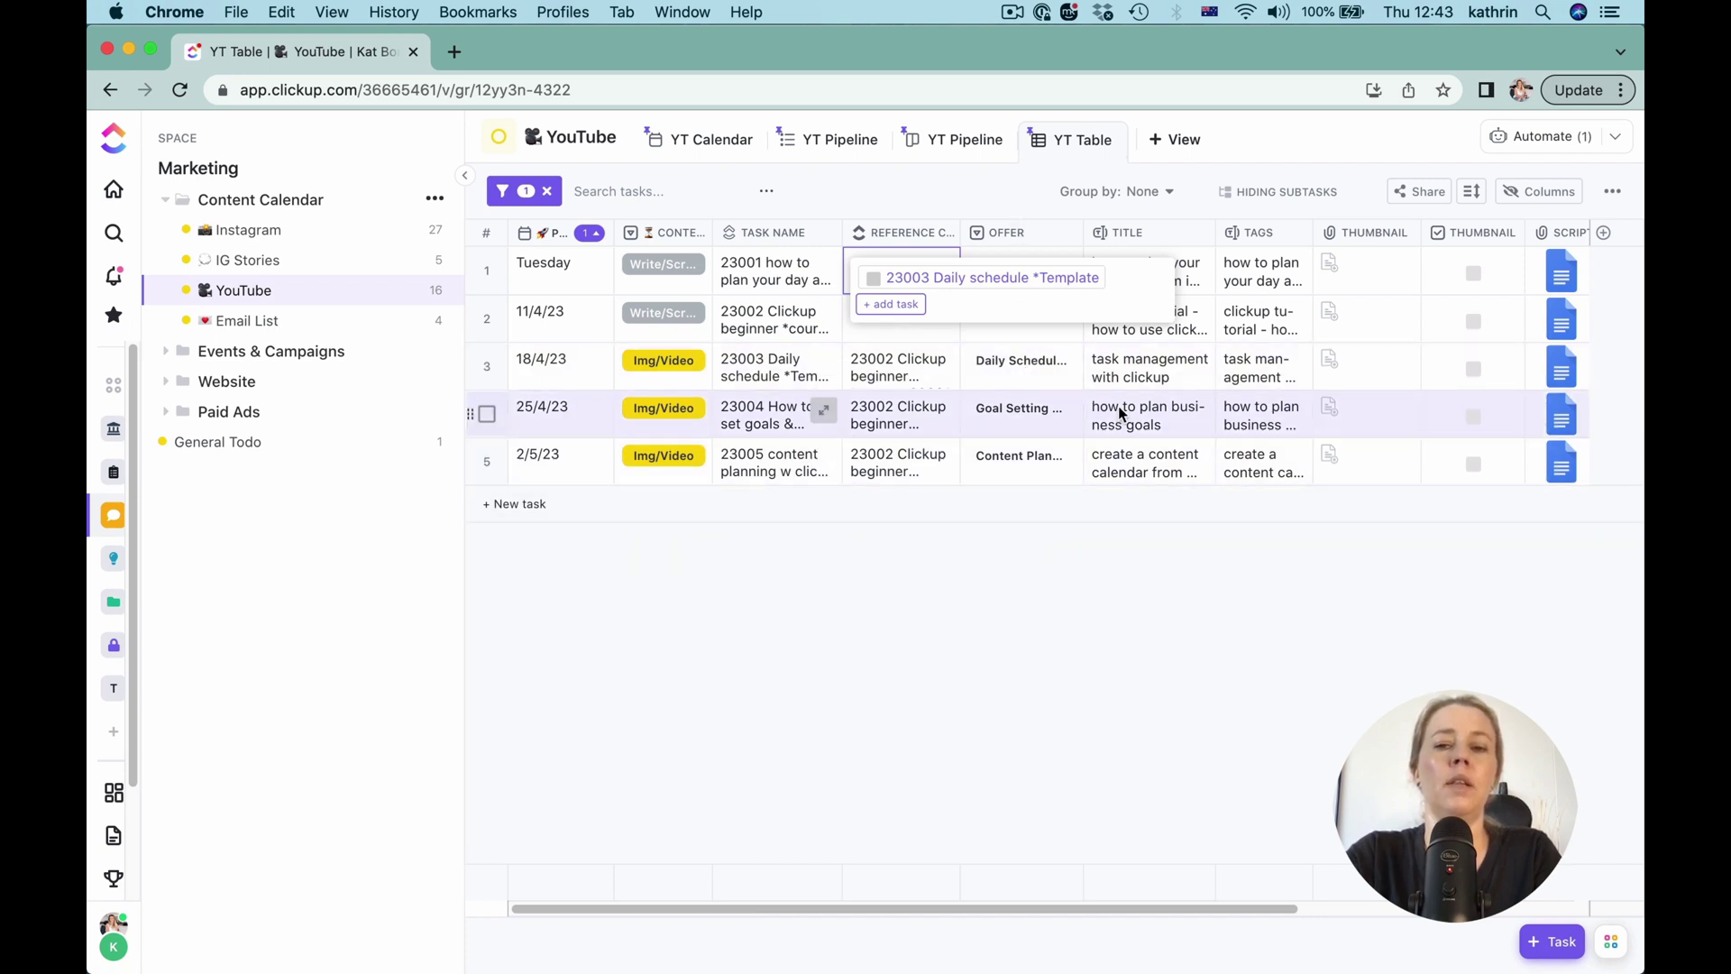
left_click(1407, 413)
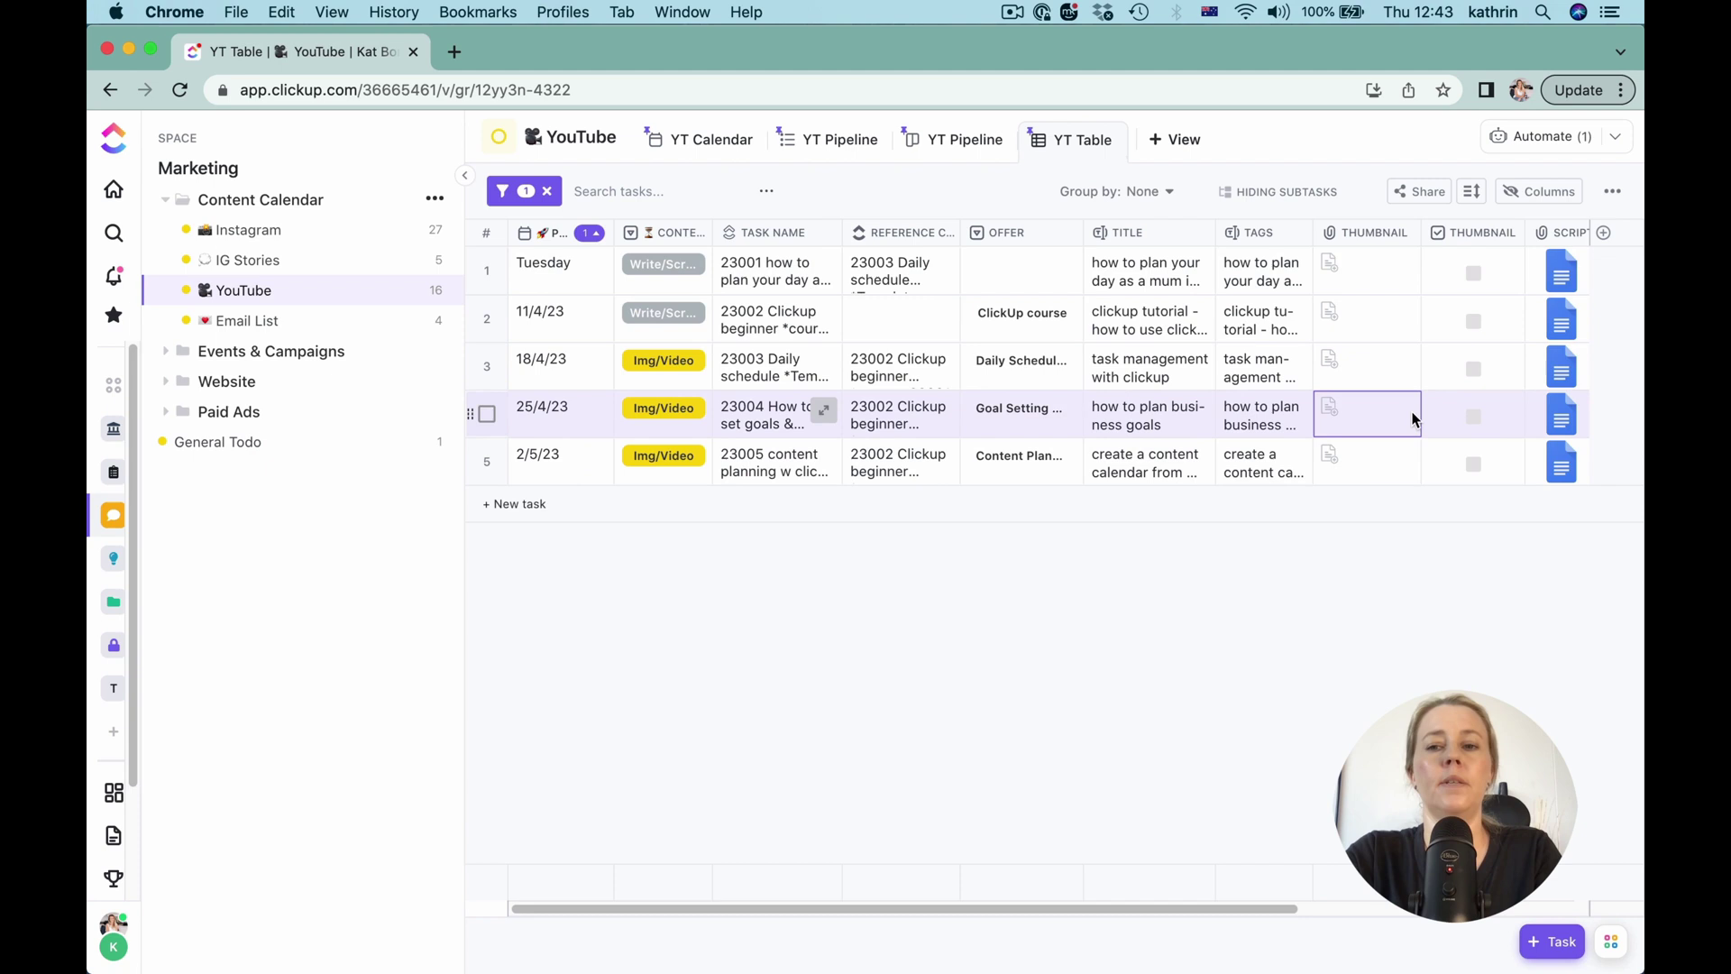
scroll(1414, 420, "right", 5)
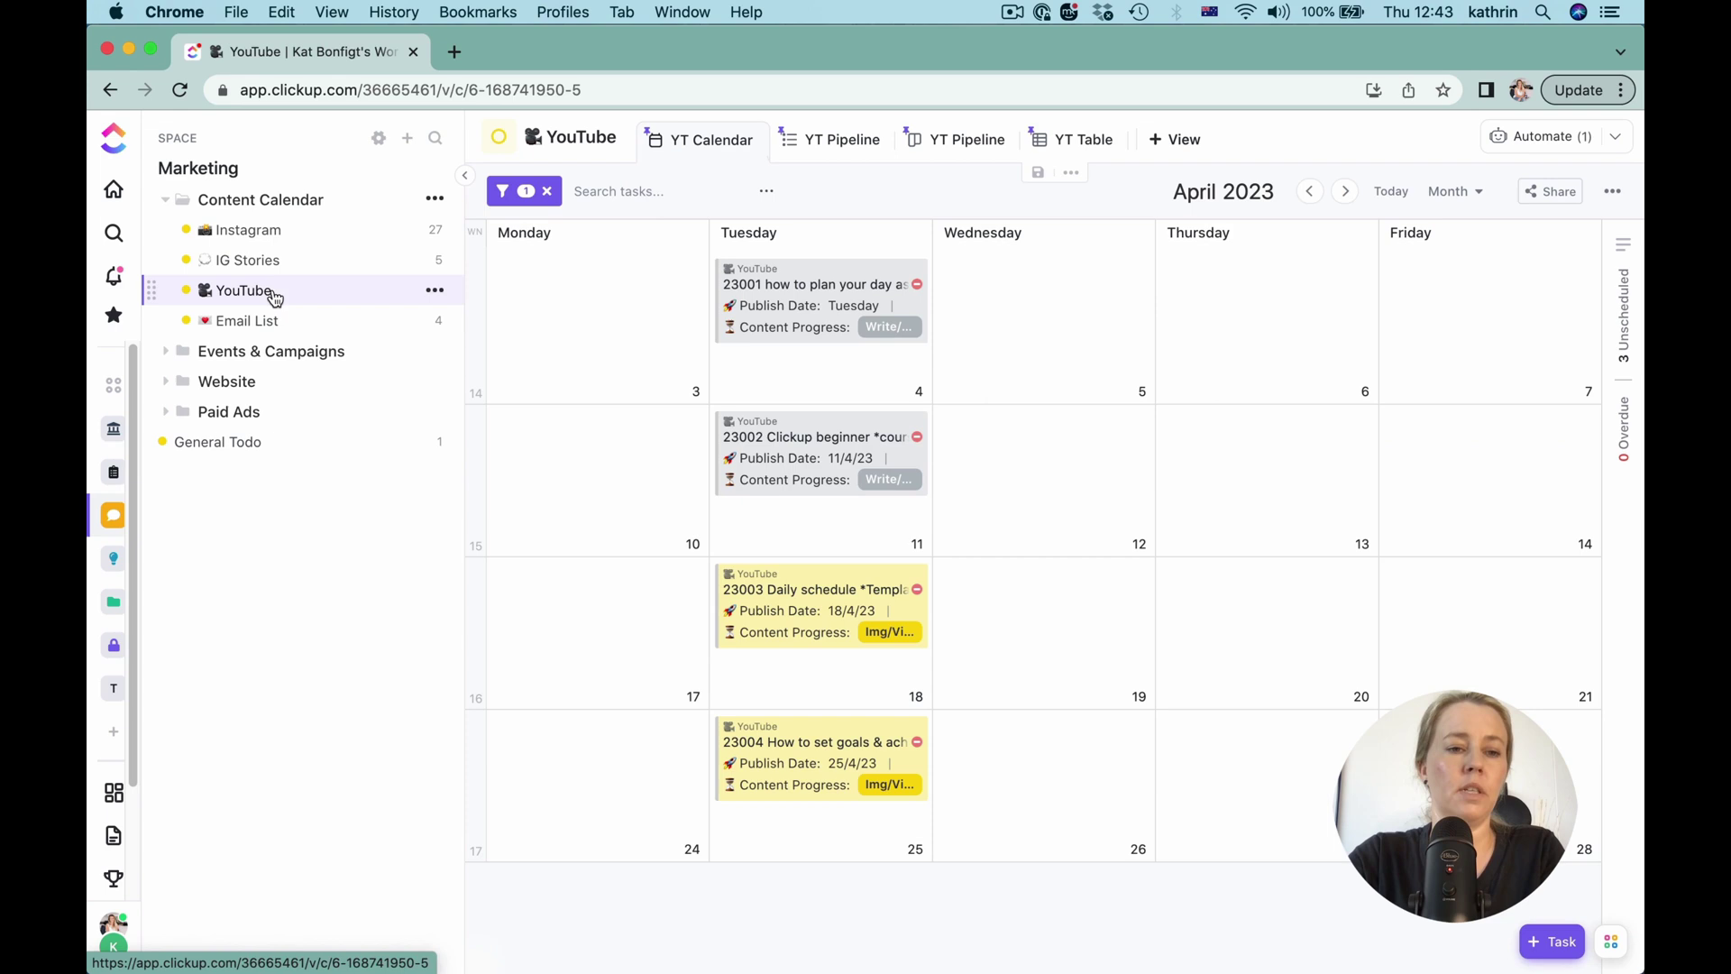
left_click(257, 321)
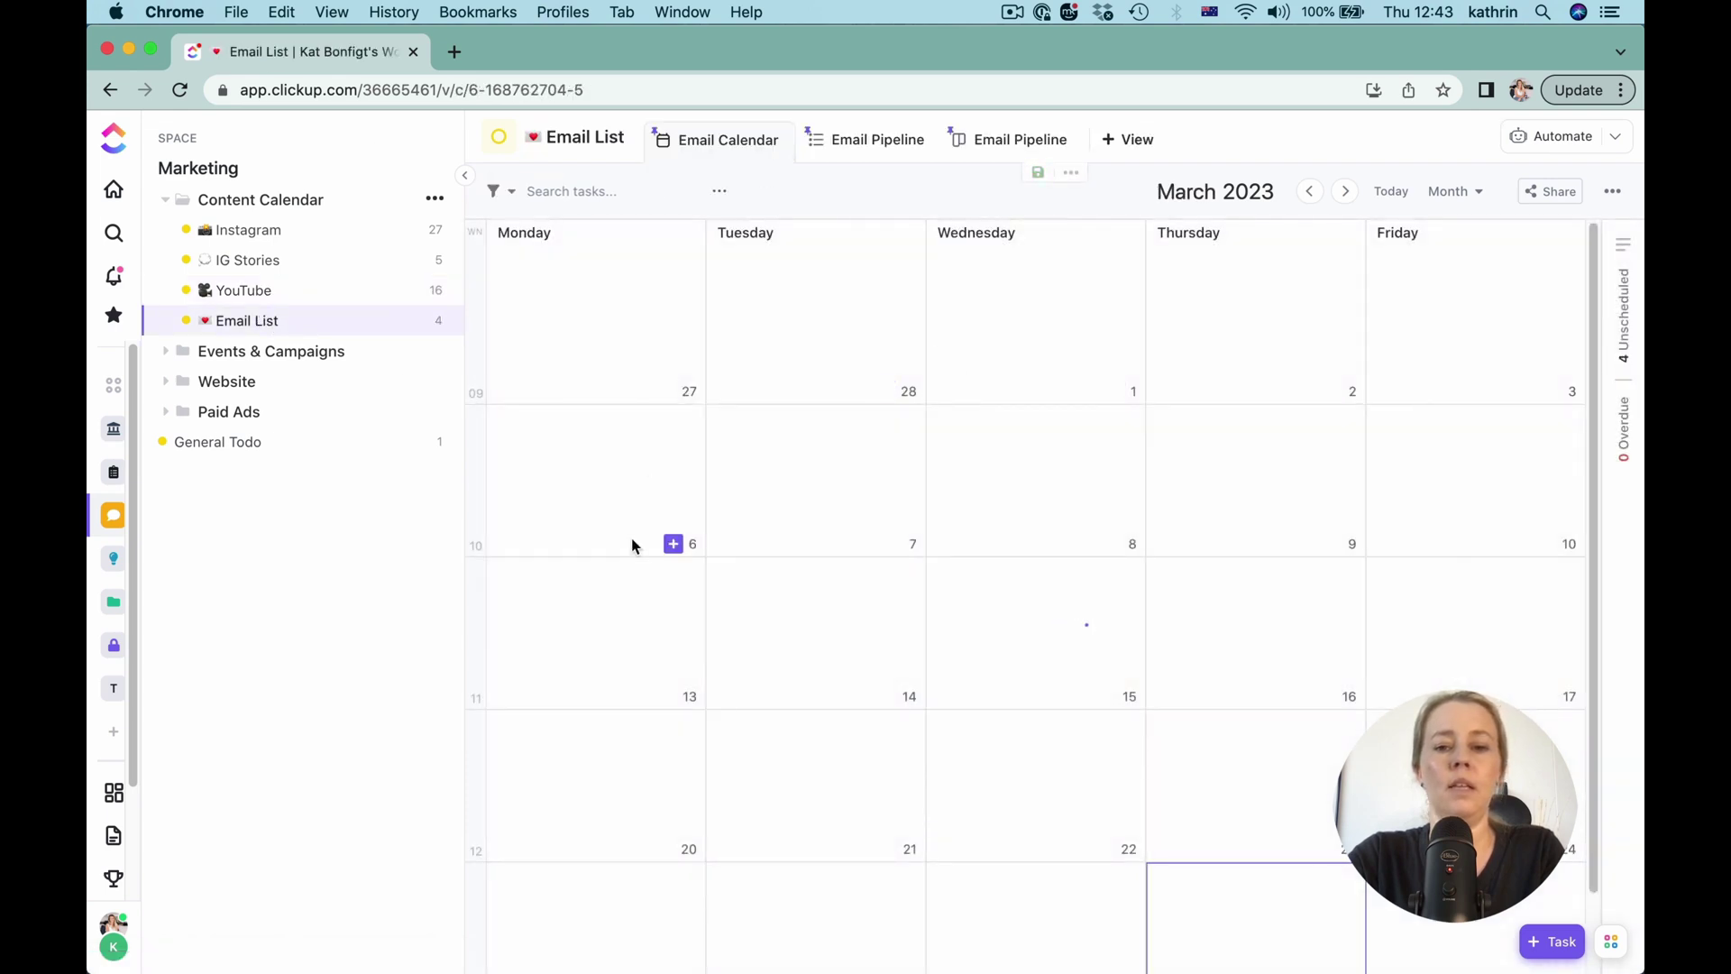
Step: Move the Email List calendar forward to April 2023
left_click(1346, 192)
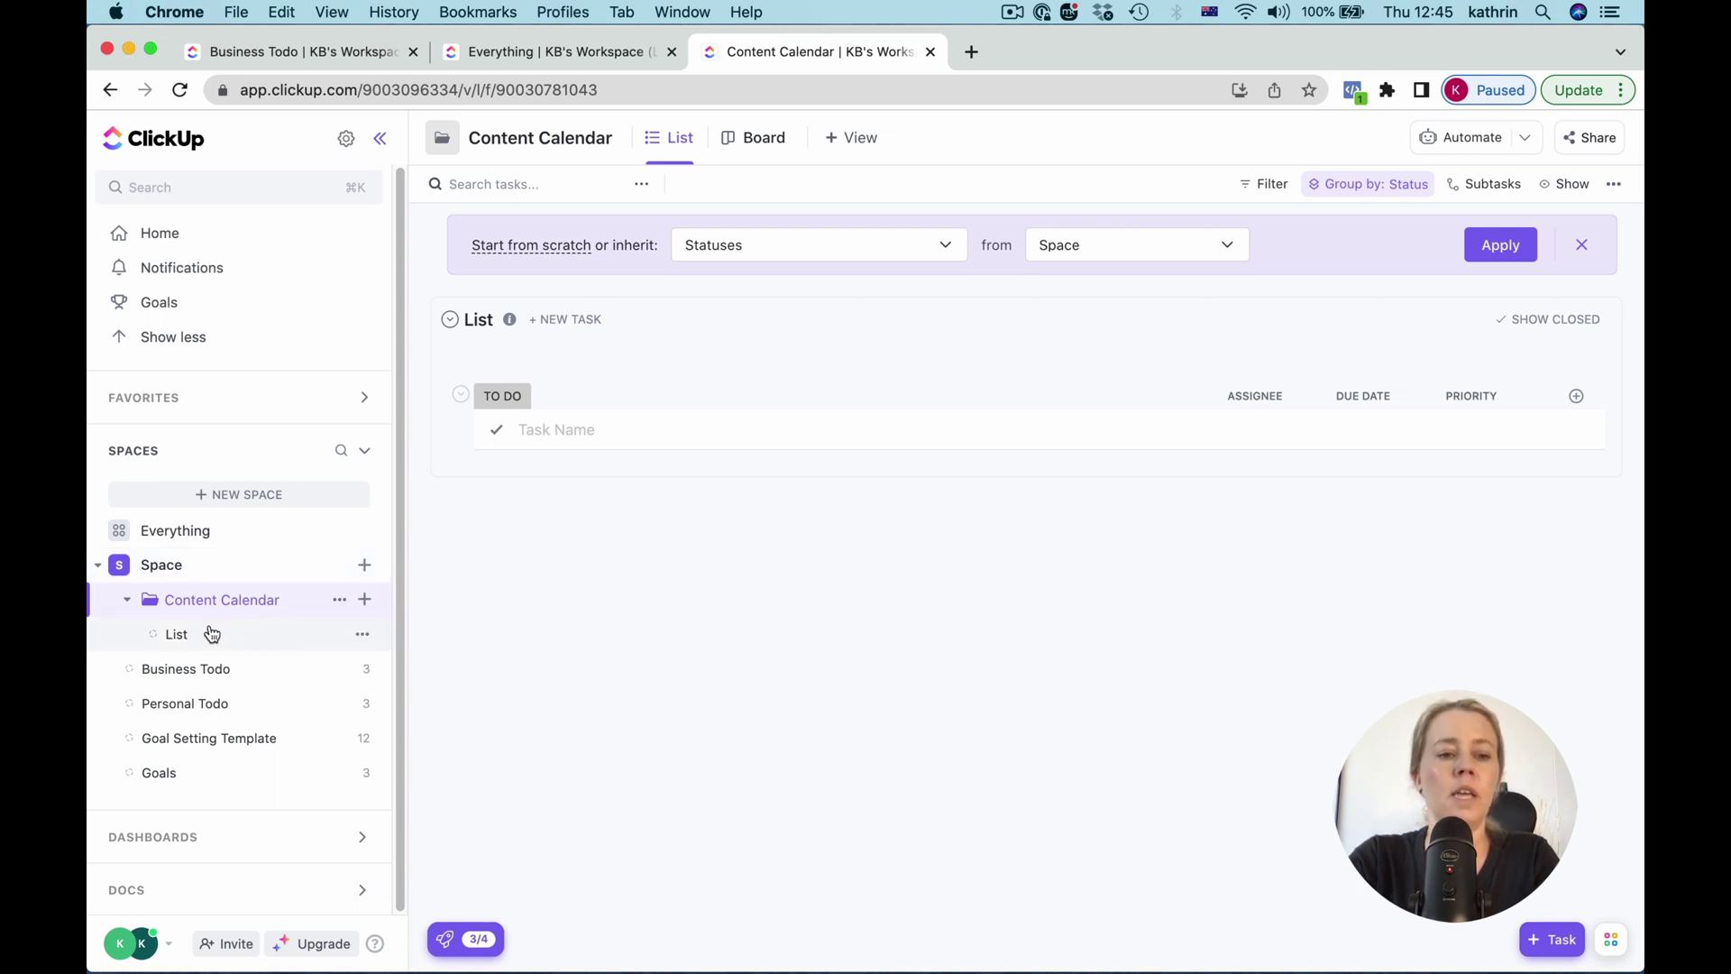
Step: Rename the empty list to Instagram
left_click(370, 633)
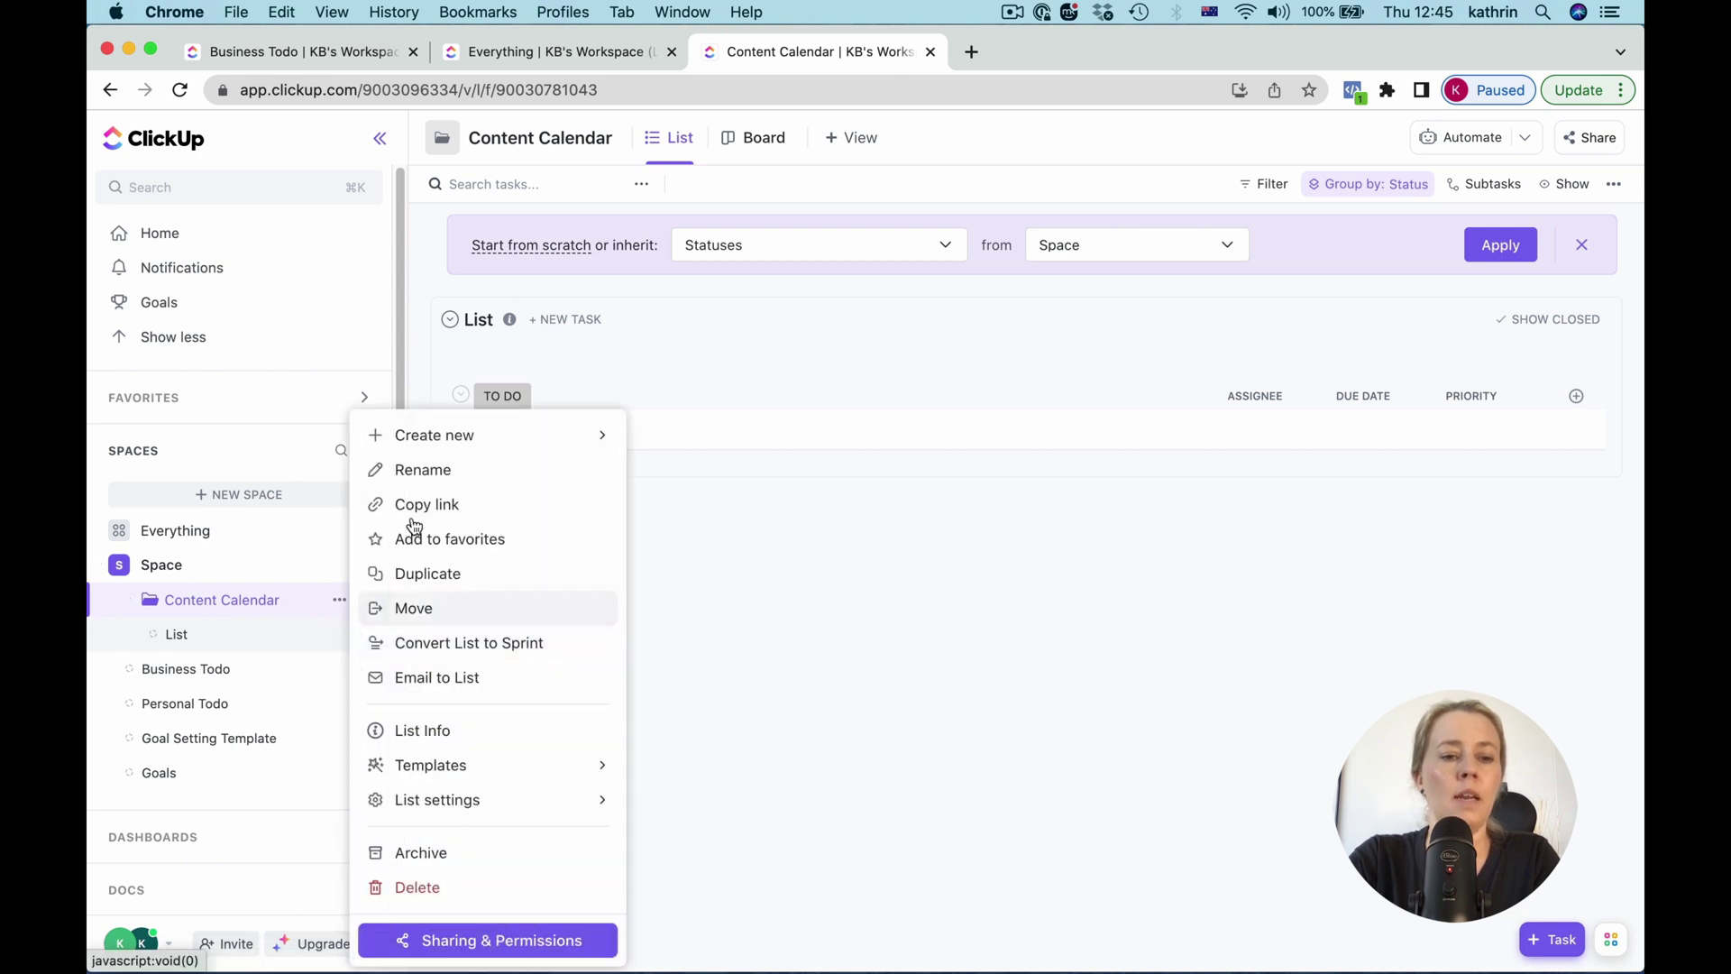
left_click(460, 469)
type("Instagram")
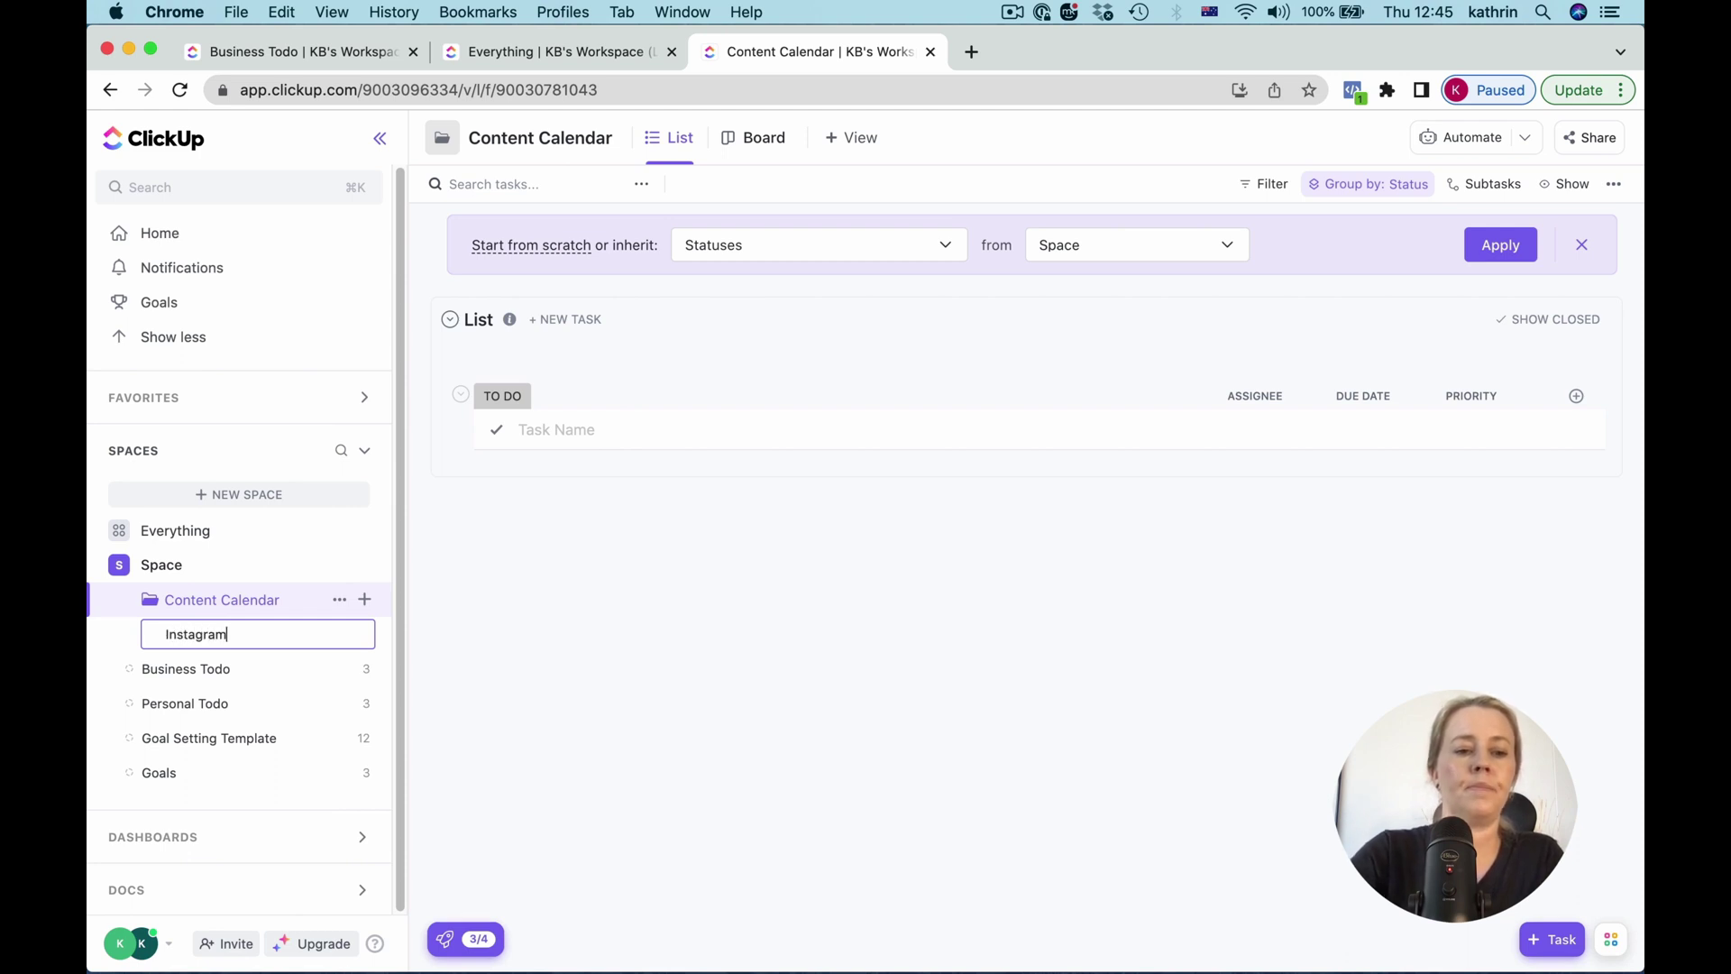
key("Return")
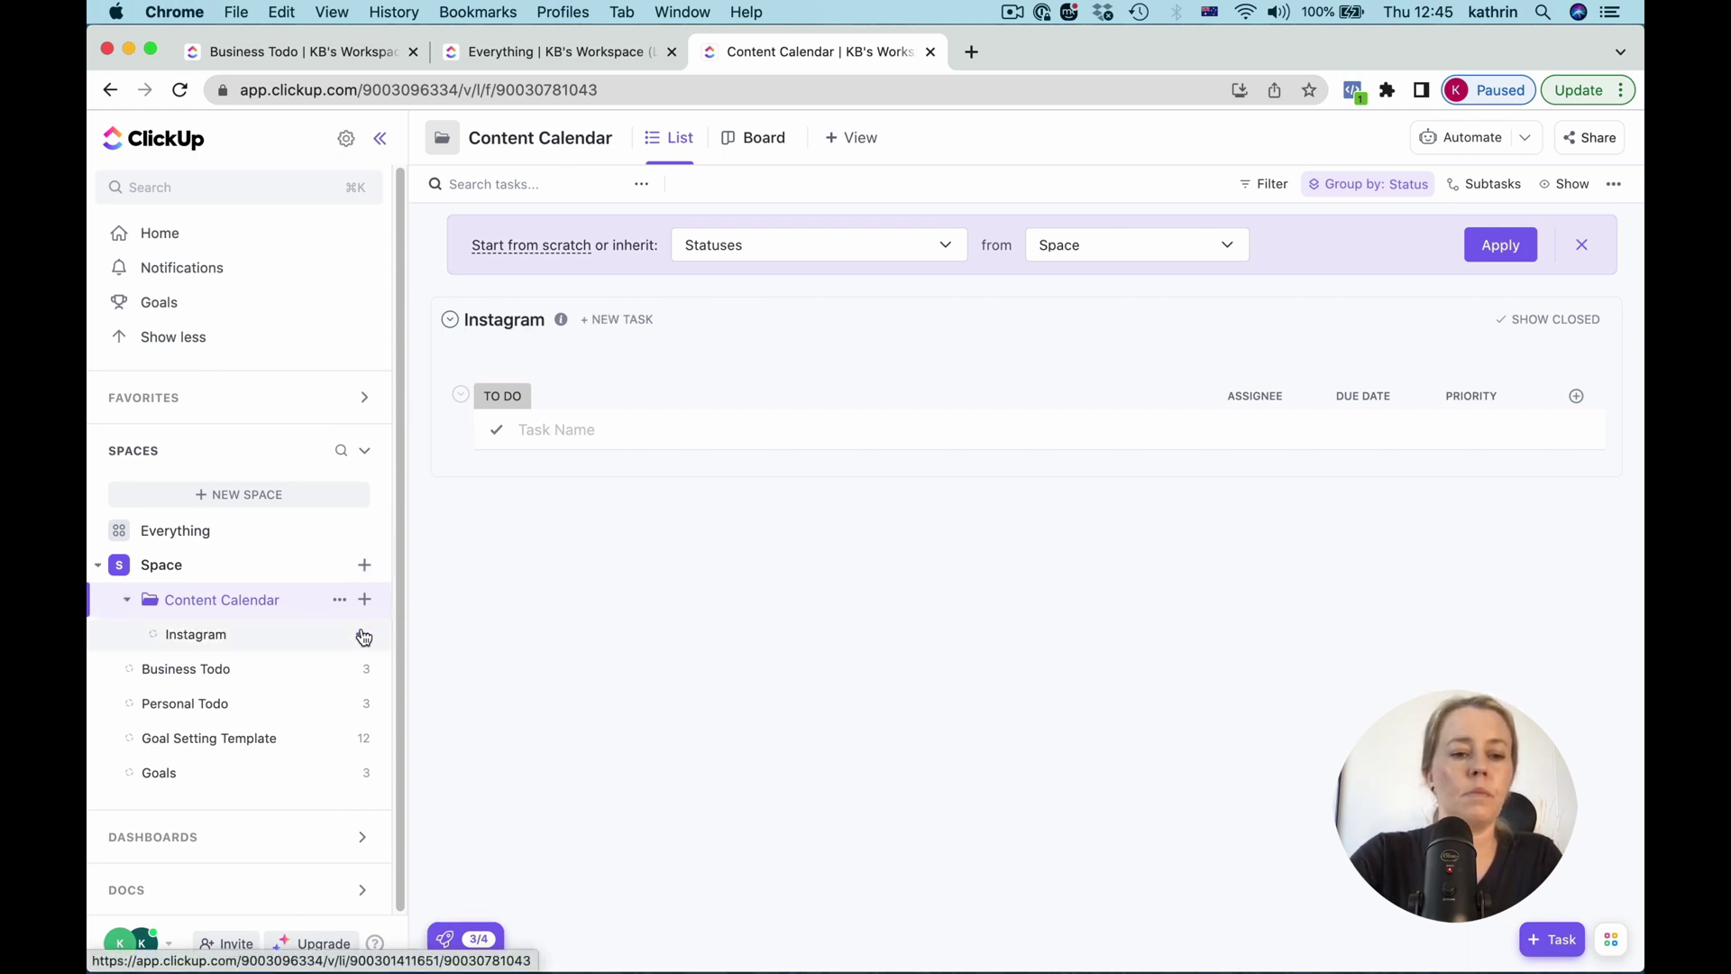
Step: Add a YouTube list to the Content Calendar folder
left_click(364, 600)
left_click(437, 643)
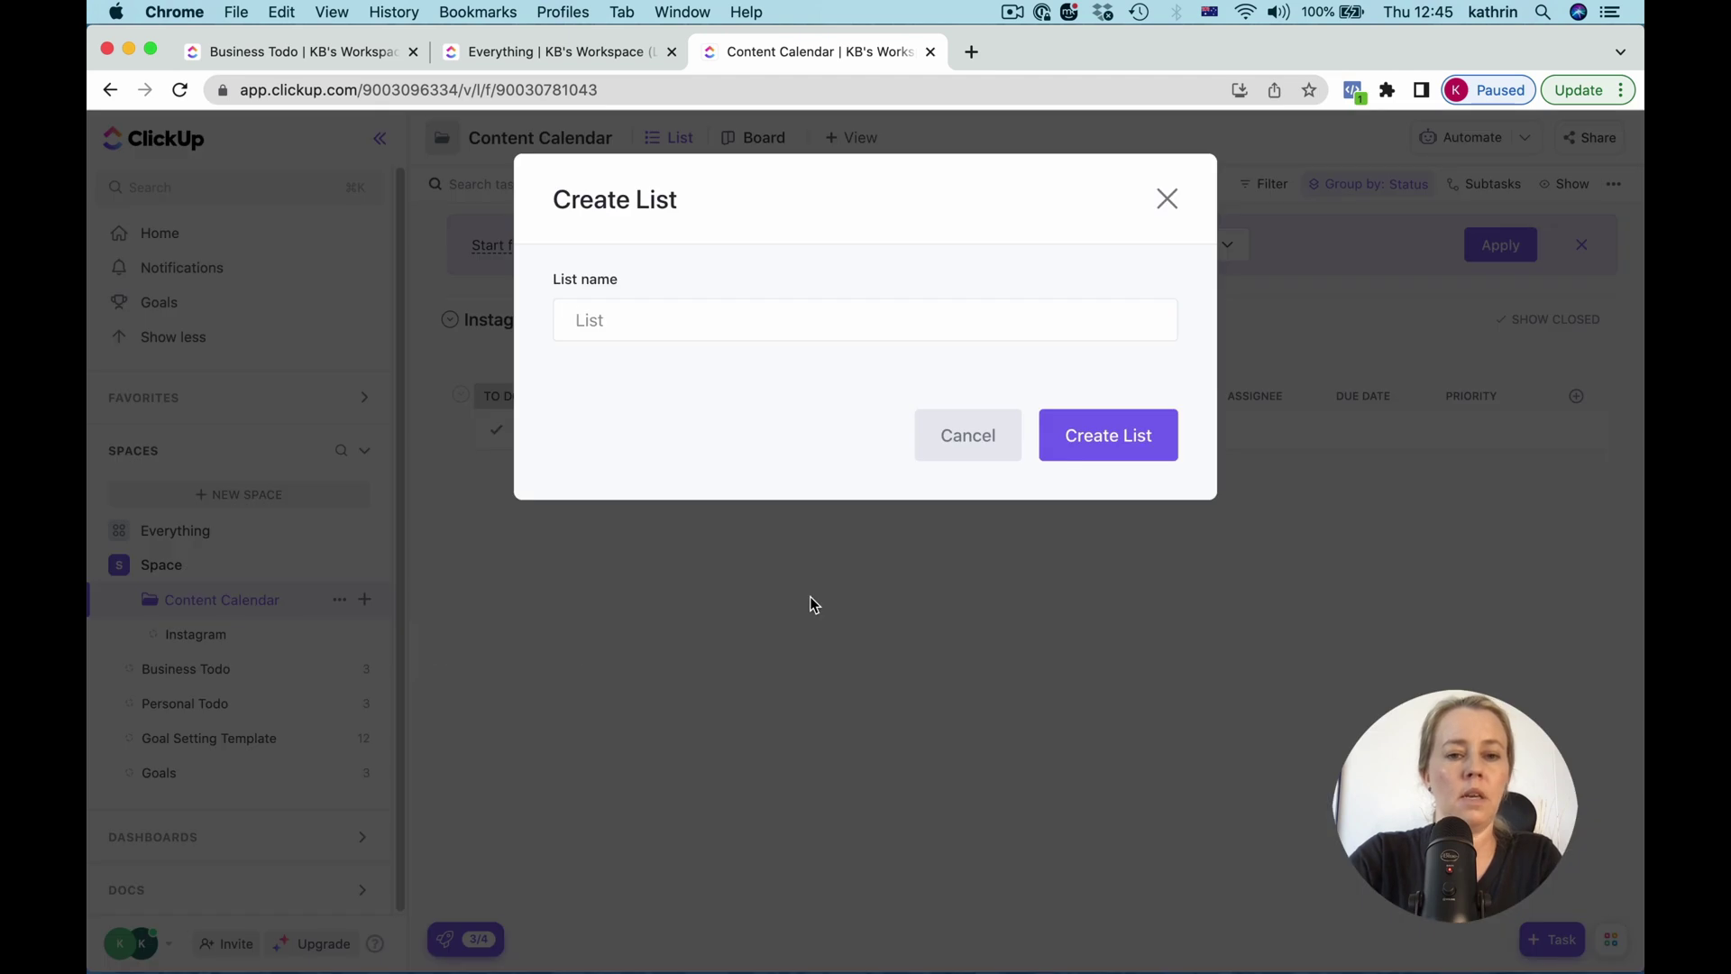
type("YouTube")
key("Return")
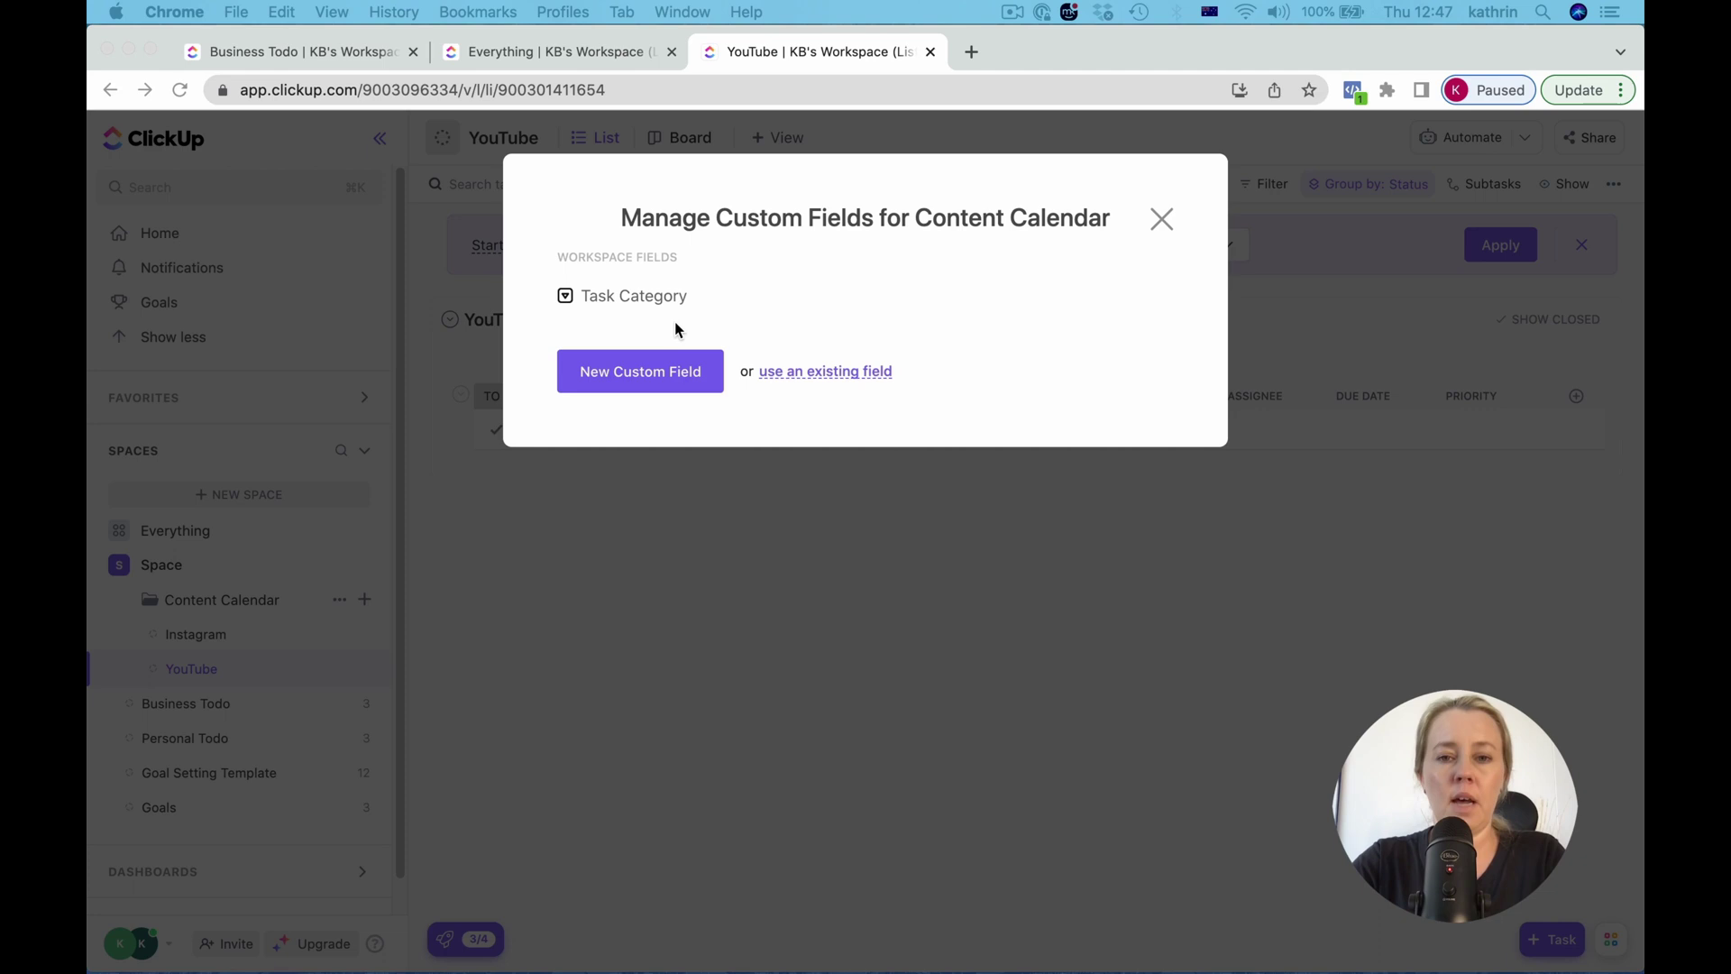
Step: Create a Publish Date custom field of type Date
left_click(633, 378)
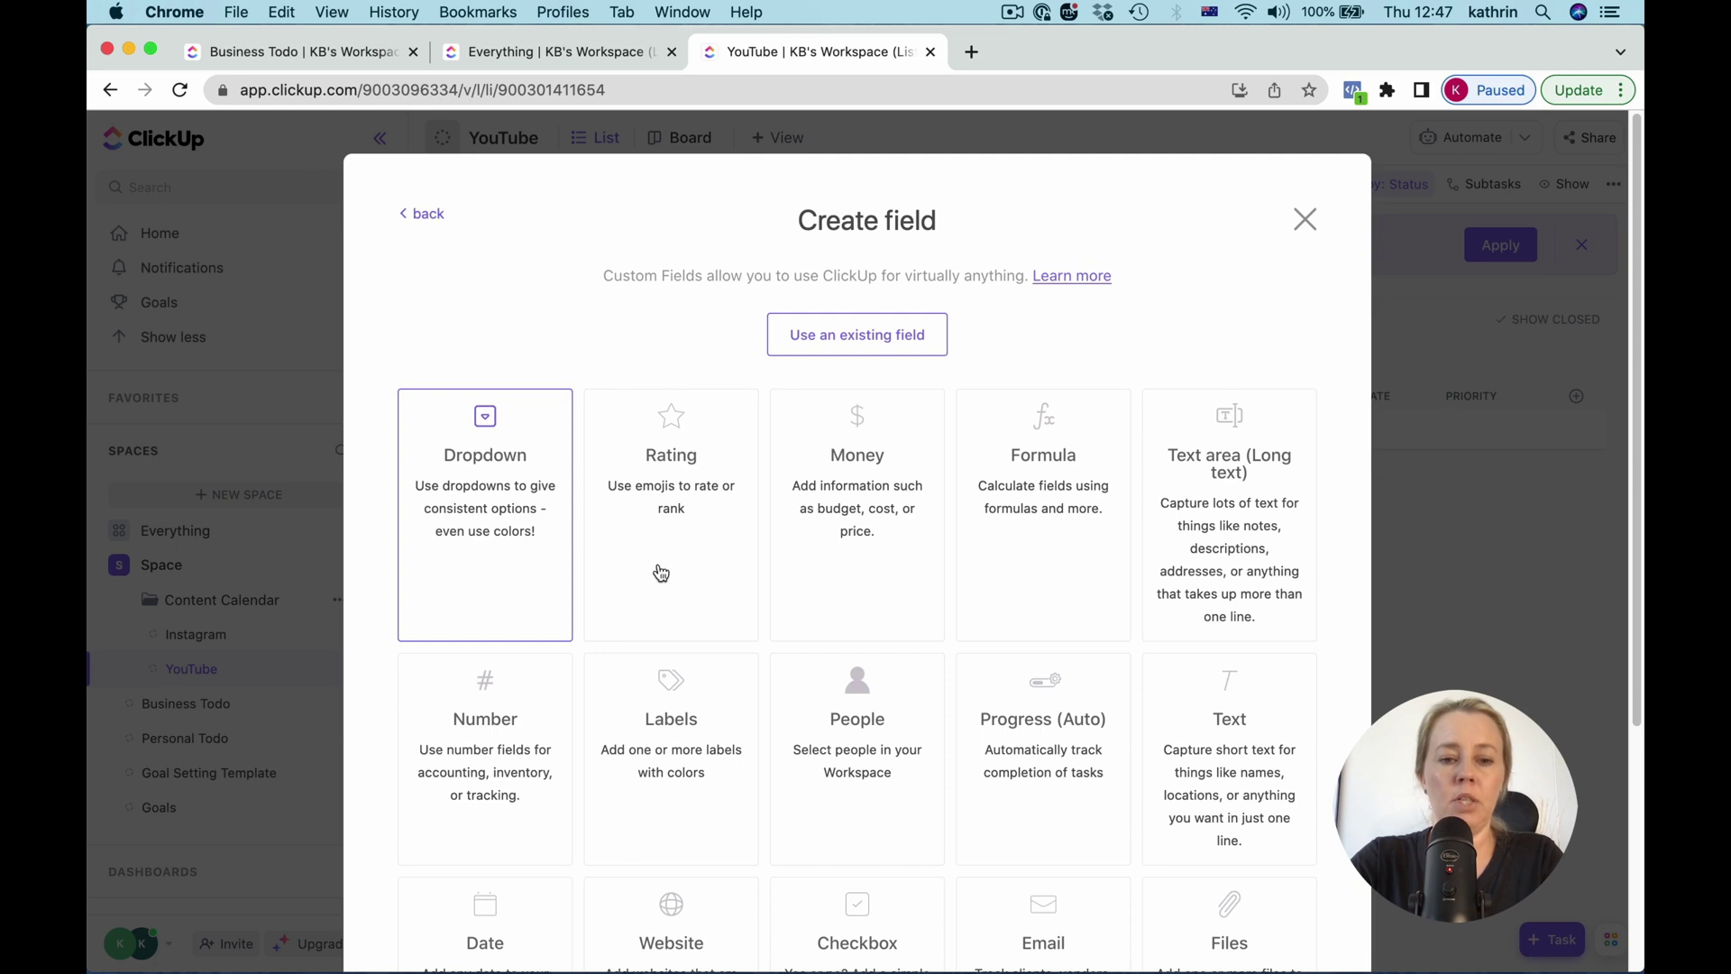
scroll(663, 582, "down", 2)
left_click(534, 604)
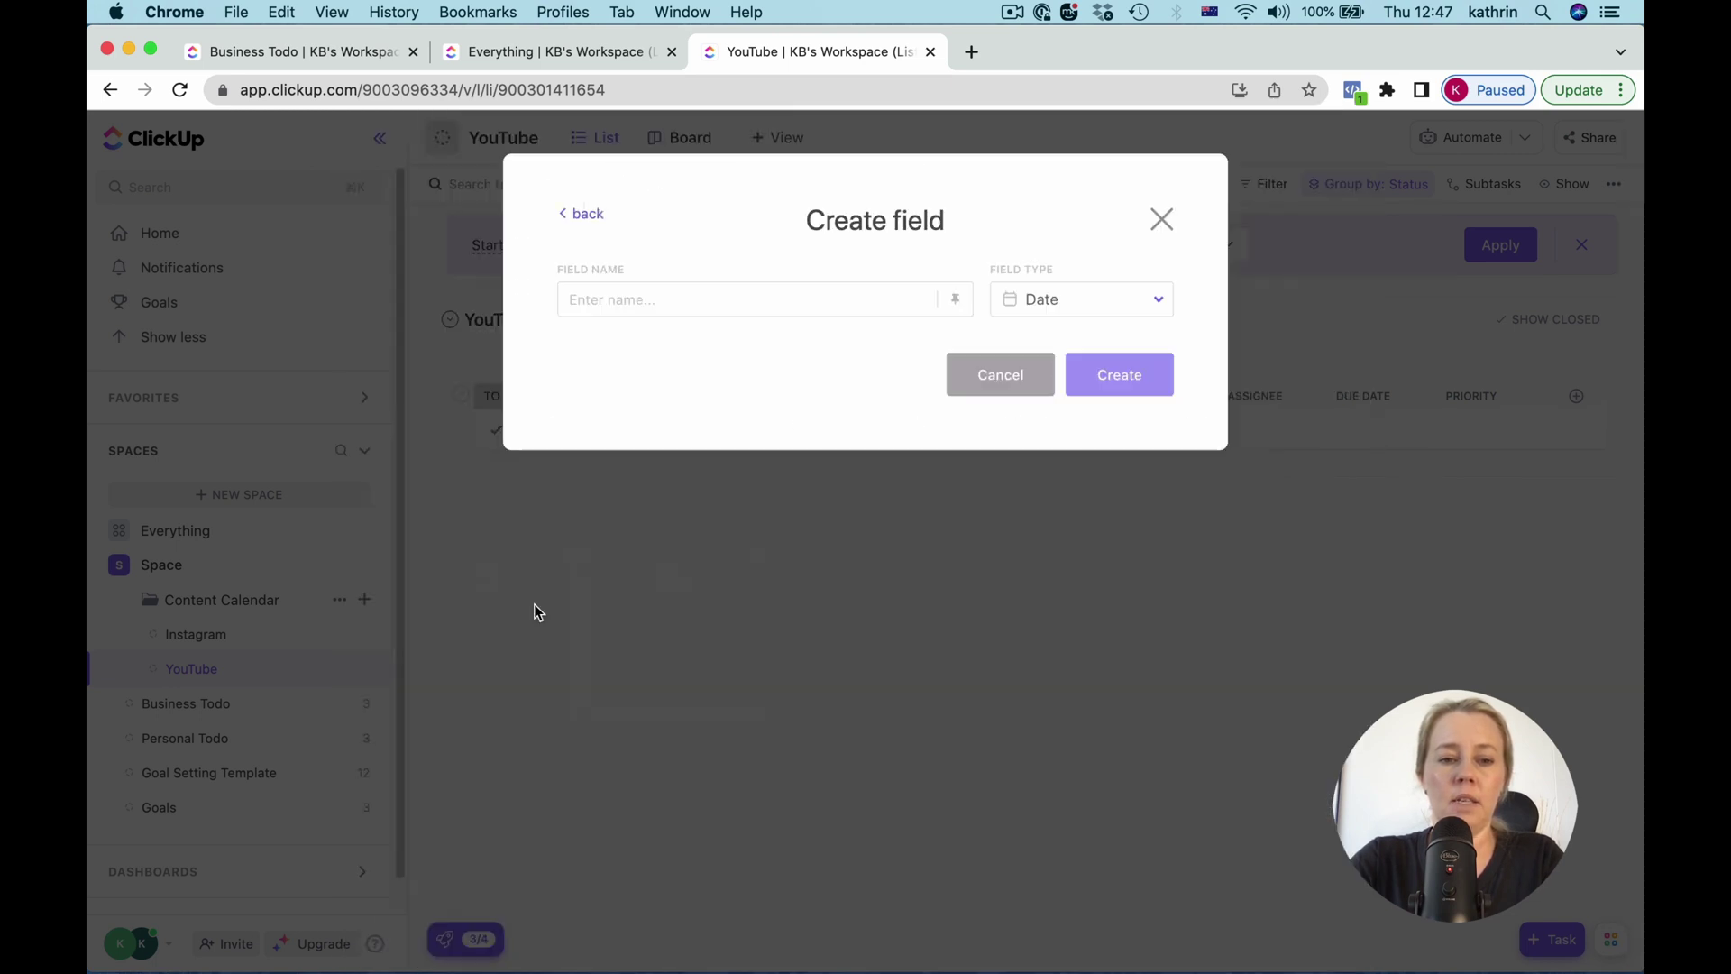
type("Publish Date")
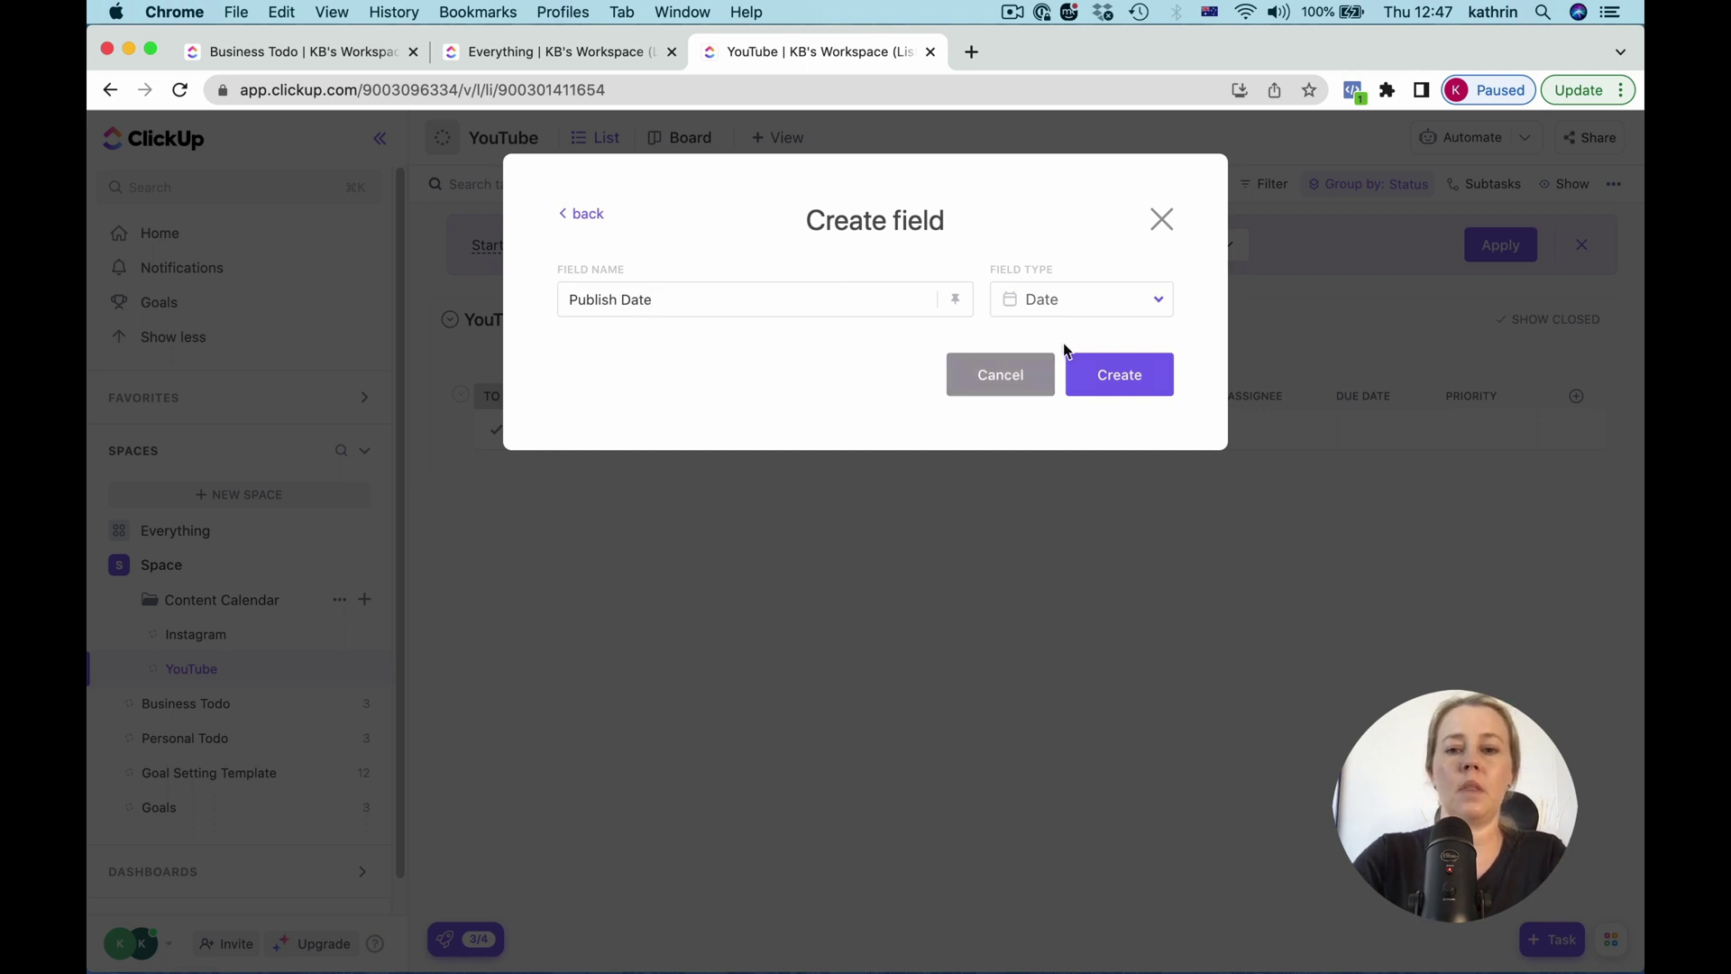
left_click(1089, 379)
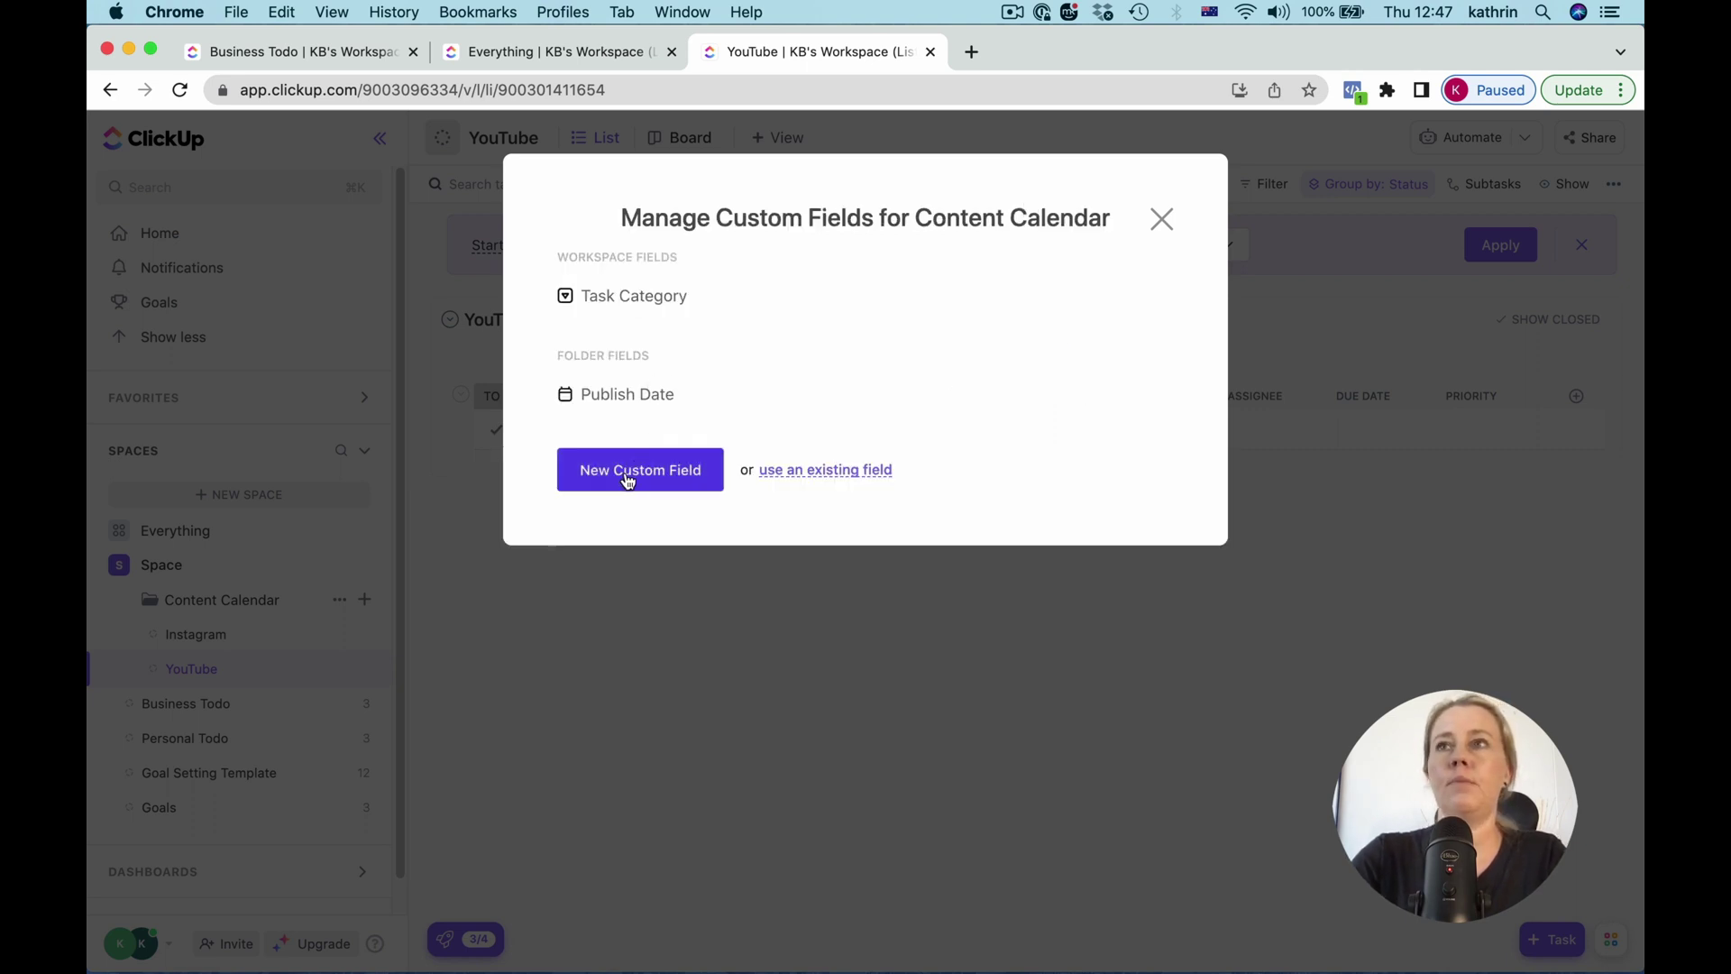
Step: Create a Social Platform dropdown with yellow Instagram and pink YouTube options
left_click(627, 480)
left_click(523, 447)
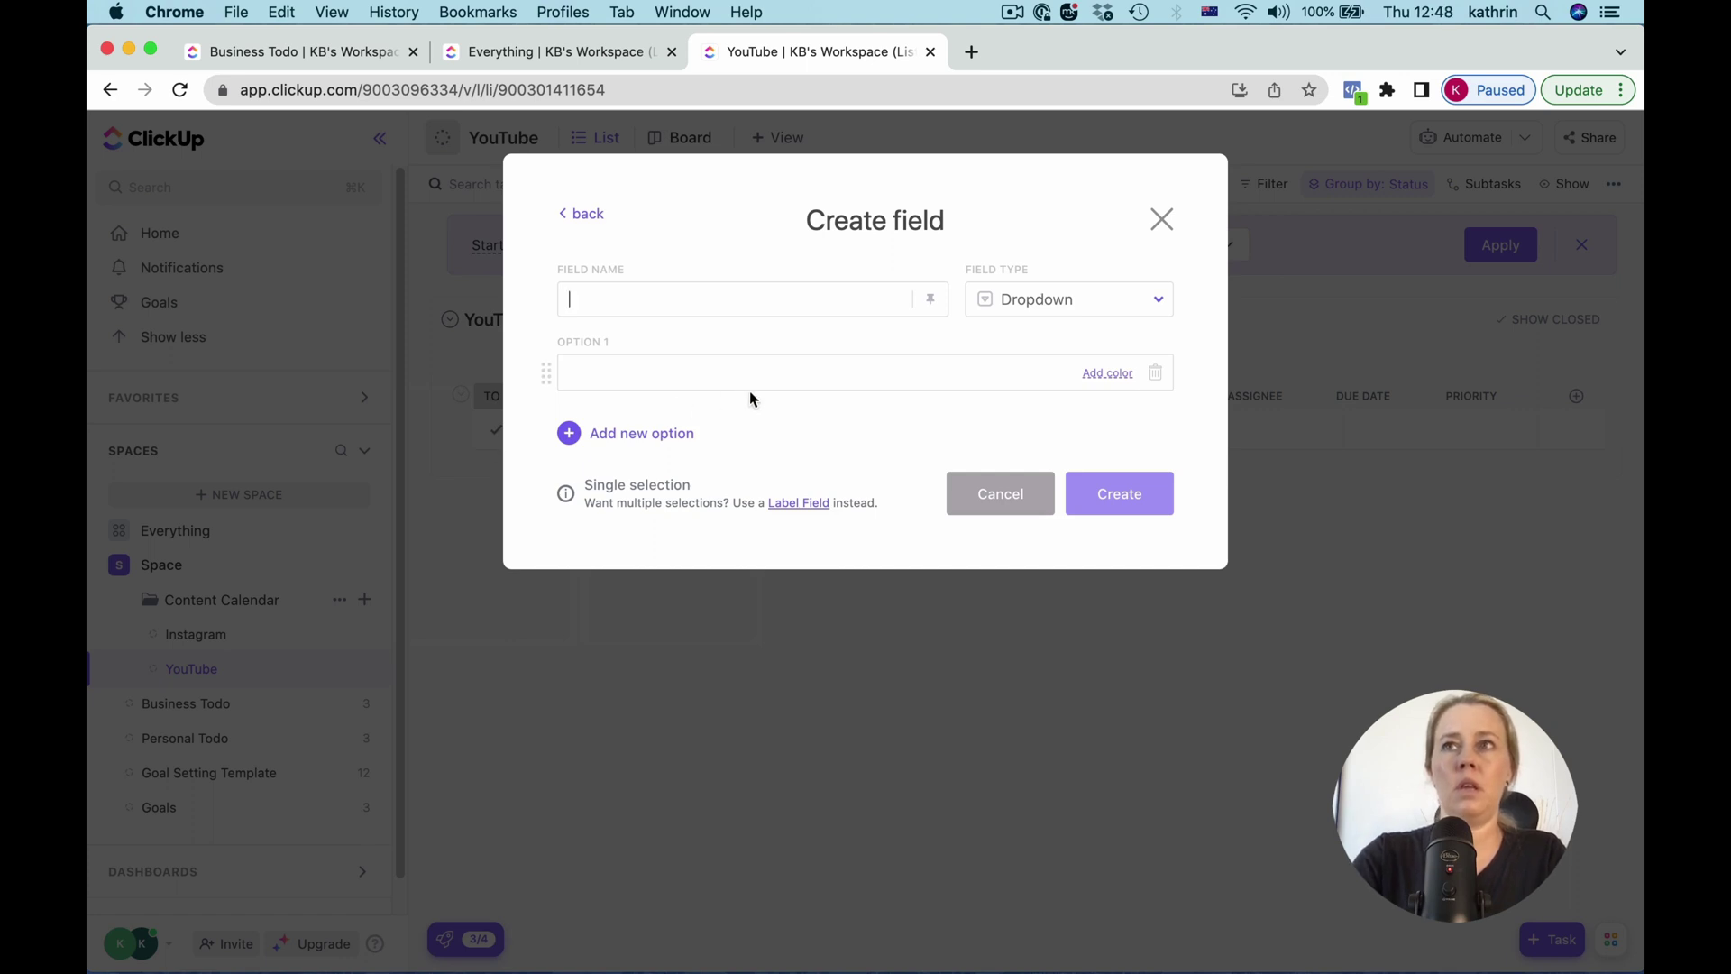
type("Social Platform")
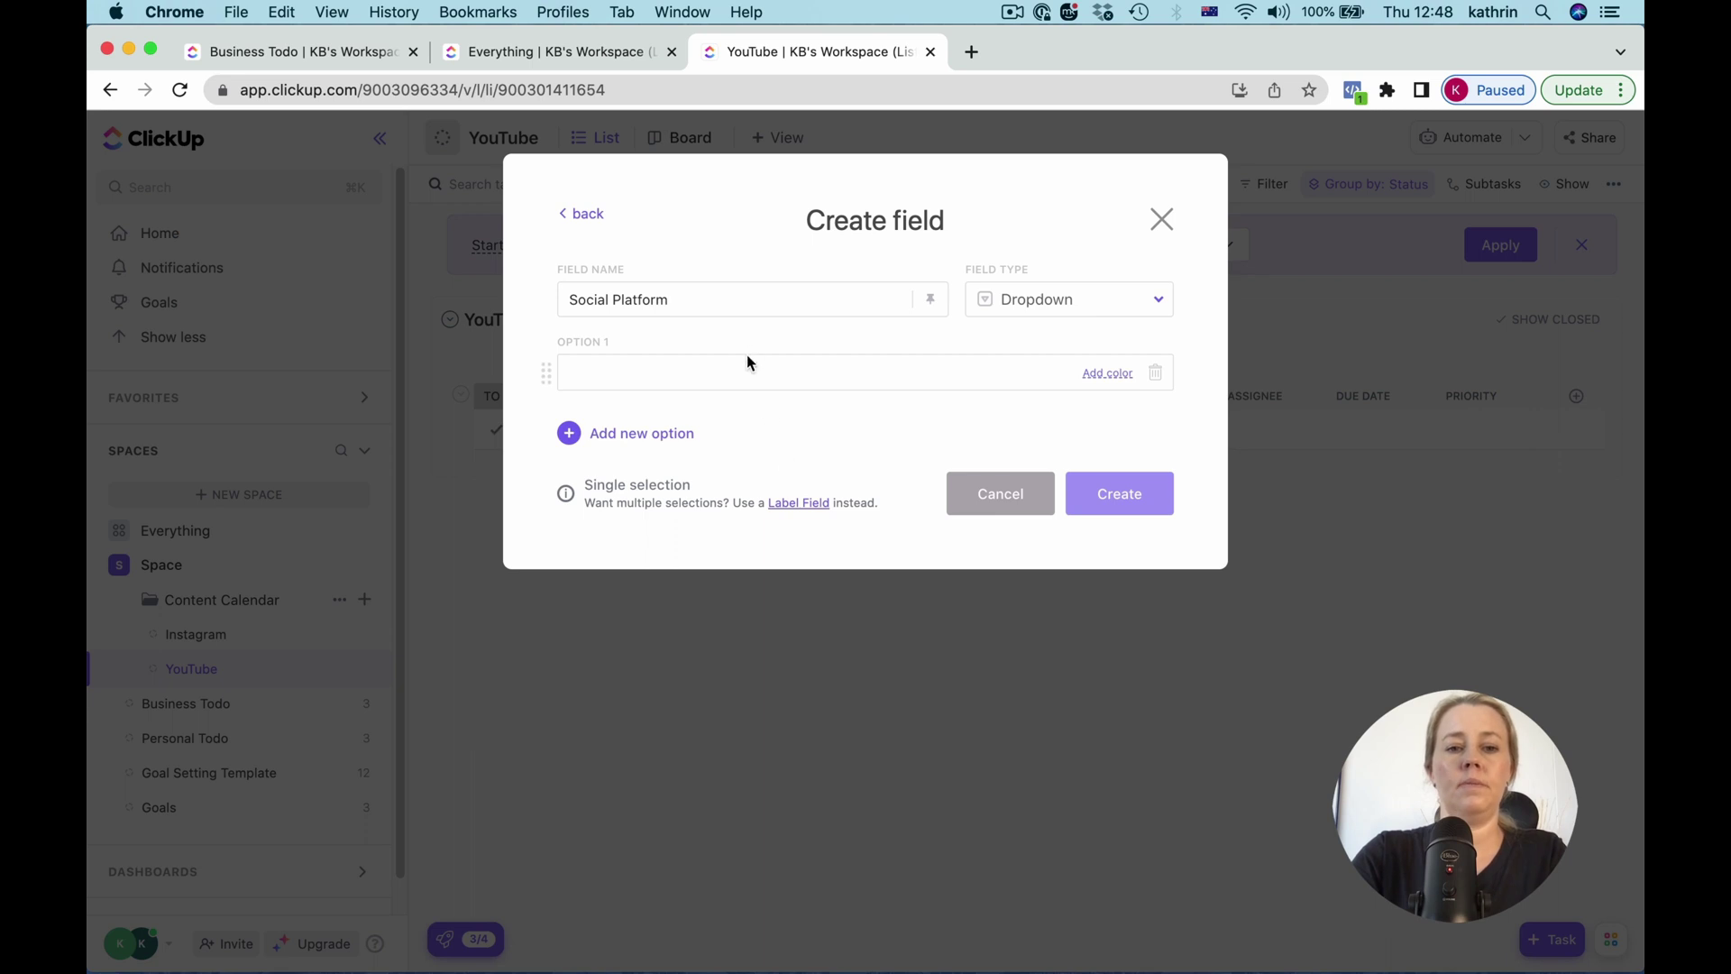
type("Instagram")
key("Return")
type("YouTube")
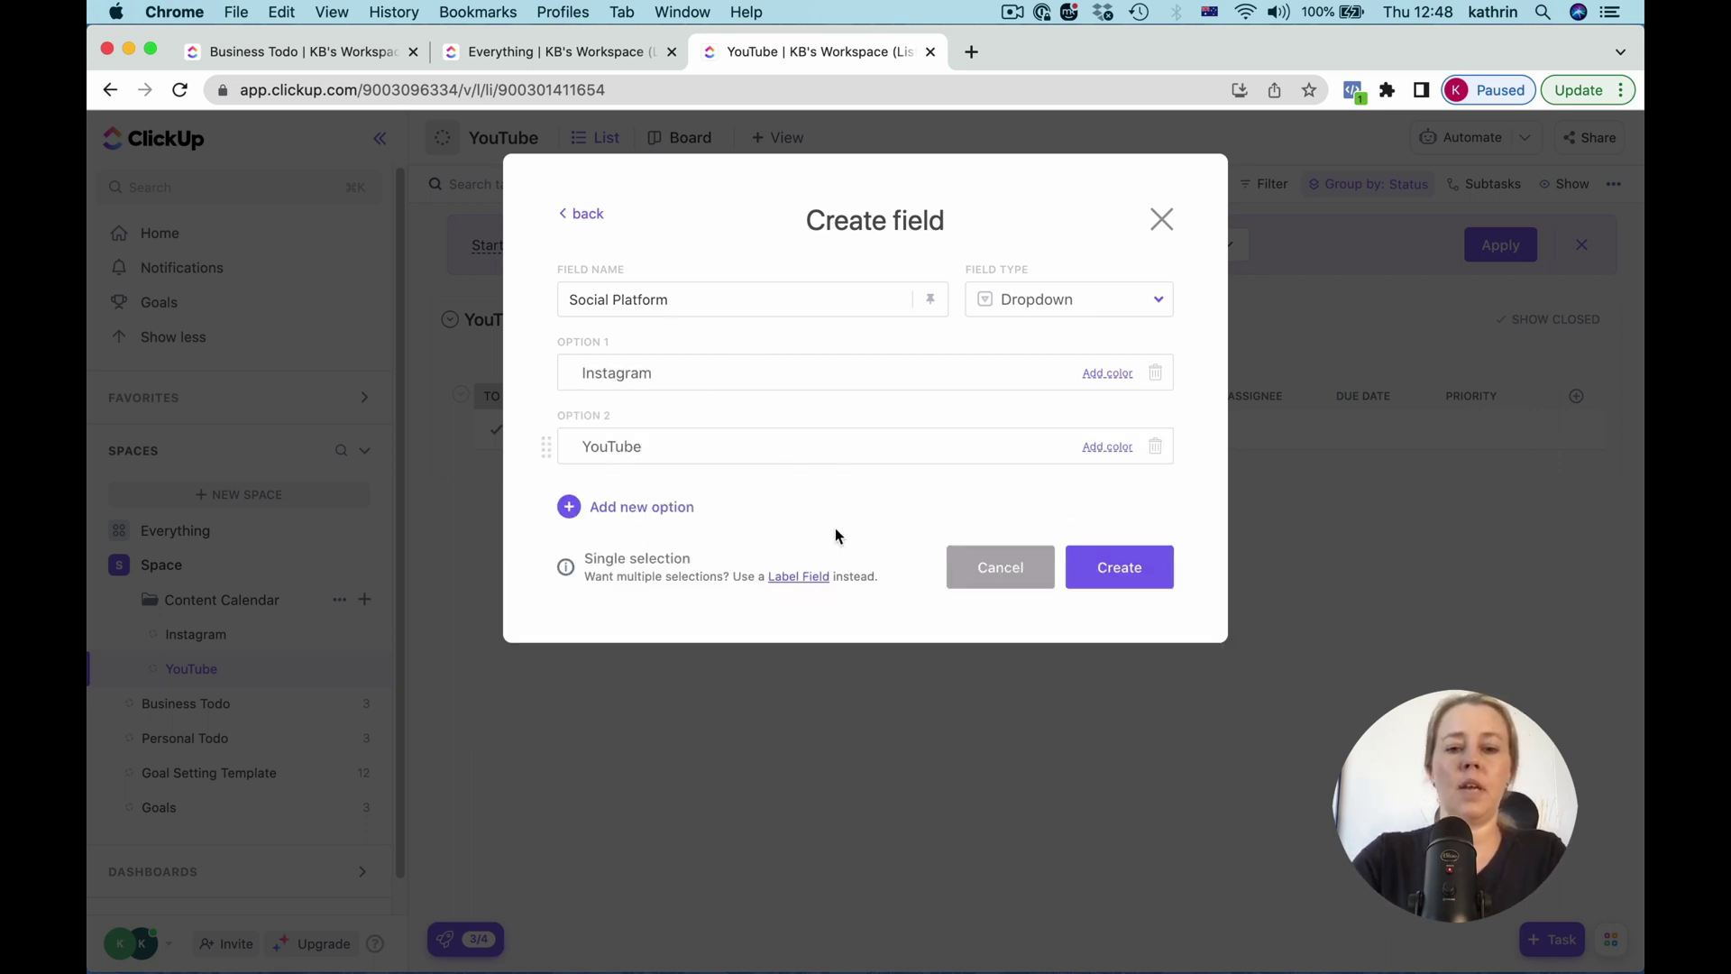
left_click(1103, 376)
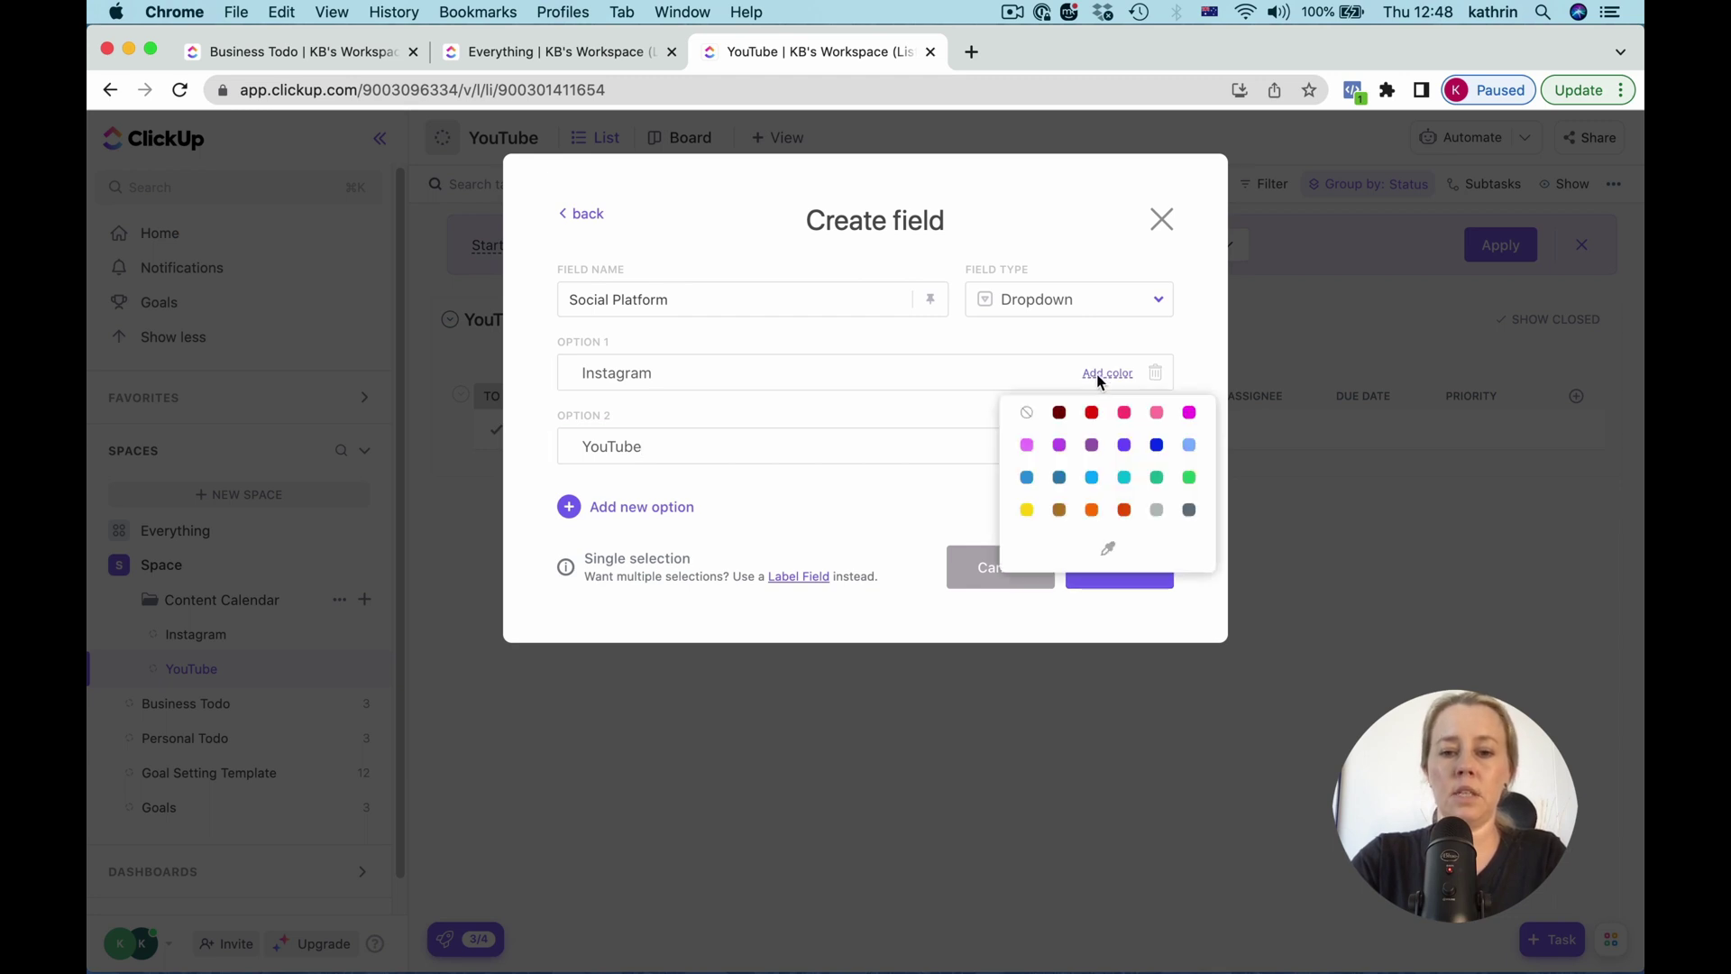
left_click(1027, 511)
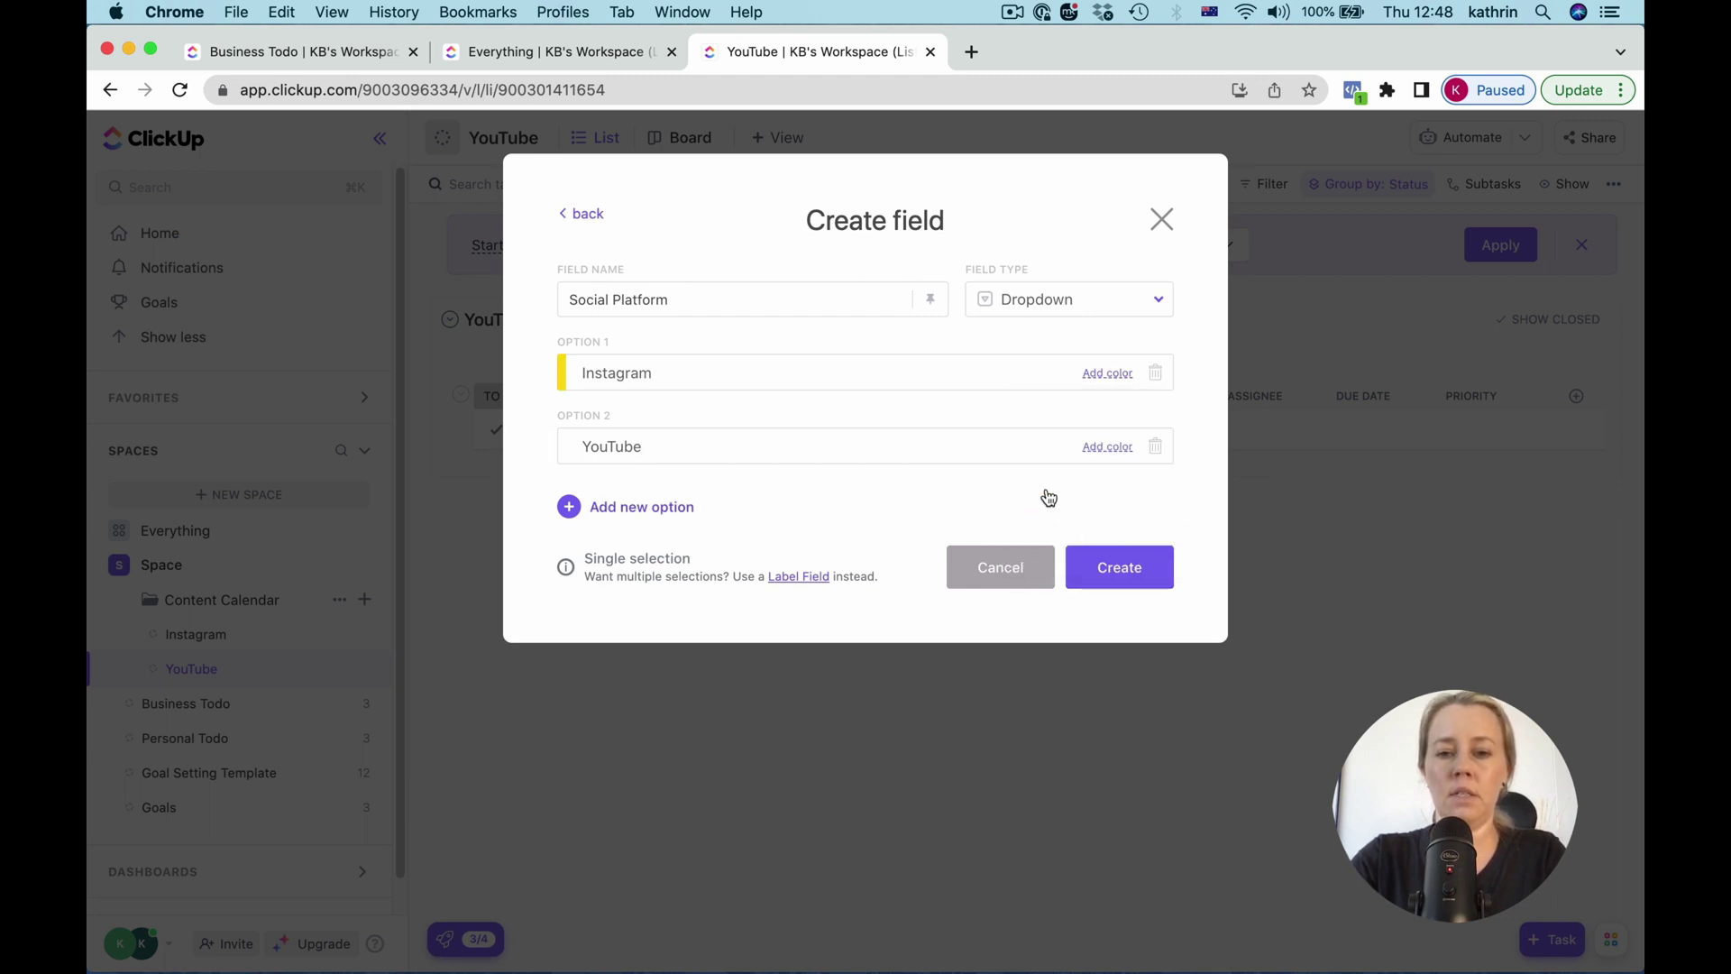
left_click(1111, 448)
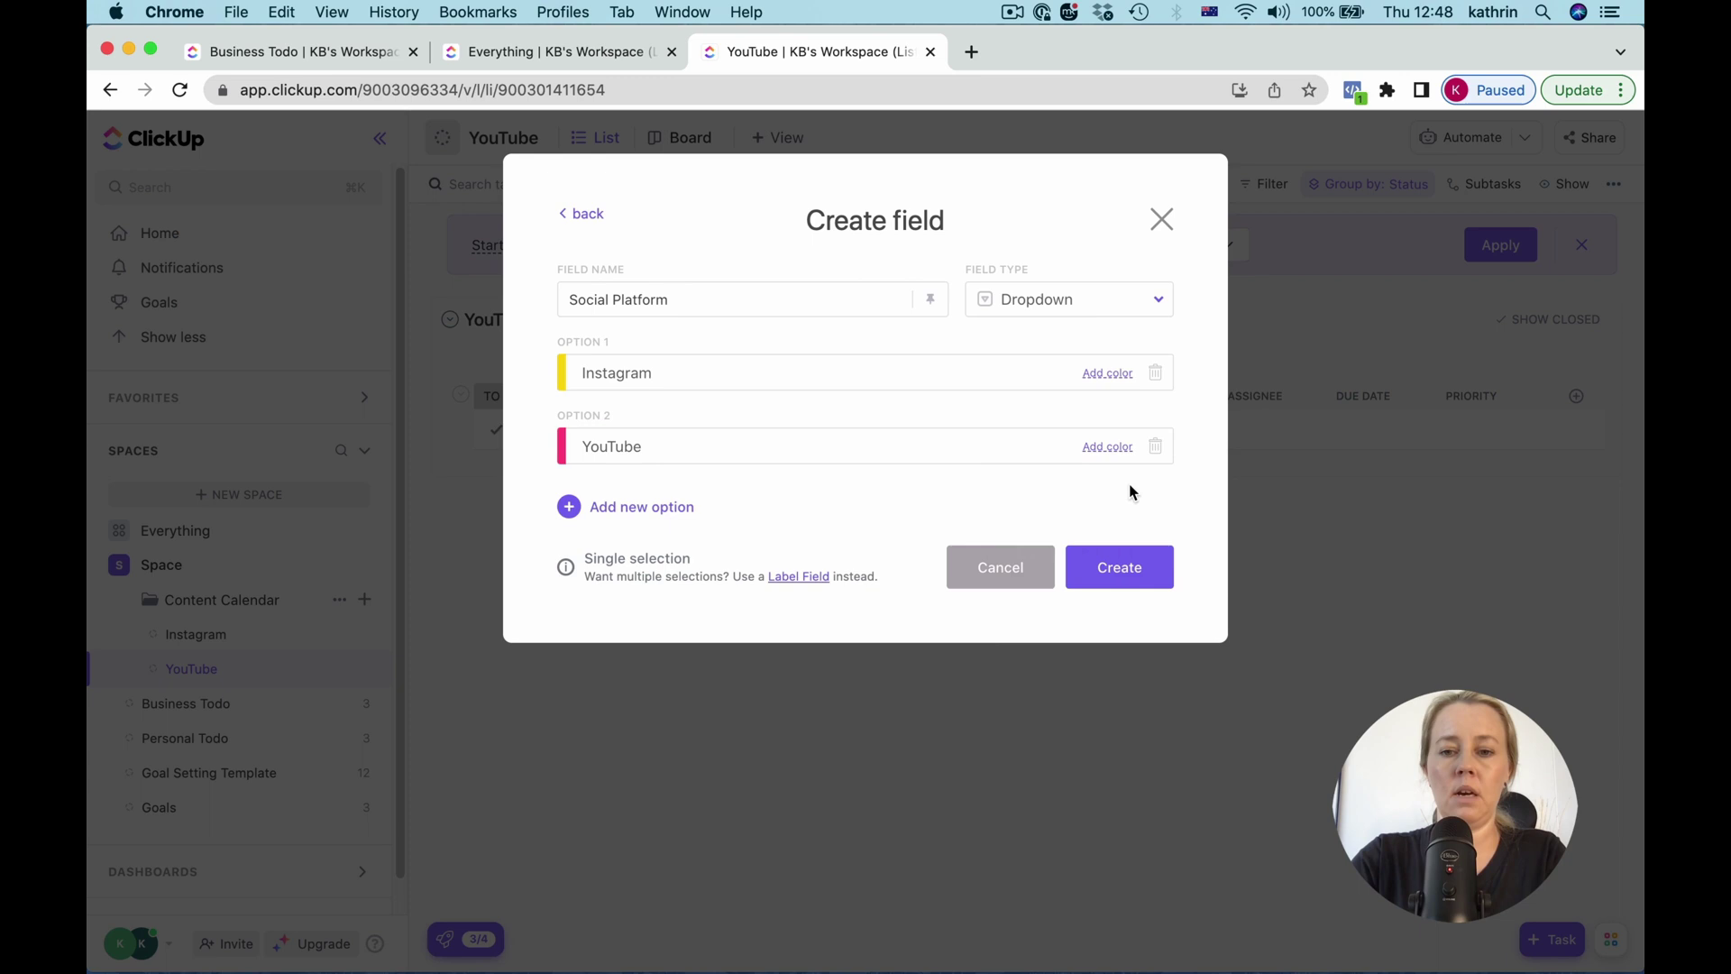
left_click(1126, 570)
left_click(429, 460)
type("Content Progress")
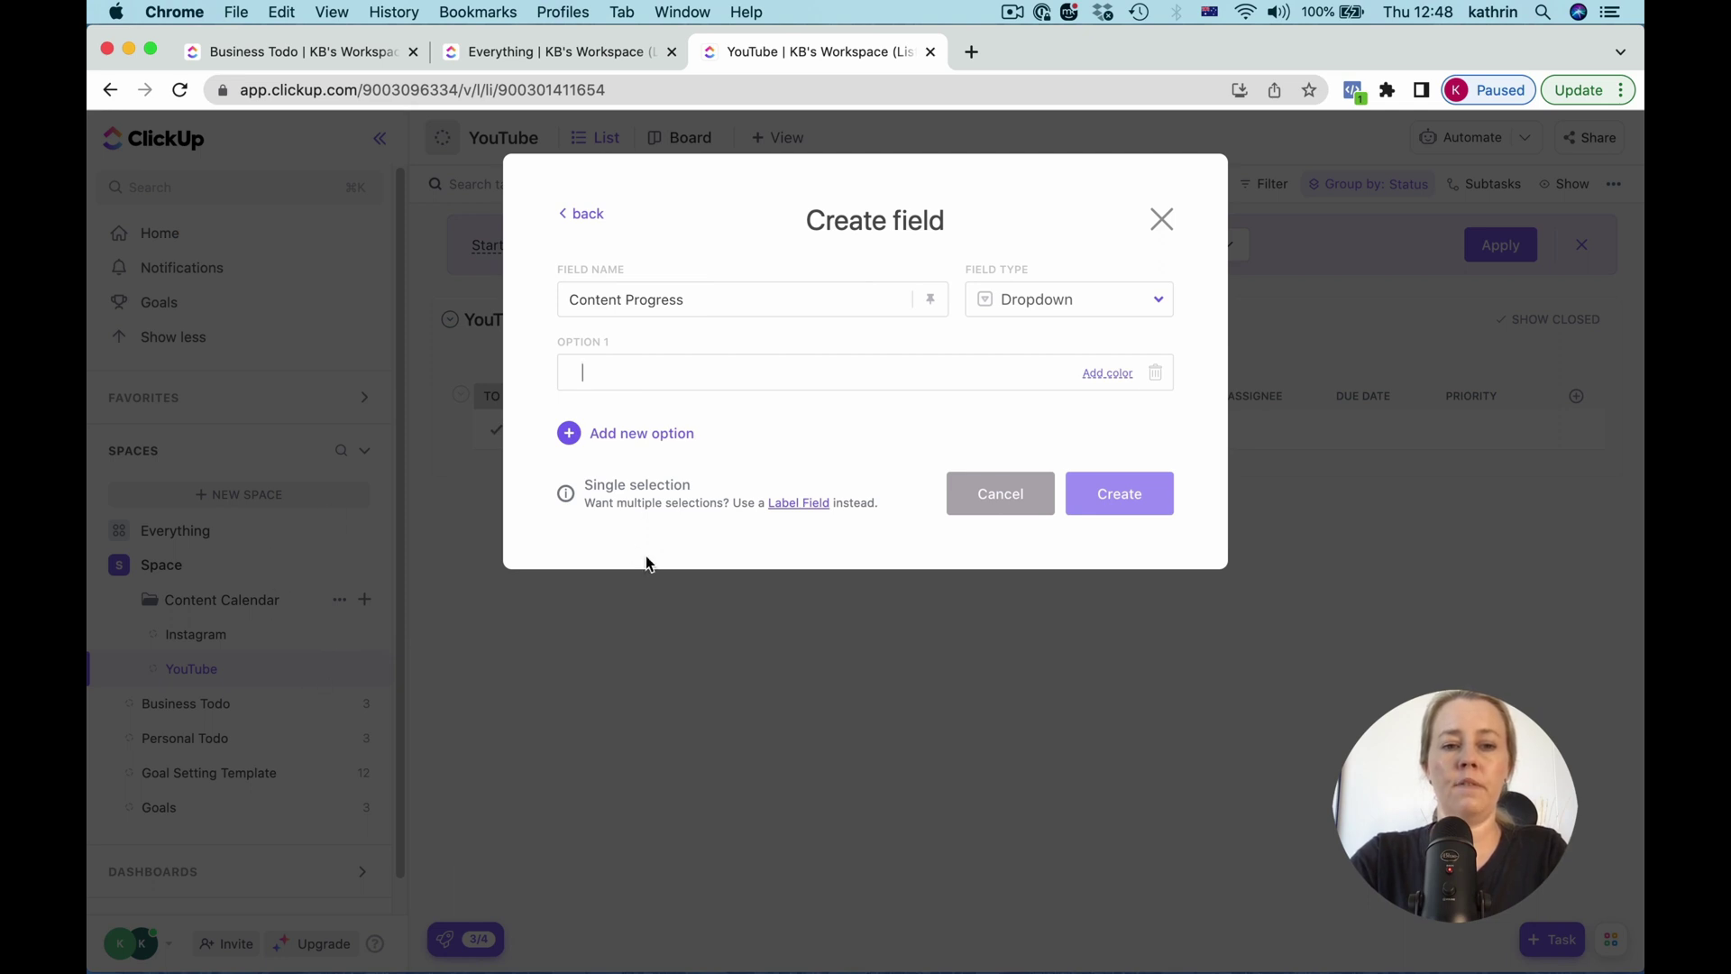
Step: Enter progress options Outline, Img/Video, Edit, SEO and Scheduled
left_click(641, 369)
type("Outline")
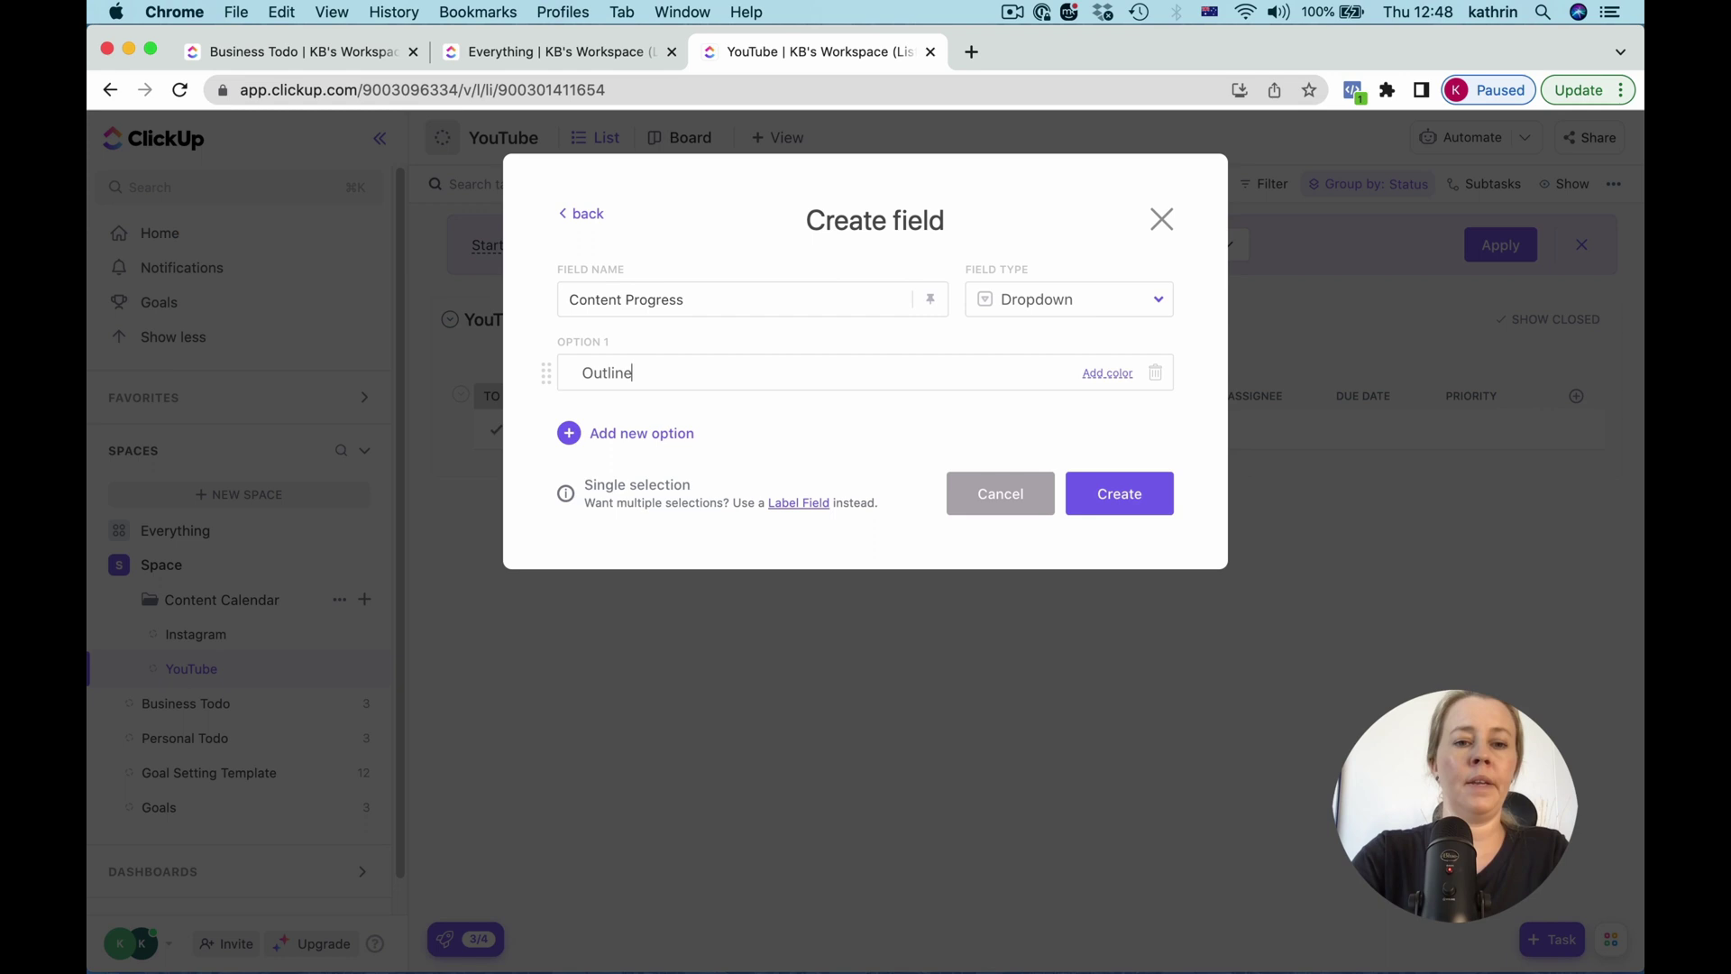
key("Return")
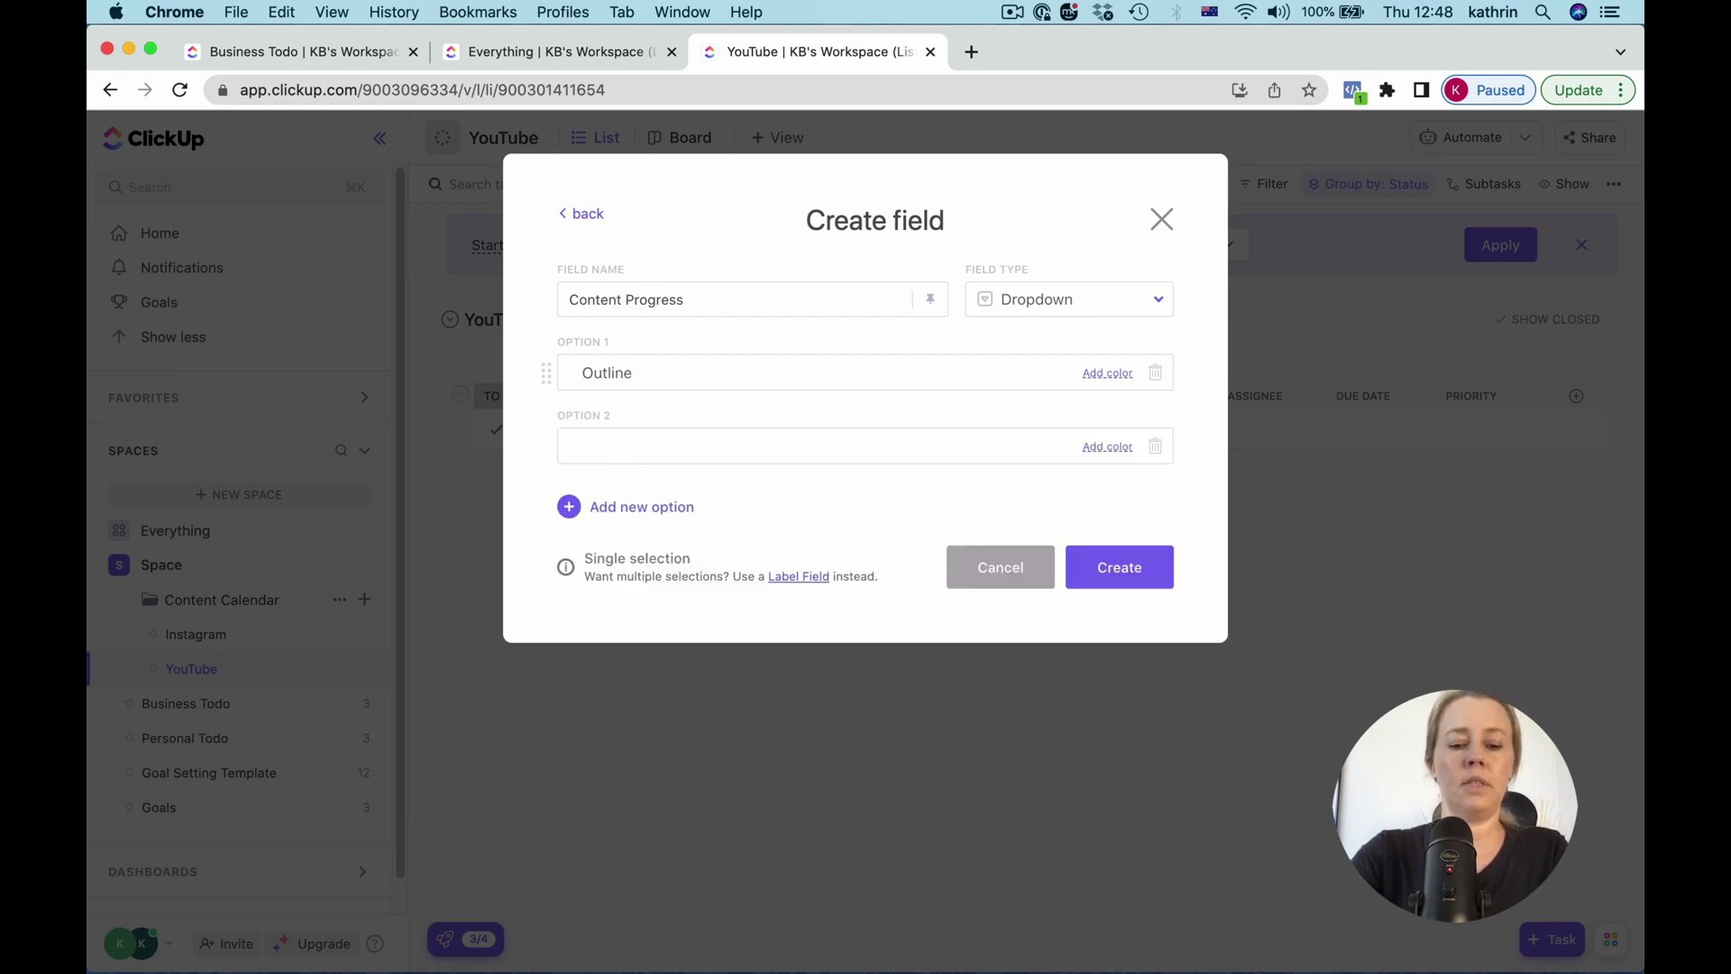
type("Img/Video")
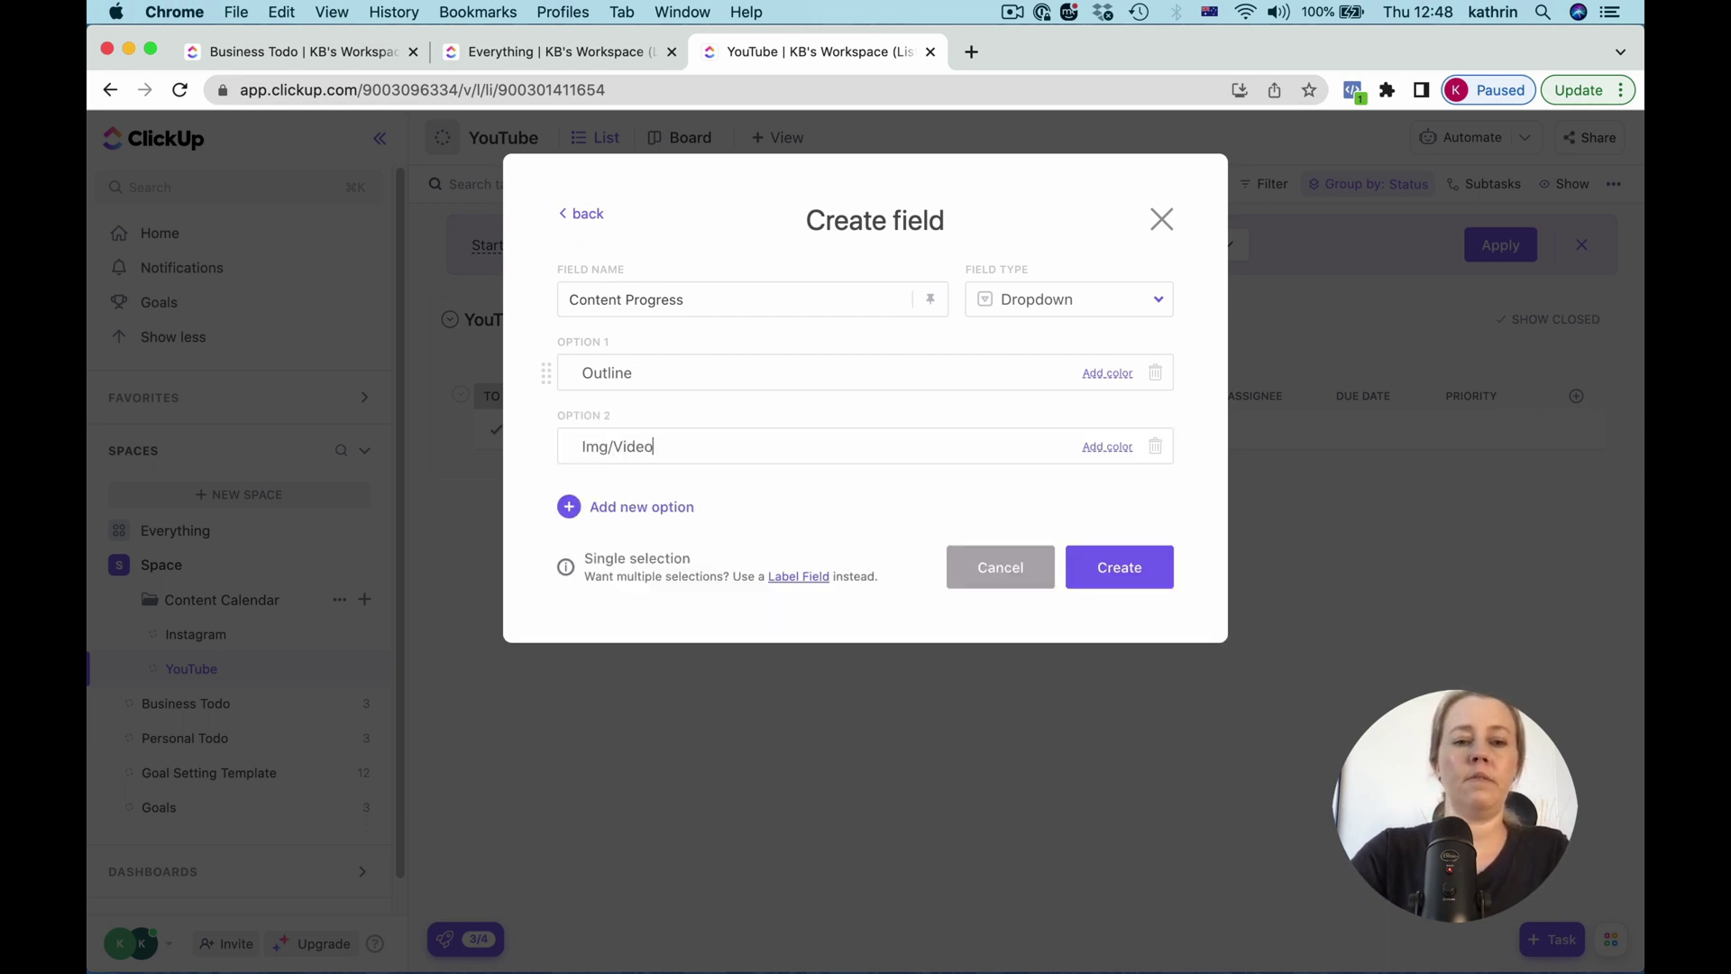
key("Return")
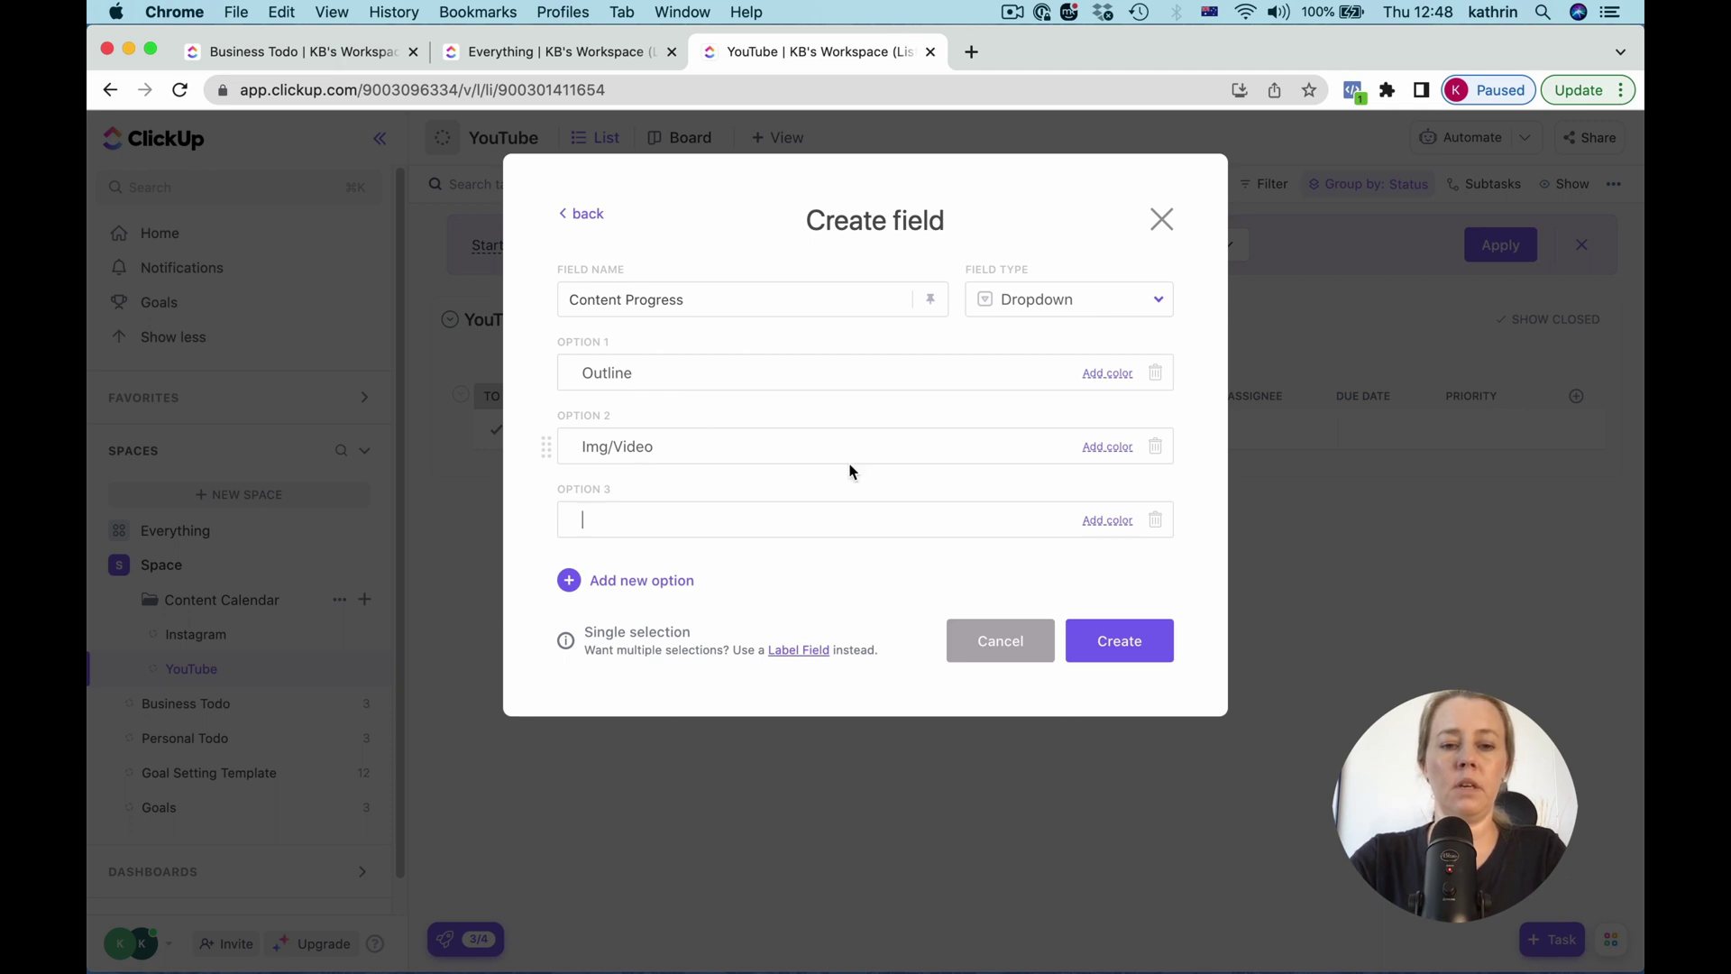
type("Edit")
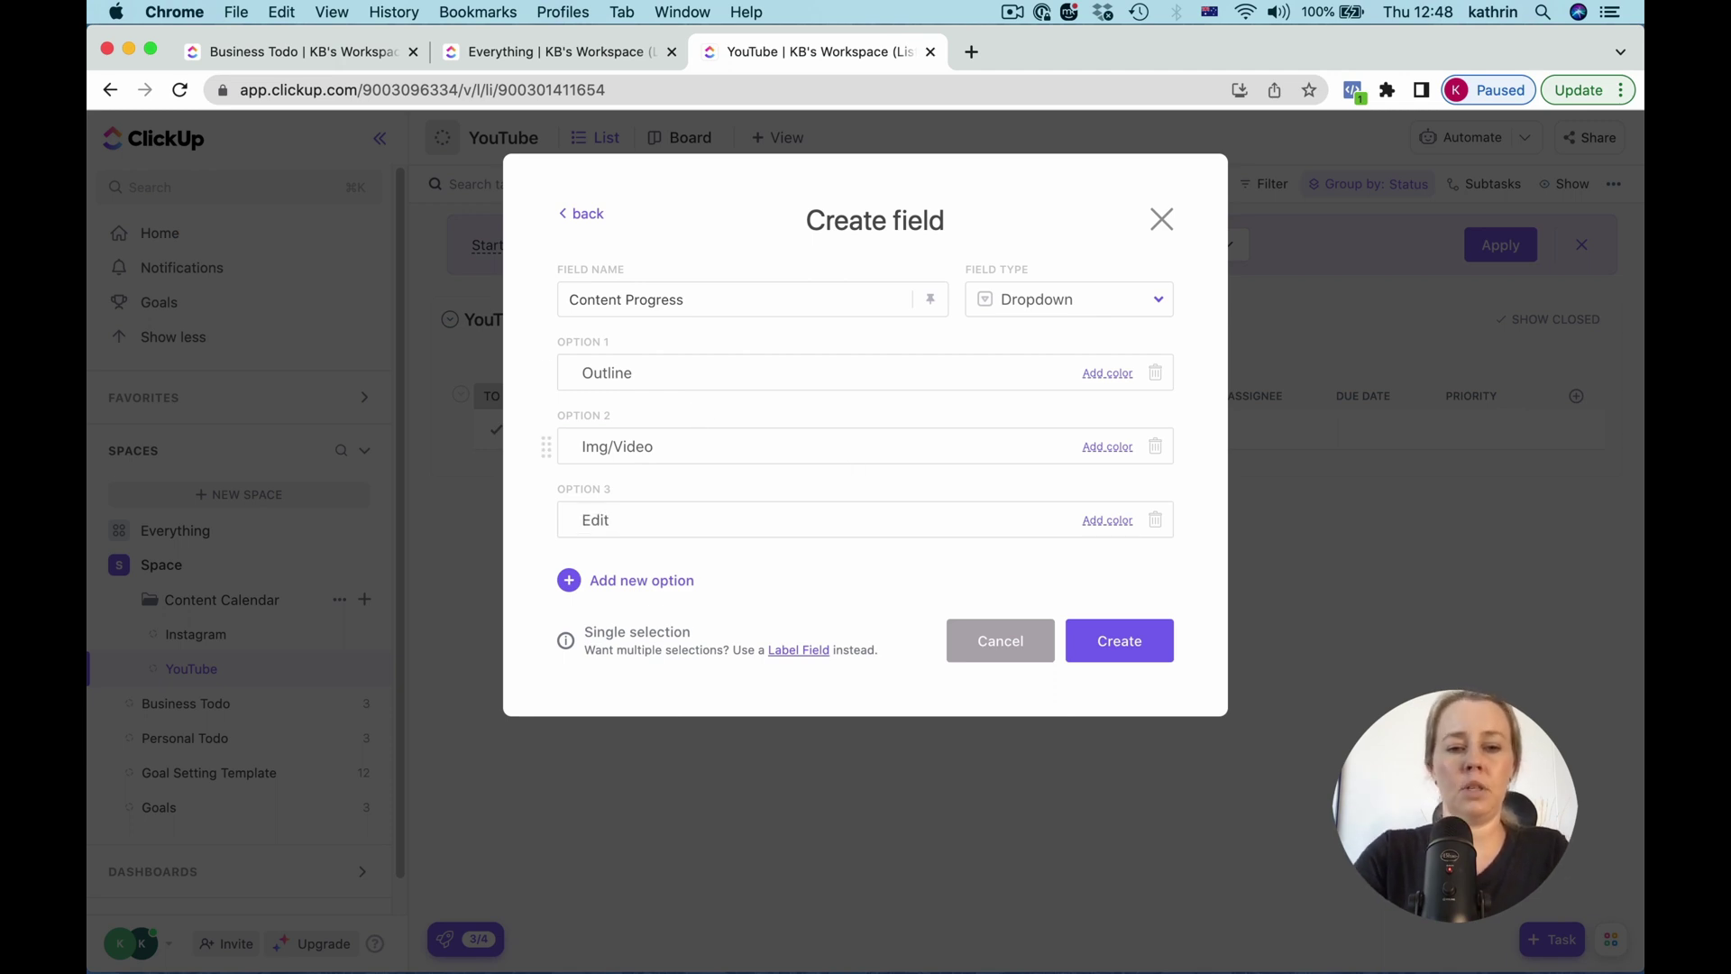
key("Return")
type("SEO")
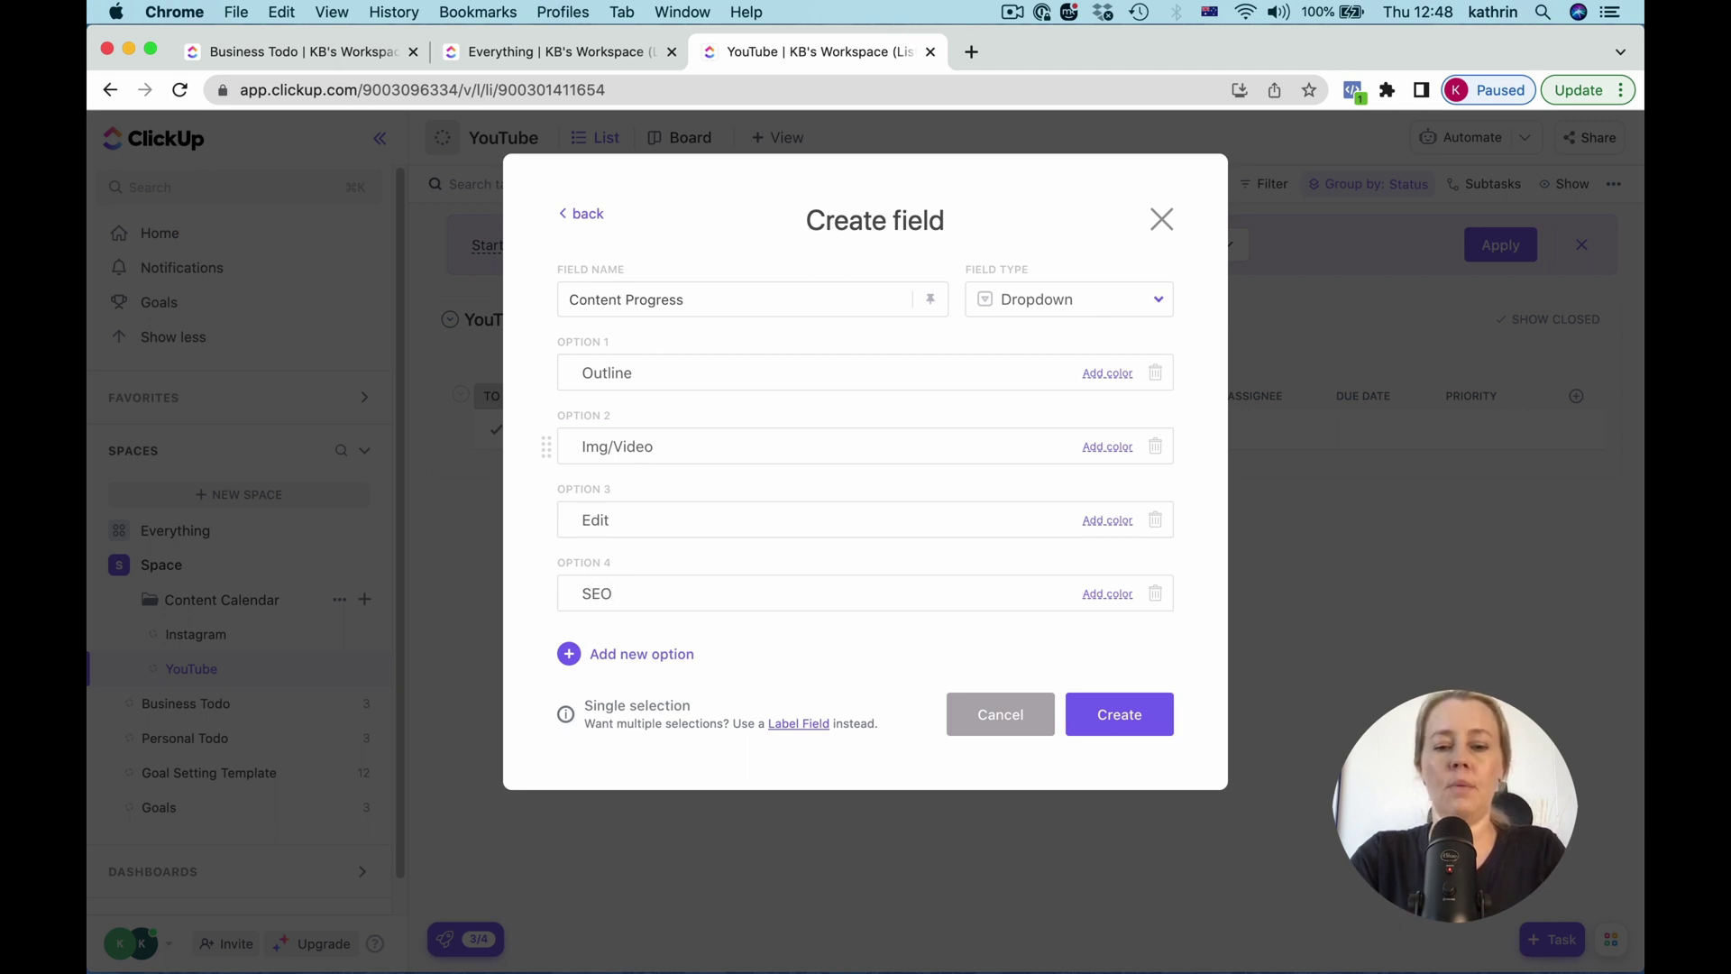
key("Return")
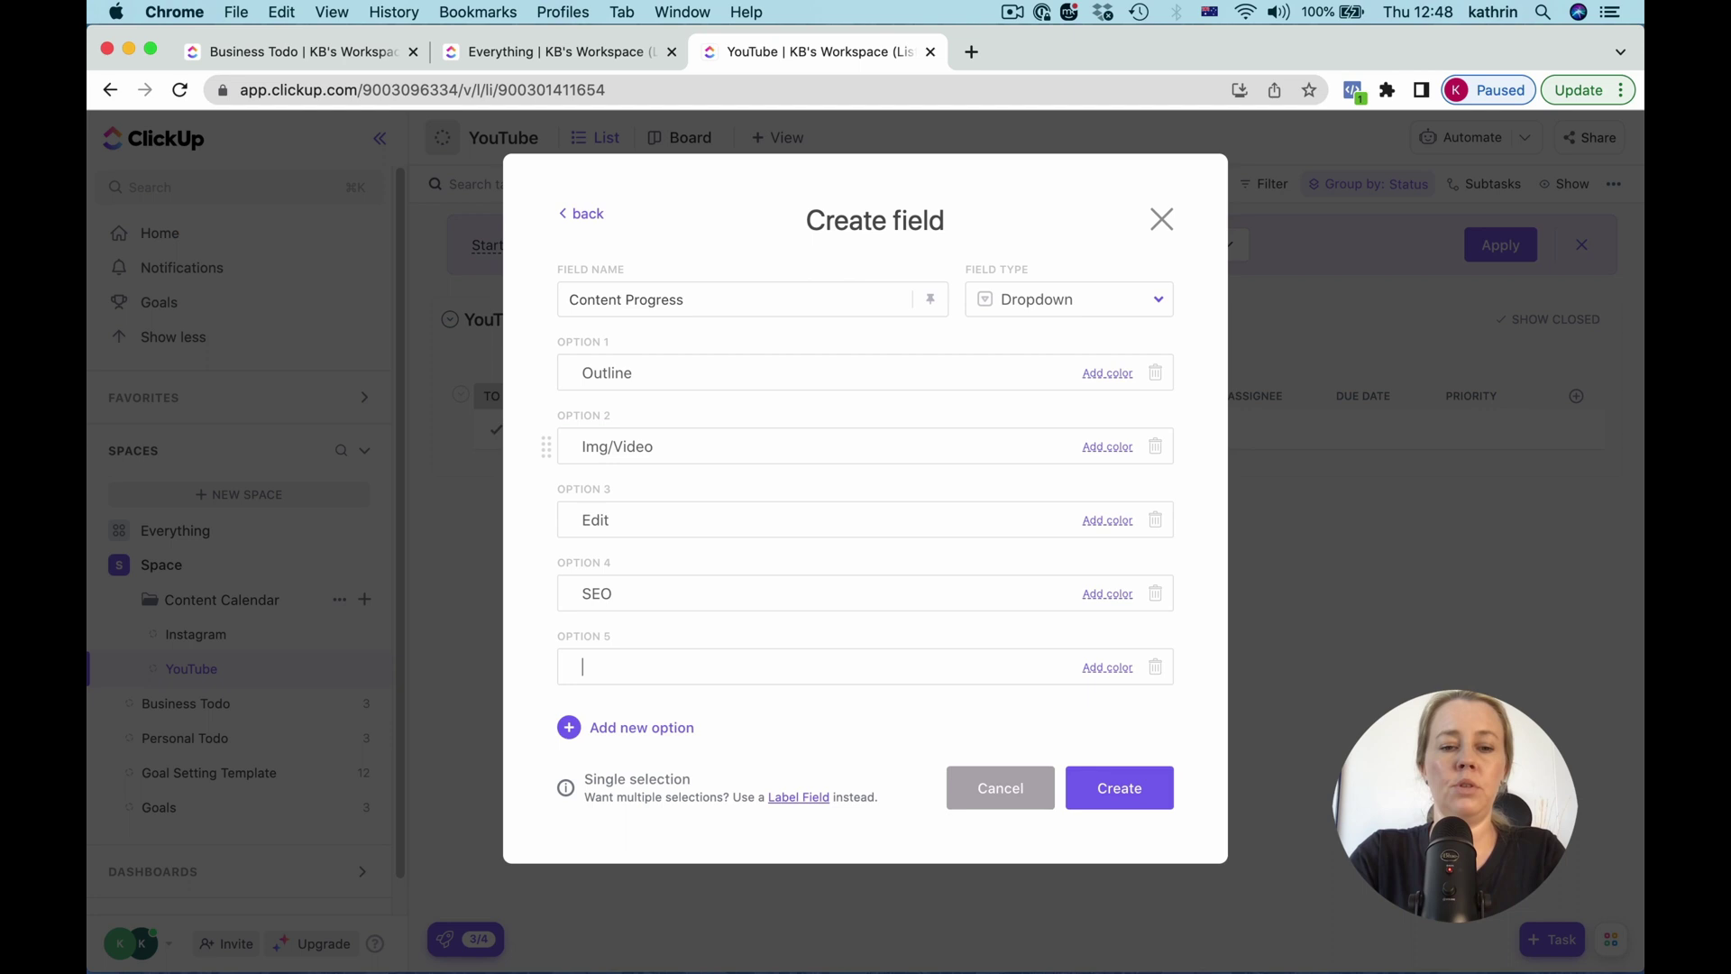
type("Schedu")
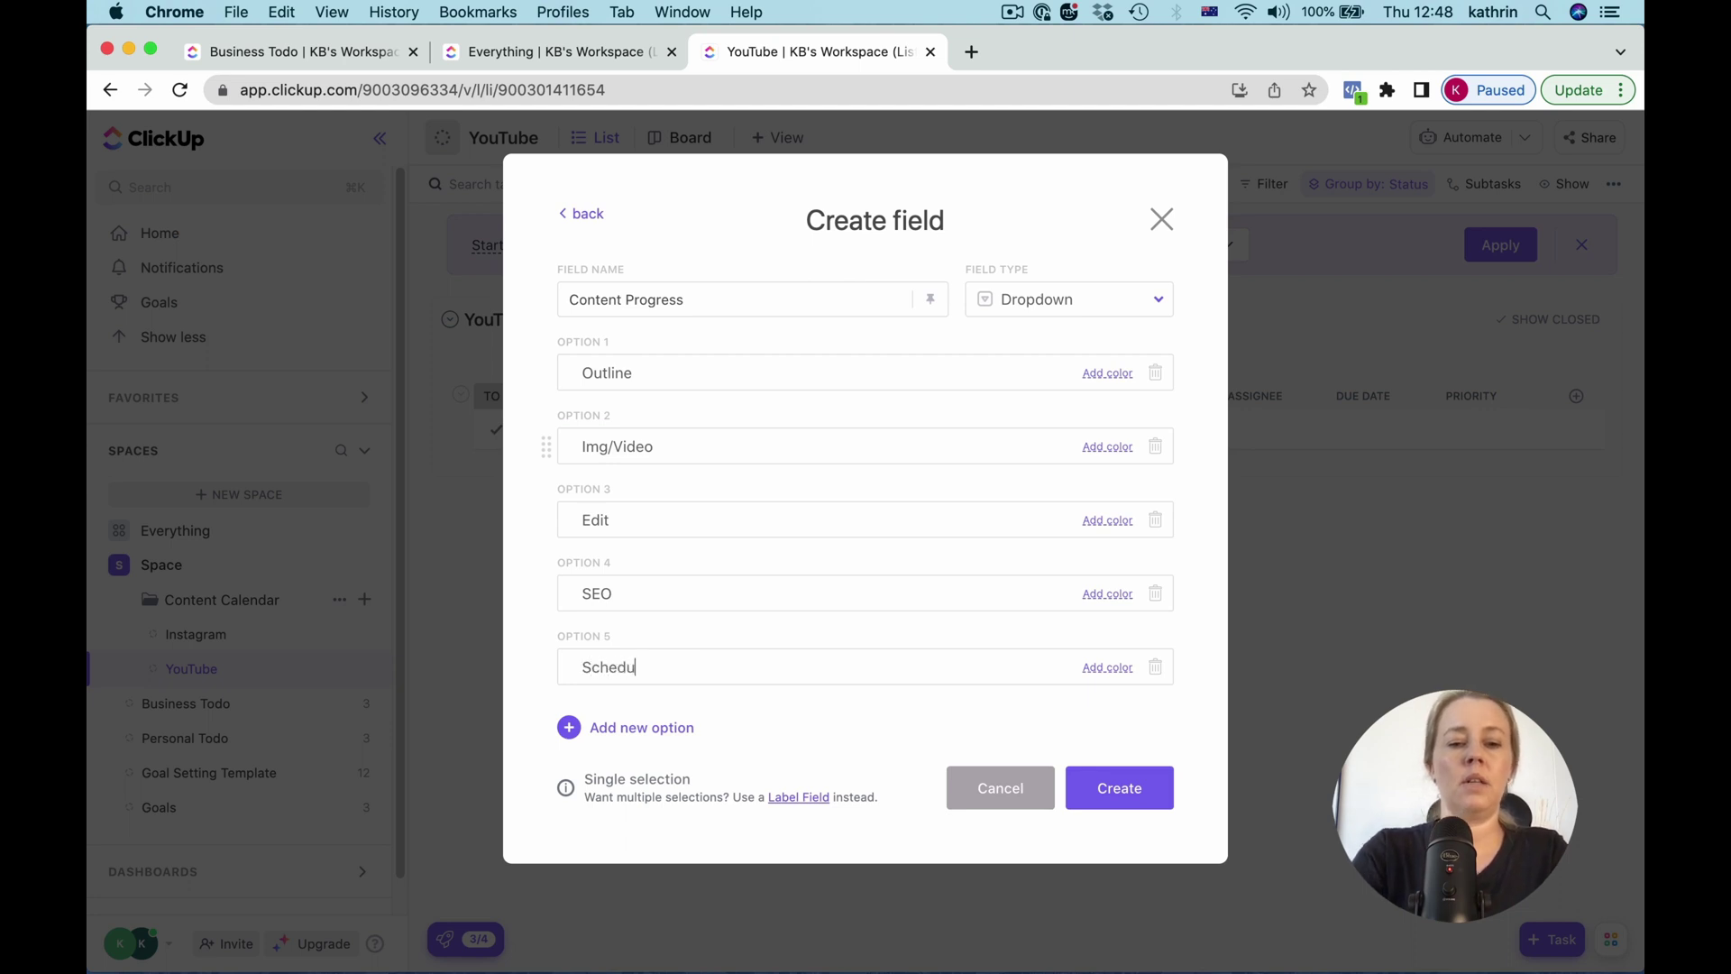
type("led")
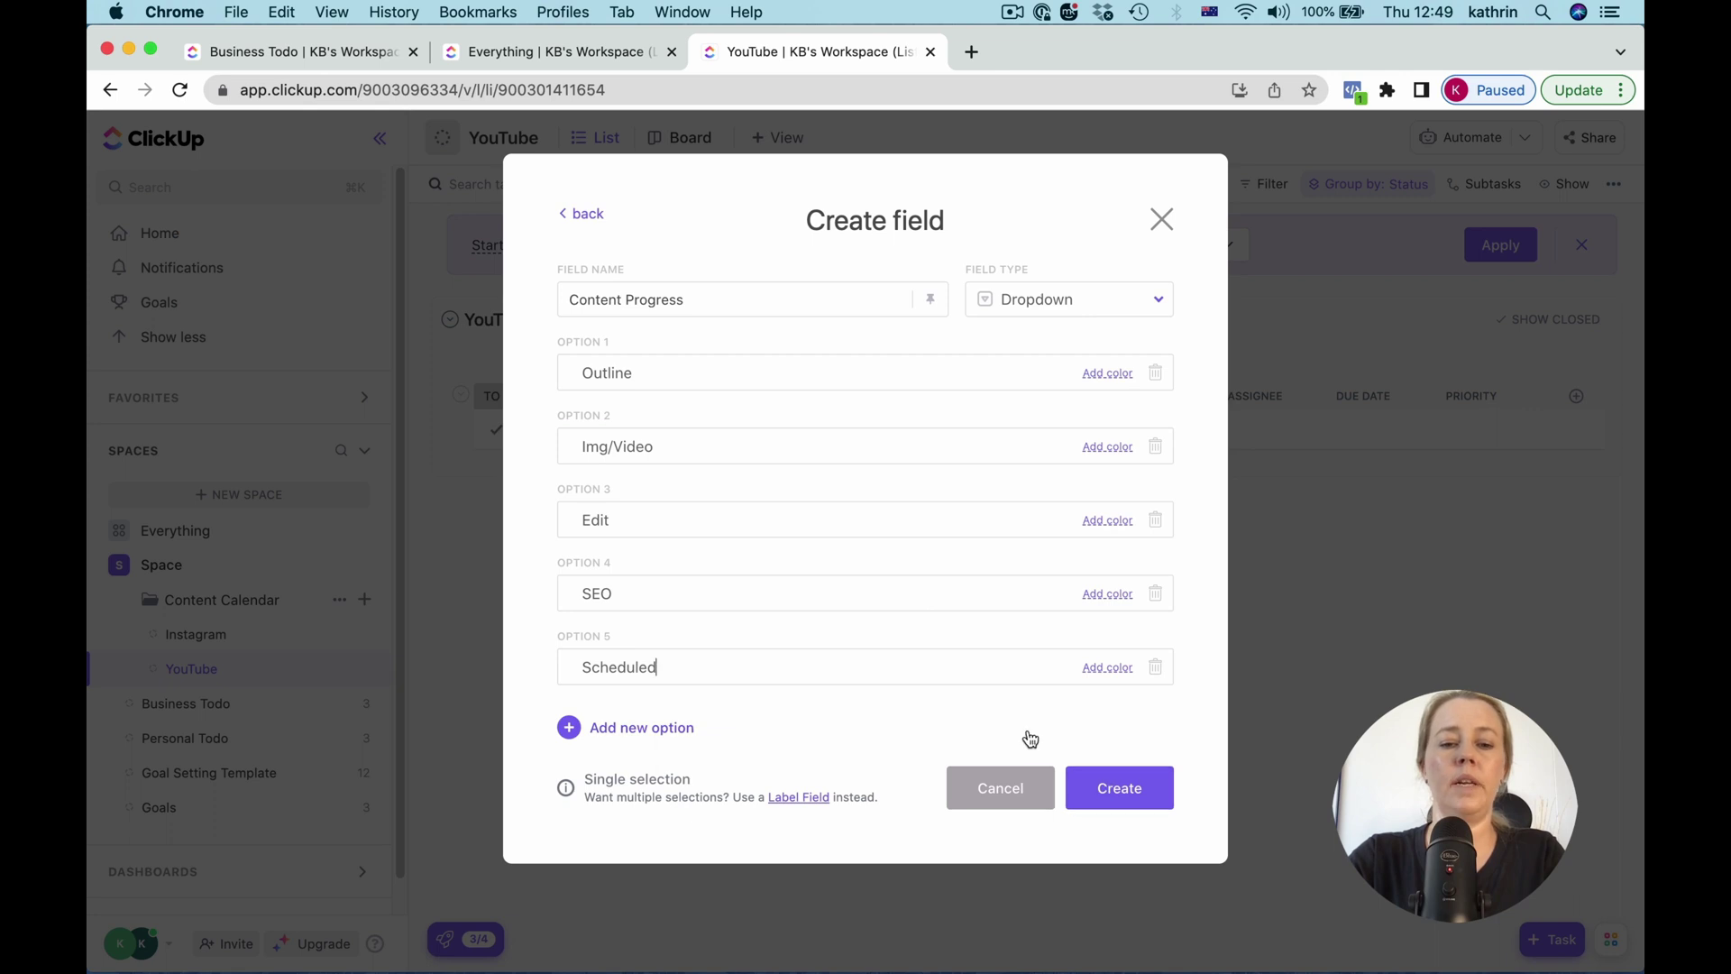
Step: Colour the options grey, yellow, orange, green and blue, then create Content Progress
left_click(1116, 379)
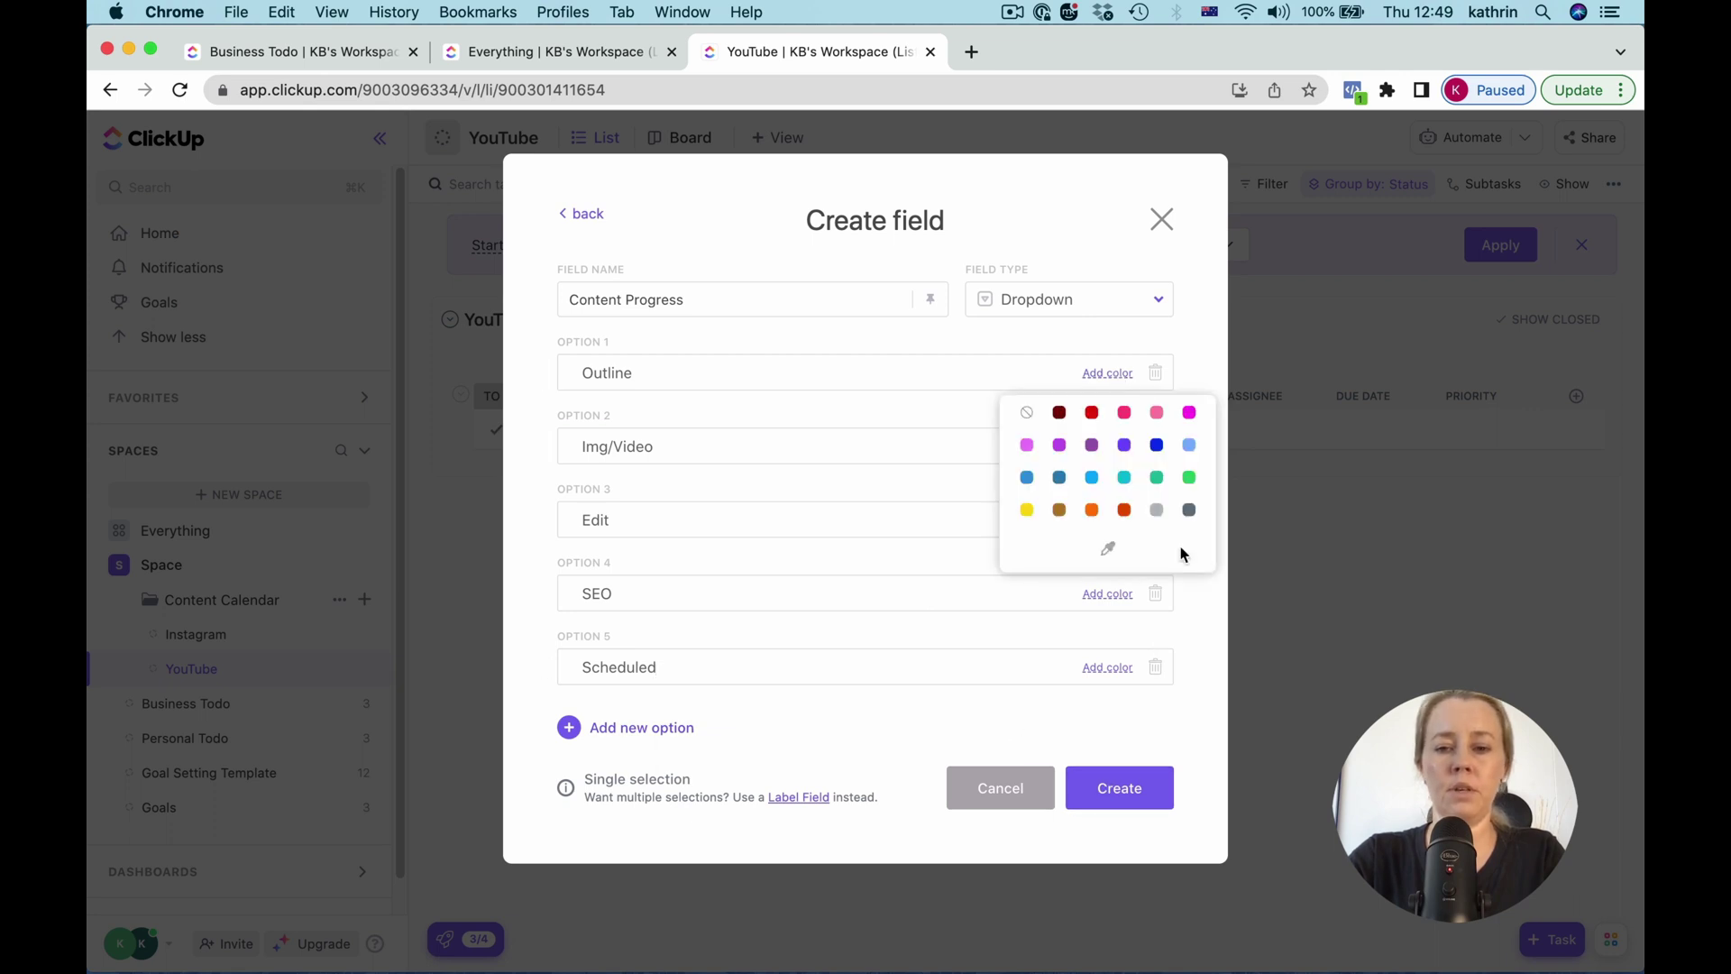
left_click(1157, 512)
left_click(1120, 453)
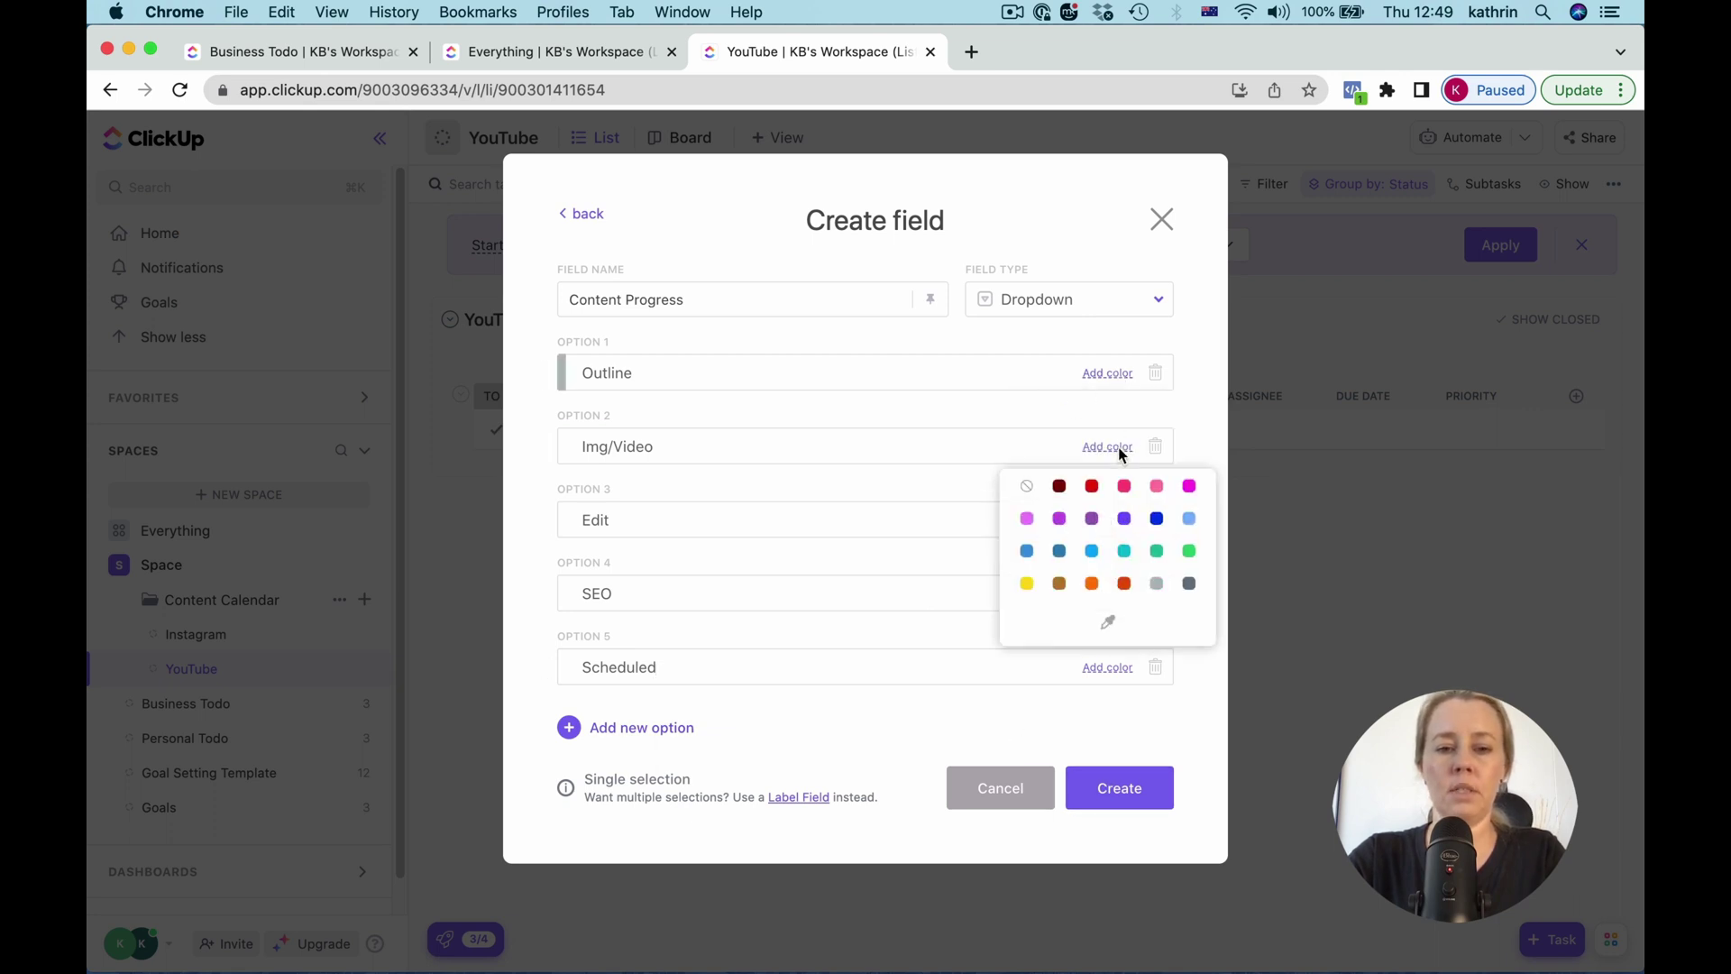
left_click(1027, 586)
left_click(1107, 520)
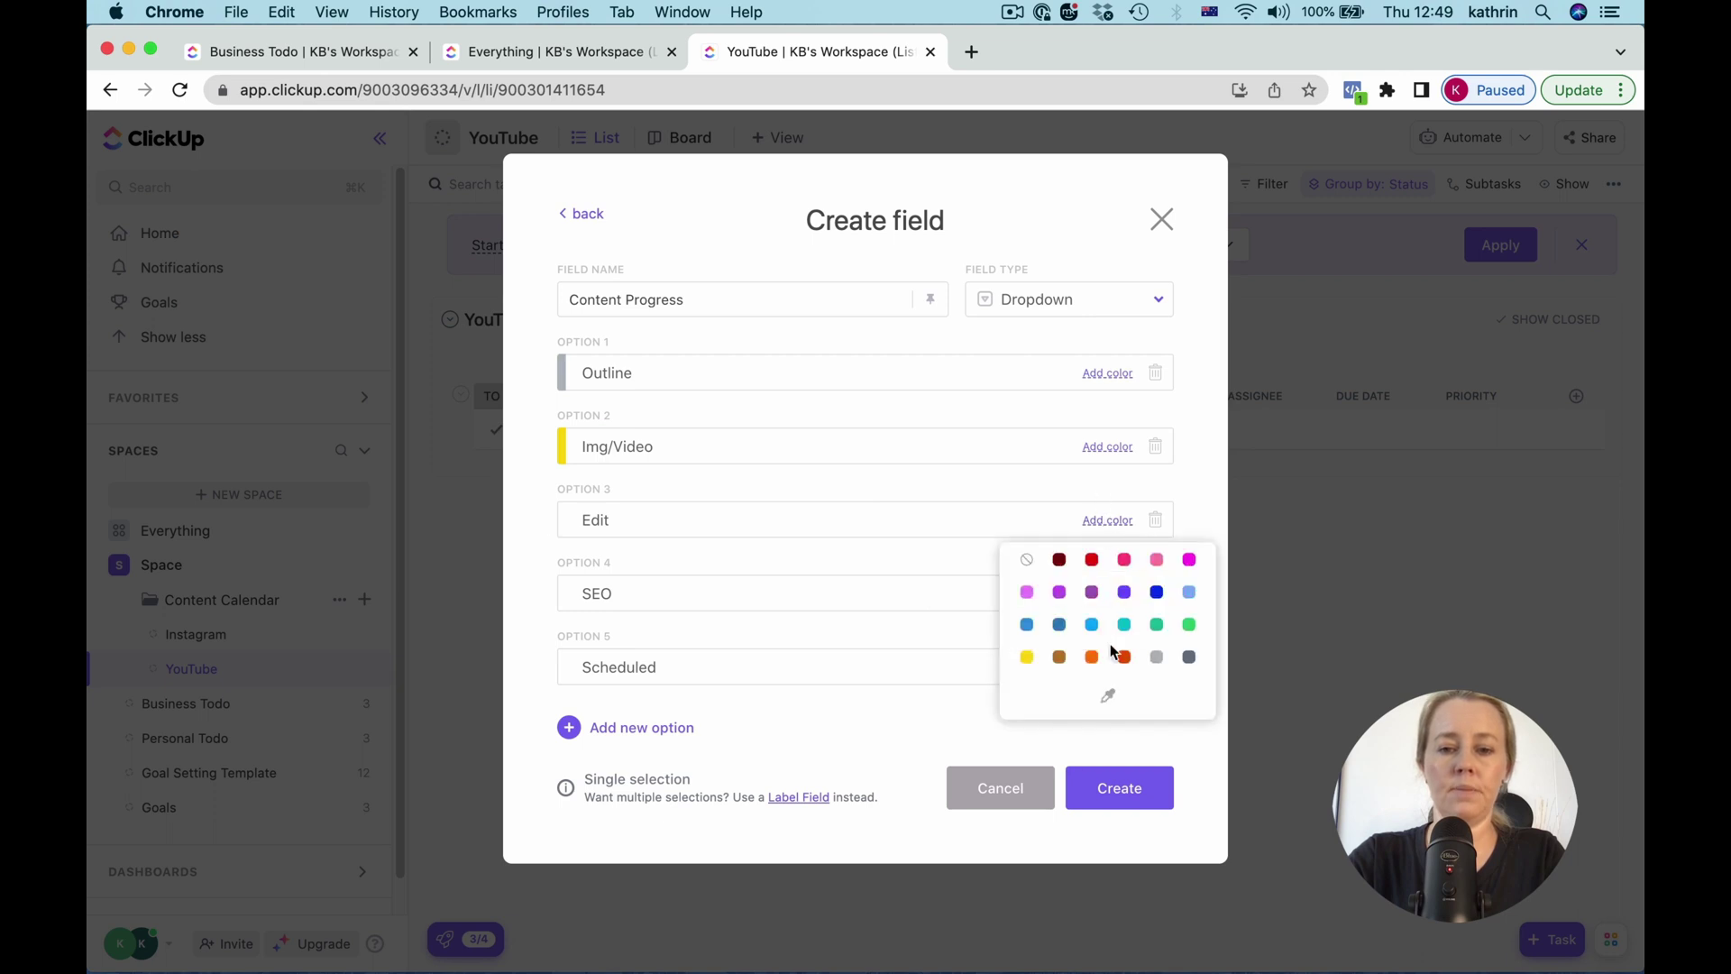
left_click(1091, 655)
left_click(1107, 595)
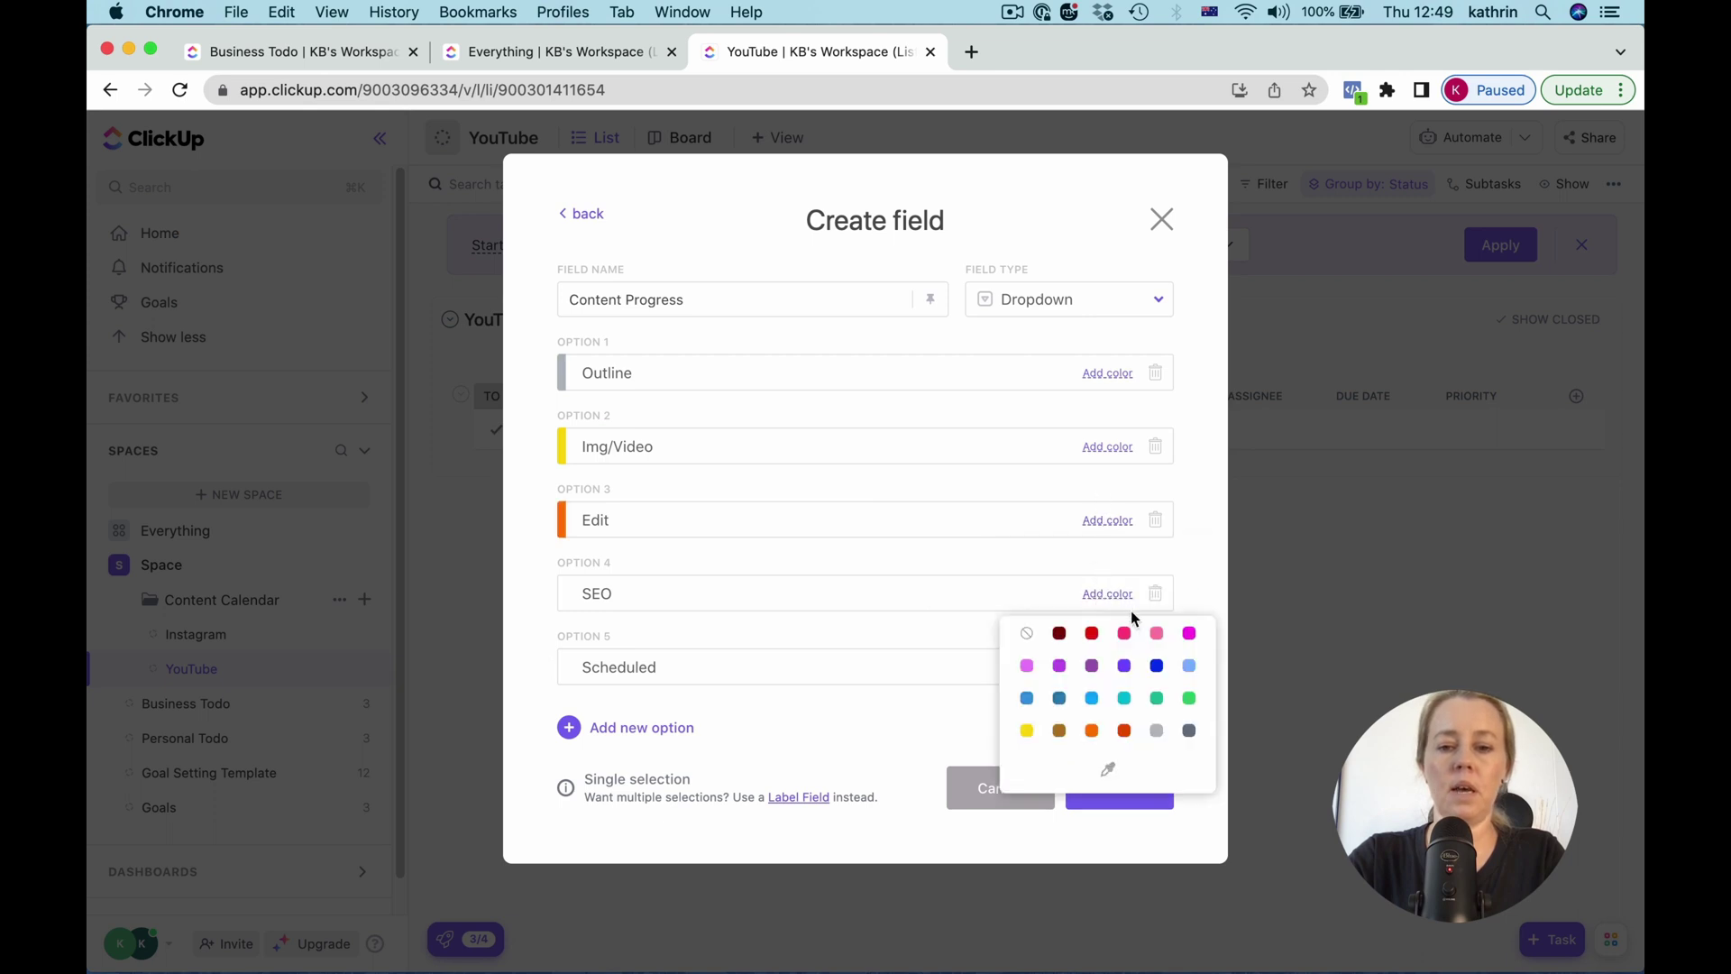
left_click(1157, 698)
left_click(1095, 666)
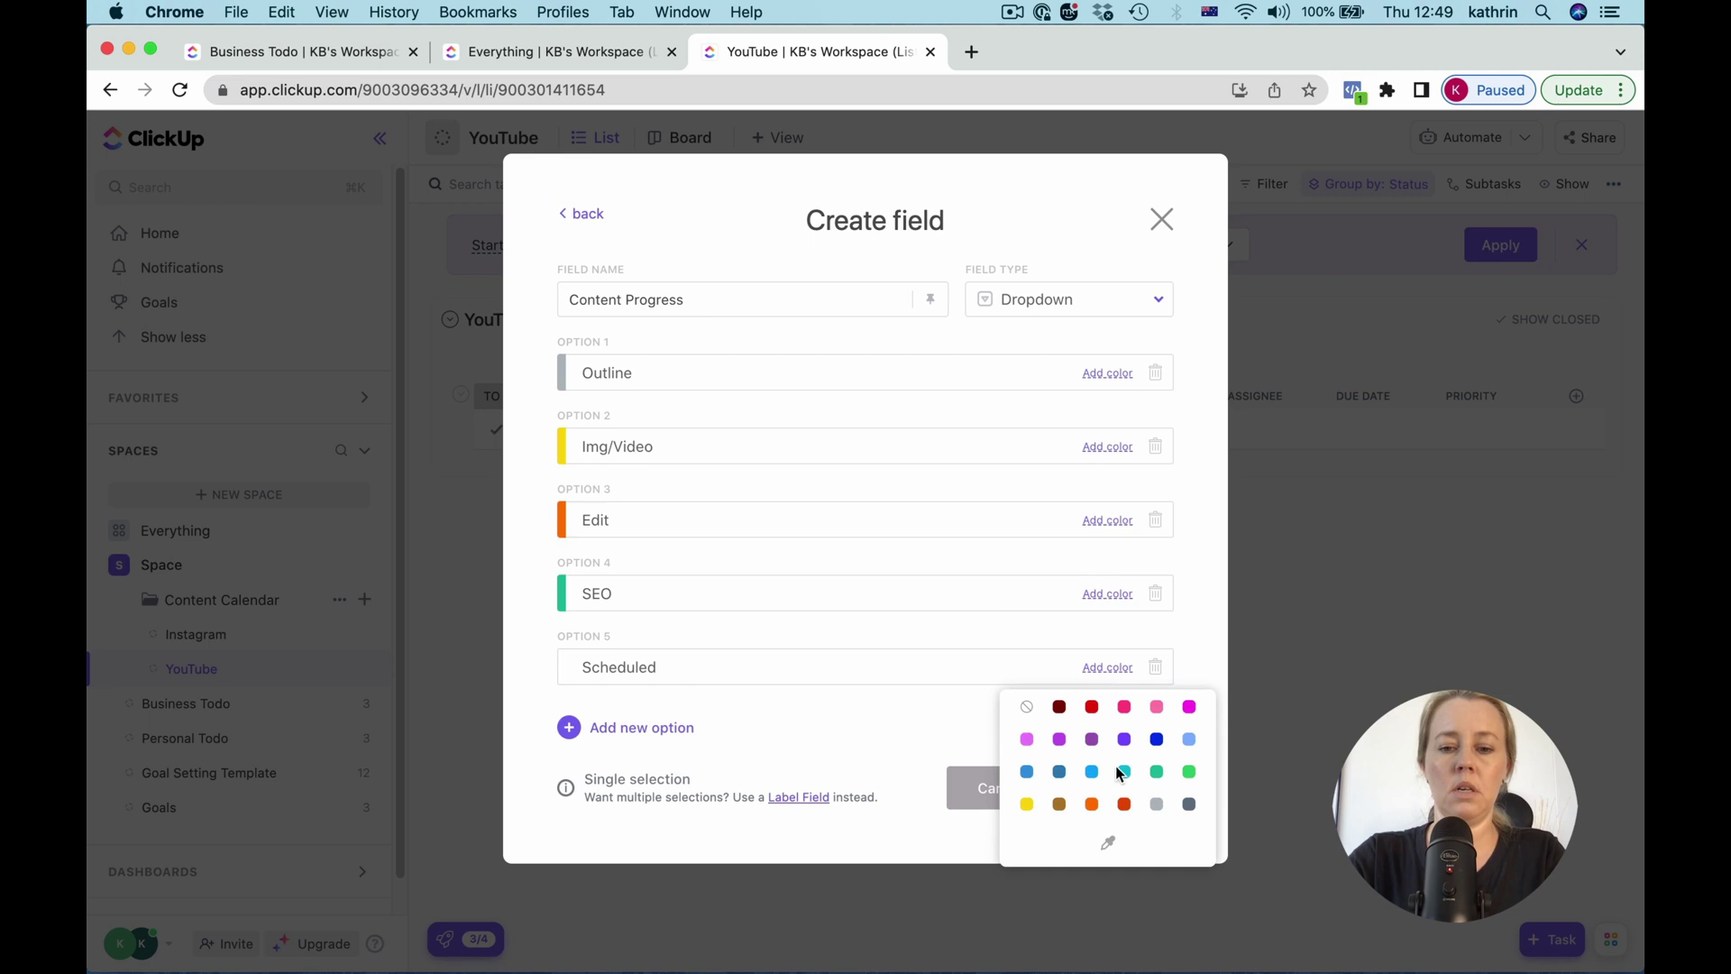
left_click(1027, 771)
left_click(1103, 788)
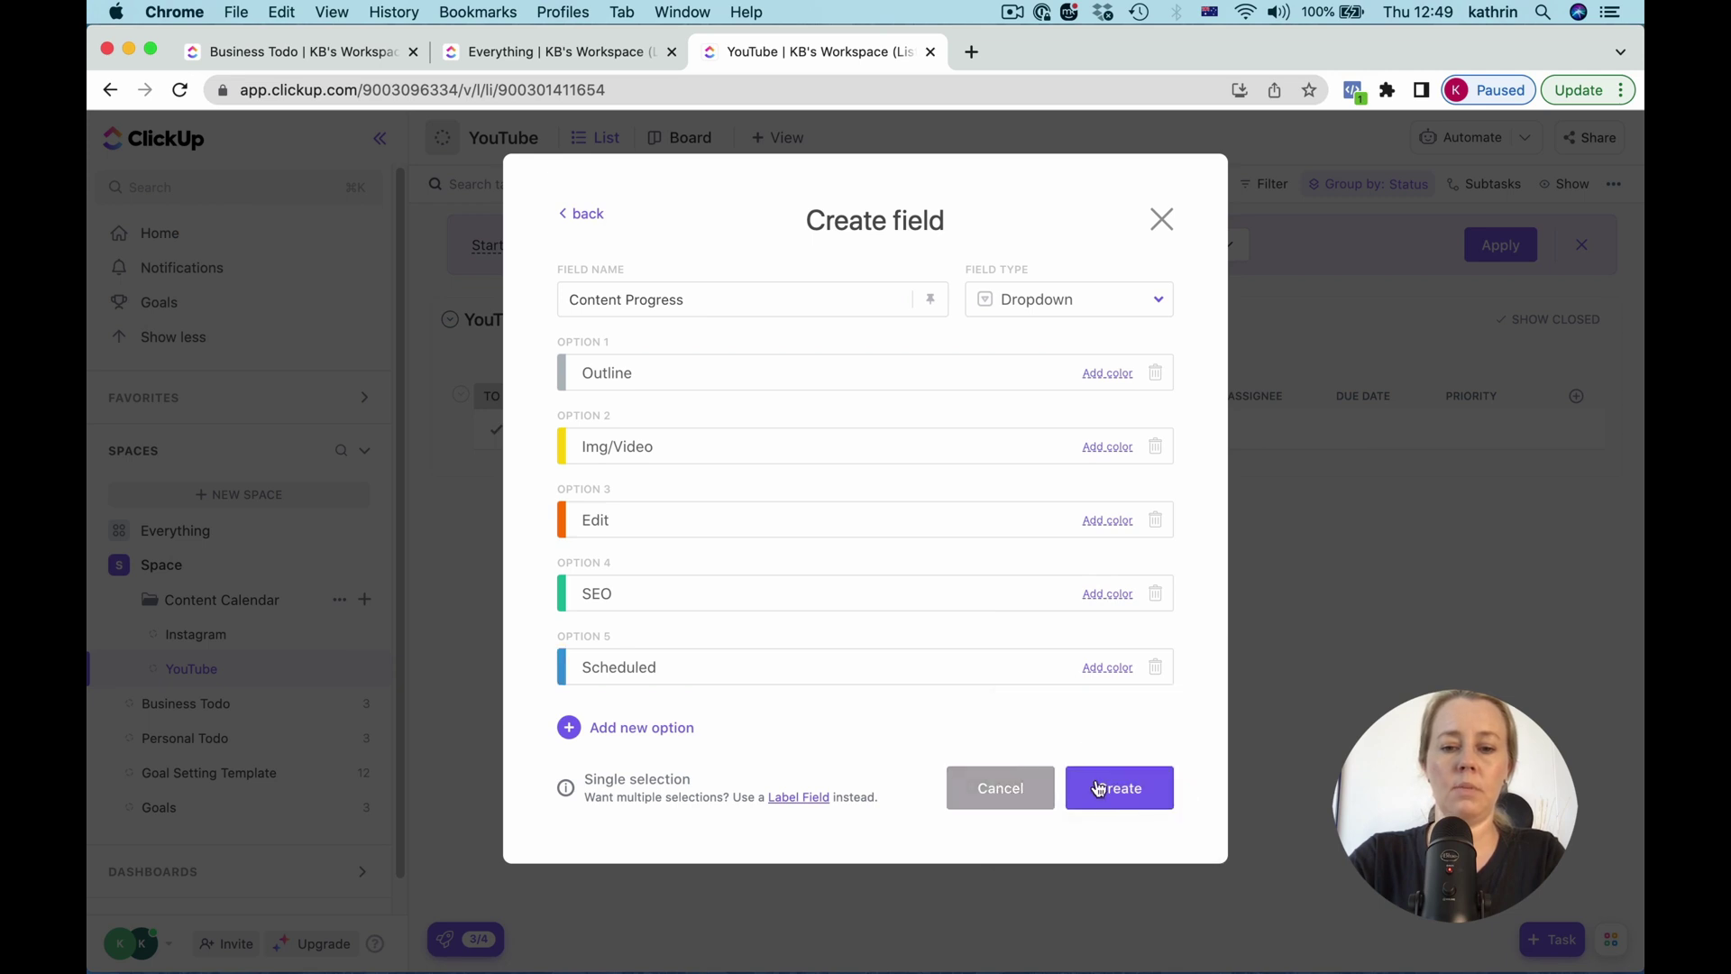
Step: Create a Month dropdown with JAN, FEB, MAR and APR options, then close custom fields
left_click(620, 556)
left_click(522, 425)
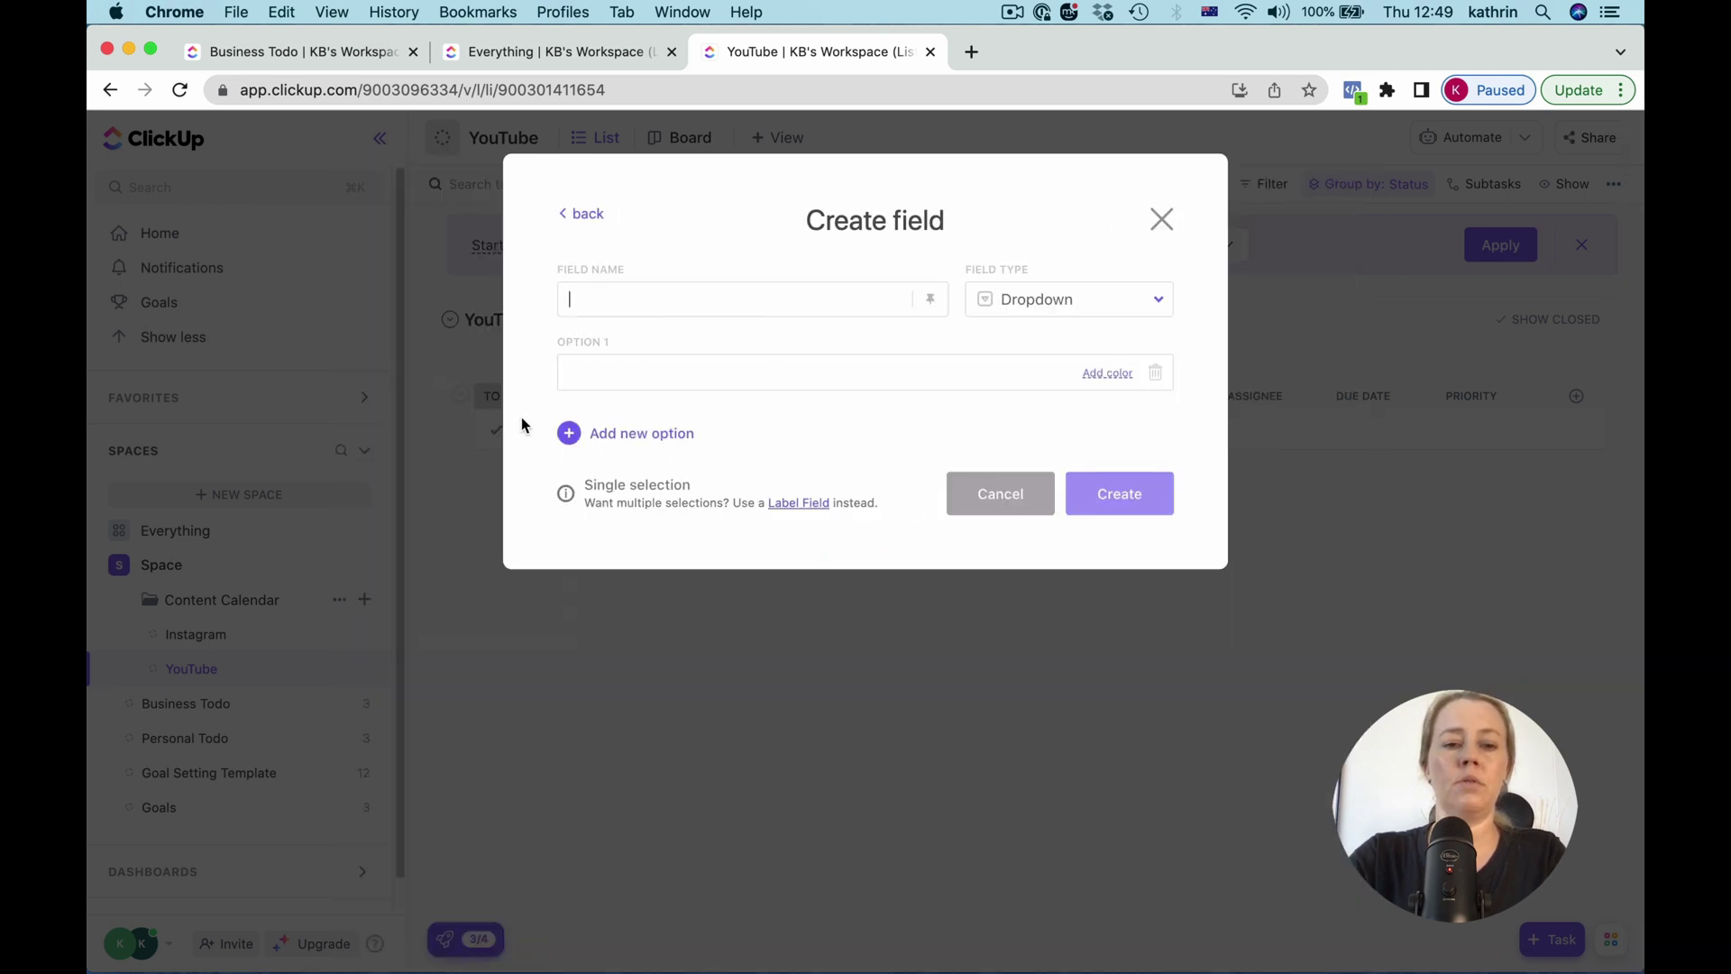
type("MOnth")
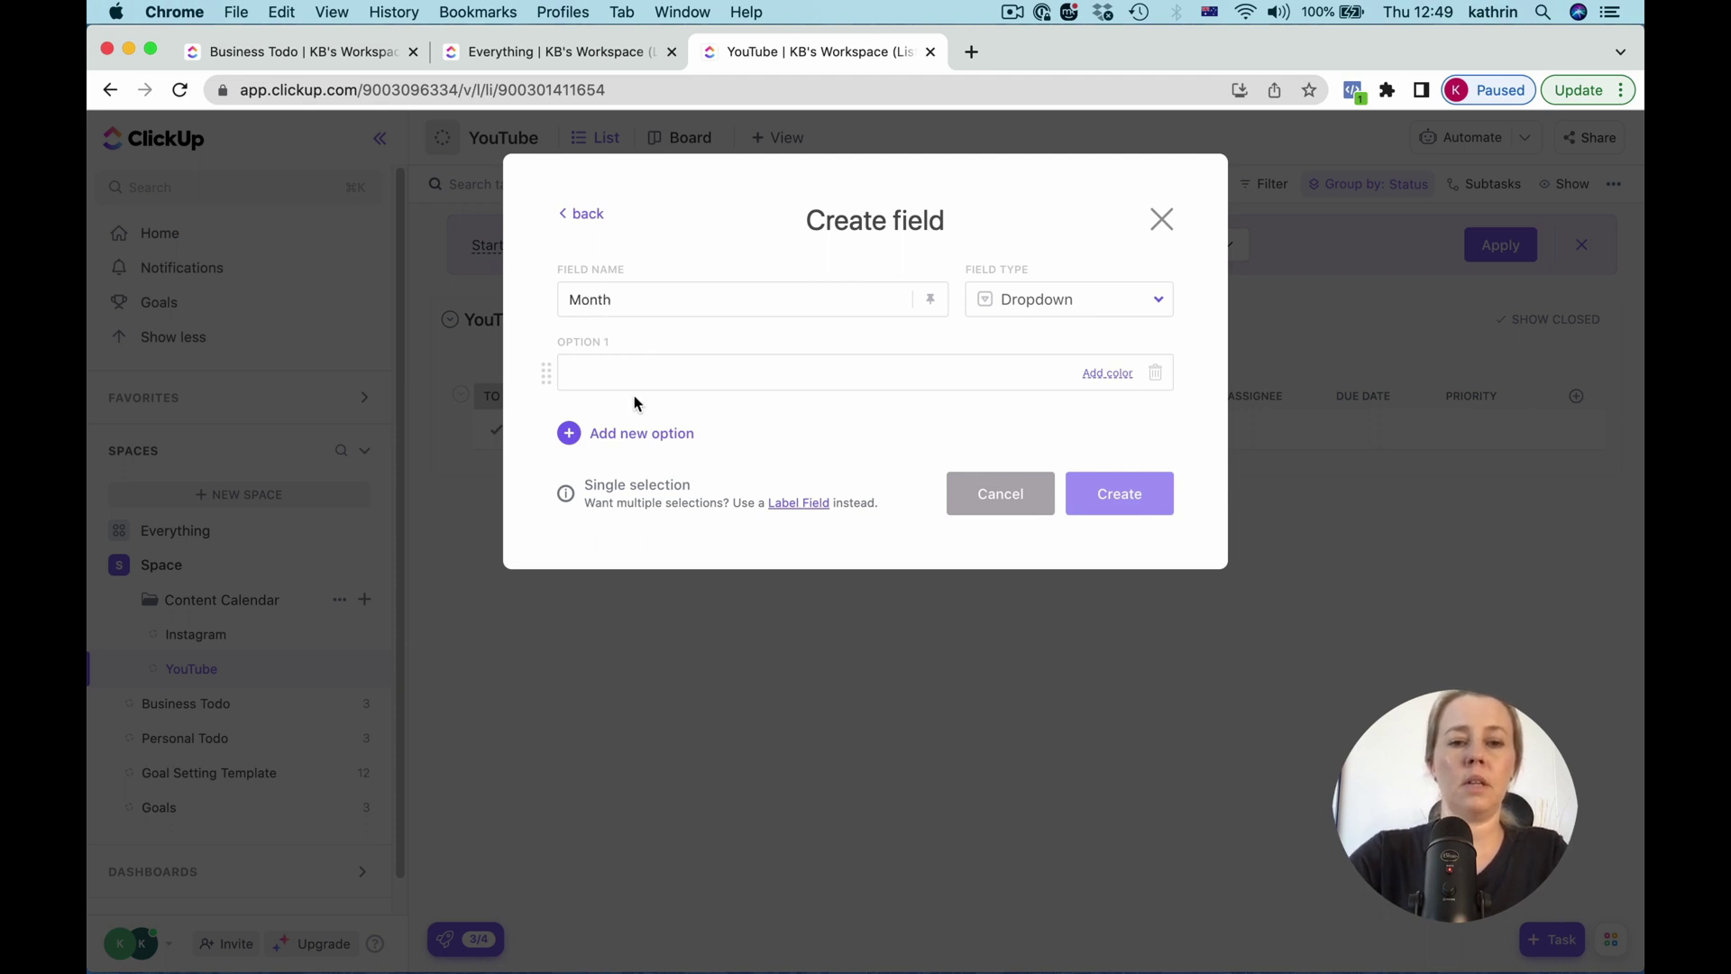
type("JAN")
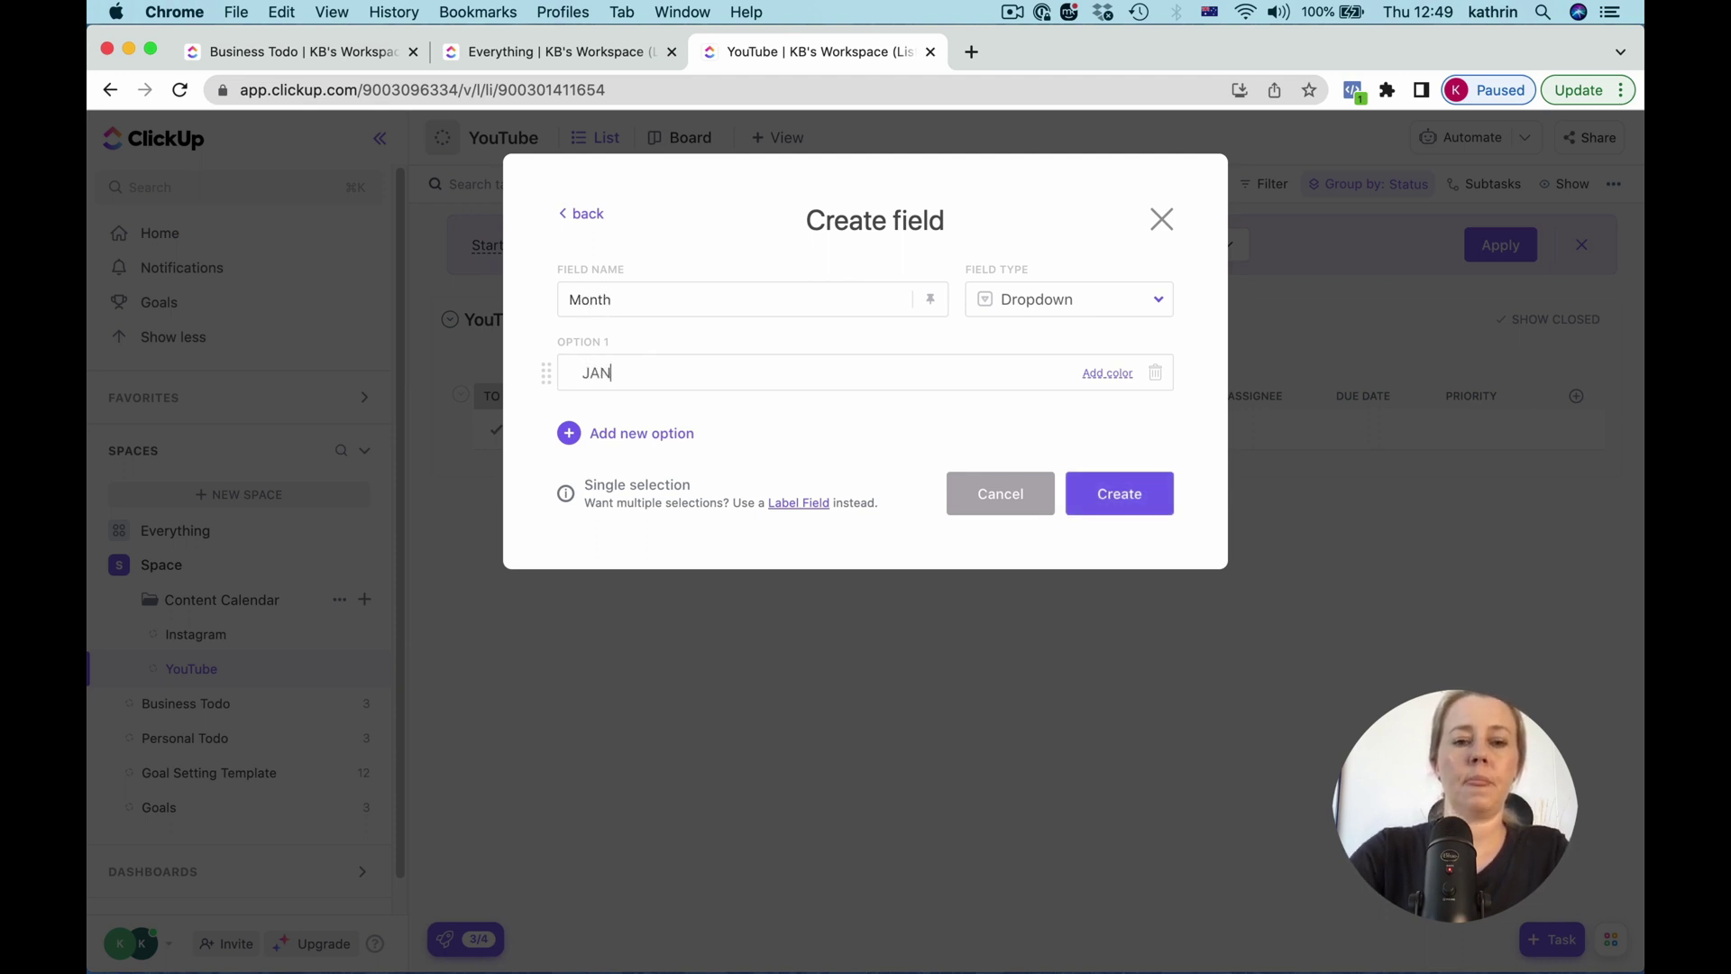
key("Return")
type("B")
type("FEB")
key("Return")
type("MA")
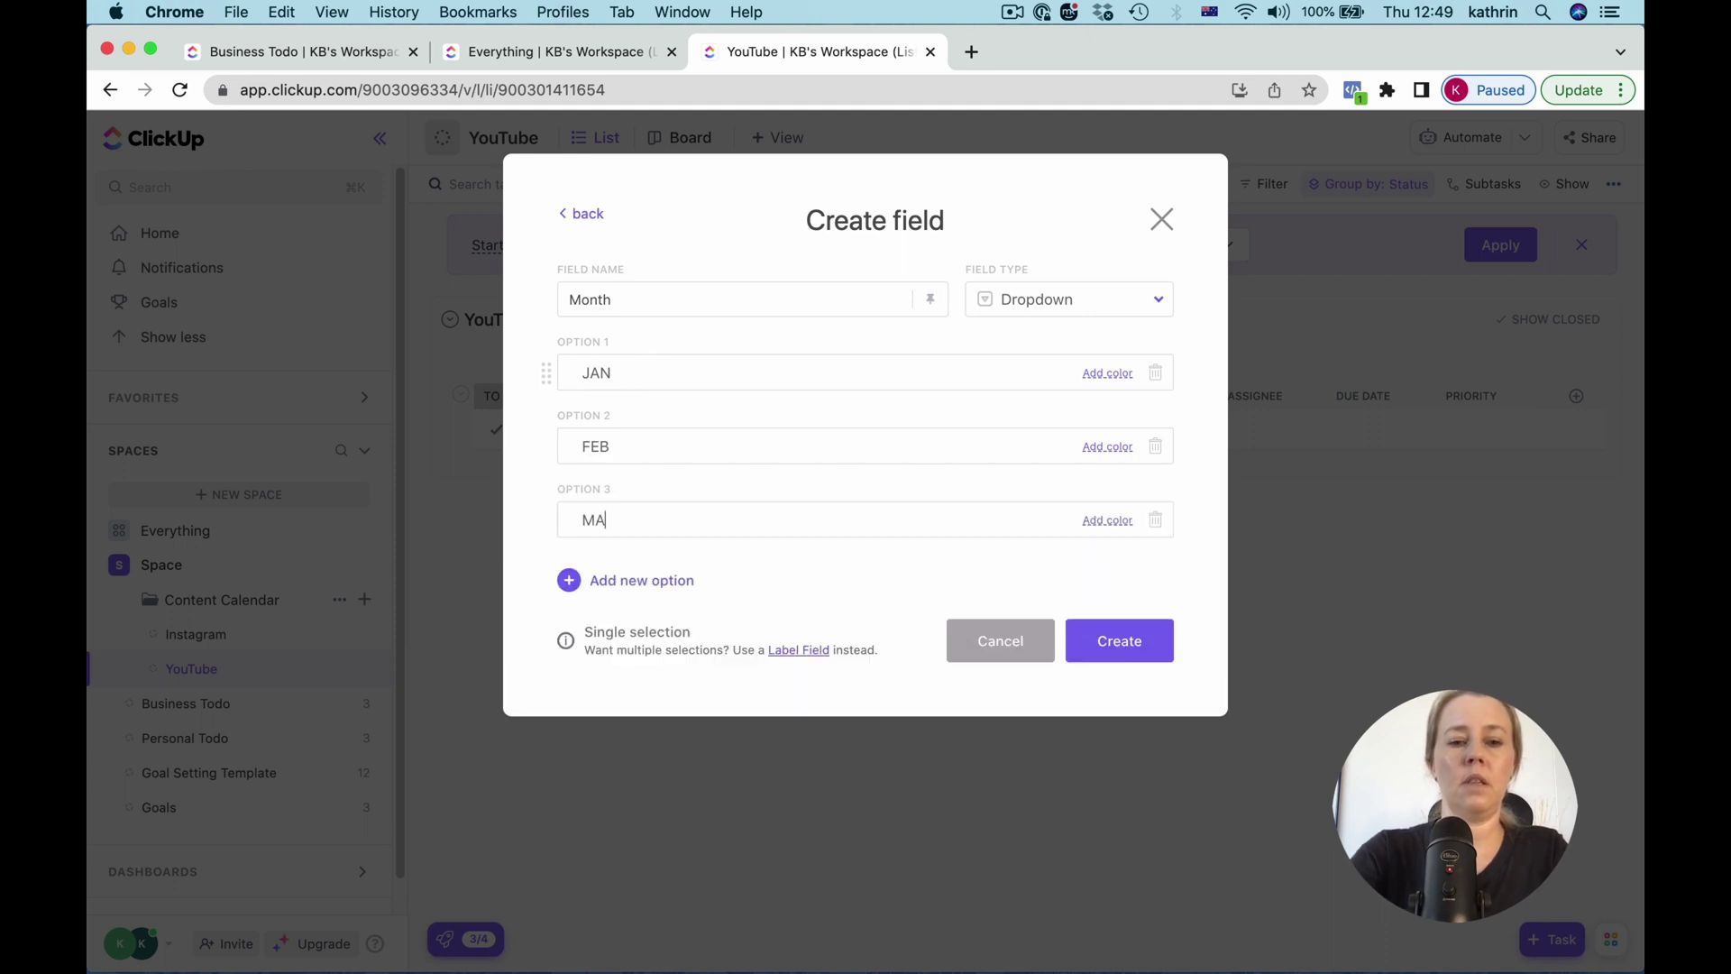
type("R")
key("Return")
type("APR")
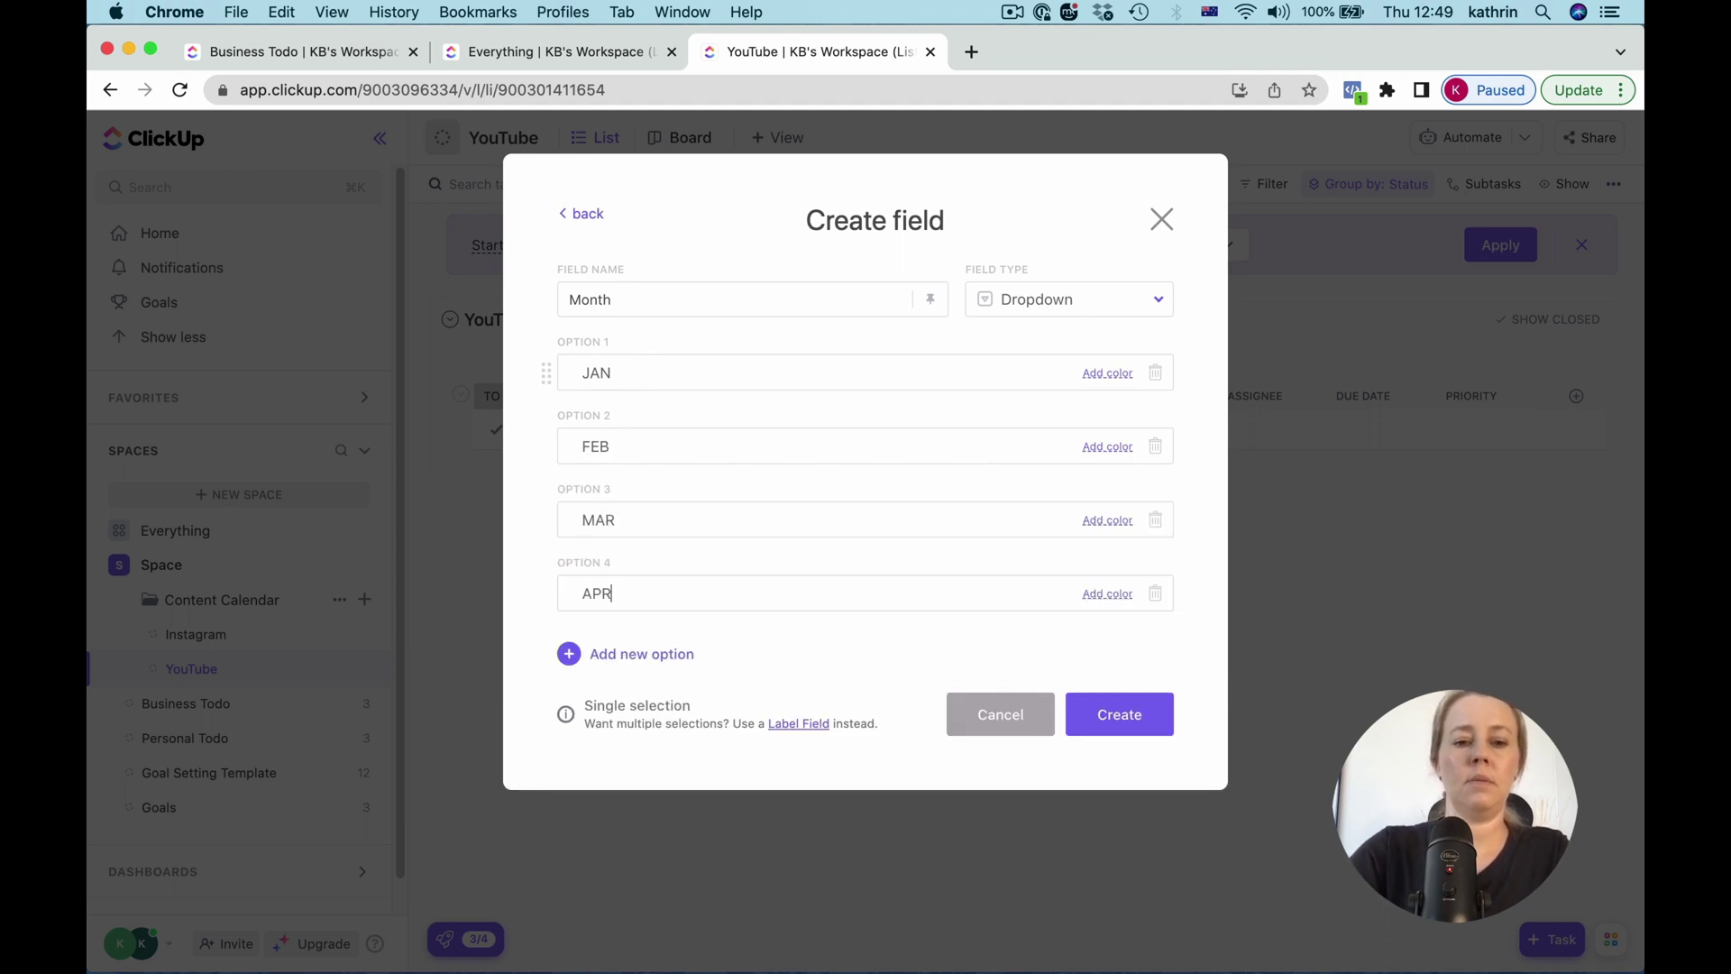
key("Return")
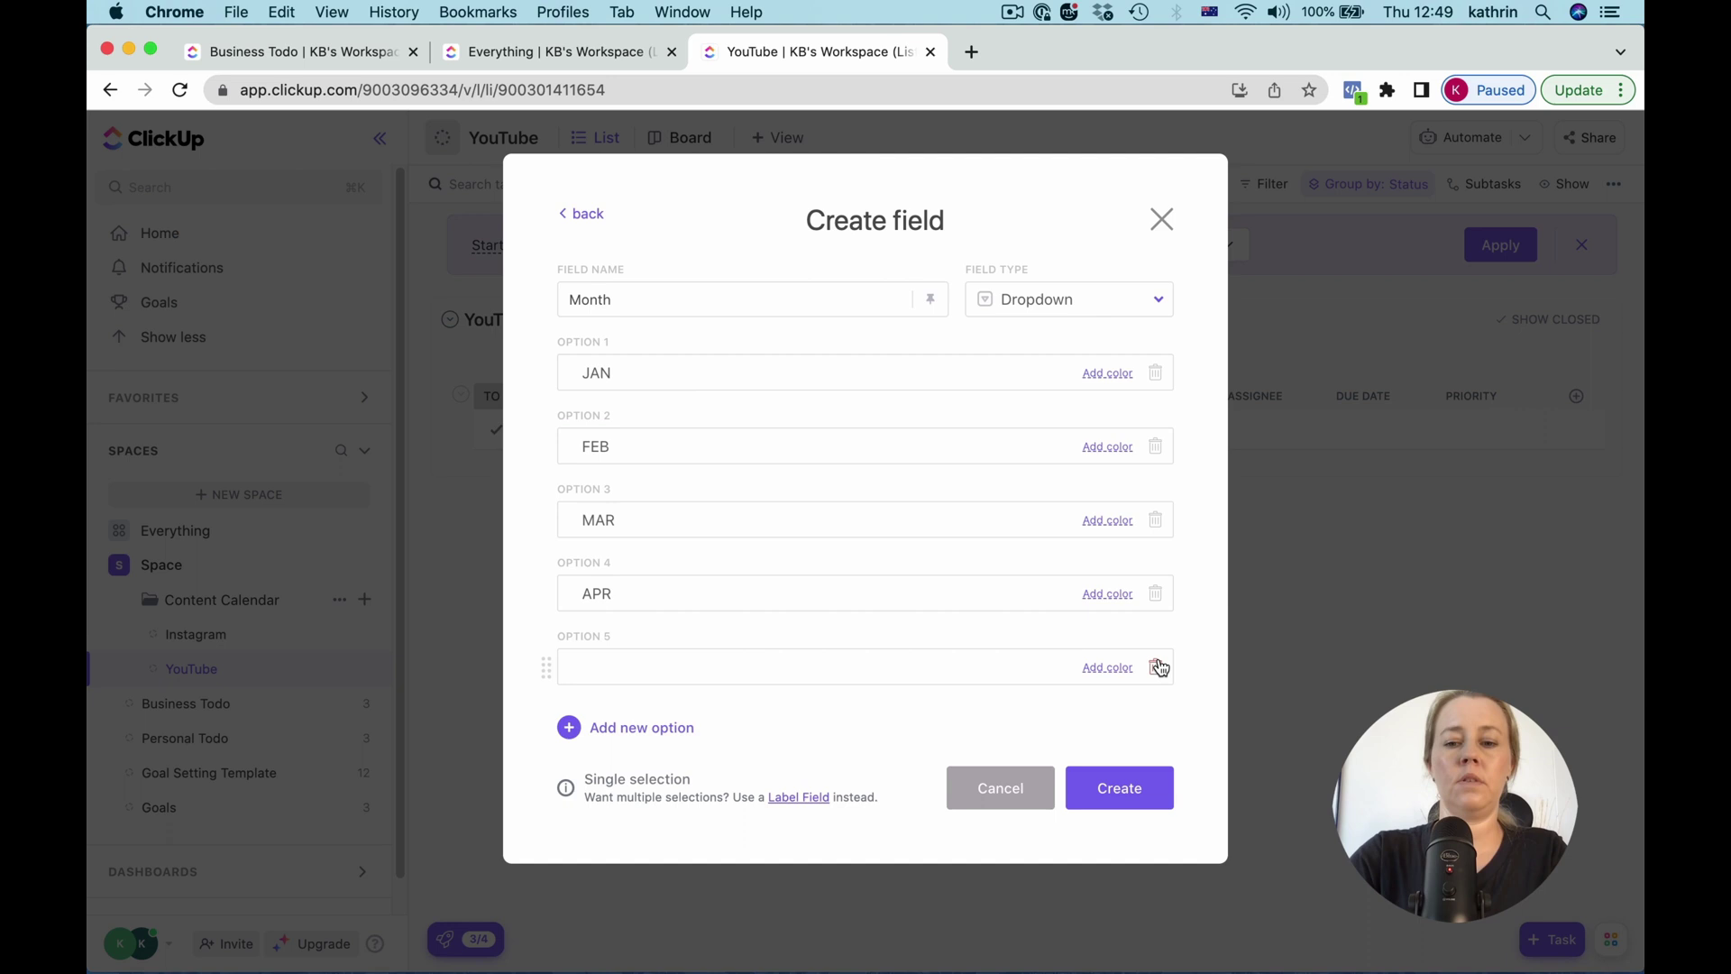
left_click(1160, 668)
left_click(1133, 717)
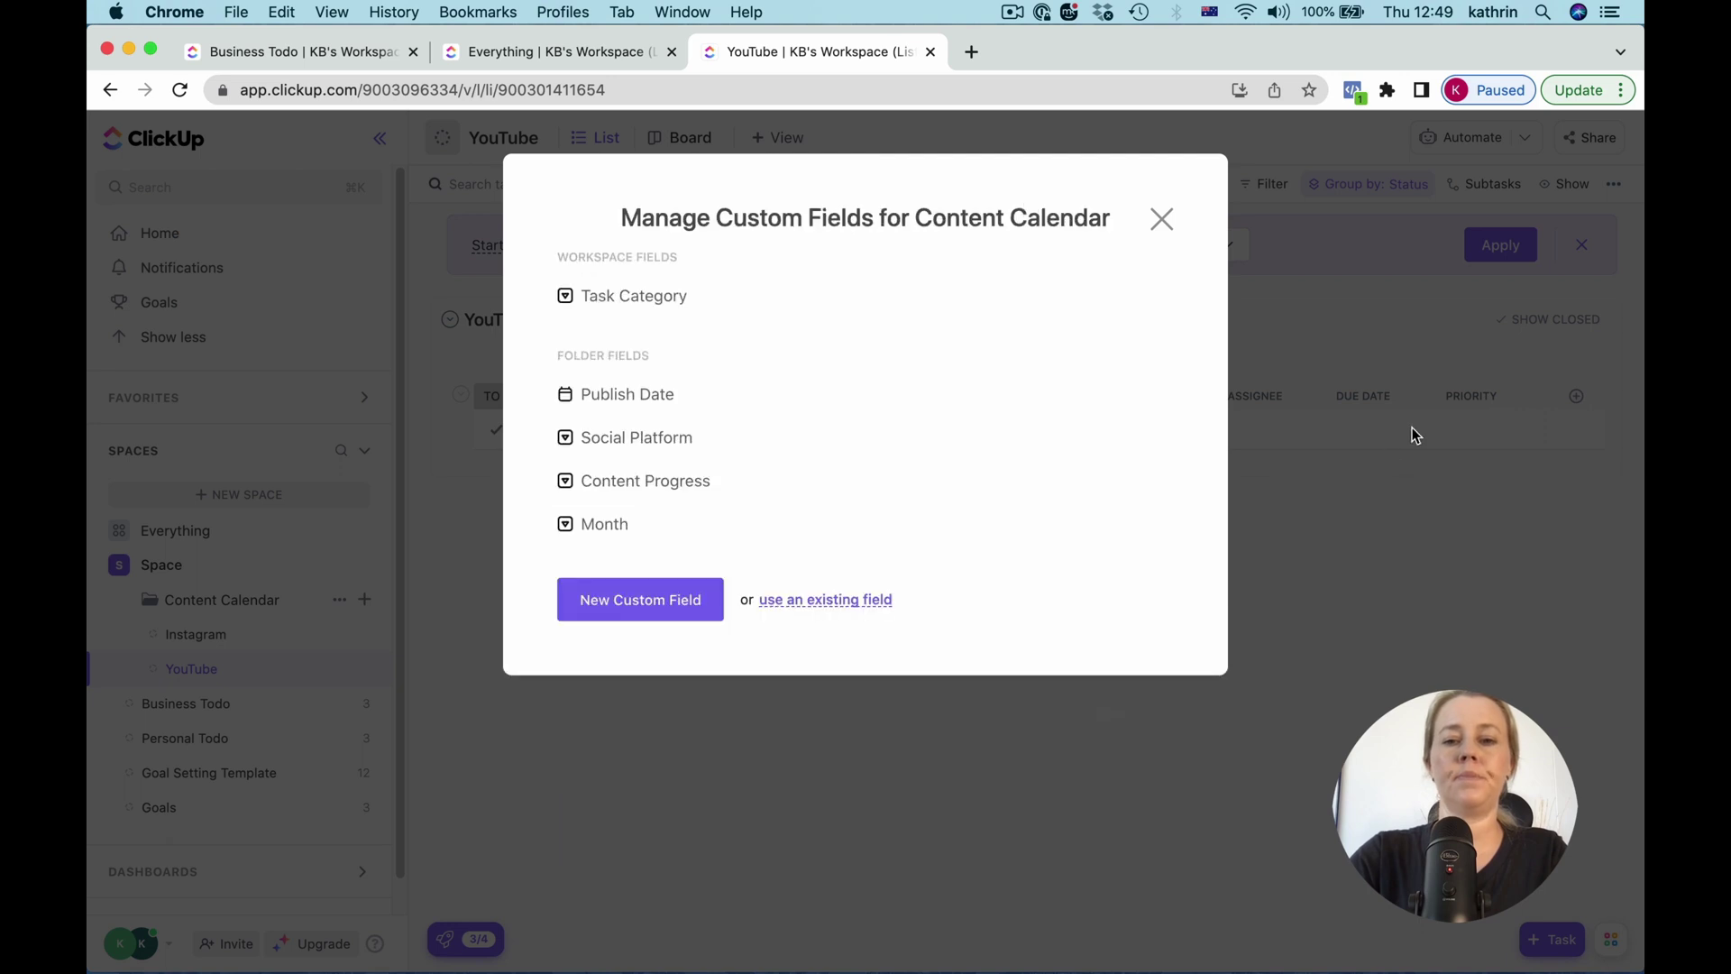
left_click(1161, 219)
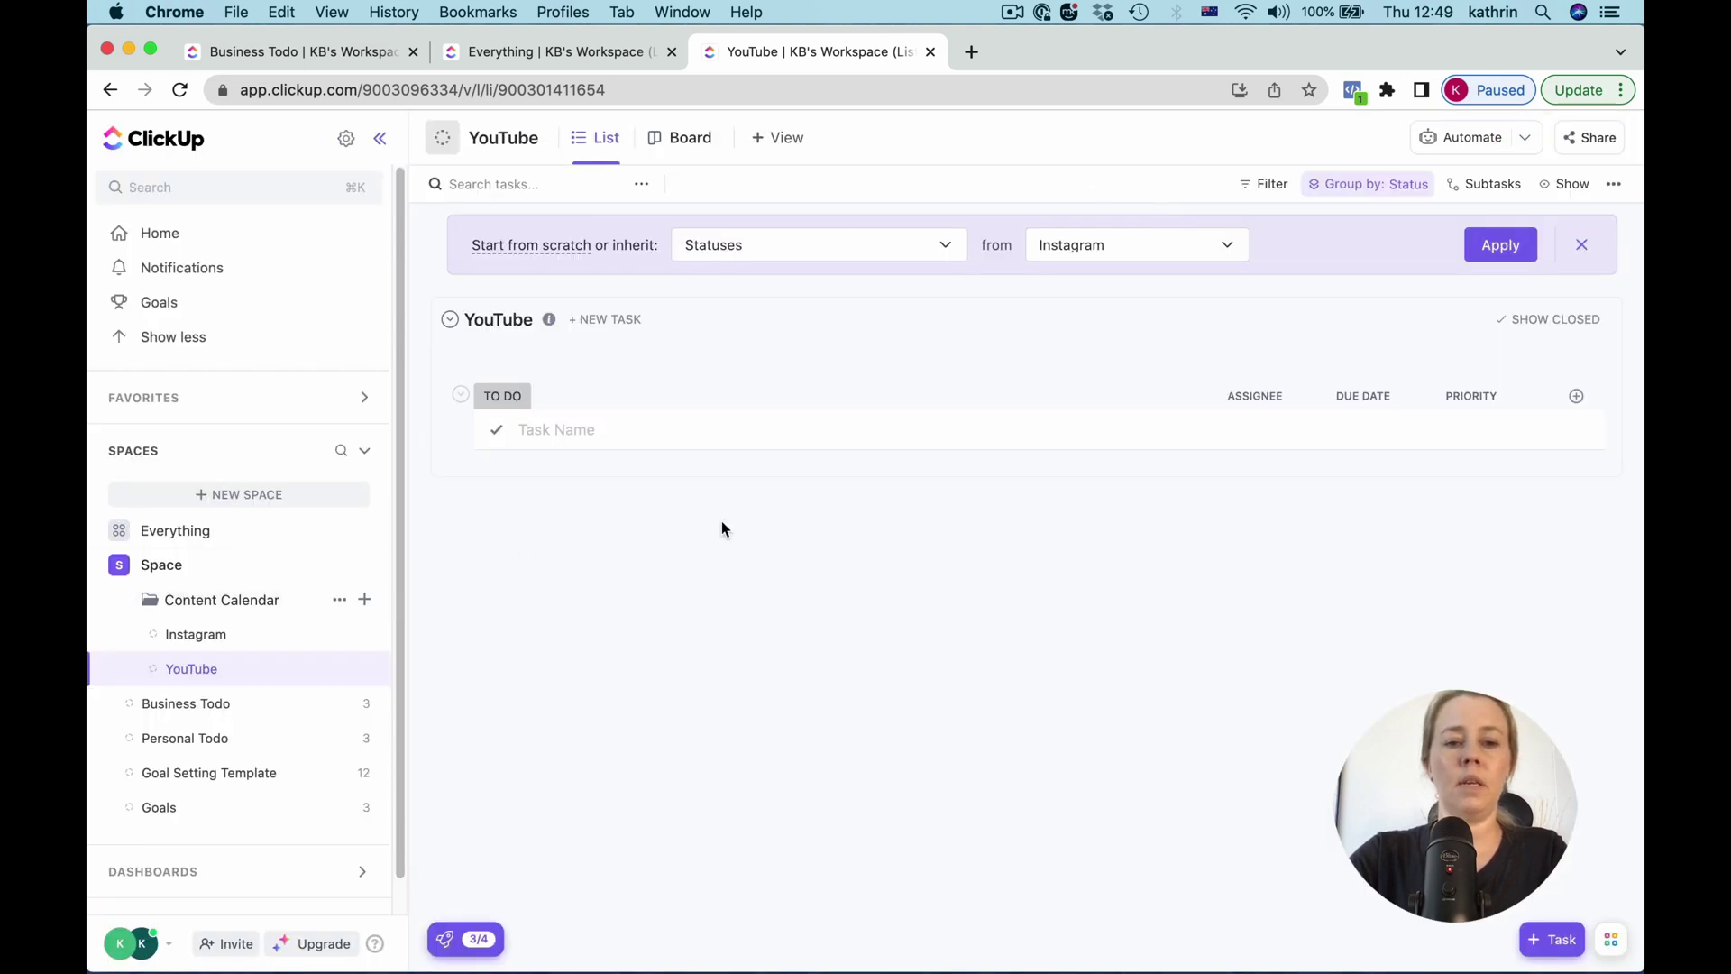
Step: Enter tasks Video 1, Video 2 and Video 3 in YouTube, then switch to Instagram
left_click(645, 430)
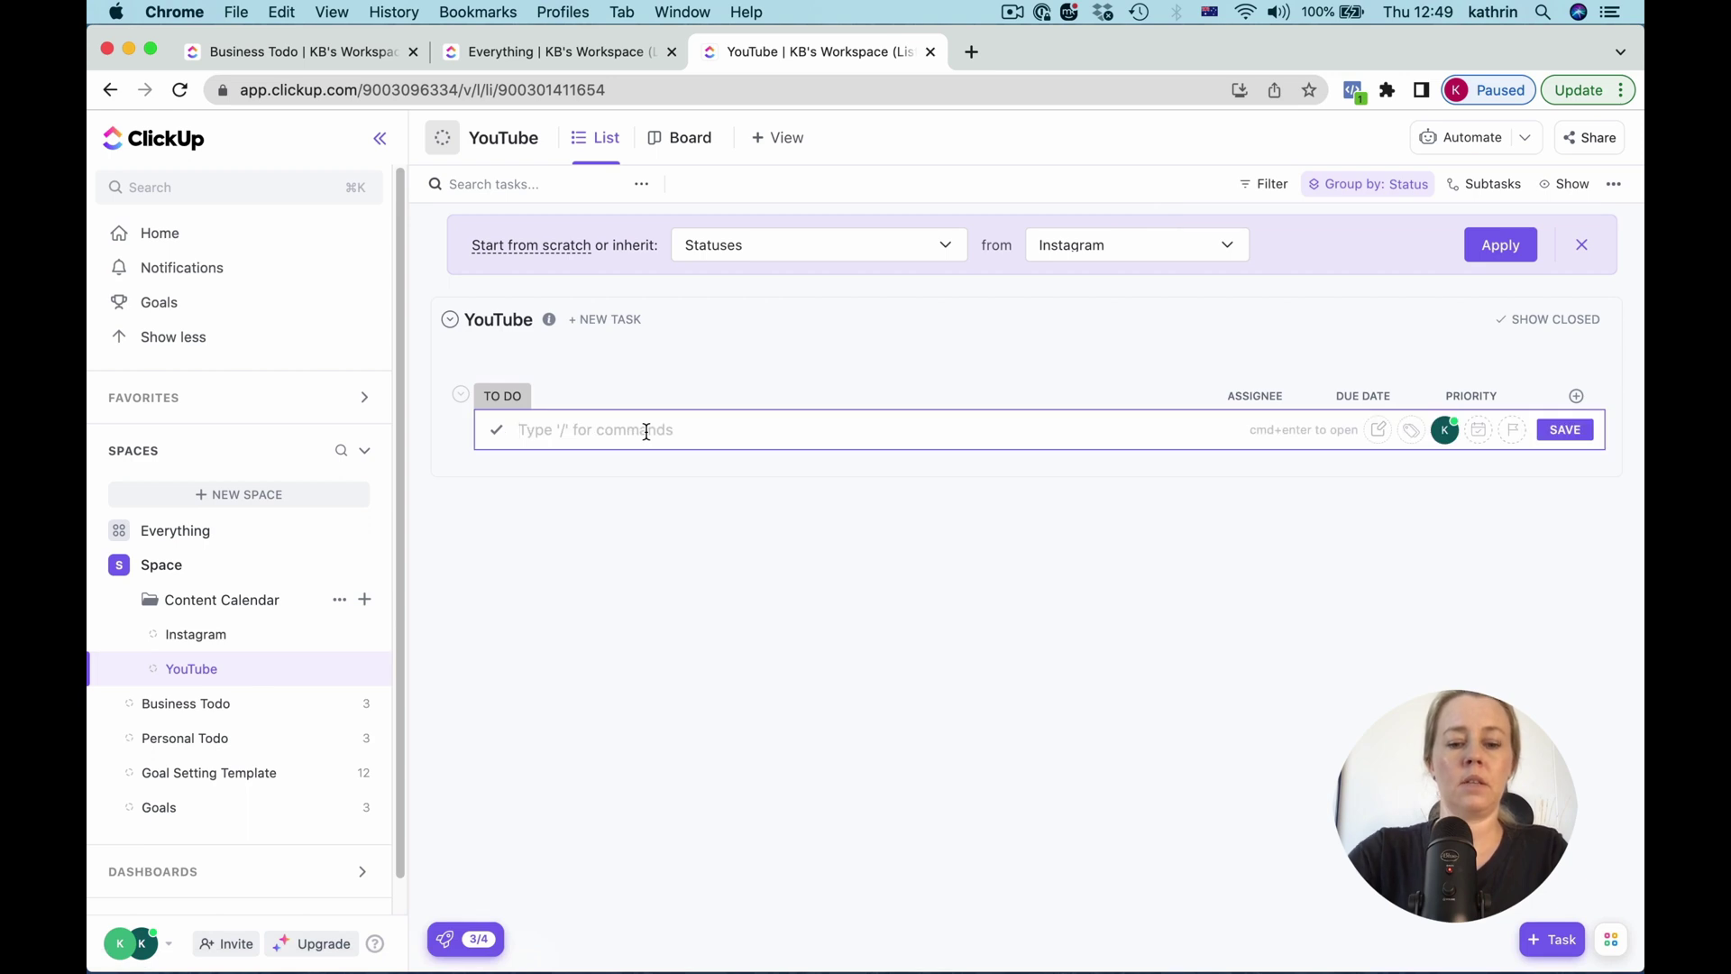
type("Yoiu")
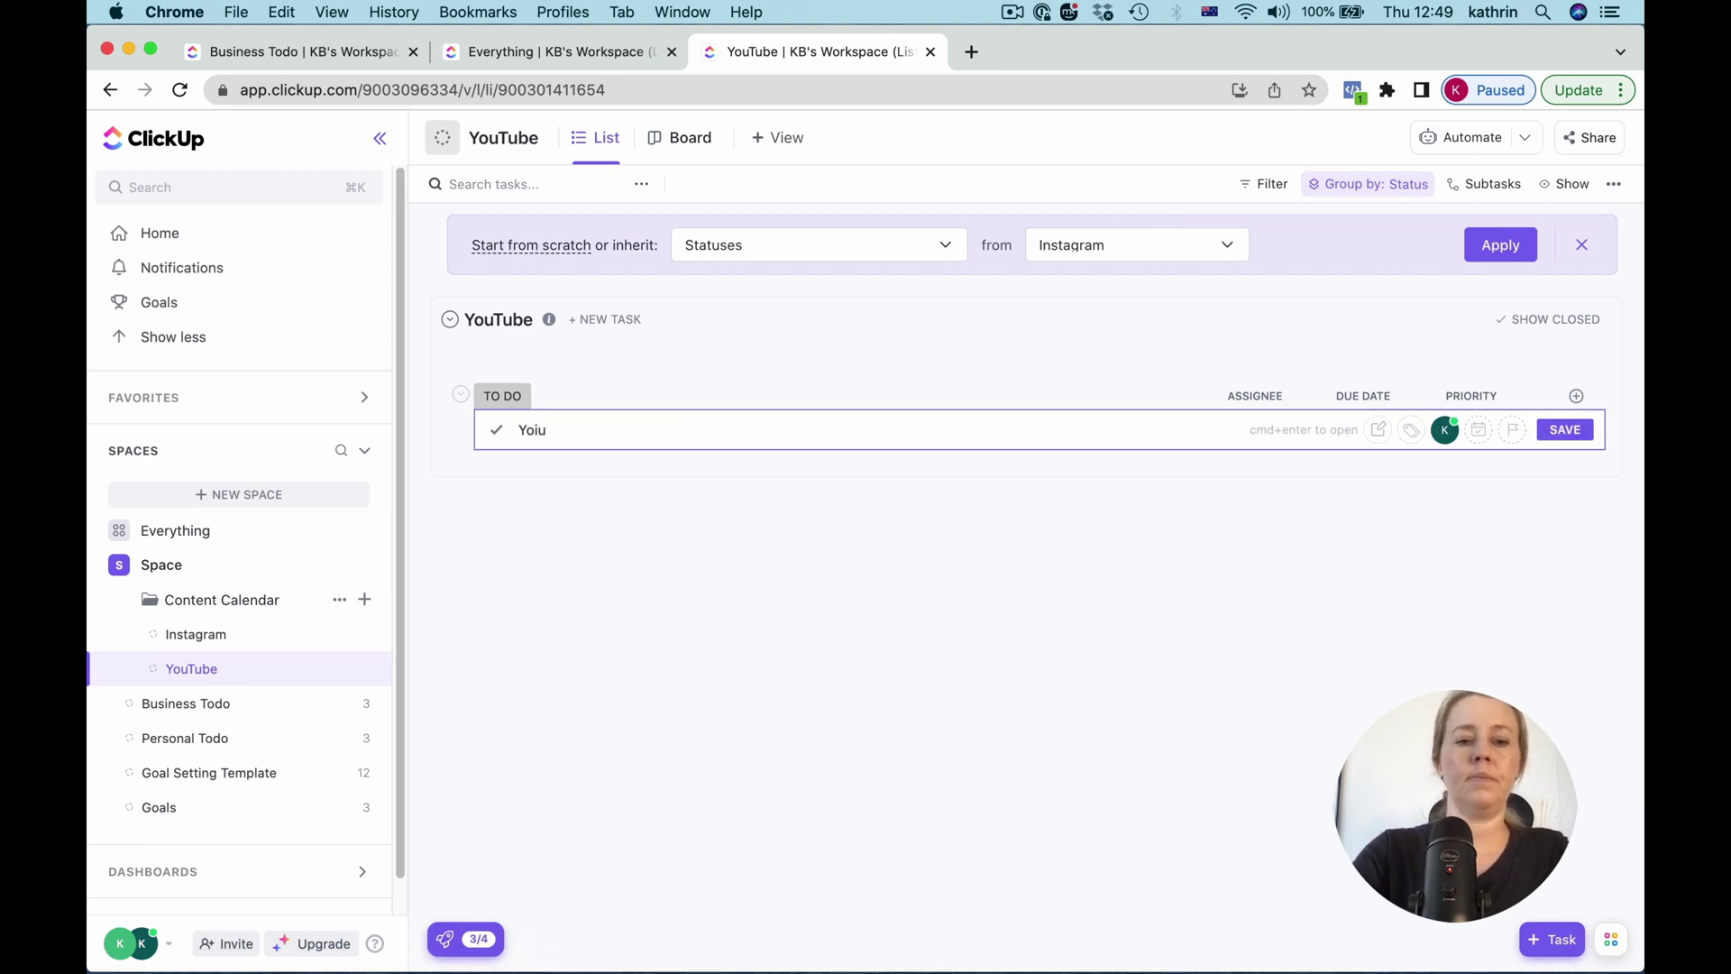
key("BackSpace")
key("BackSpace")
type("Video")
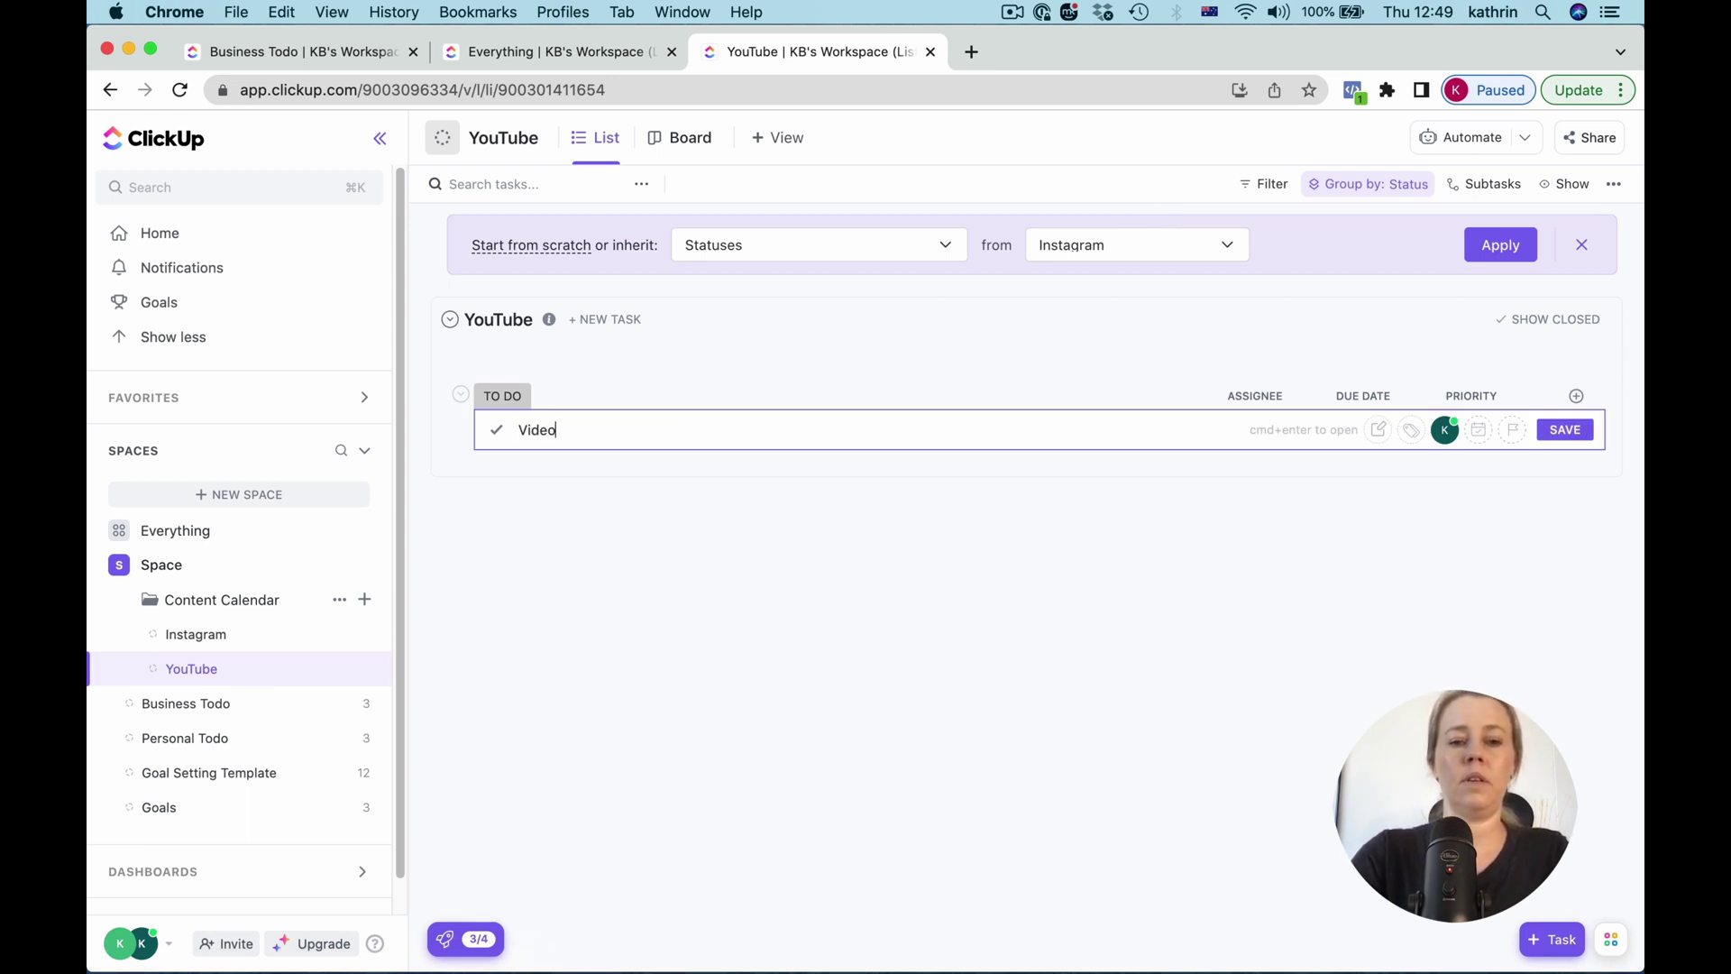
type(" 1")
key("Return")
type("Video 2")
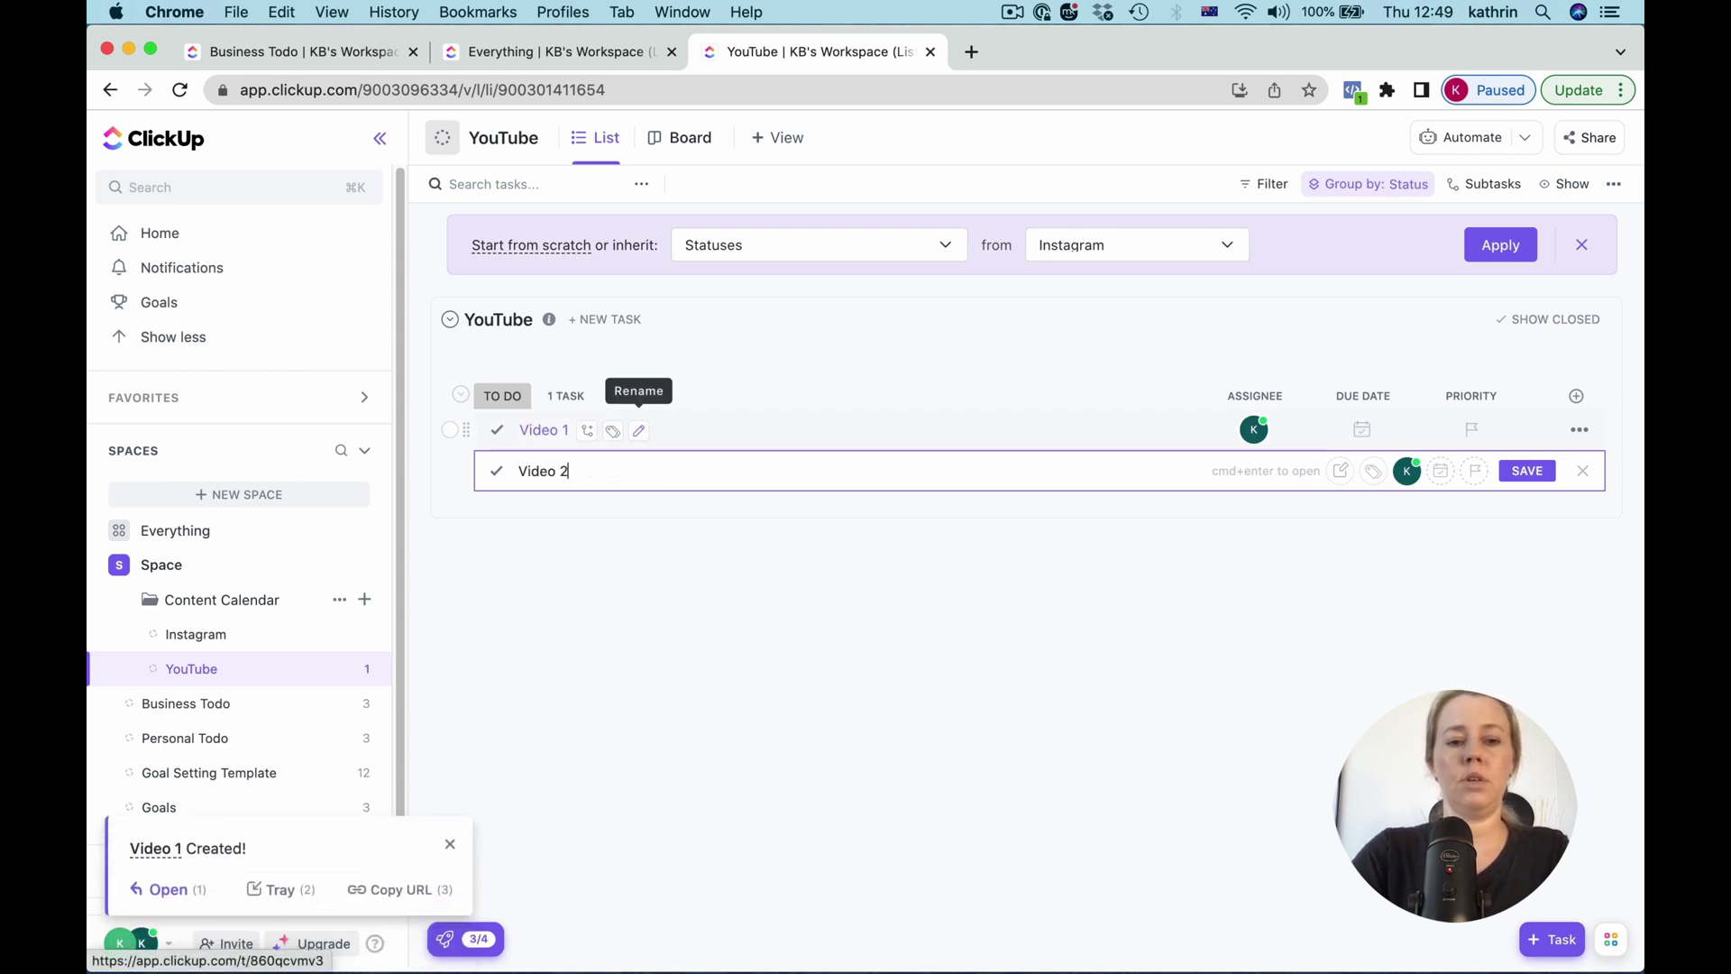
key("Return")
type("Video 3")
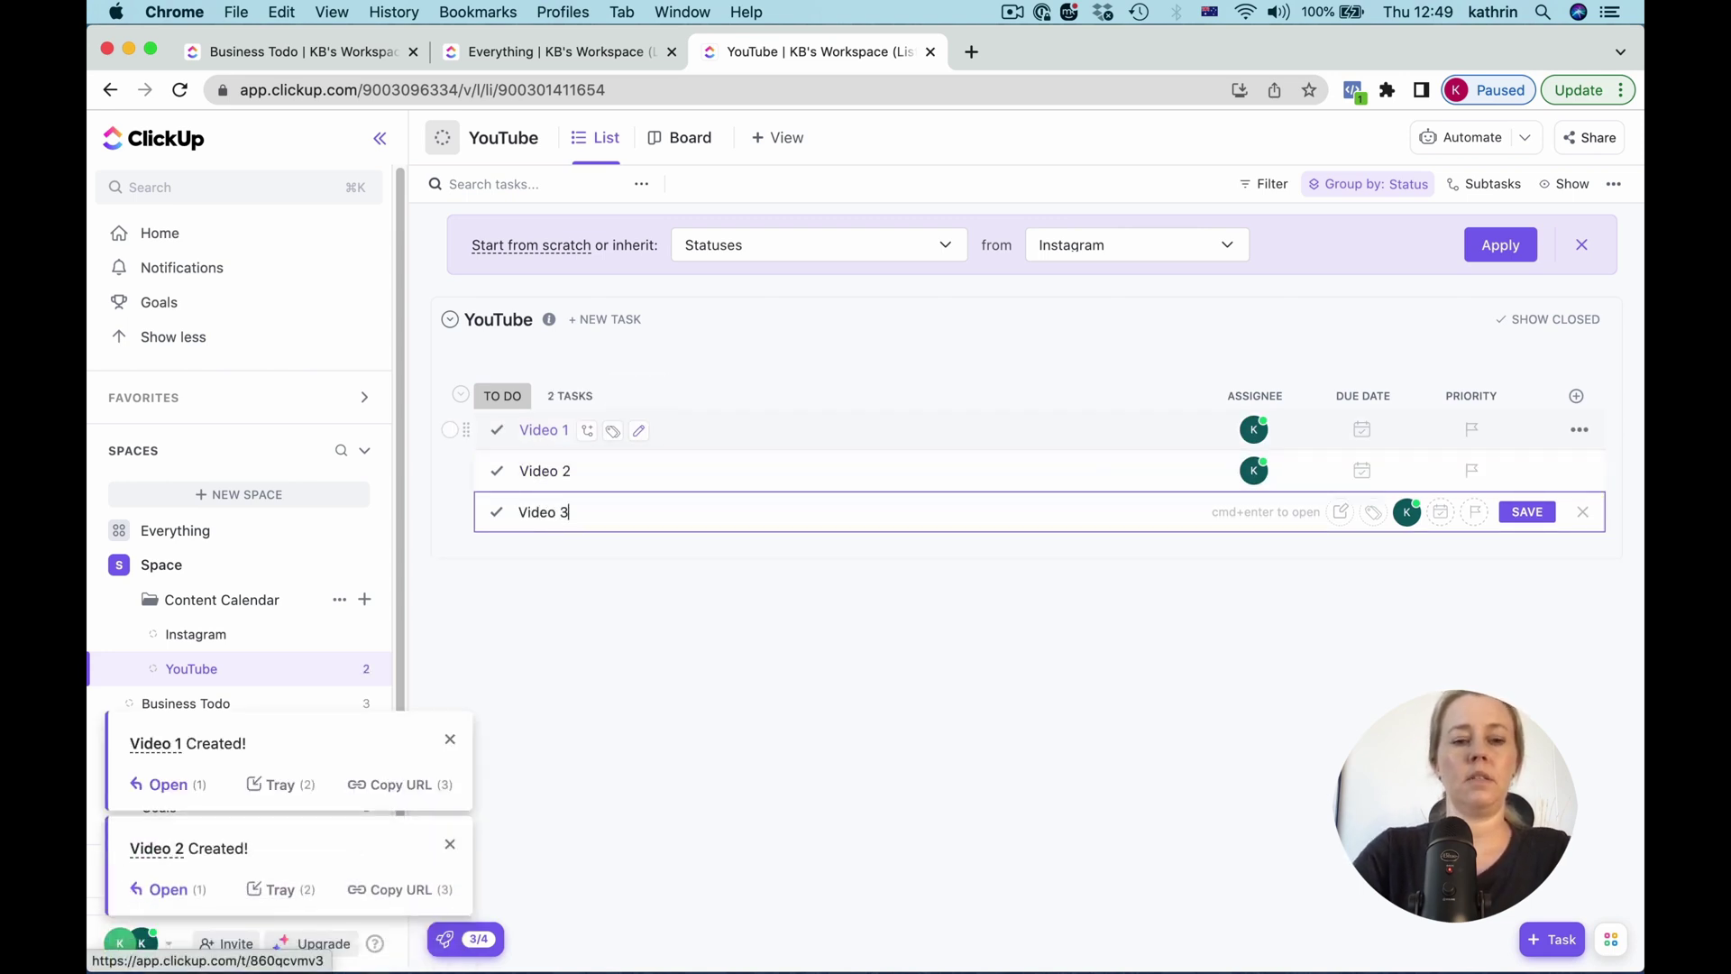
key("Return")
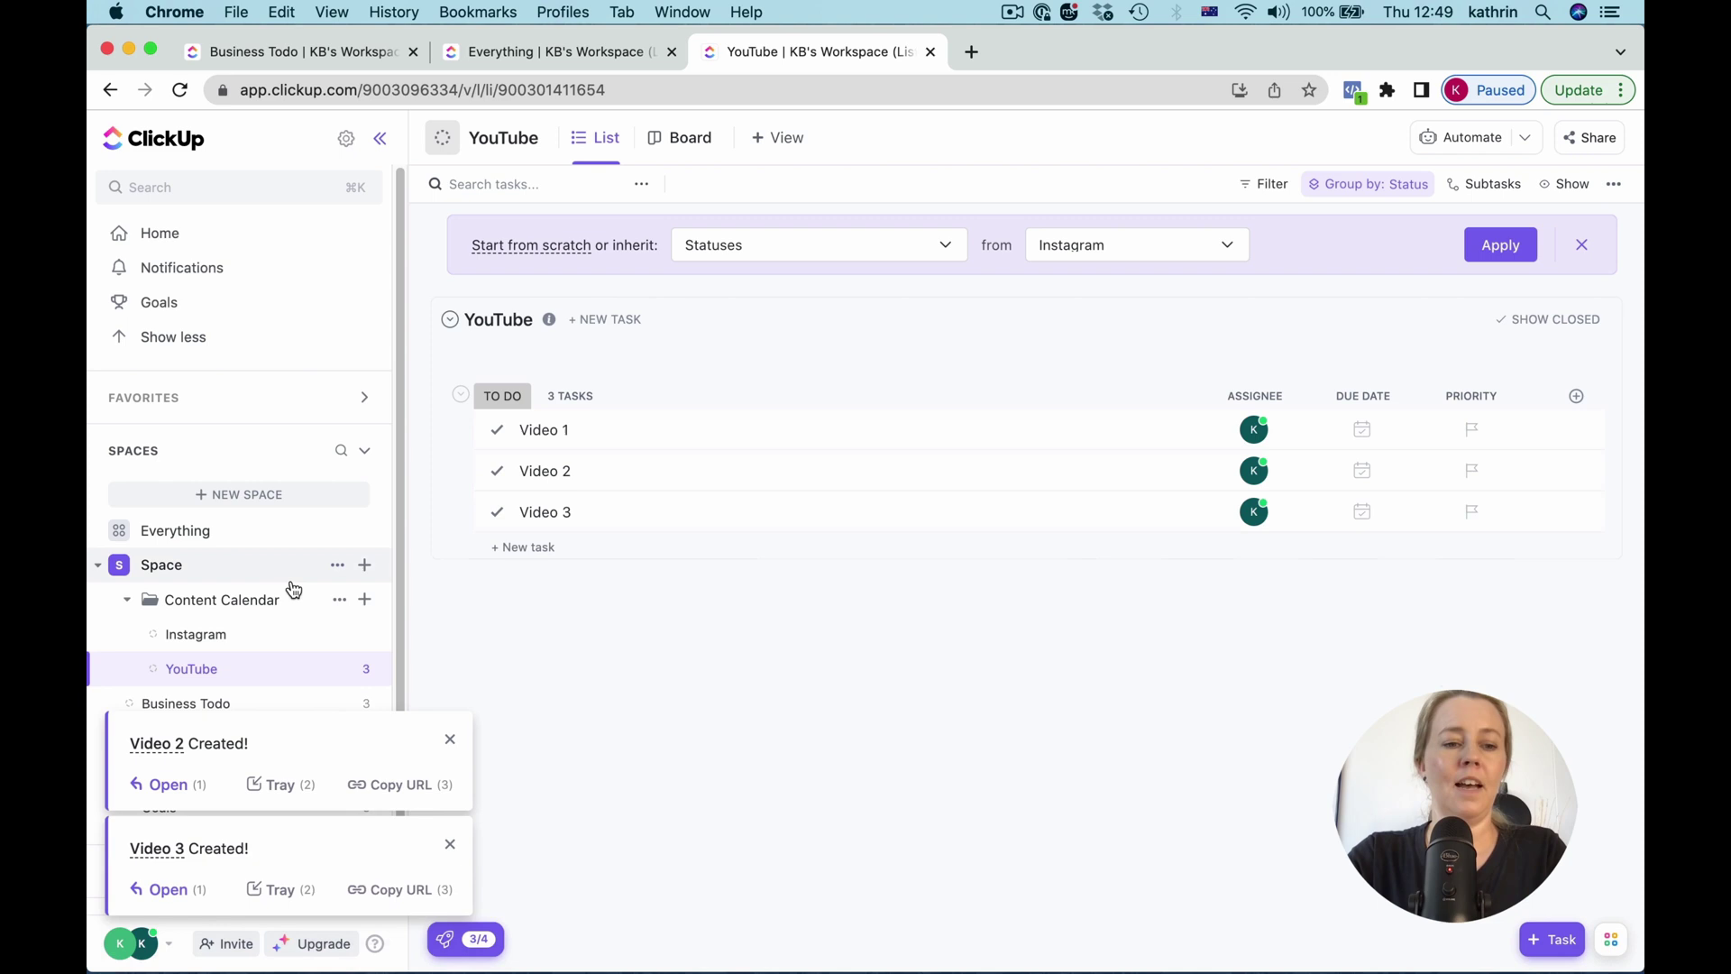
left_click(196, 633)
Step: Add the Instagram tasks Introduction, 10 tips and Funny meme
left_click(604, 429)
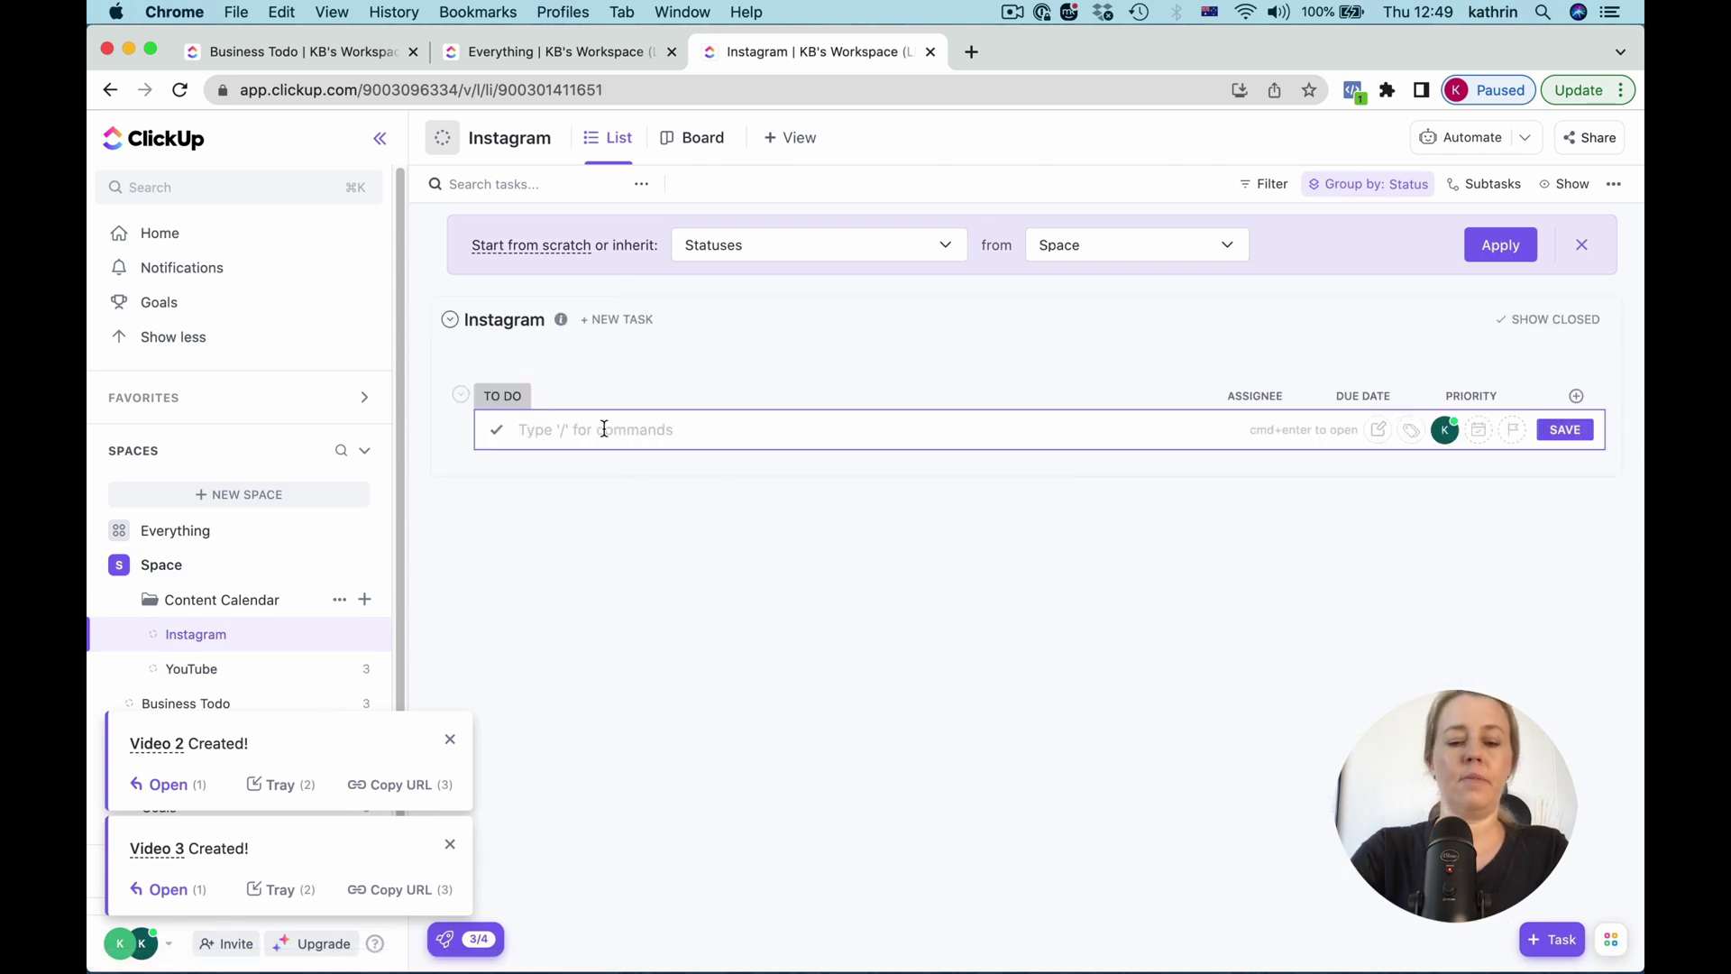
type("Introduc")
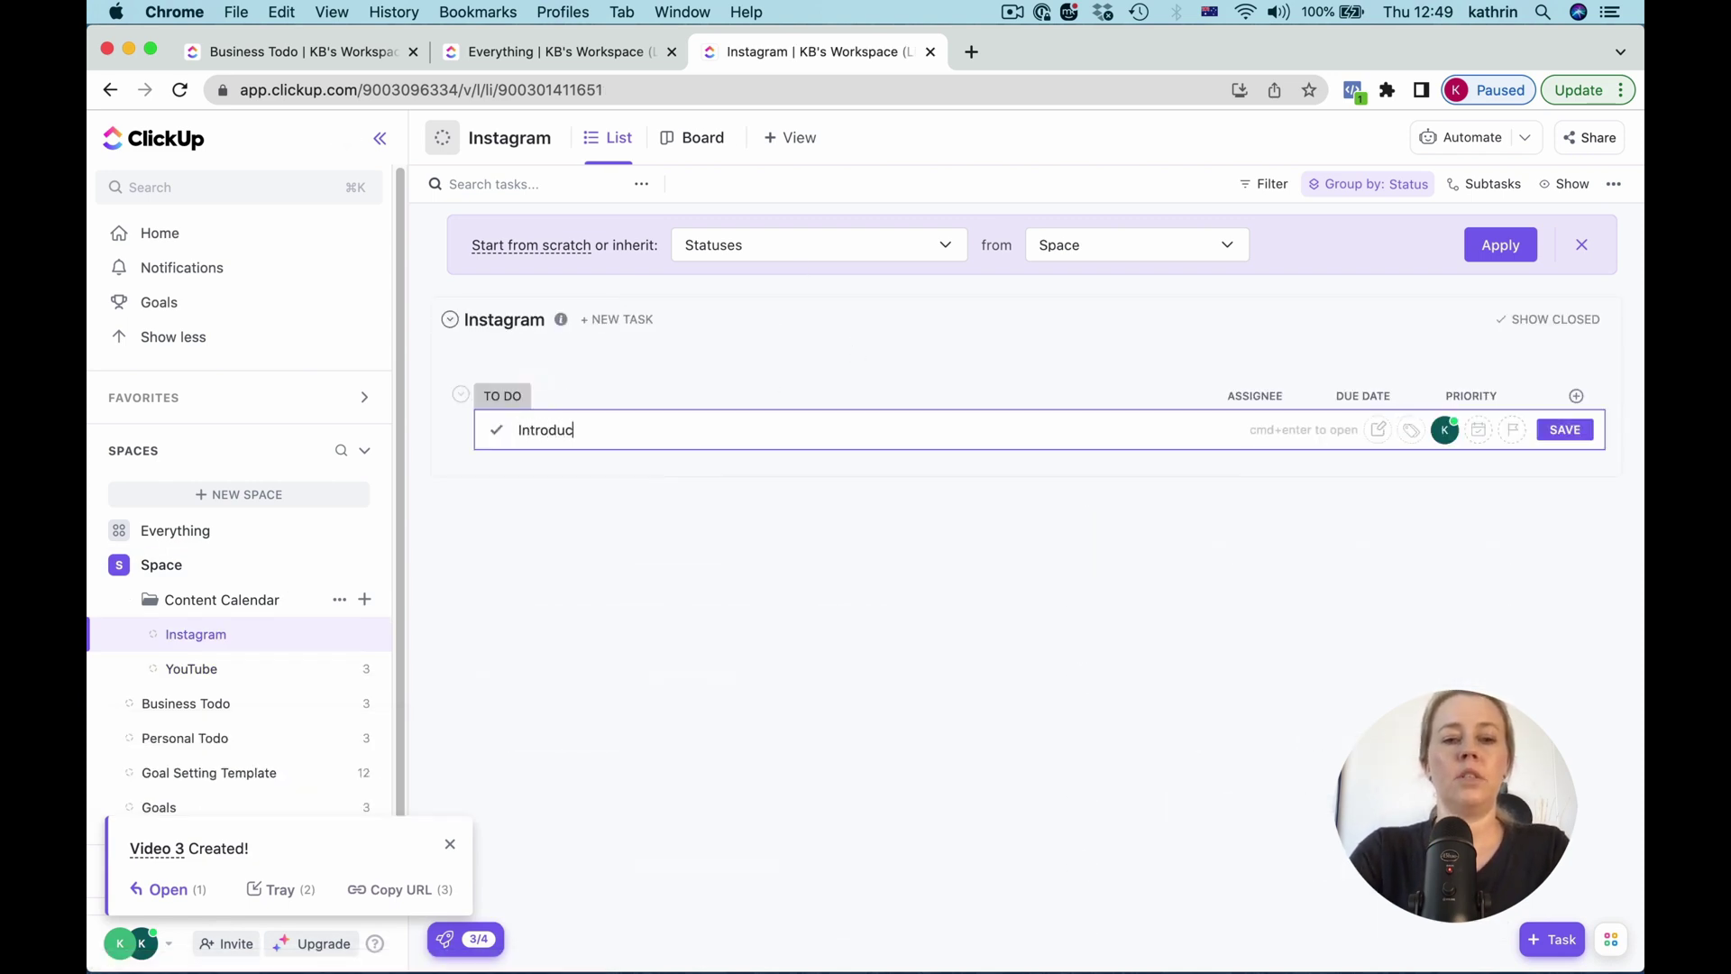
type("tion")
key("Return")
type("10 tips")
key("Return")
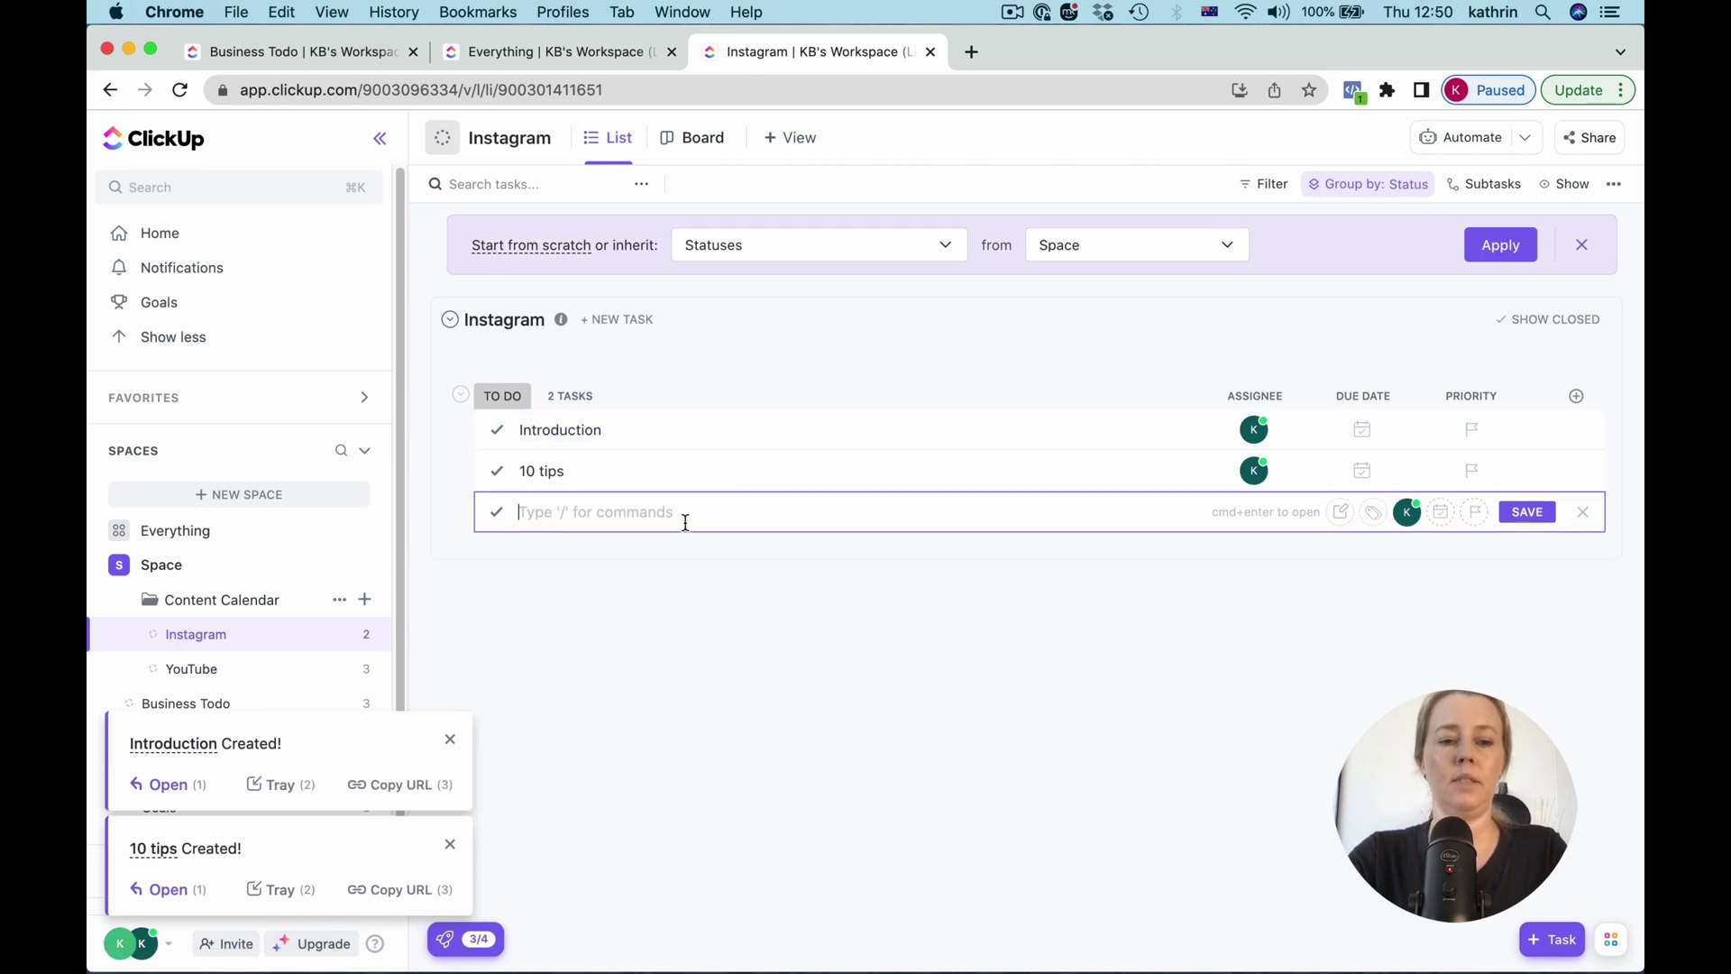
type("Funny meme")
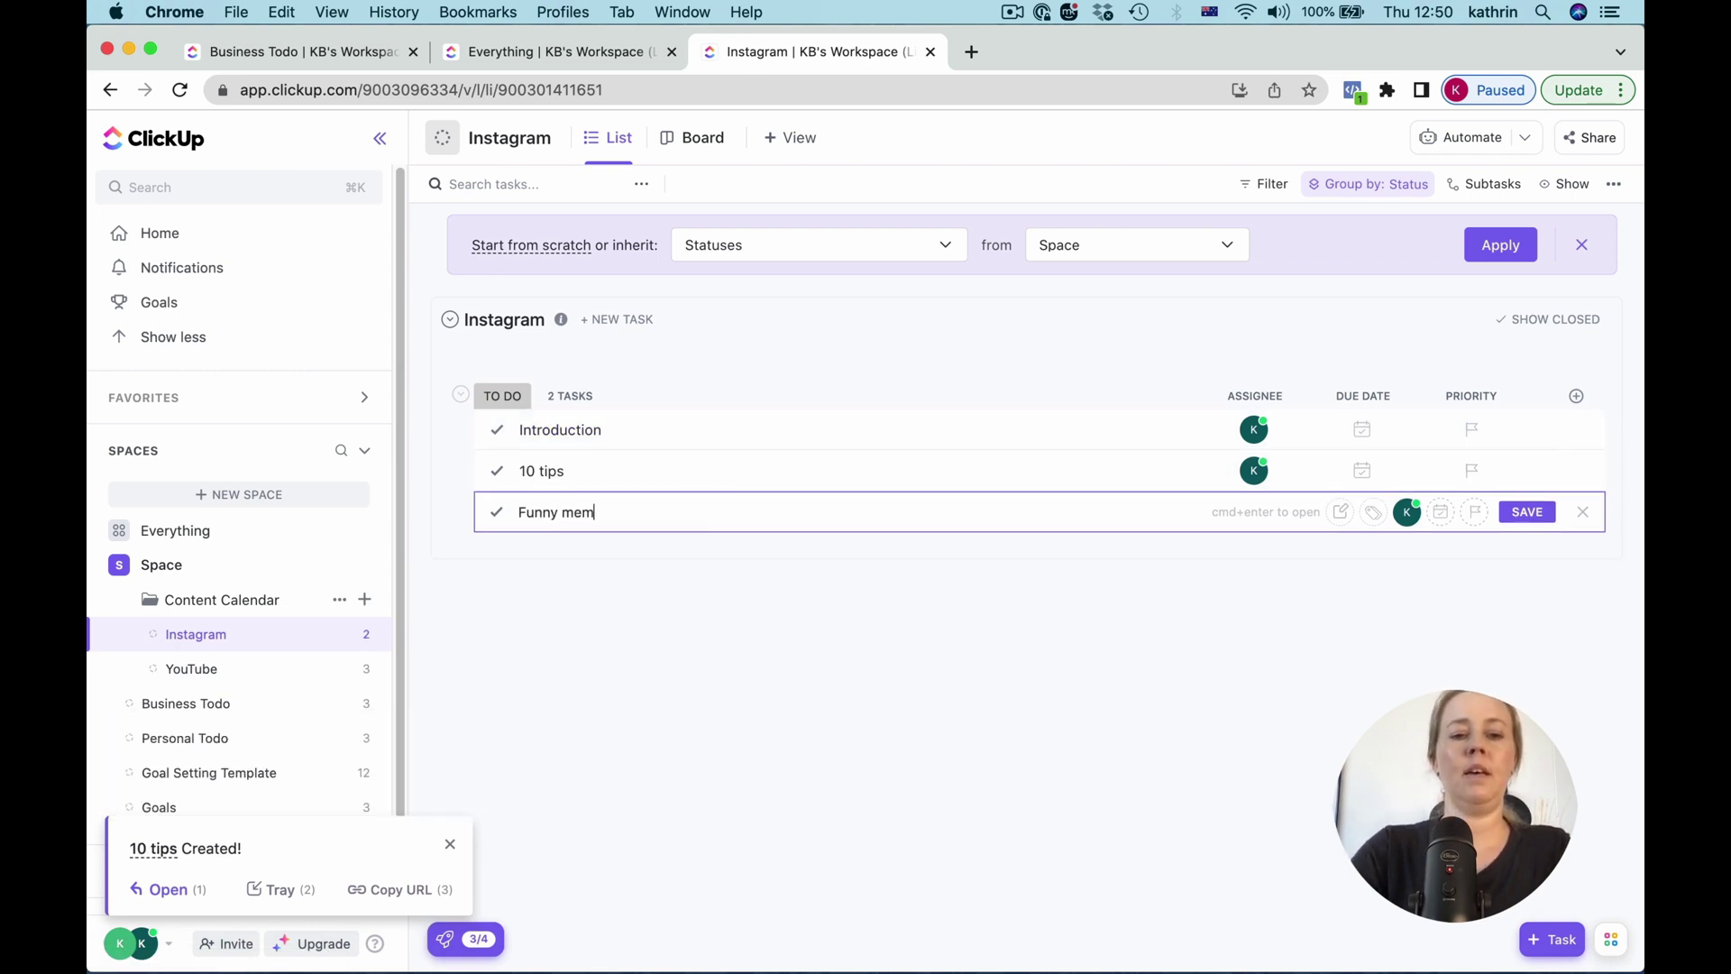
key("Return")
Step: Show the Content Progress, Social Platform, Publish Date and Month columns from Show/Hide
key("Escape")
left_click(1576, 395)
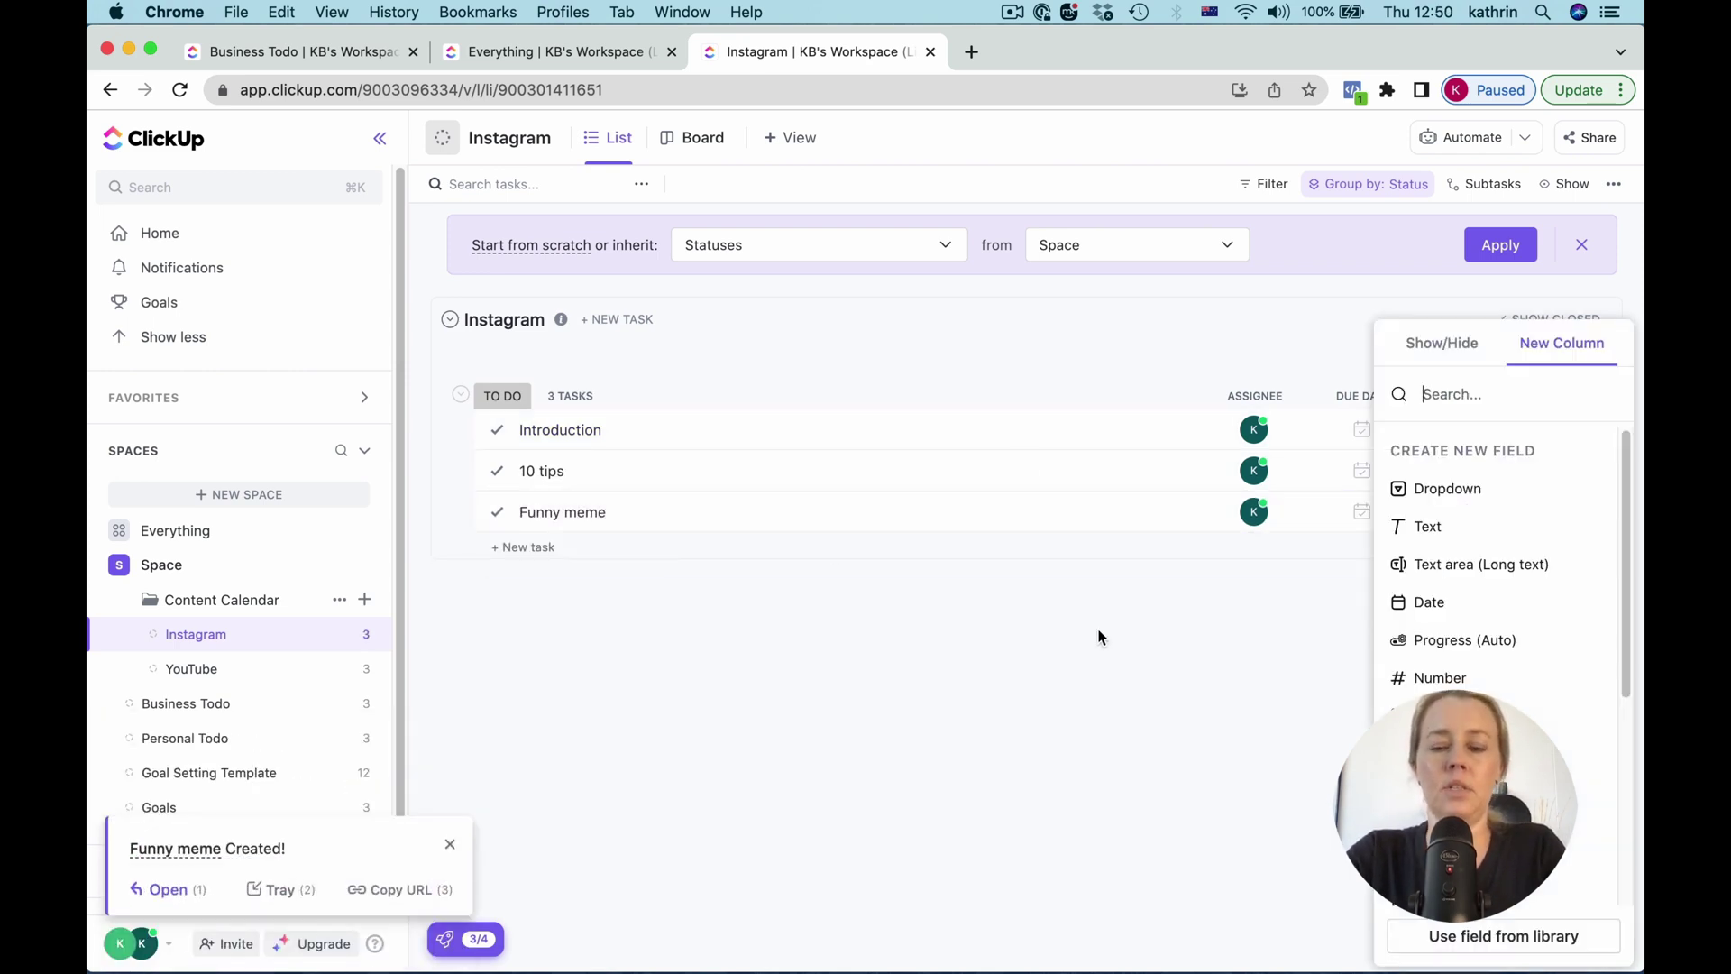
left_click(1443, 343)
scroll(1502, 610, "down", 5)
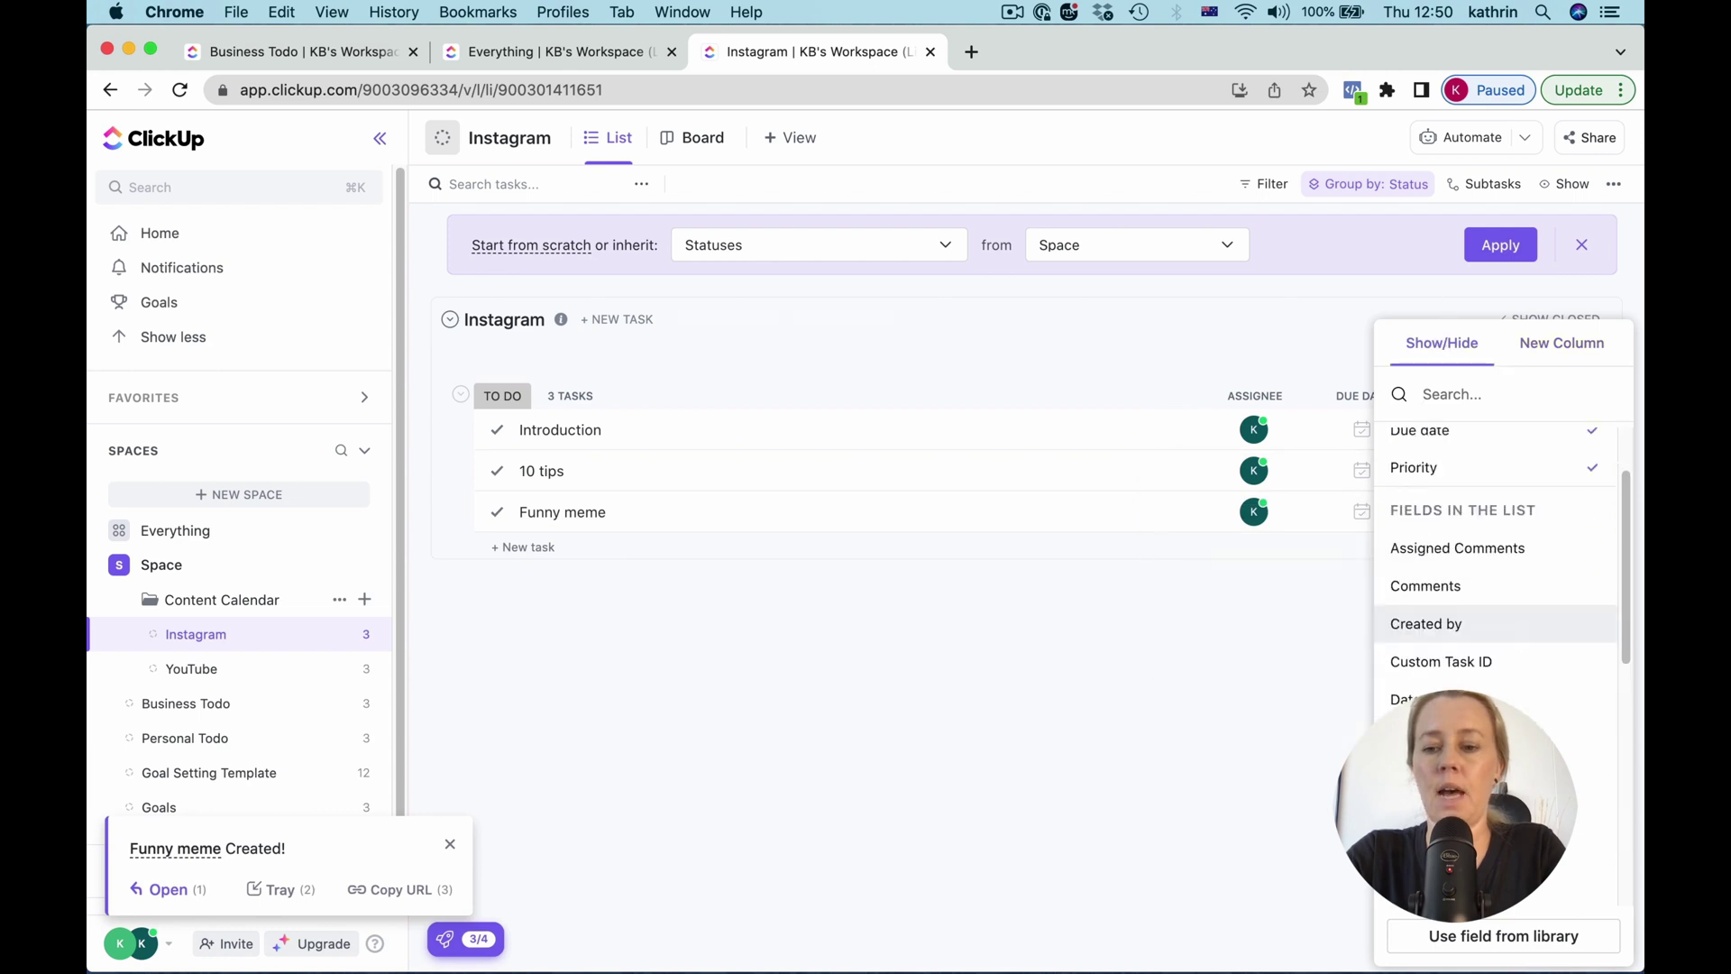
scroll(1501, 610, "up", 1)
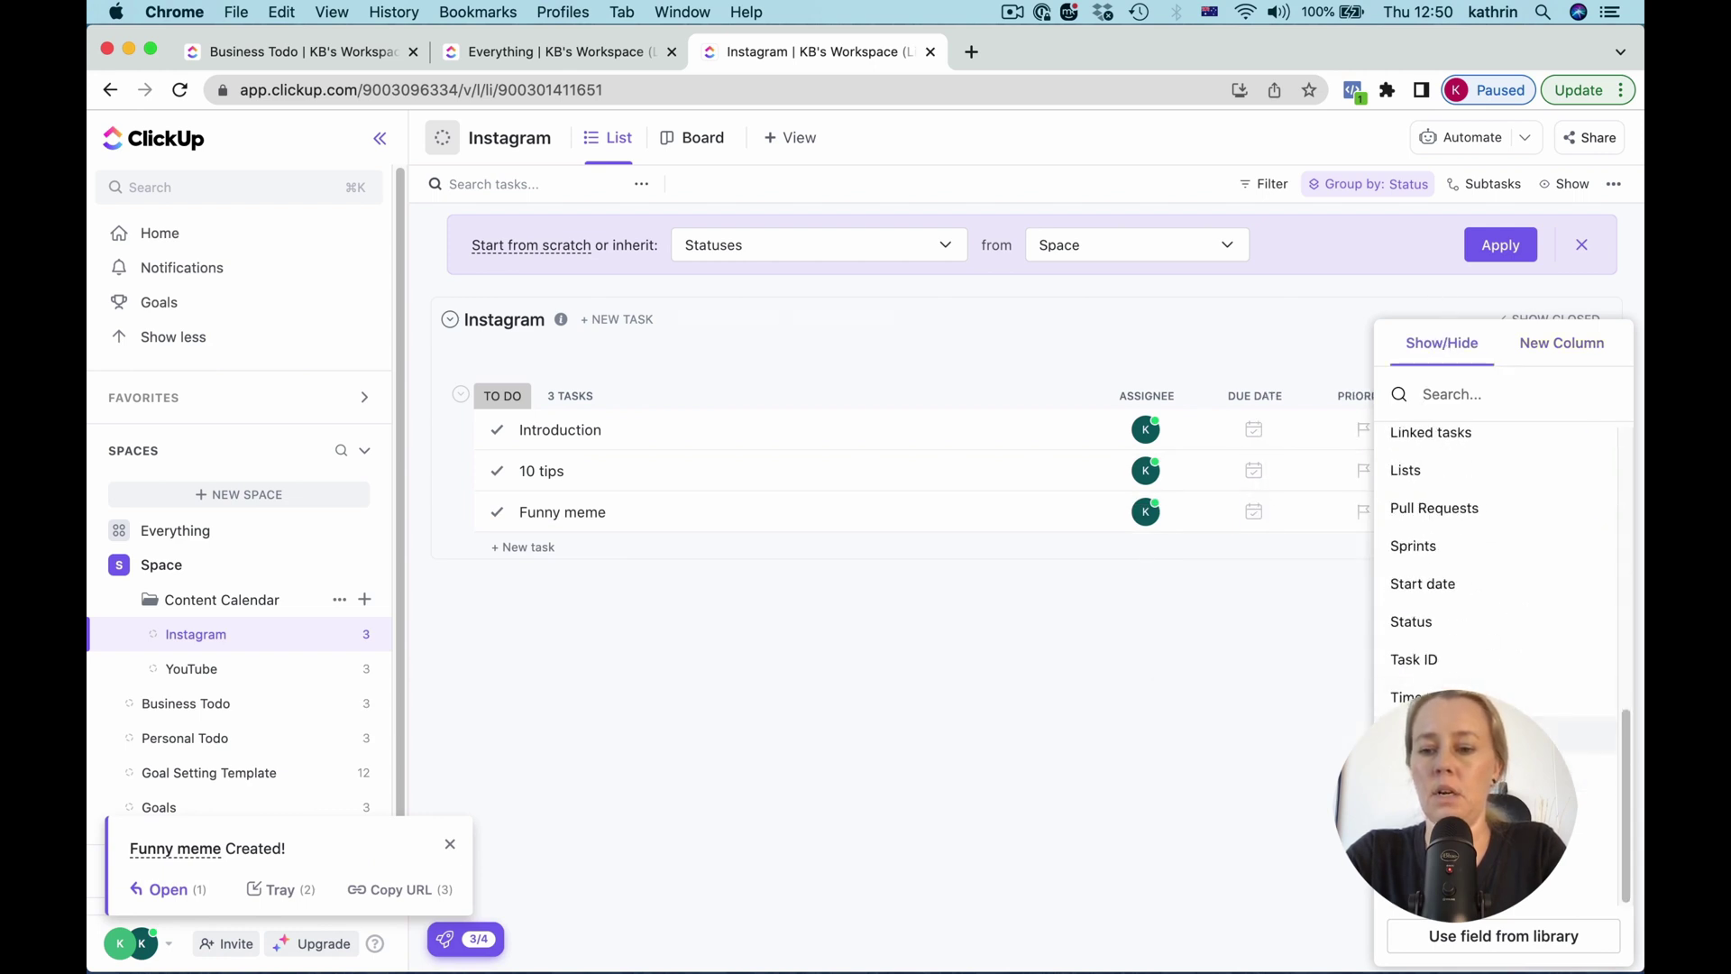
left_click(1545, 425)
left_click(1576, 312)
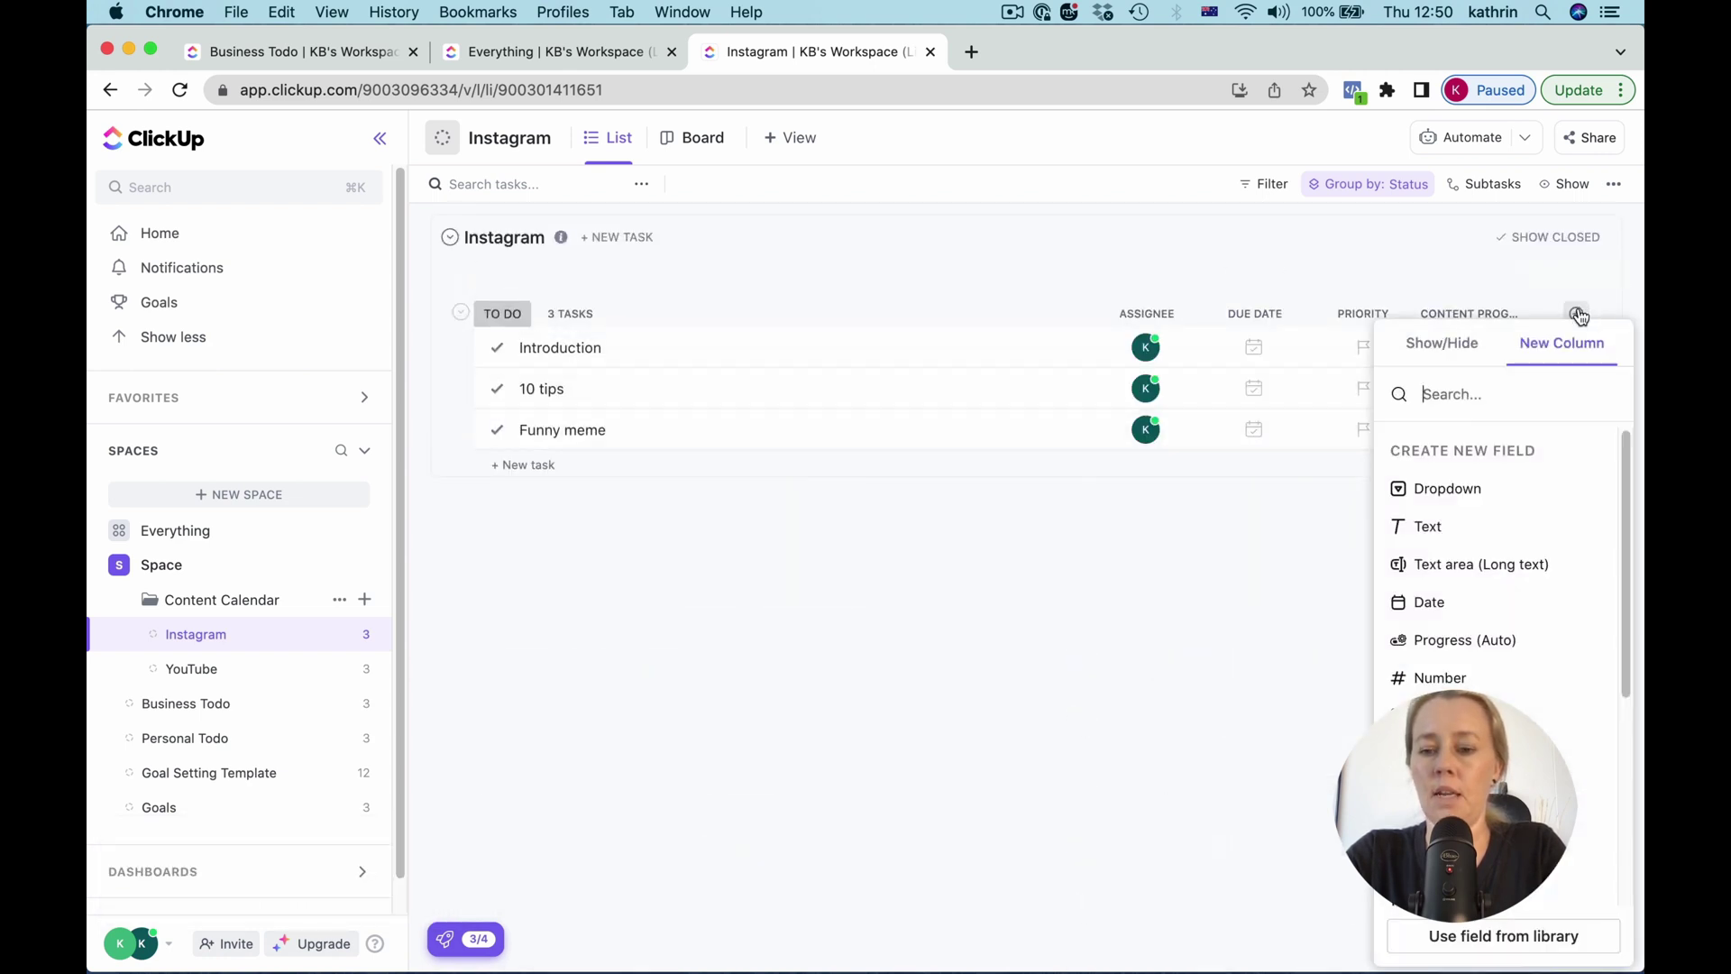
left_click(1443, 345)
scroll(1480, 657, "down", 5)
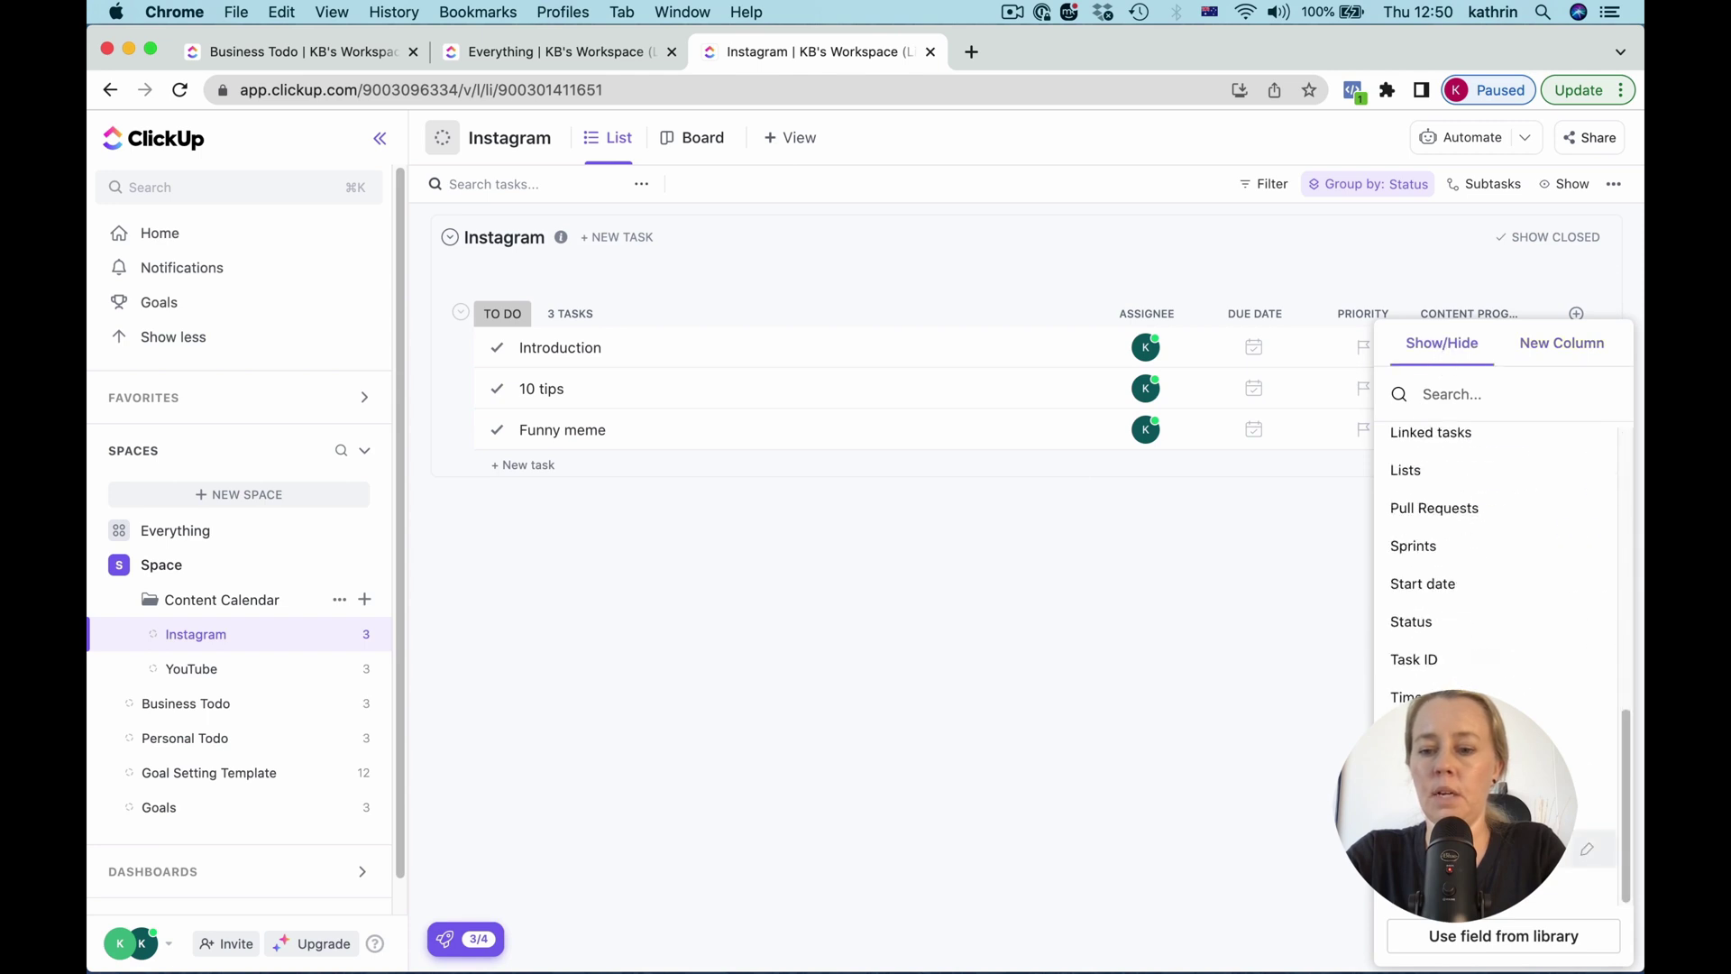
left_click(1570, 850)
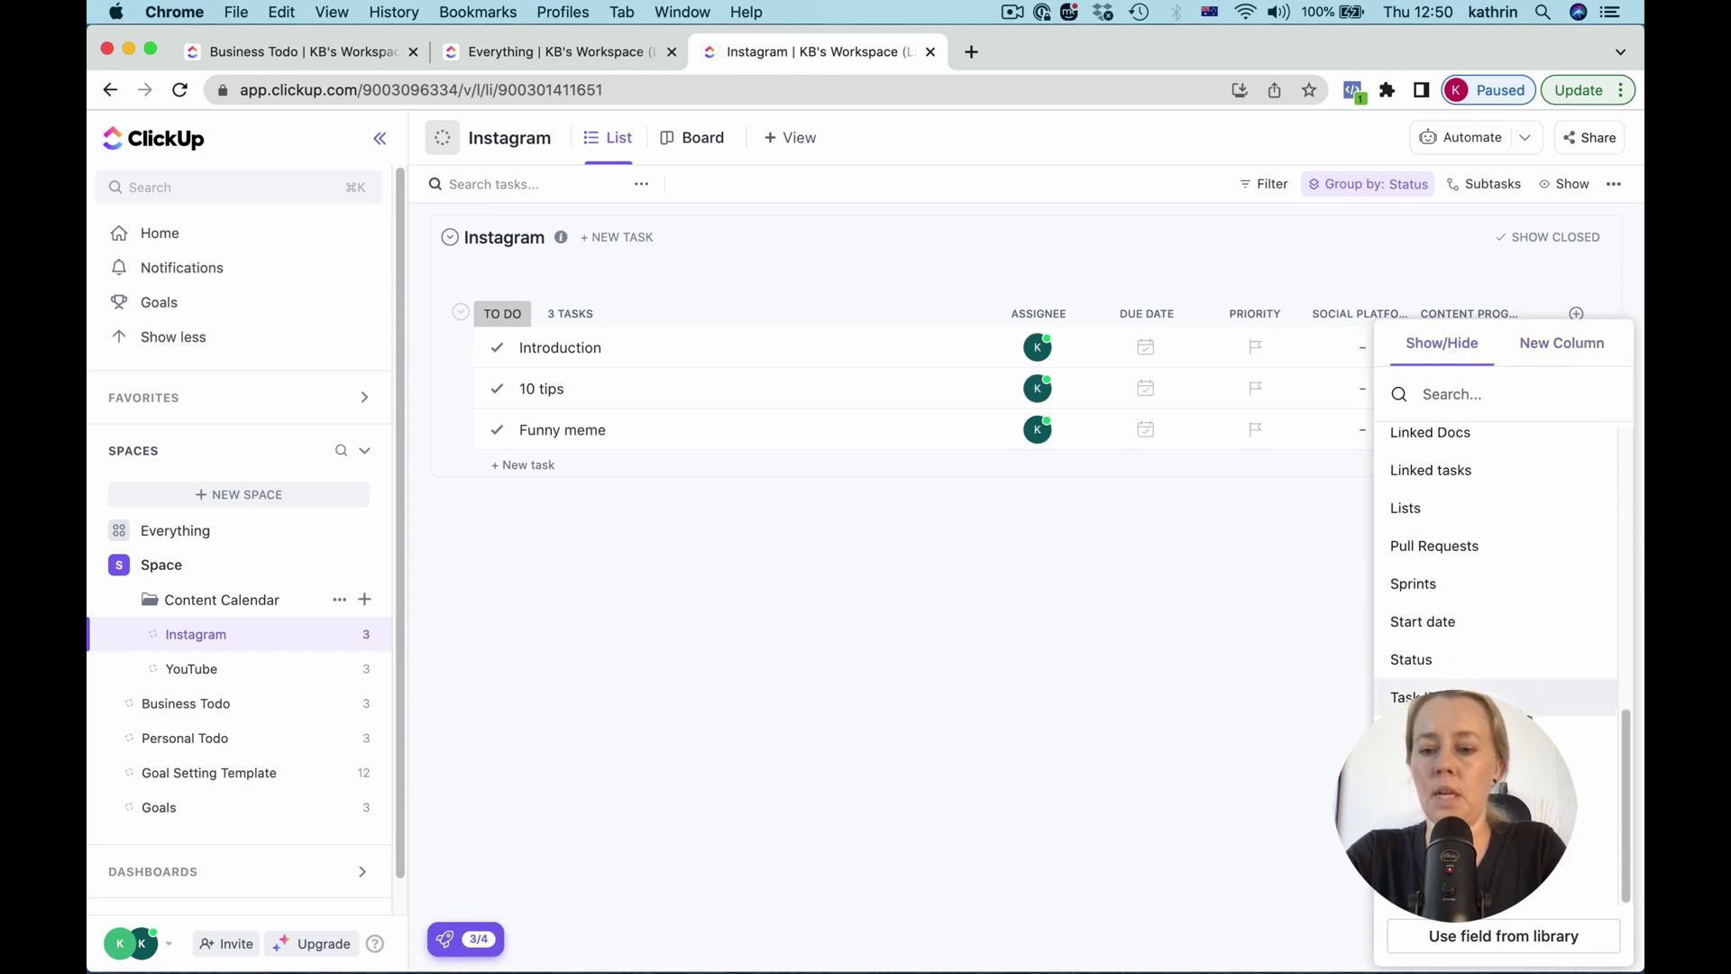
mouse_move(1487, 851)
left_click(1569, 850)
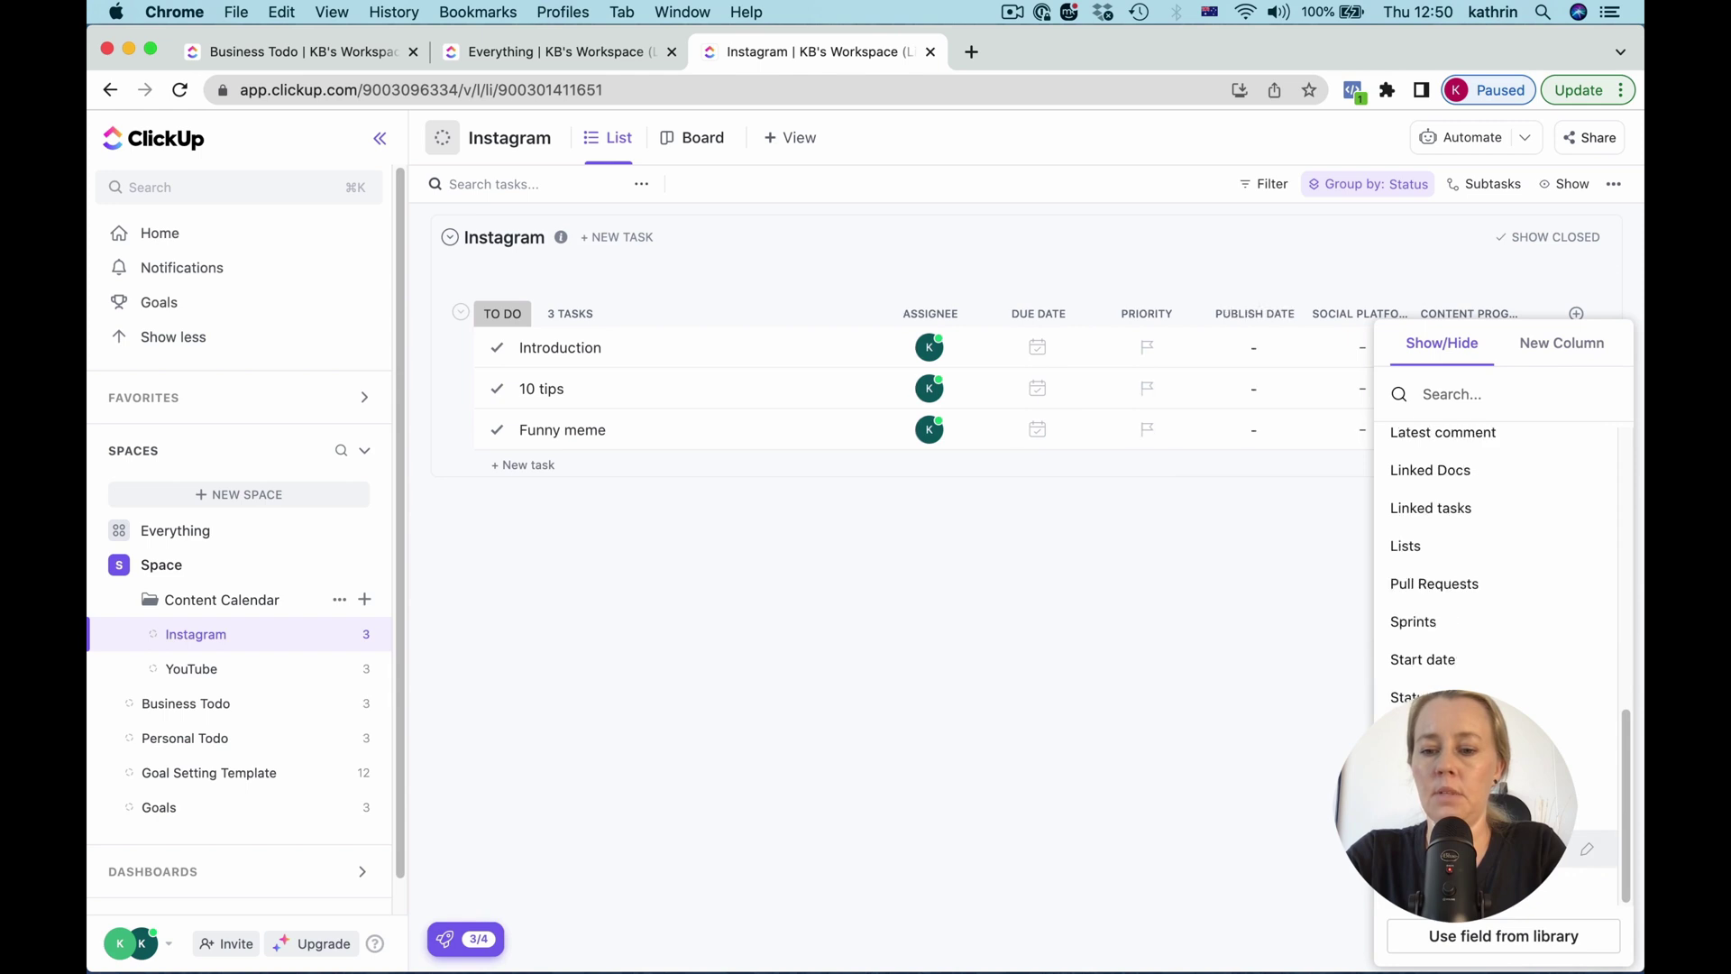
left_click(1569, 849)
left_click(1249, 745)
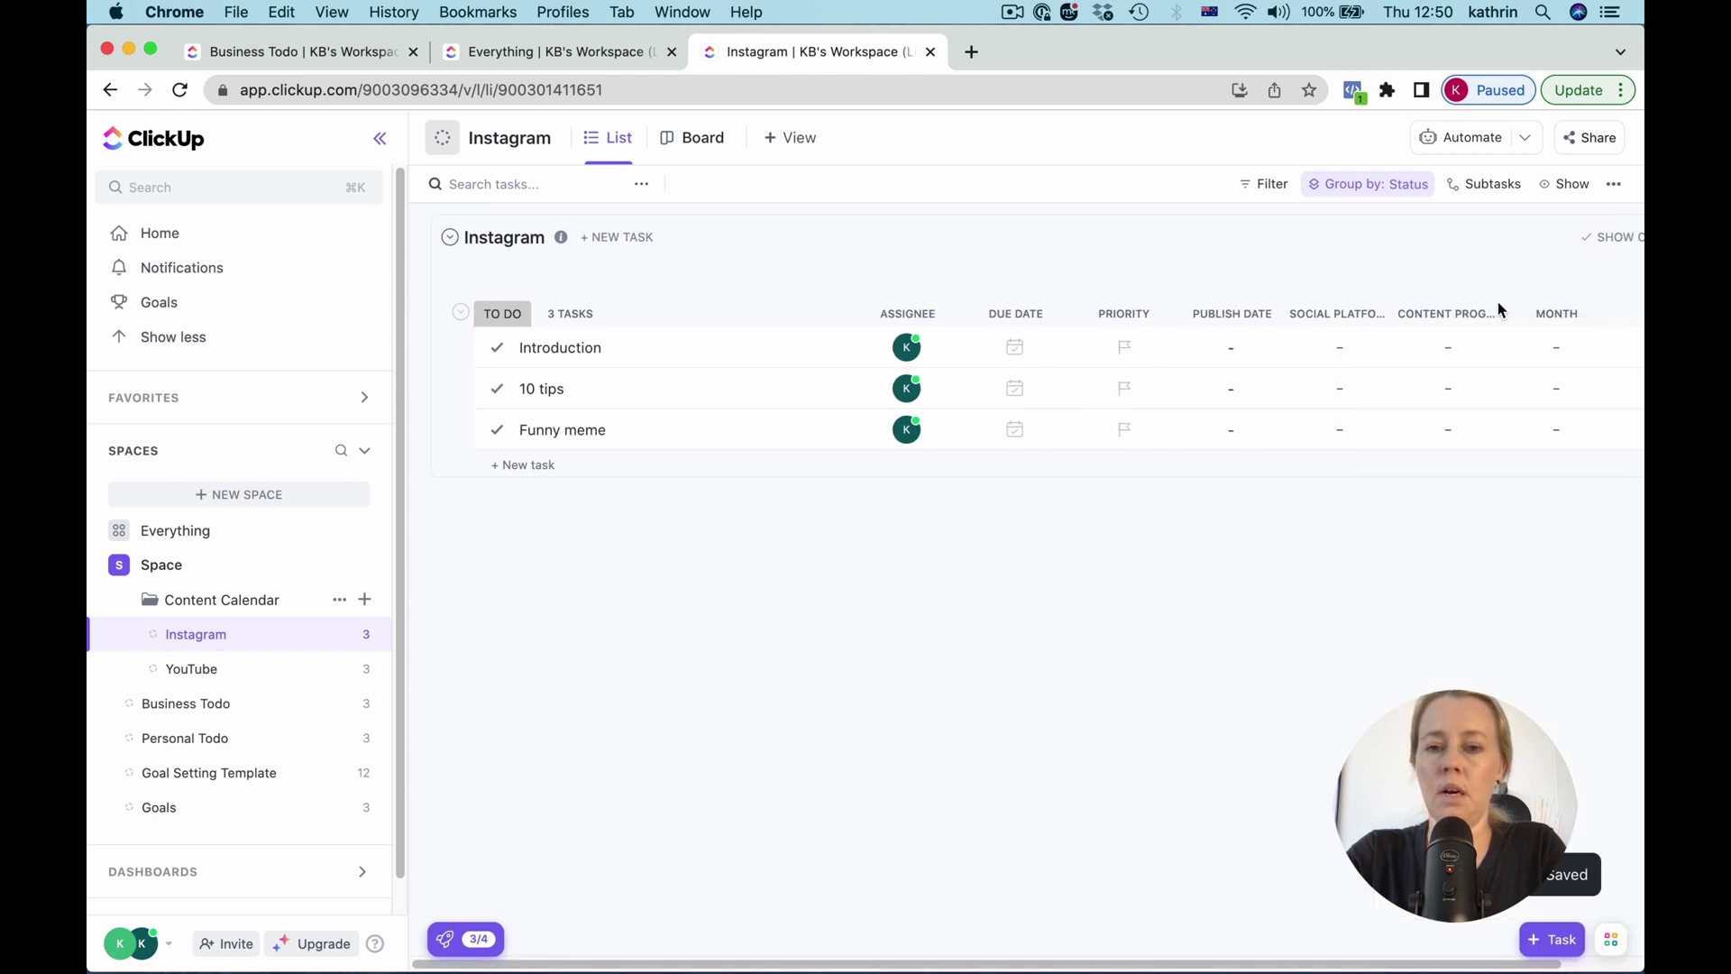
mouse_move(617, 137)
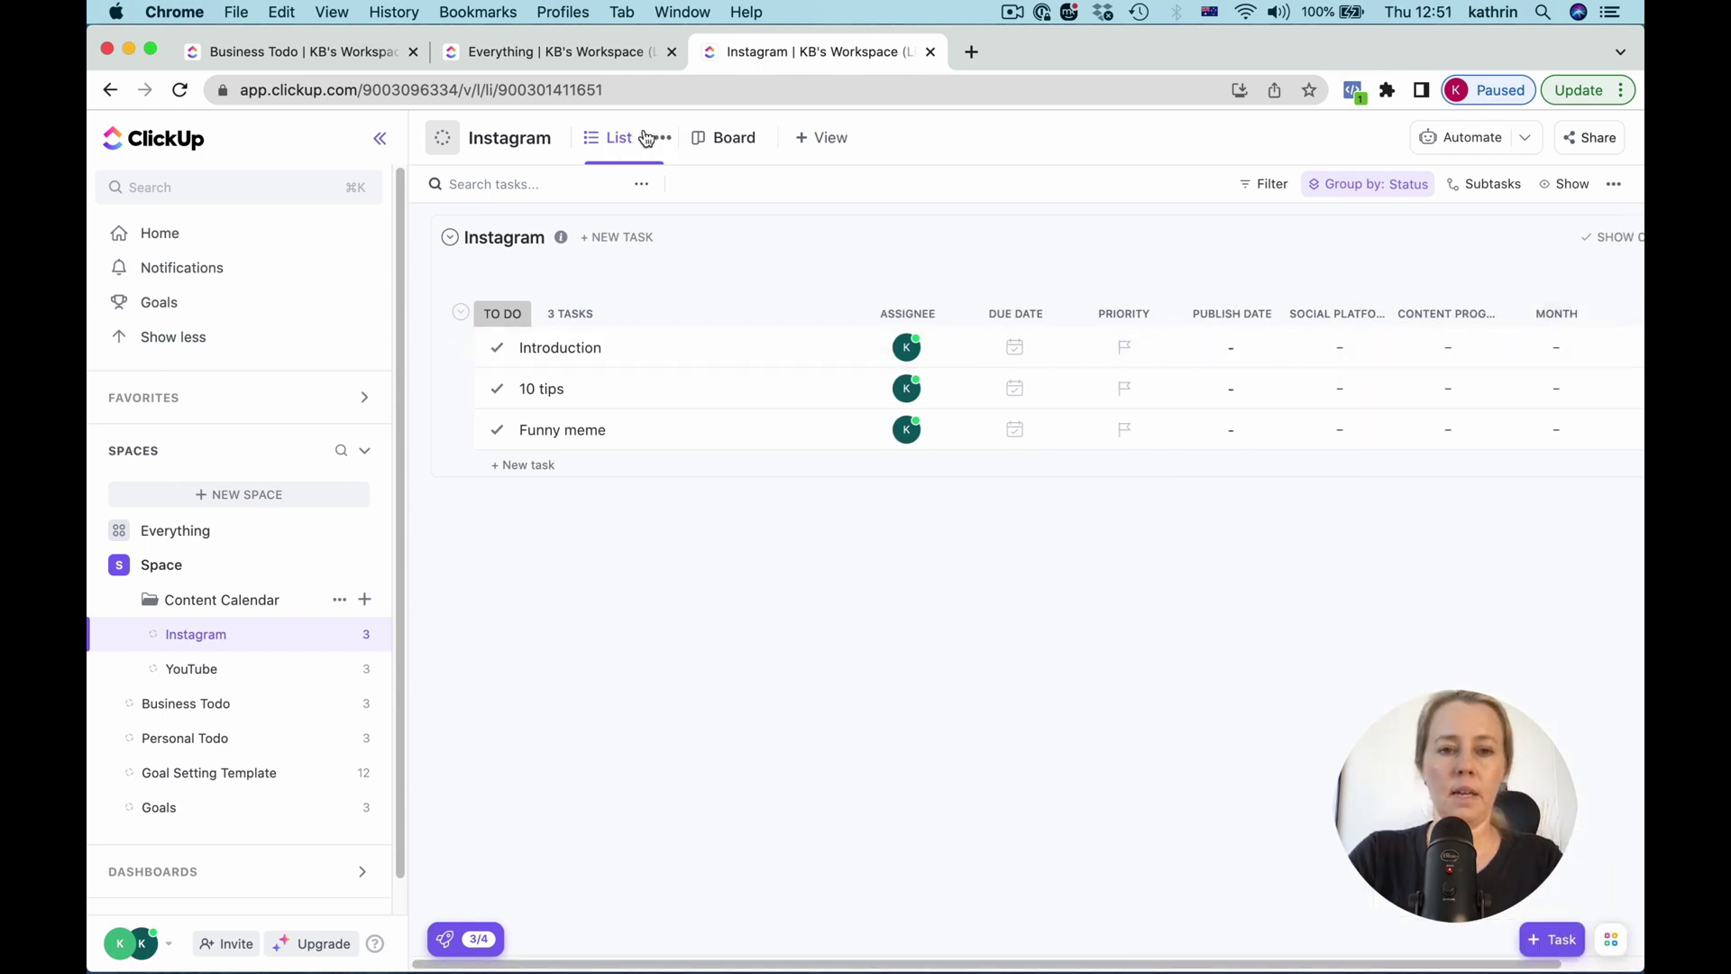
Step: Rename the Instagram list view tab to 'IG Progress'
left_click(662, 138)
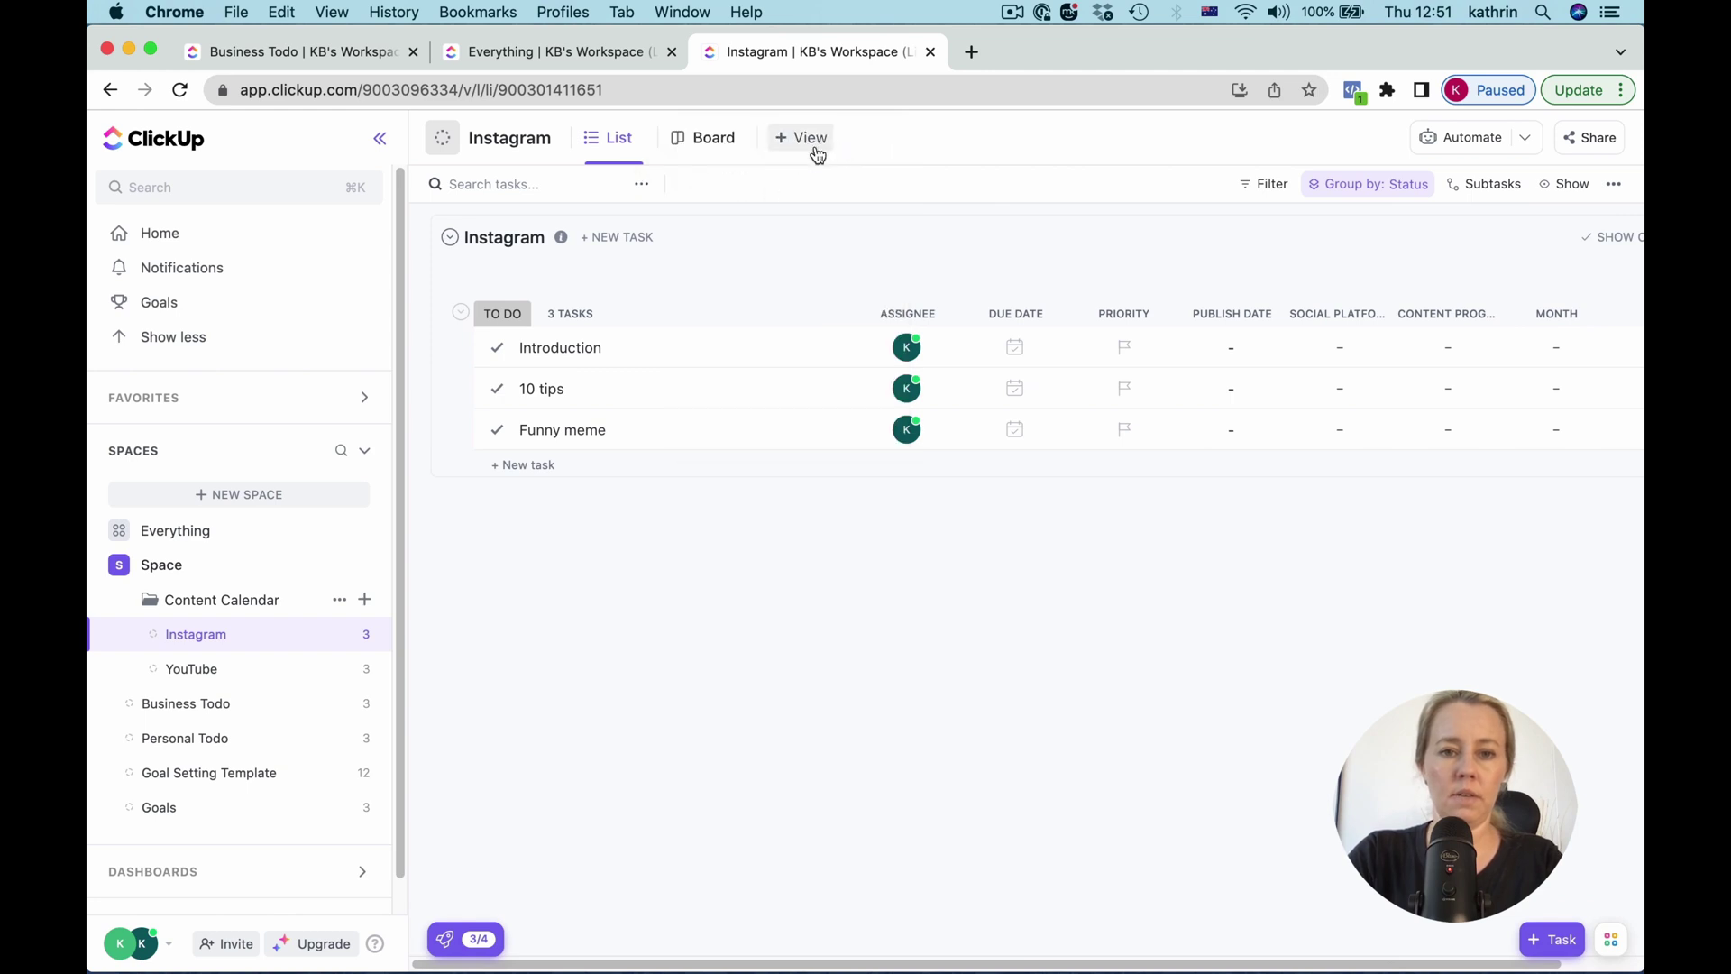
double_click(629, 140)
key("BackSpace")
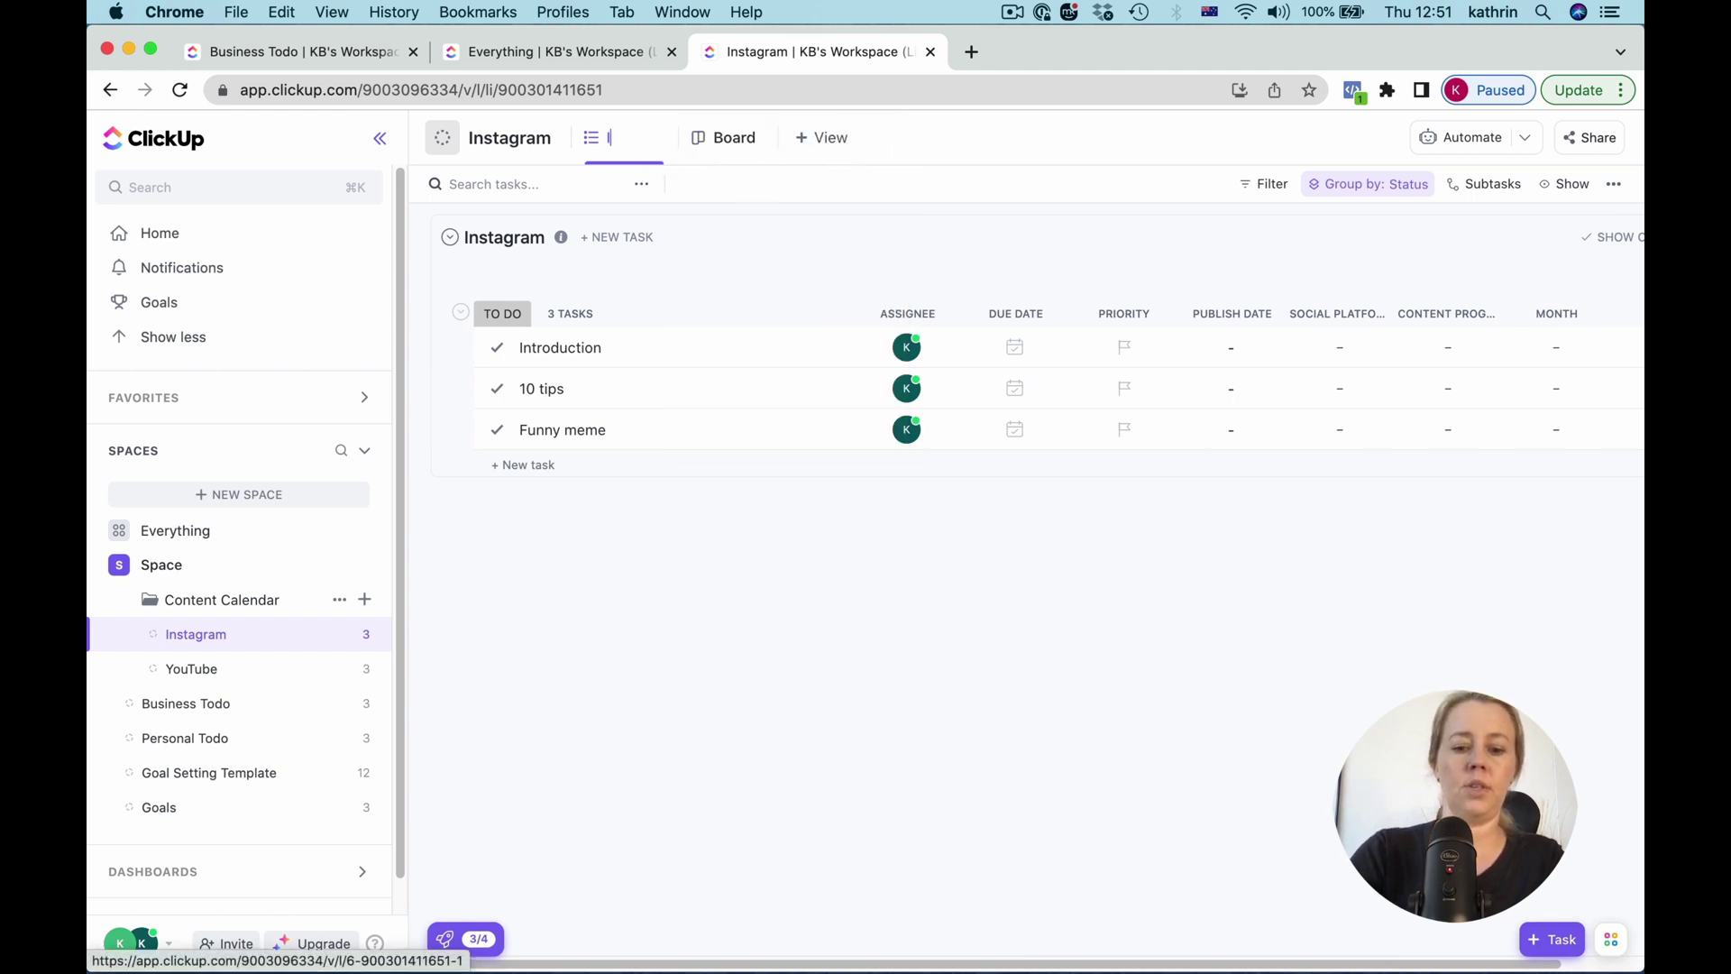
type("IG Pipel")
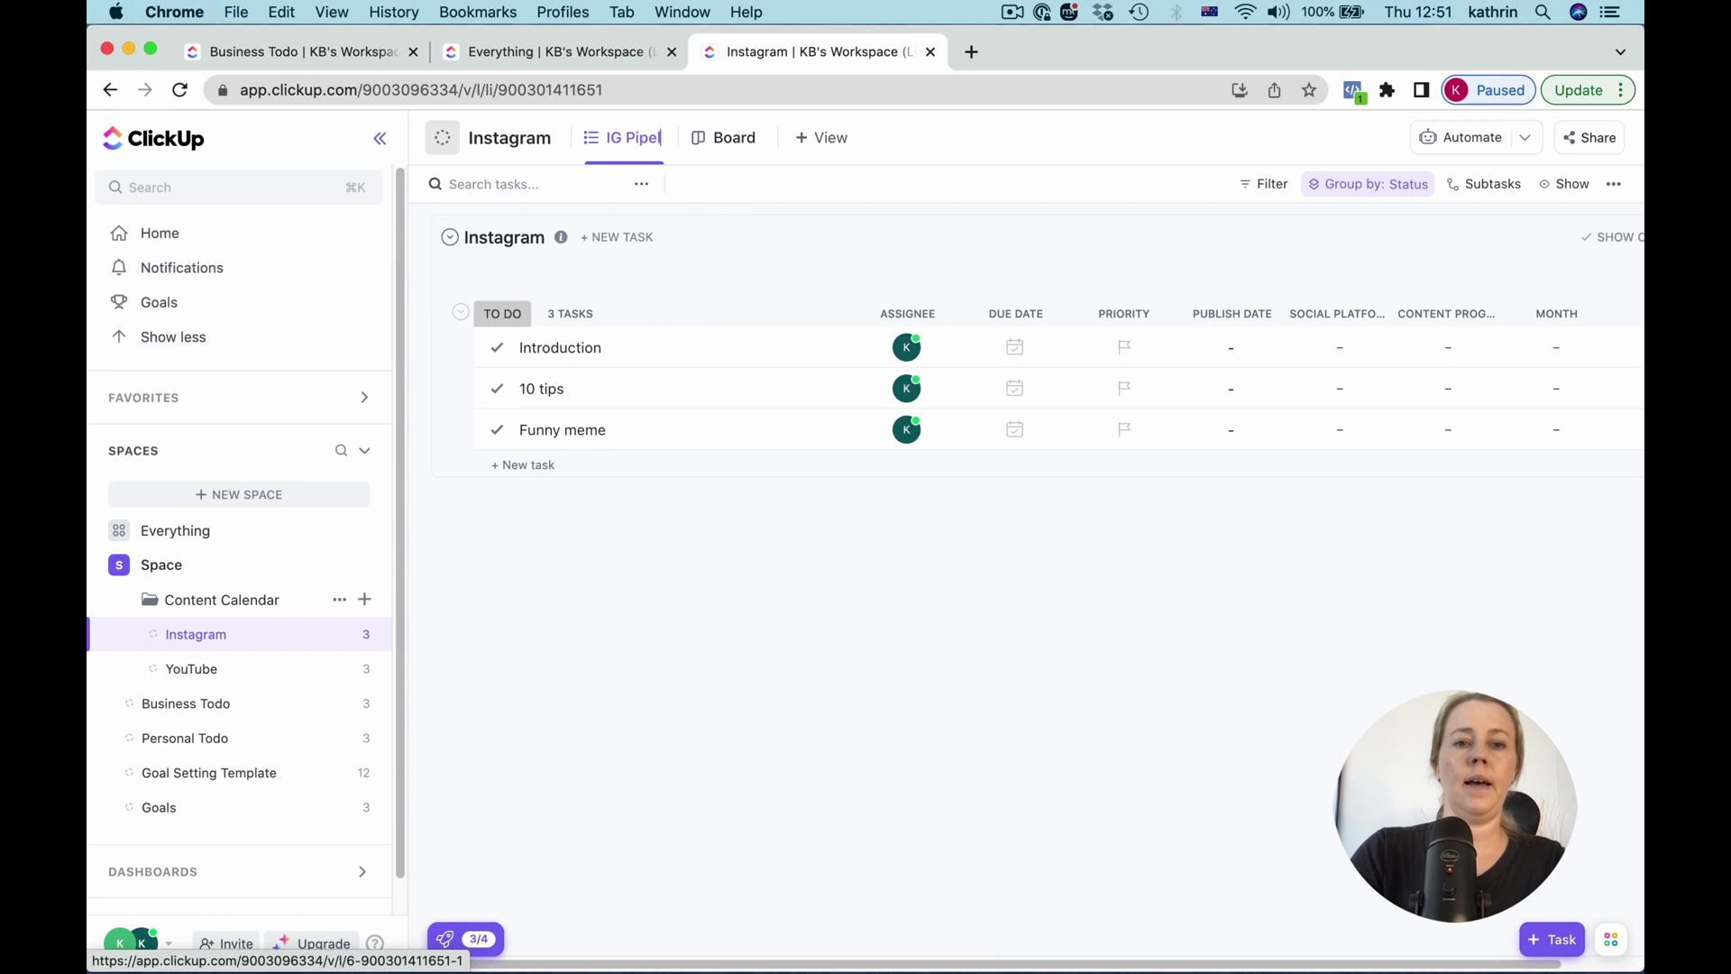
key("BackSpace")
key("BackSpace")
key("BackSpace")
type("ogre")
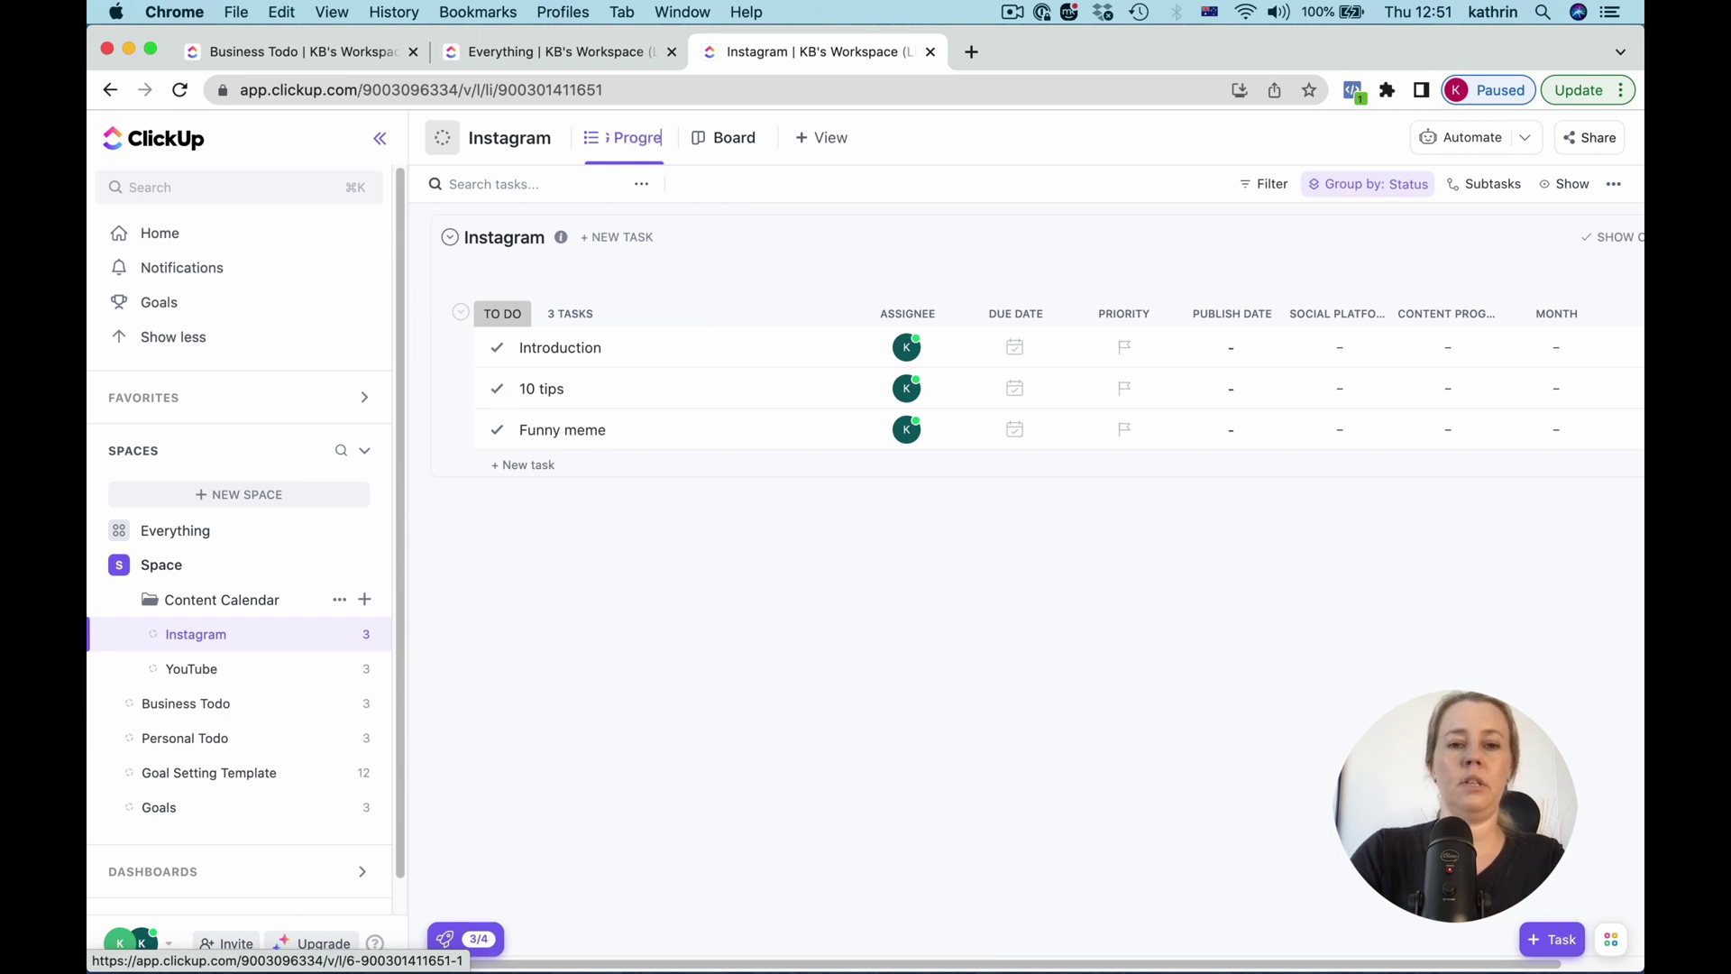
type("ss")
key("Return")
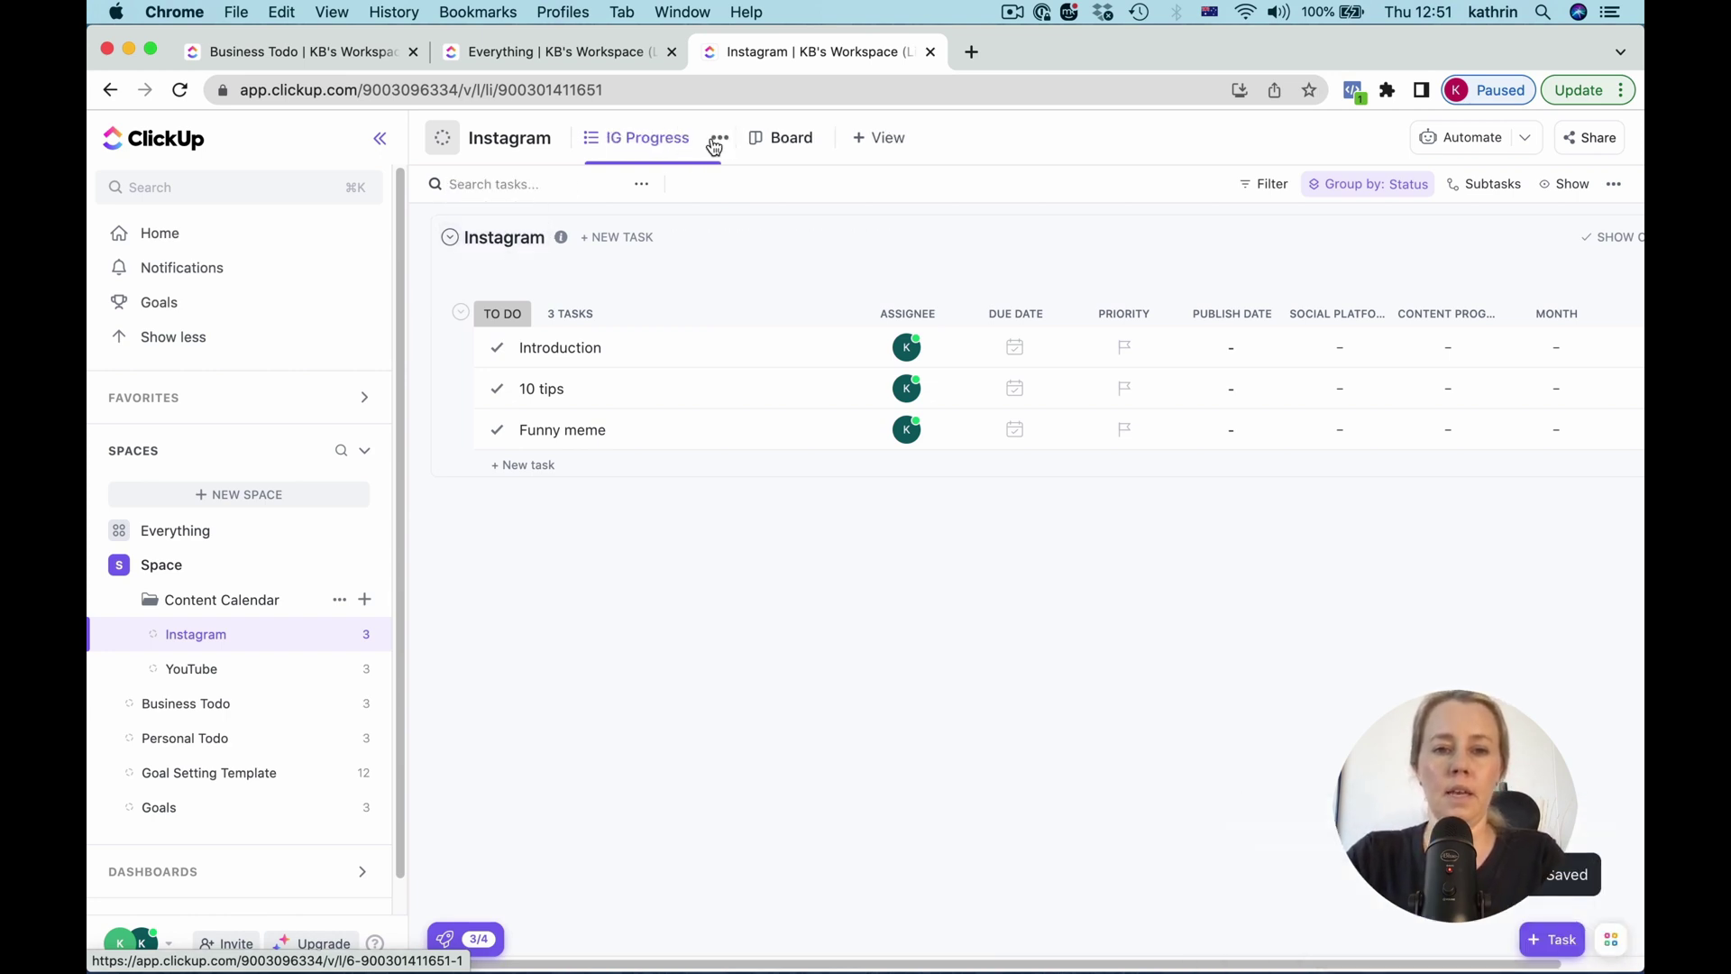
left_click(717, 140)
left_click(792, 217)
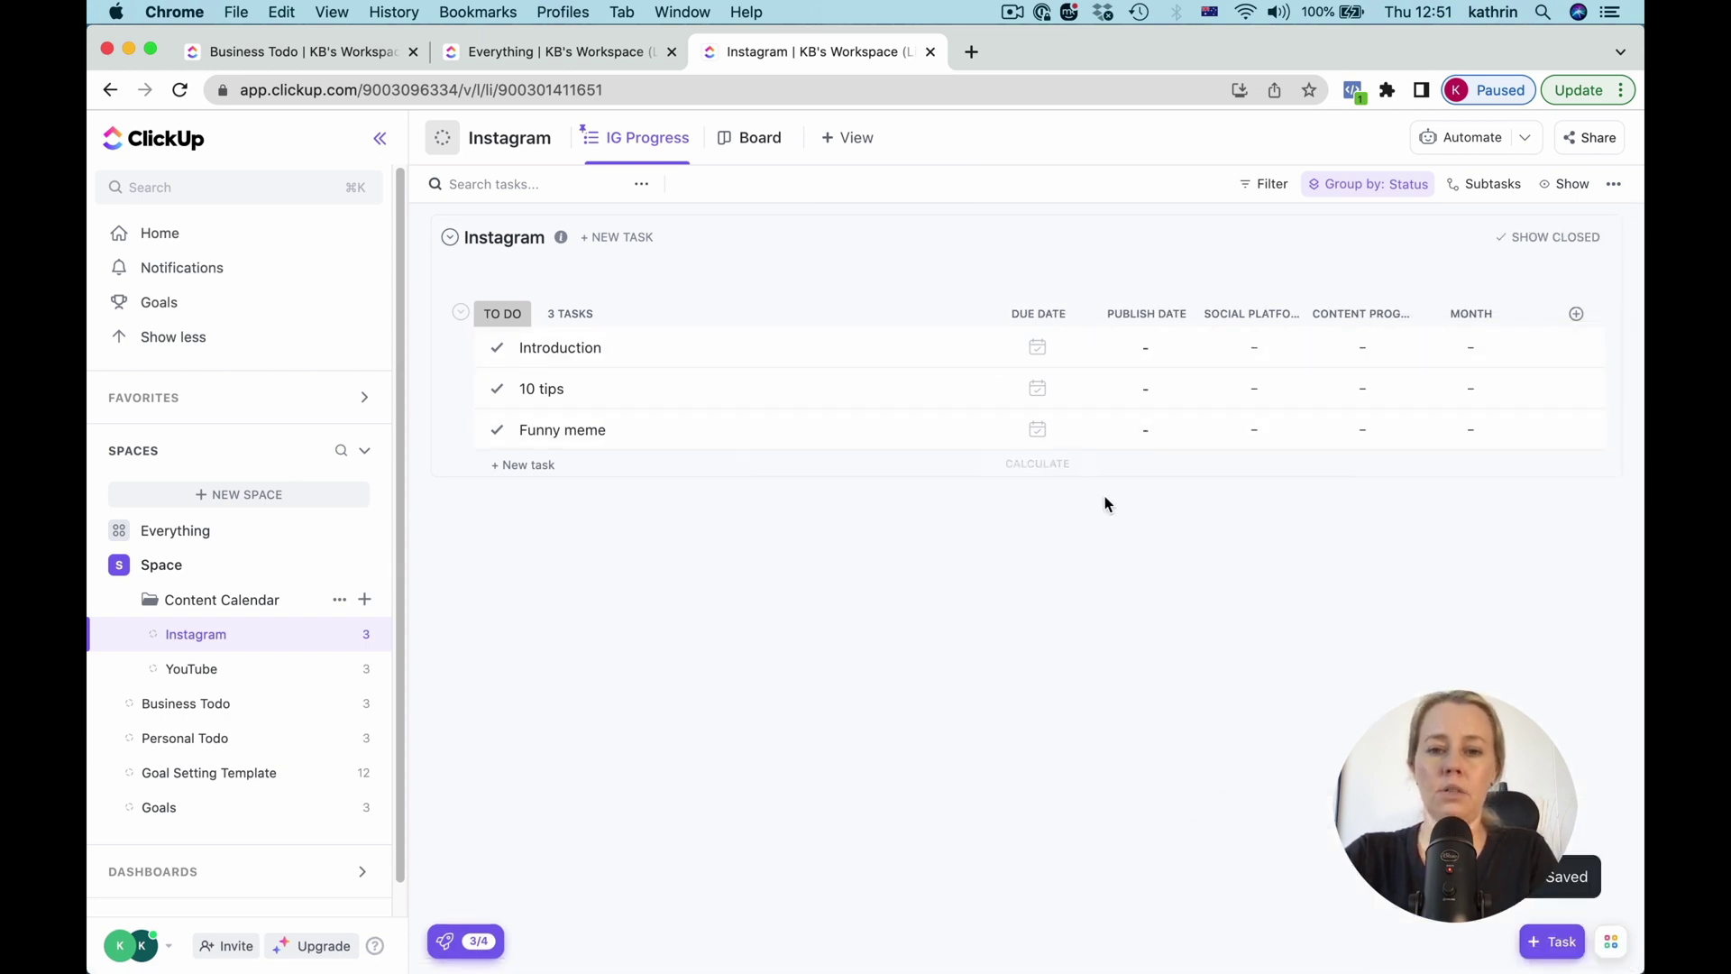
Step: Set publish dates April 2, April 4 and April 6 for Introduction, 10 tips and Funny meme
left_click(1146, 351)
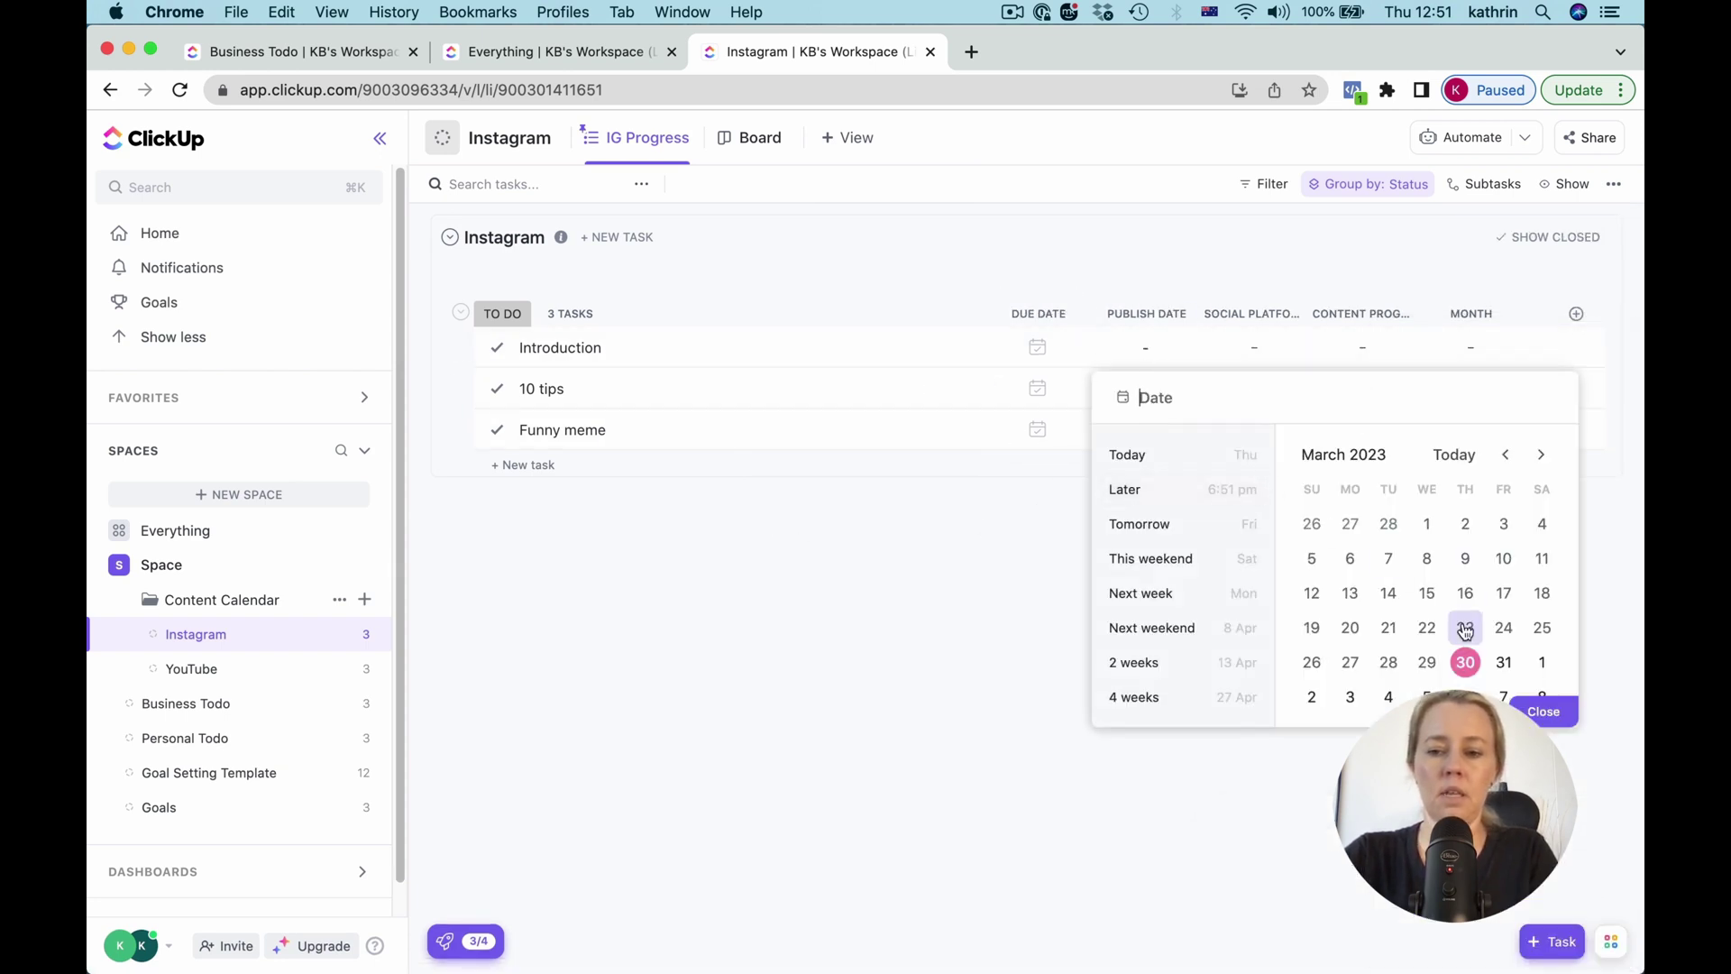
left_click(1311, 697)
left_click(950, 581)
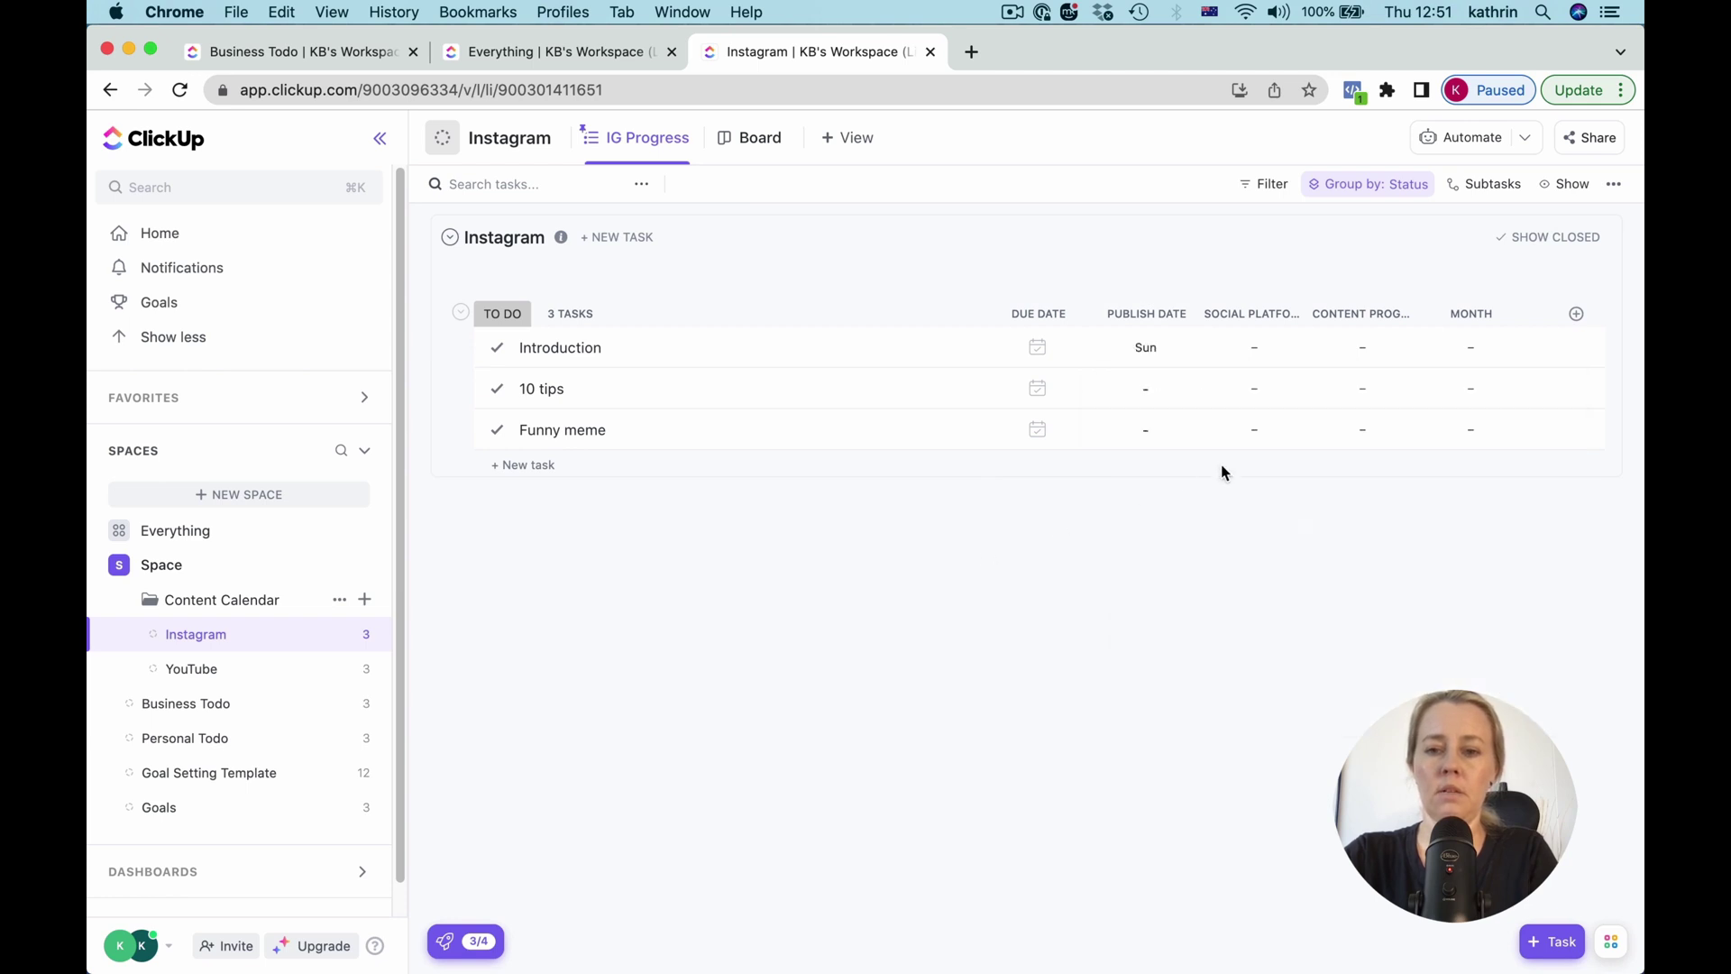
left_click(1147, 388)
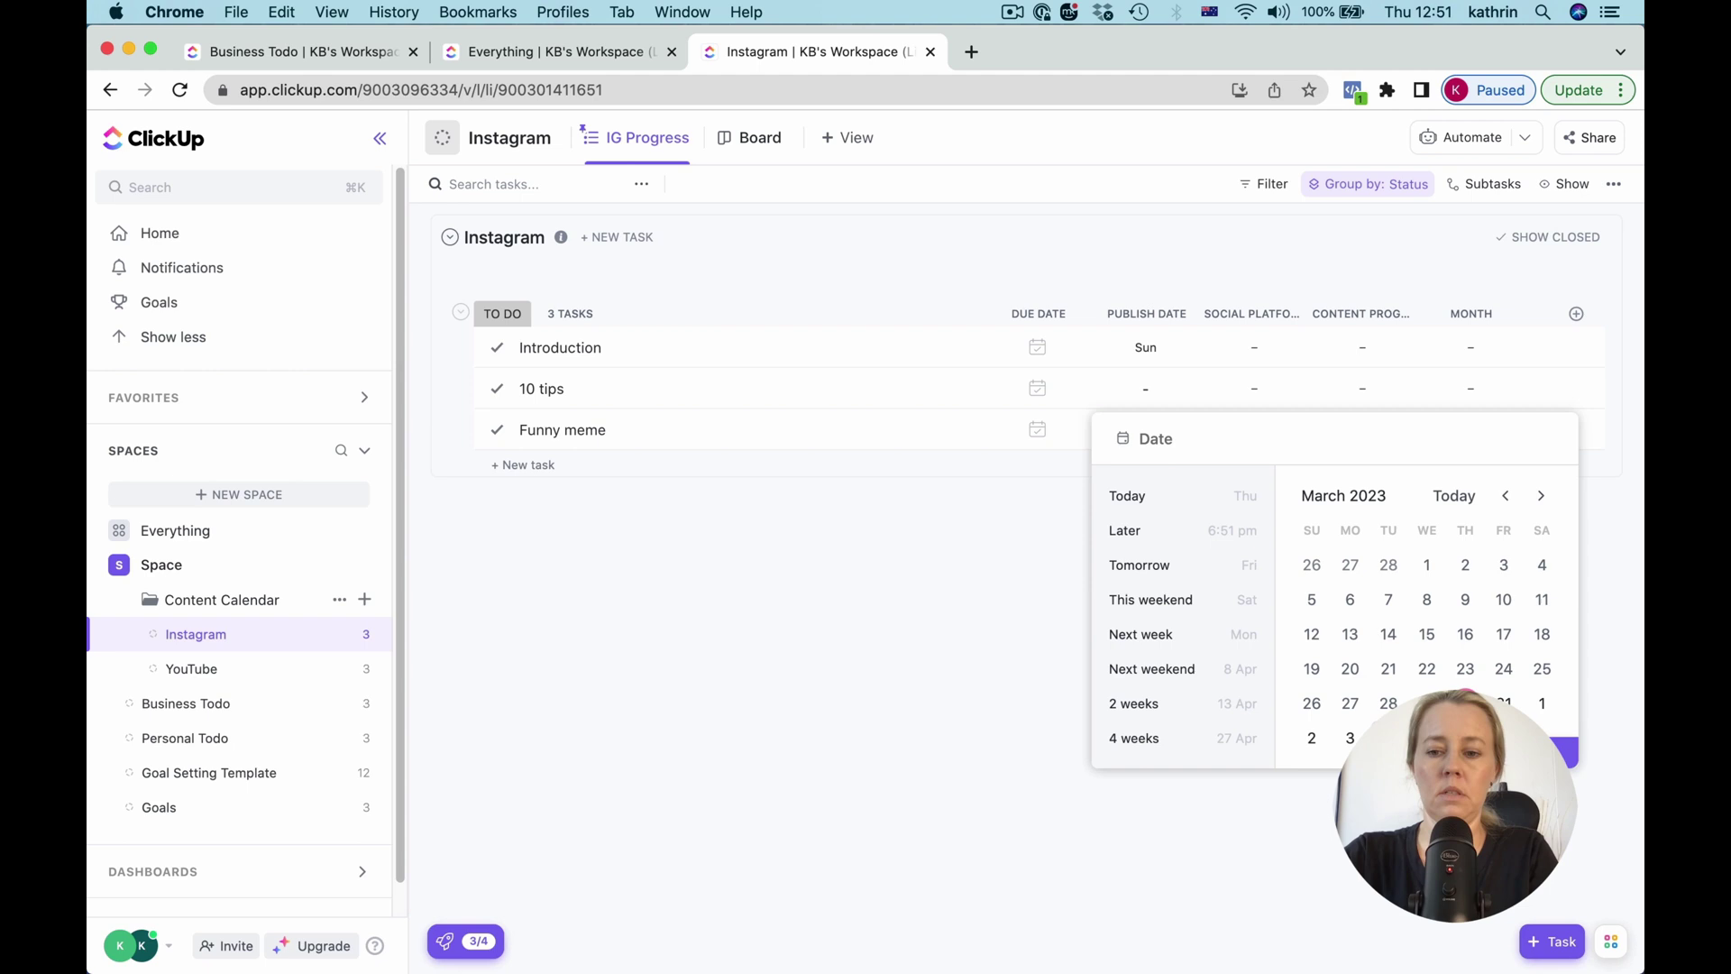
left_click(1388, 738)
left_click(918, 633)
left_click(1146, 429)
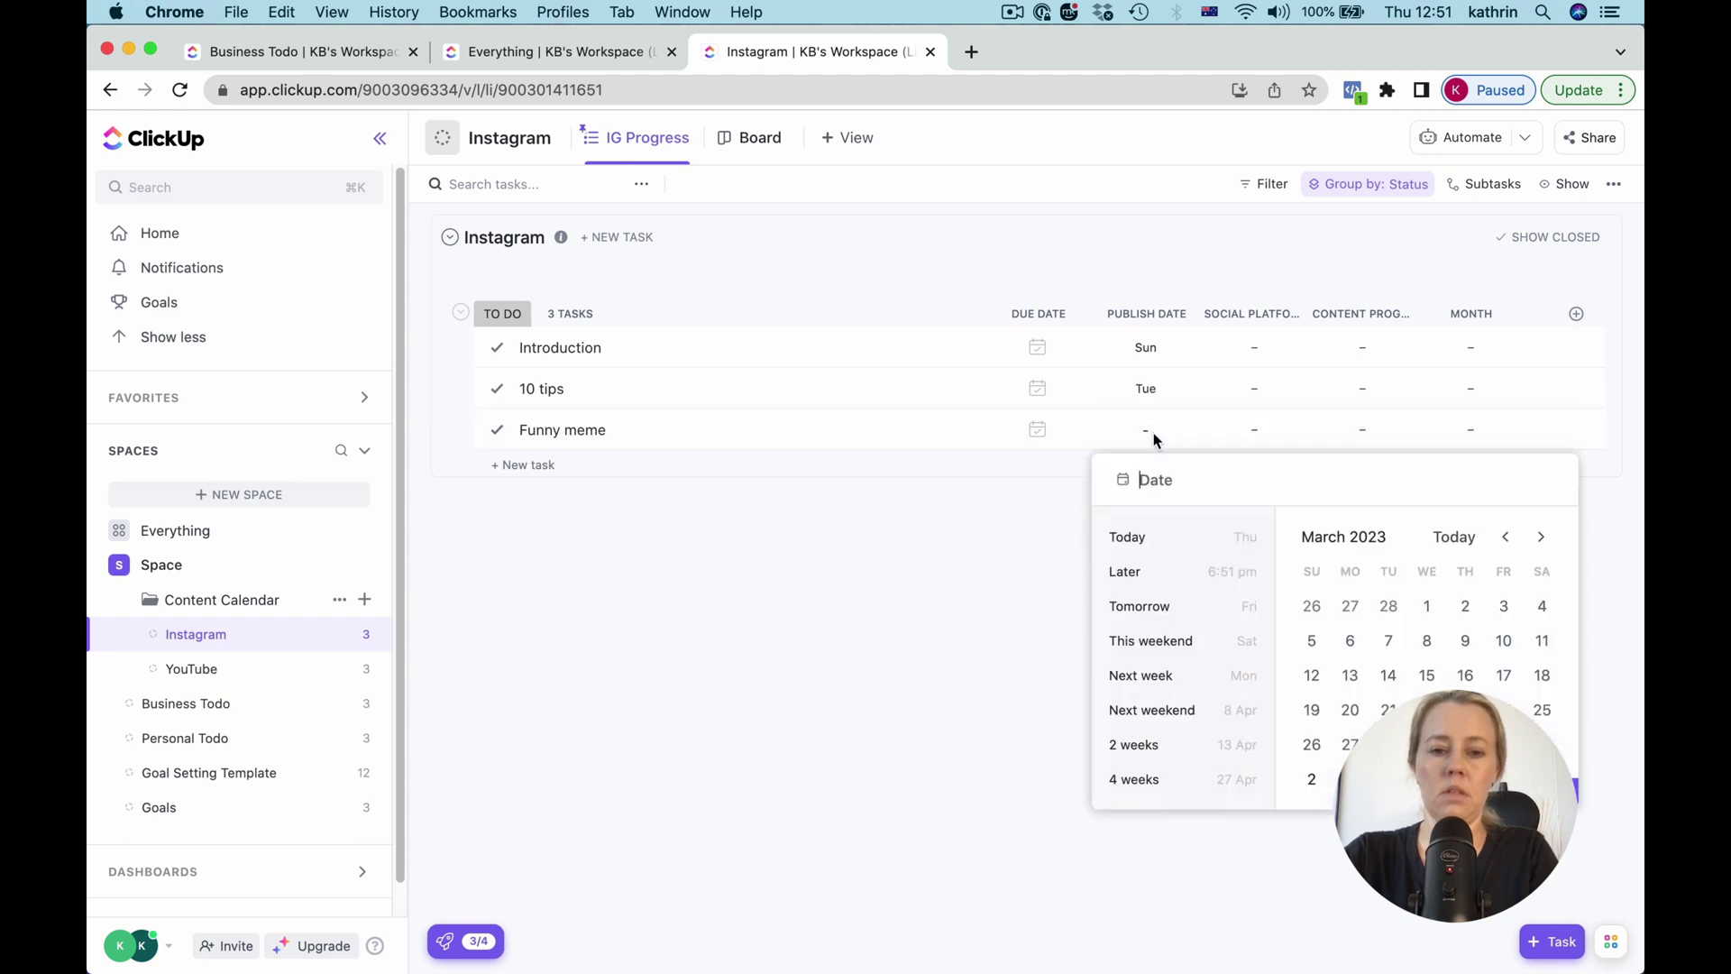
left_click(1465, 777)
left_click(781, 573)
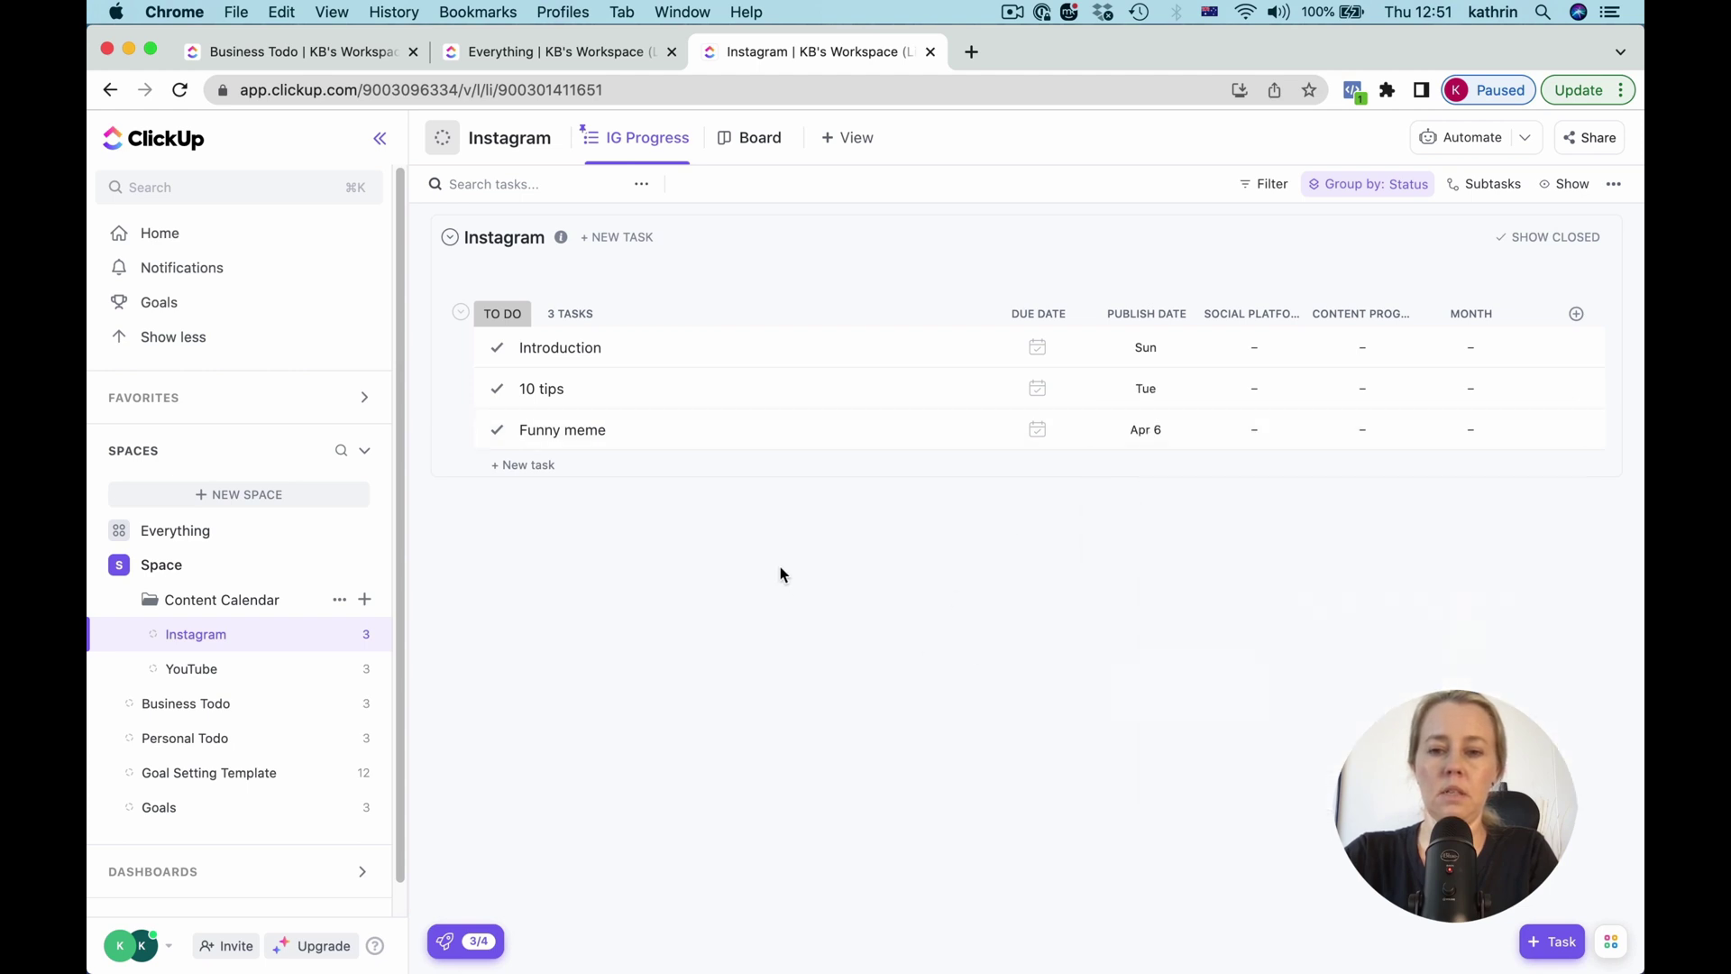
Step: Tag the tasks Instagram and set progress to Outline, Img/Video and Edit
left_click(1266, 351)
left_click(1310, 524)
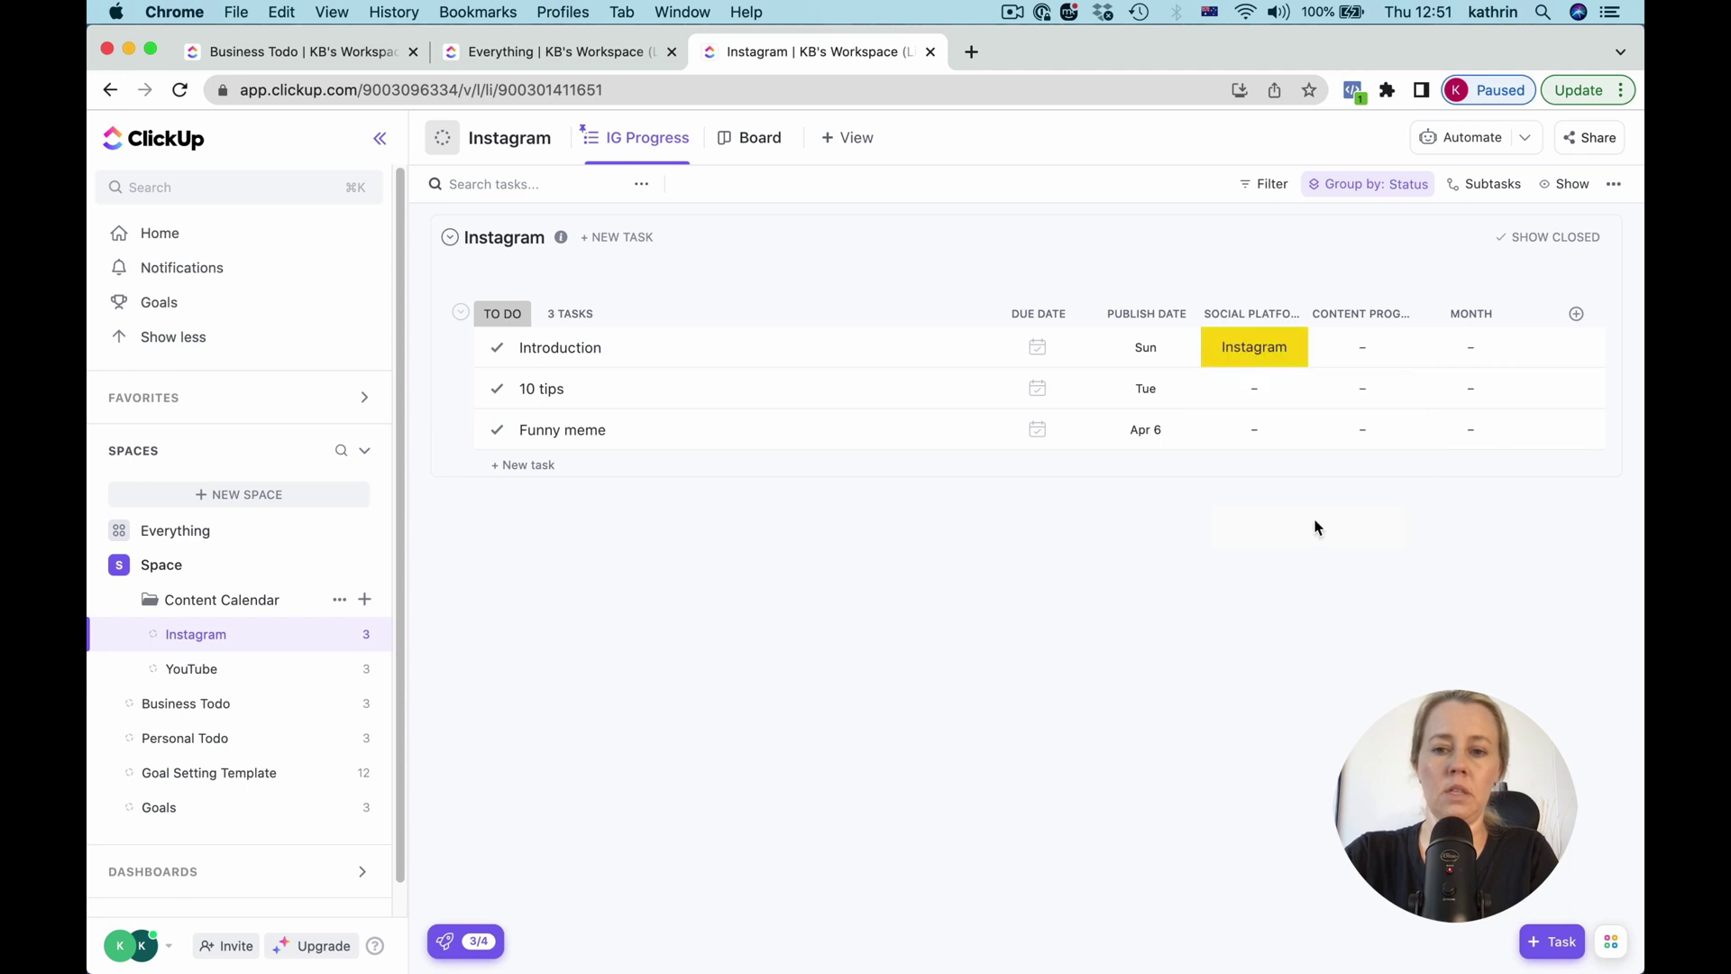
left_click(1362, 348)
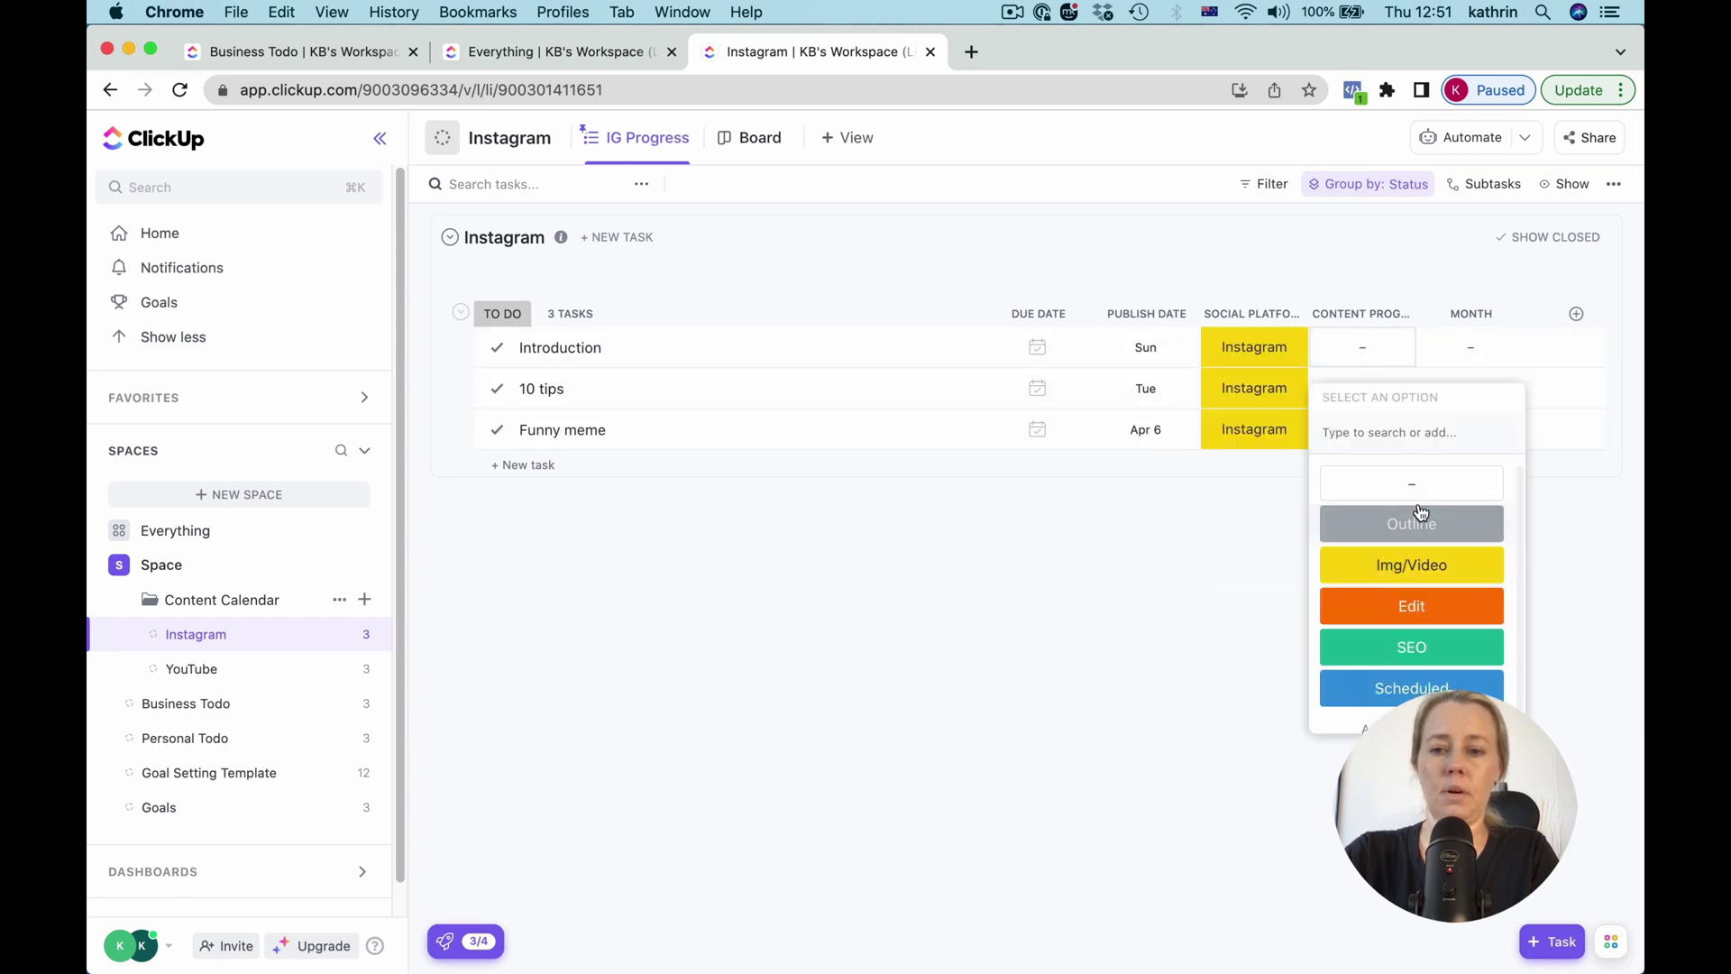
left_click(1422, 516)
left_click(1362, 389)
left_click(1400, 605)
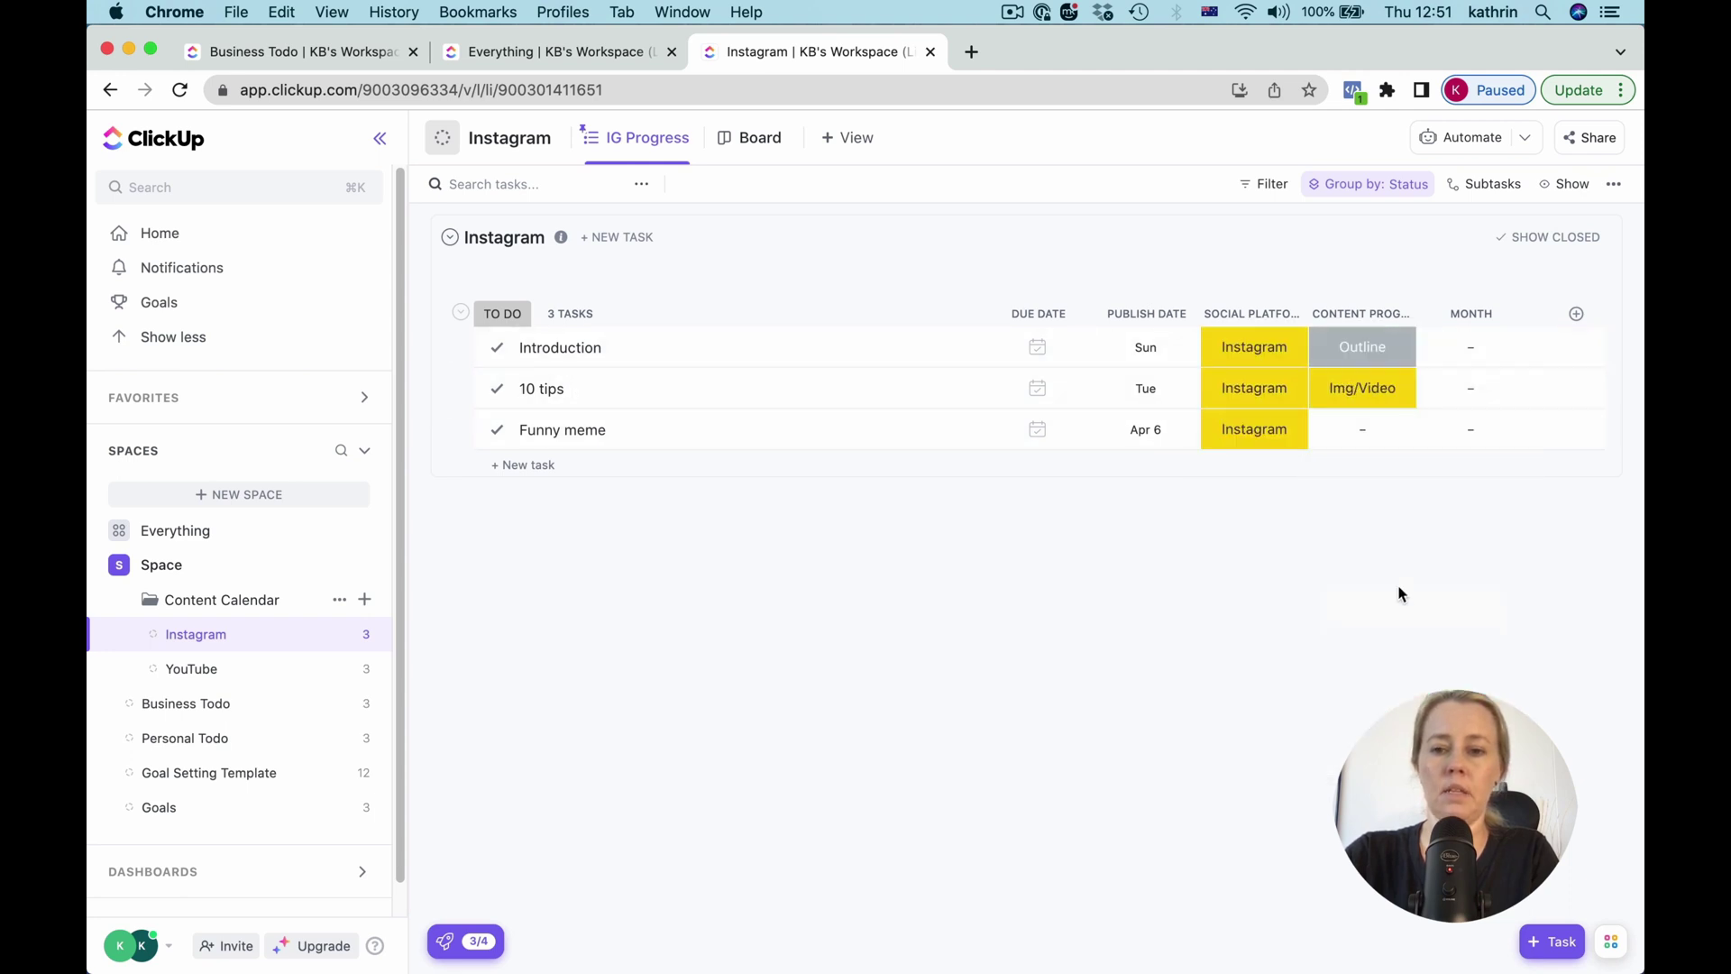
left_click(1369, 434)
left_click(1411, 688)
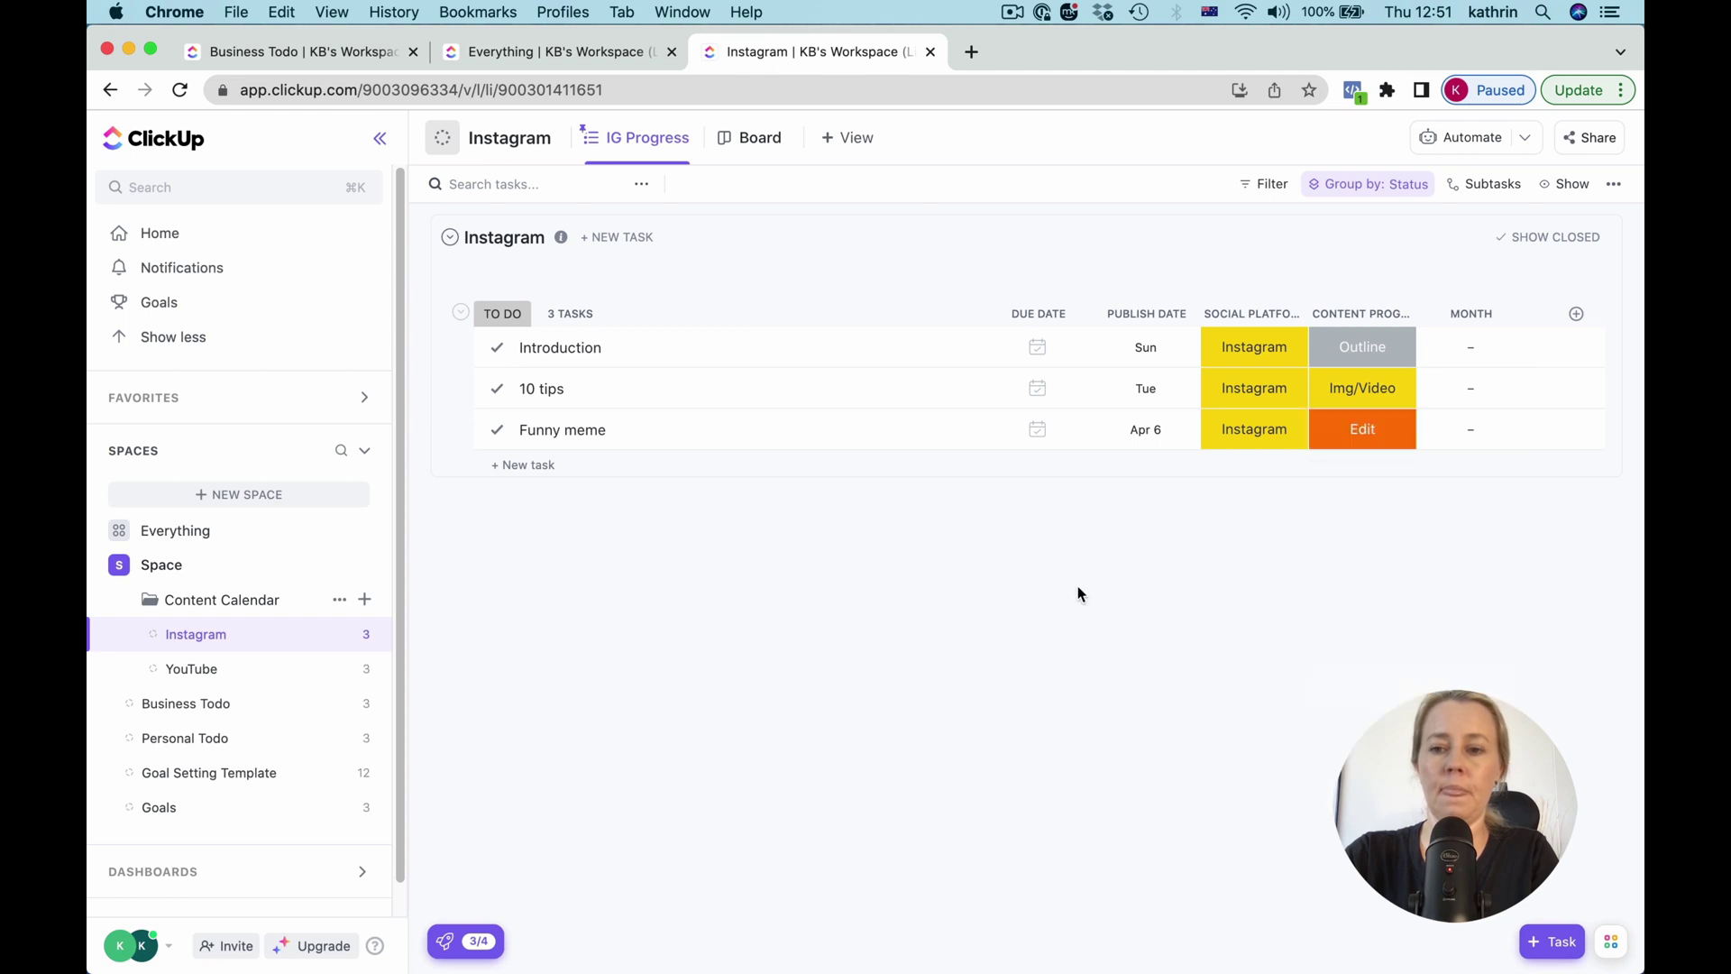
Step: Set the Month of all three Instagram tasks to APR
left_click(1470, 349)
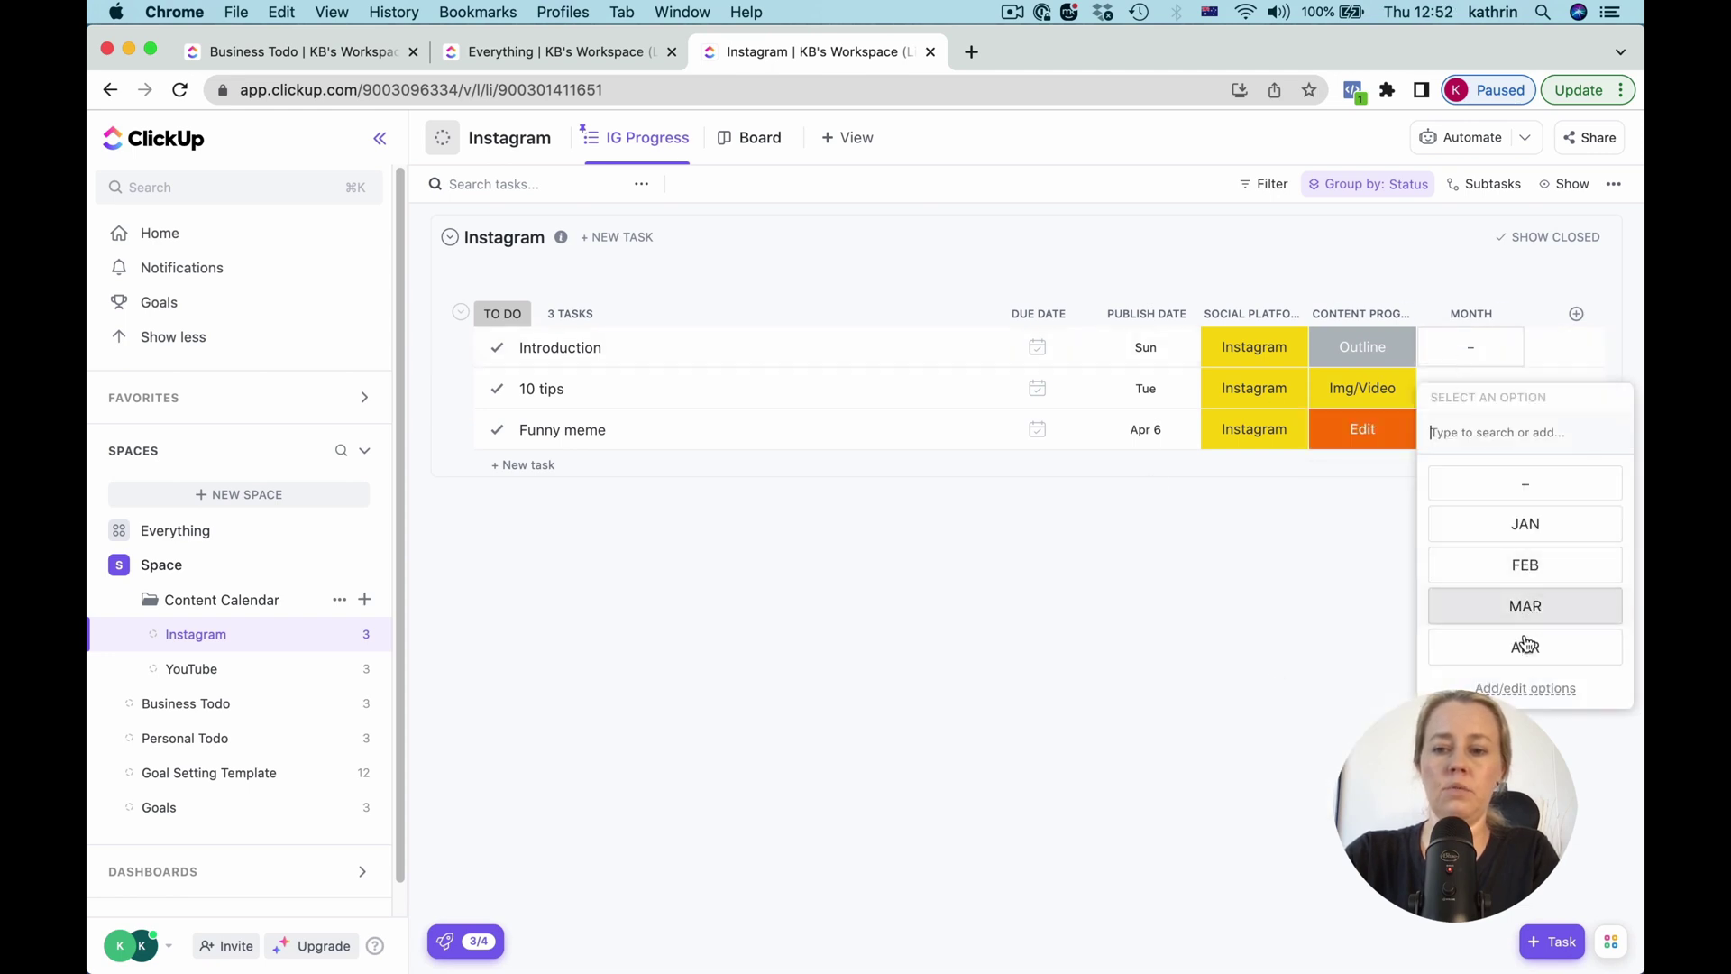
left_click(1522, 647)
left_click(1472, 388)
left_click(1536, 685)
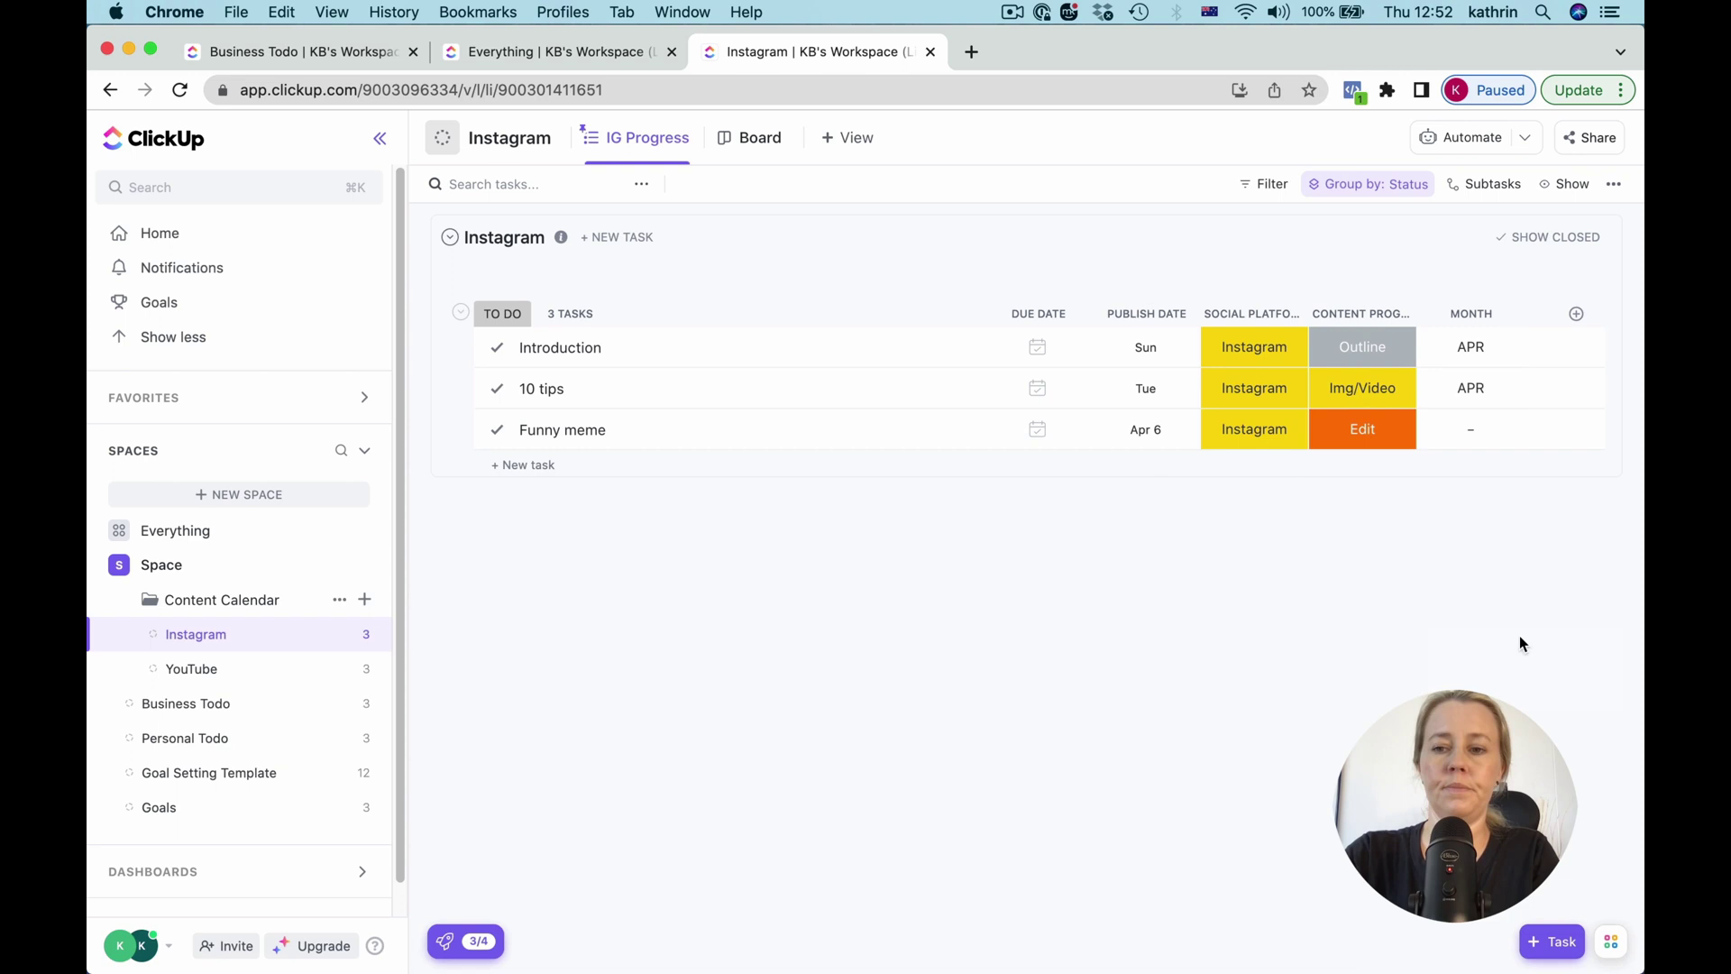
left_click(1484, 446)
left_click(1535, 727)
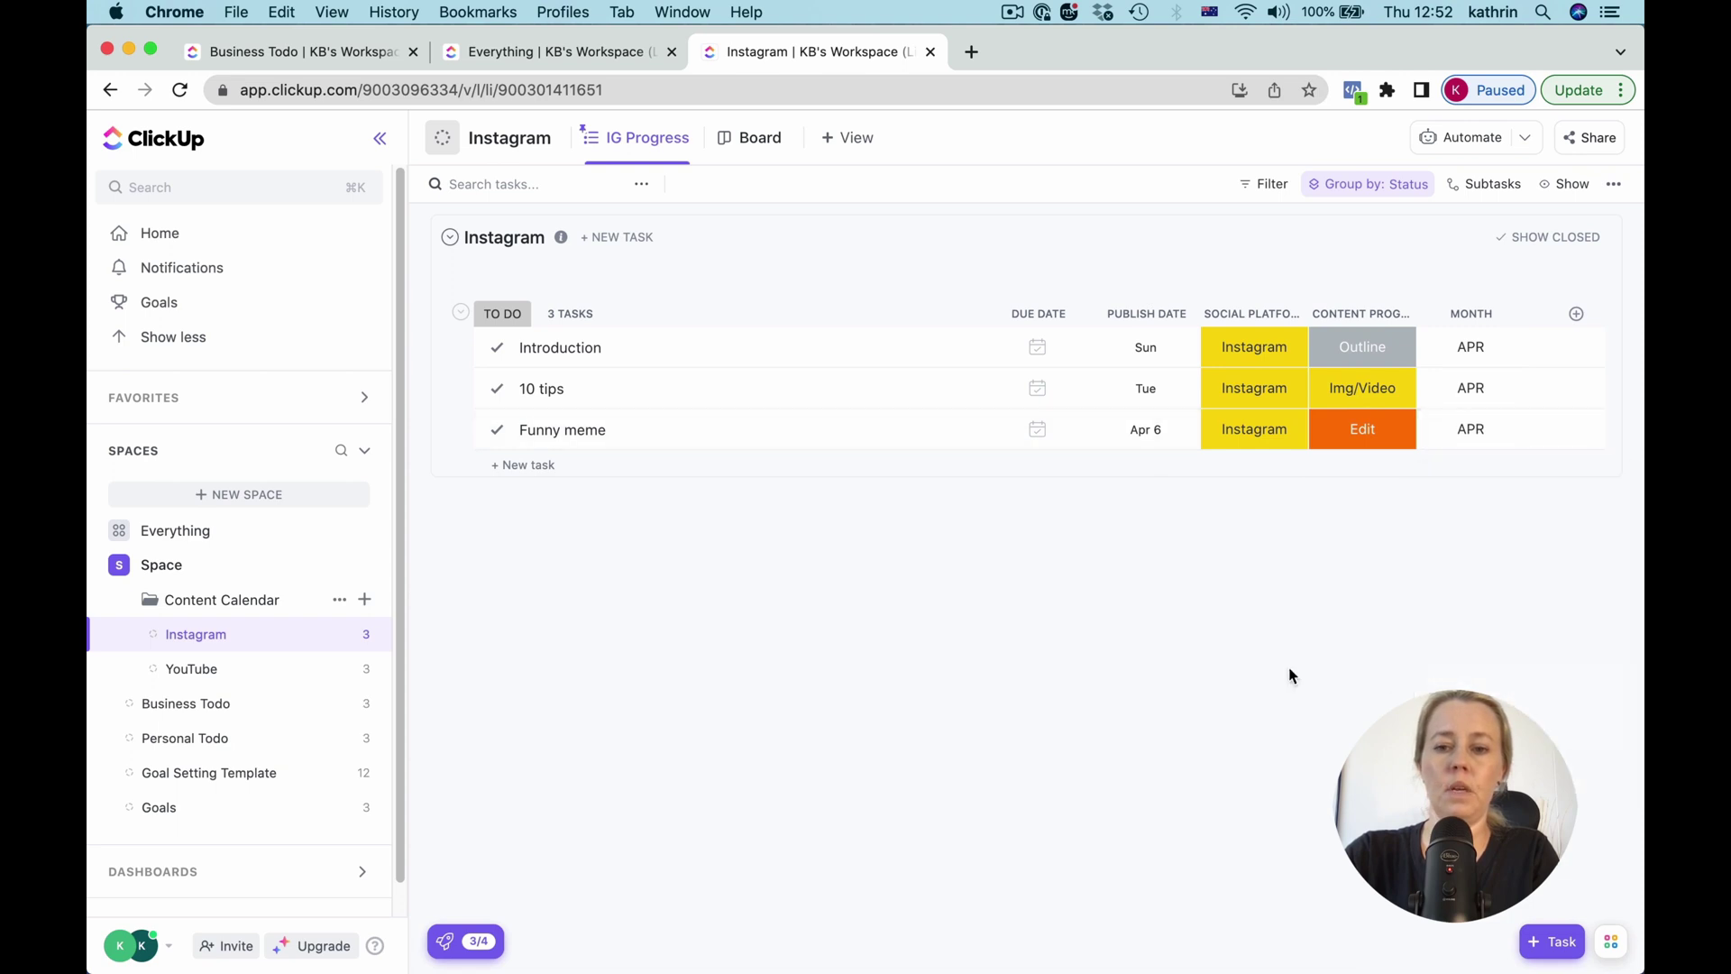
Step: Group IG Progress by the Content Progress custom field and turn on Autosave view
left_click(1397, 191)
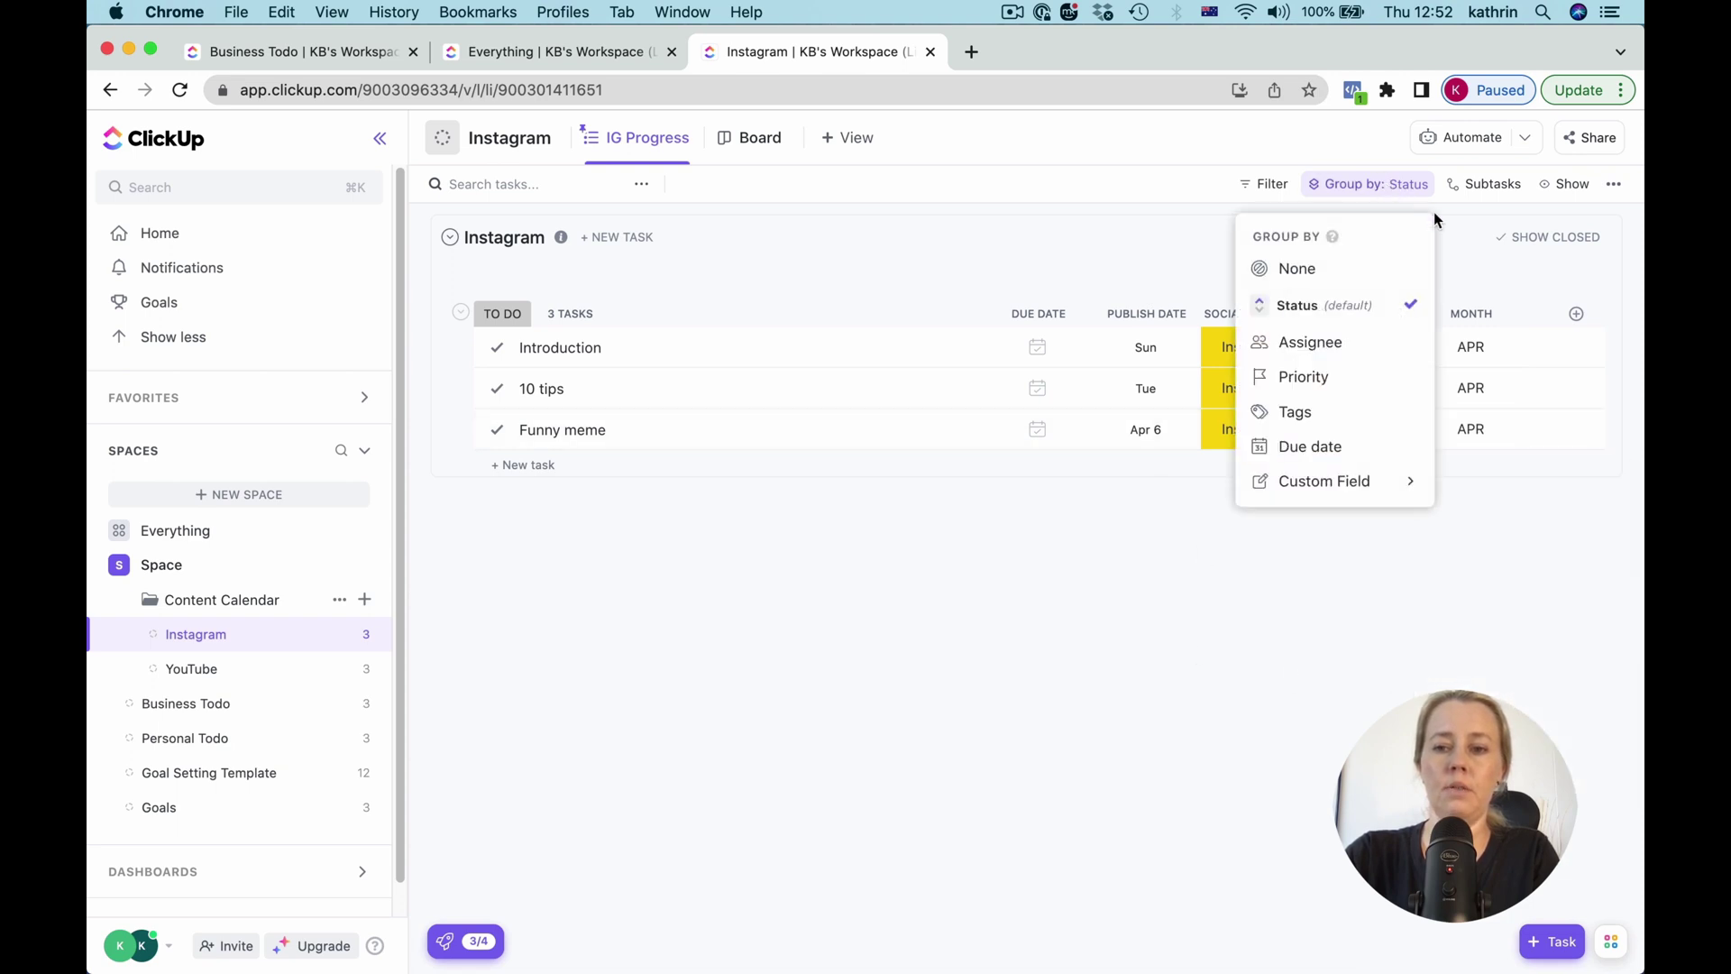
left_click(1362, 484)
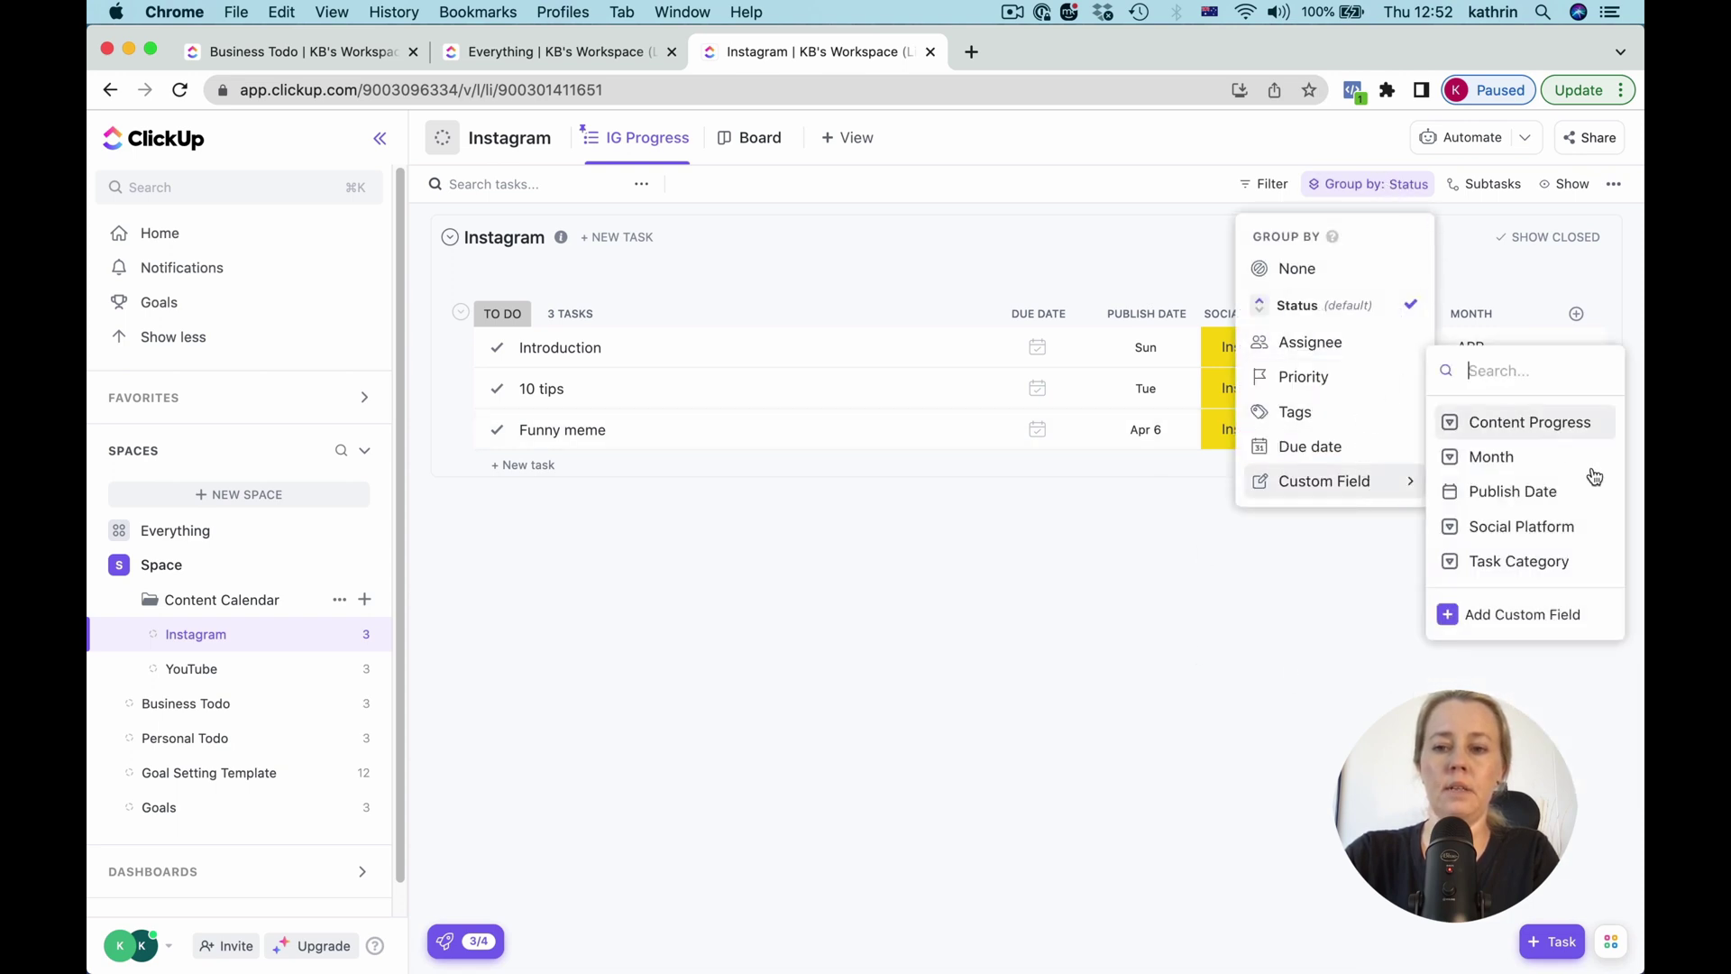
left_click(1559, 424)
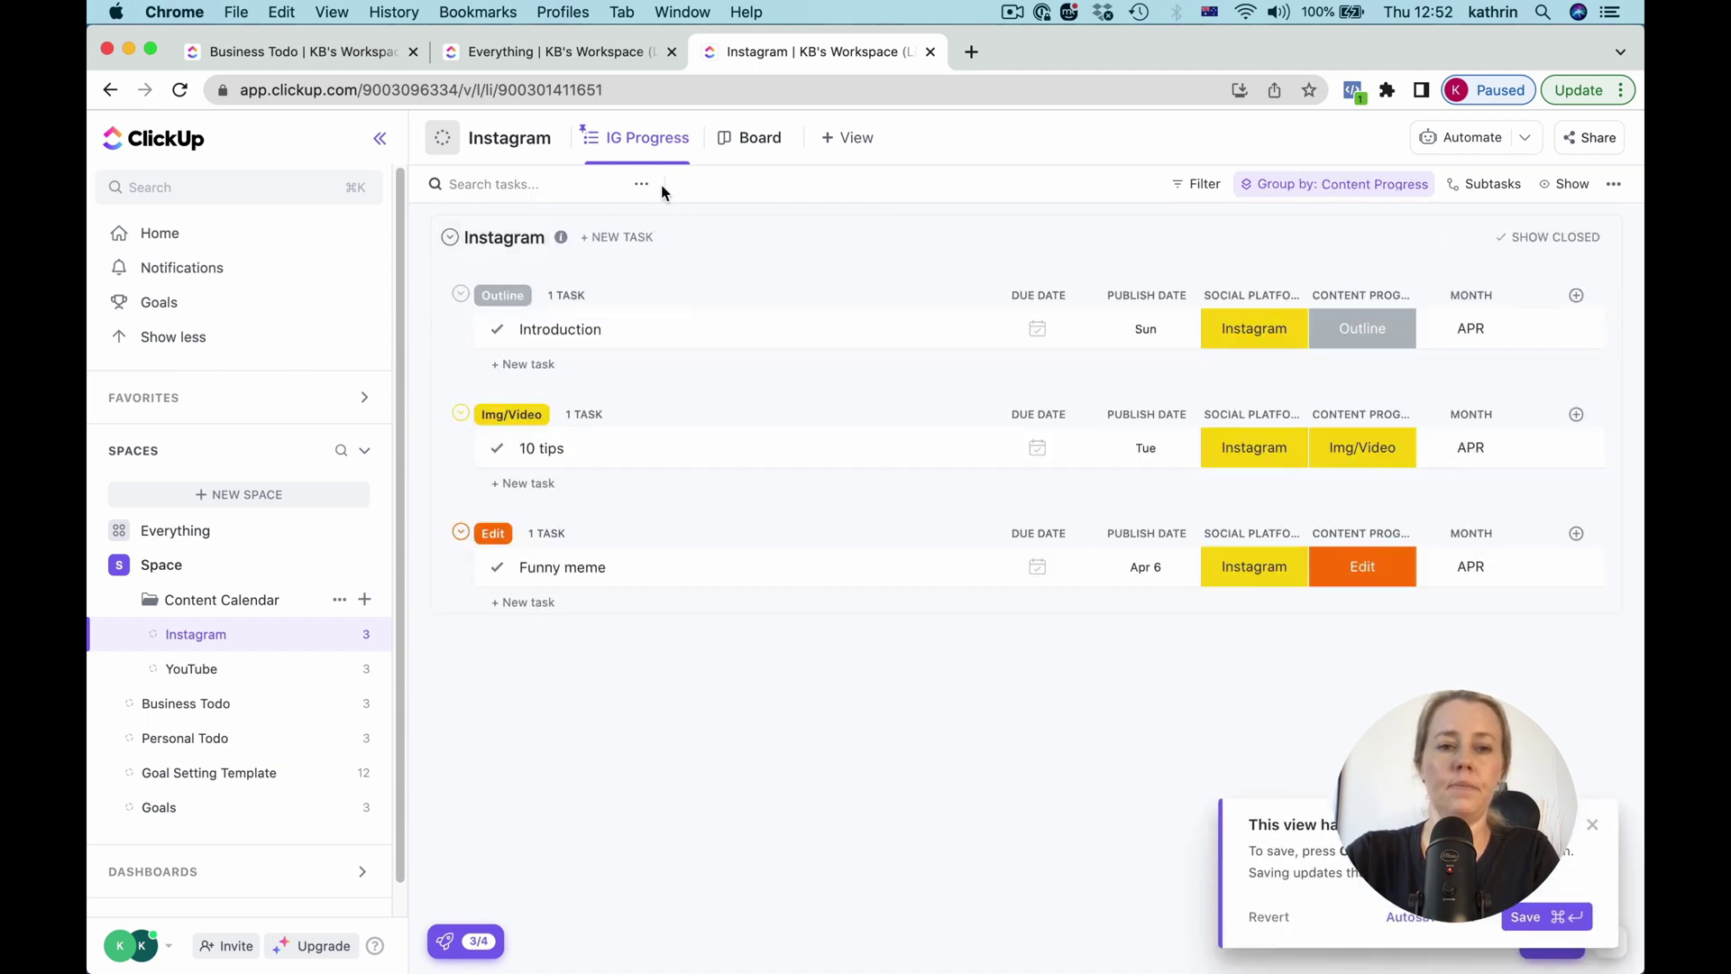
left_click(1614, 182)
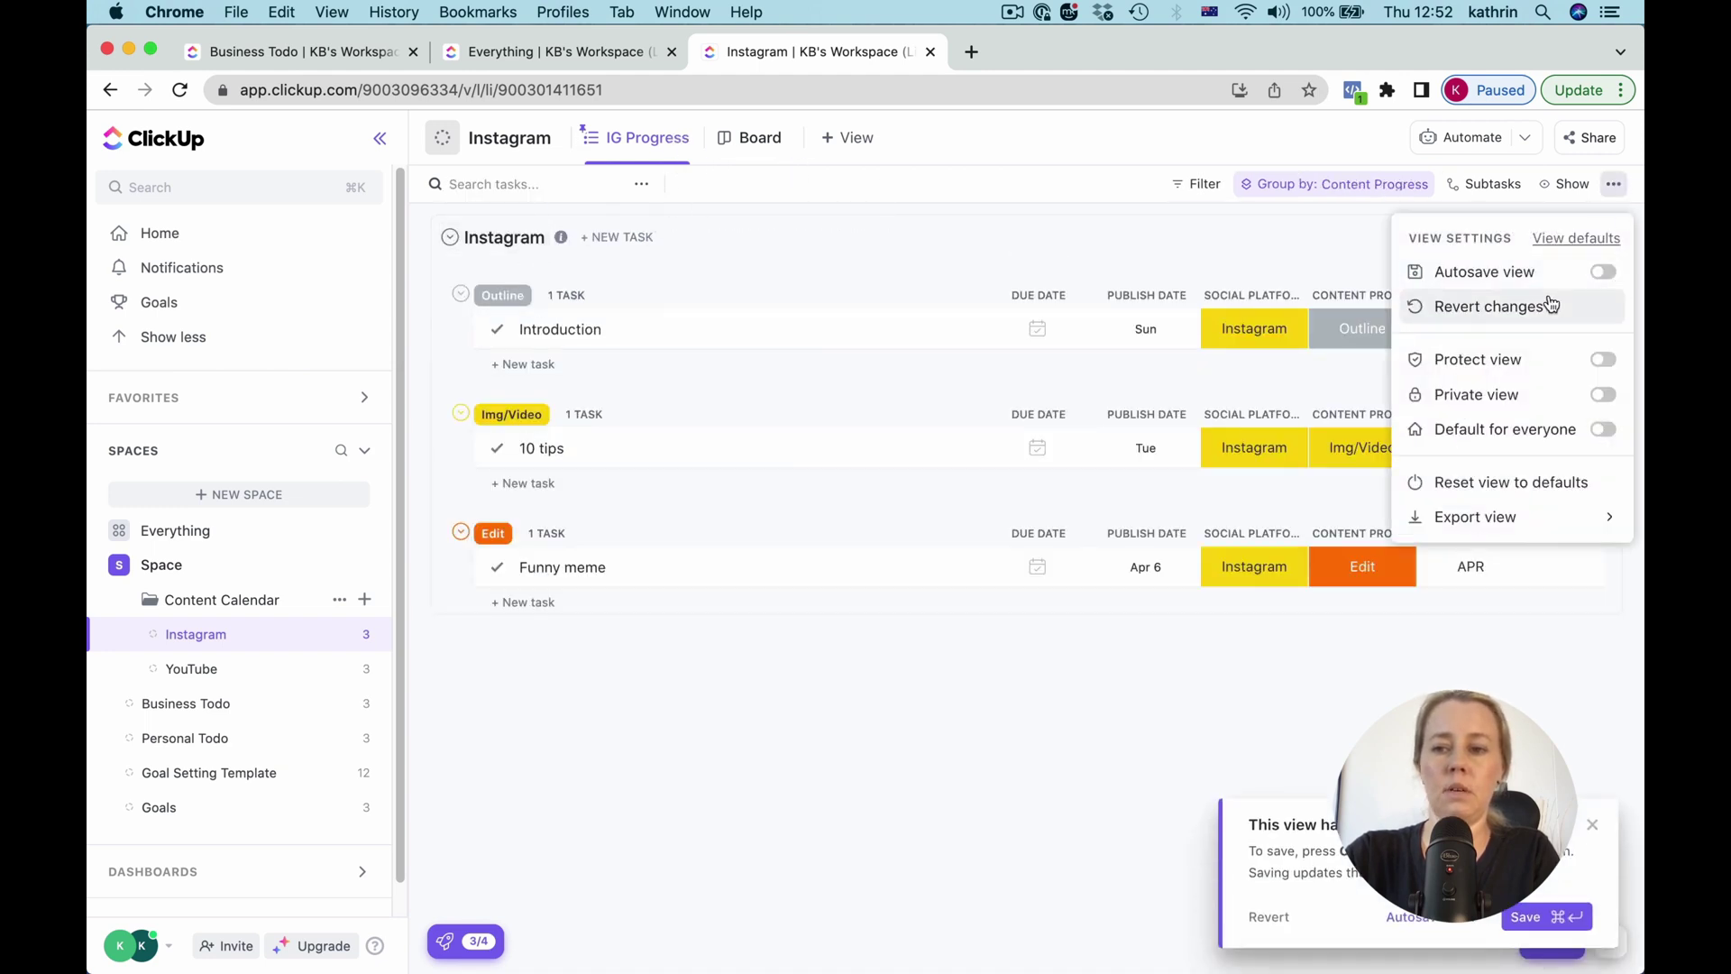
left_click(1602, 272)
left_click(1041, 126)
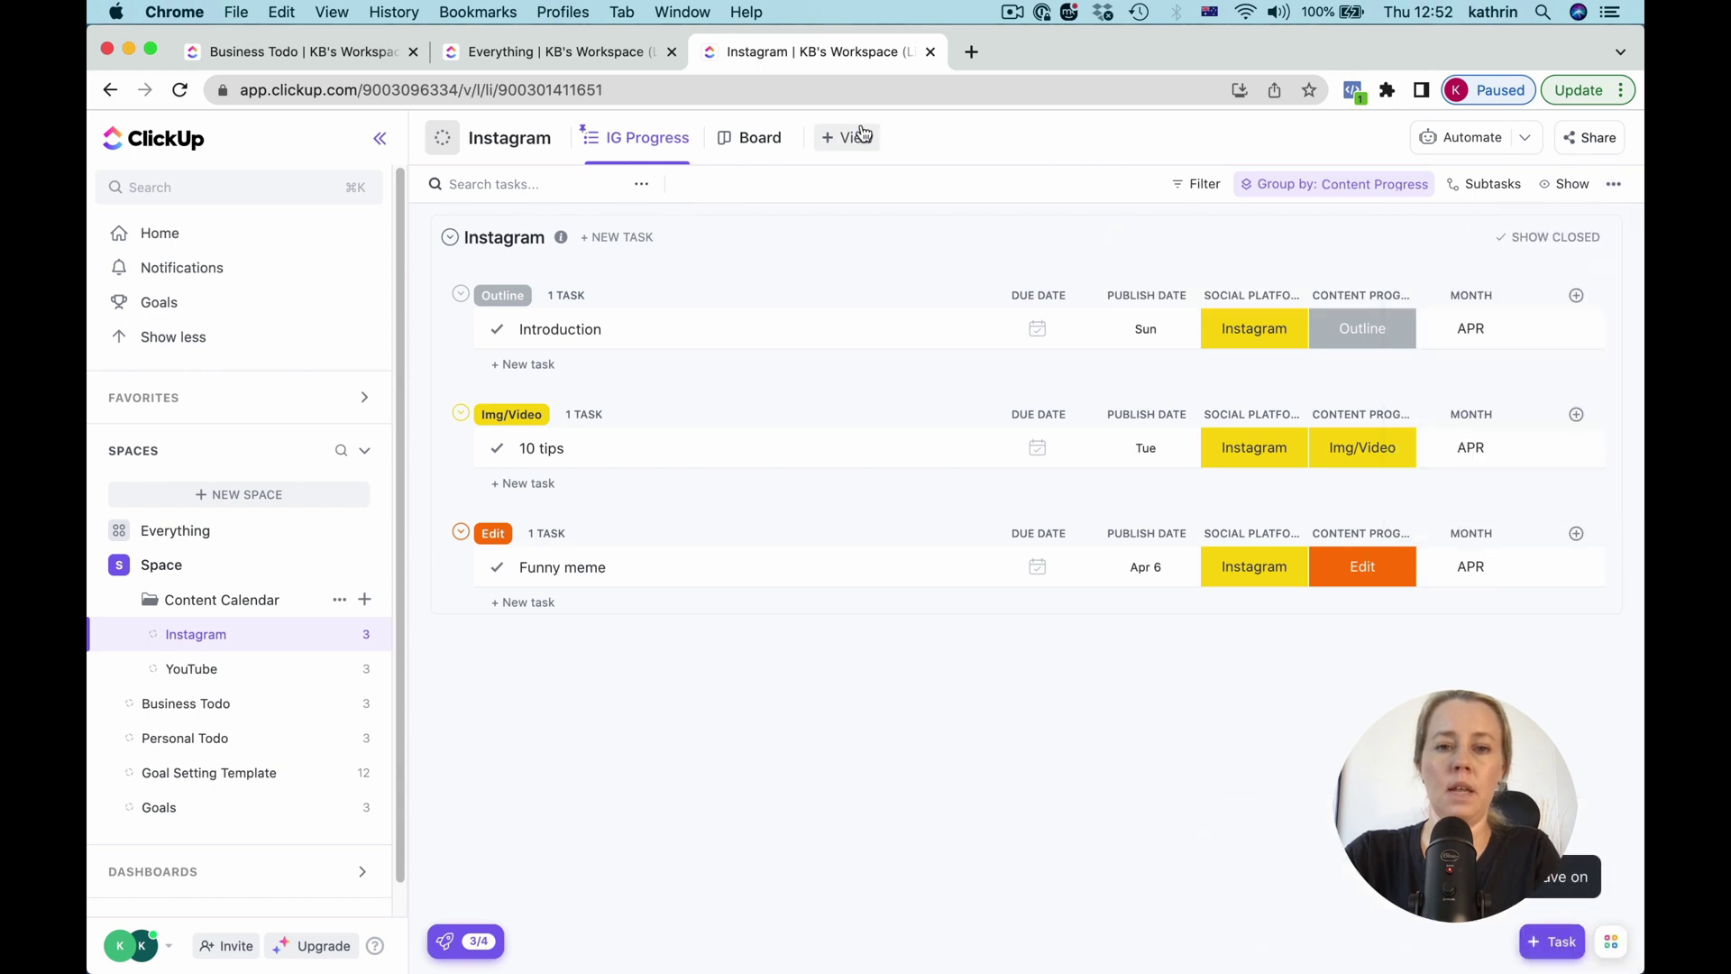
left_click(858, 137)
Step: Add a Calendar view showing April 2023, placed right after IG Progress
left_click(915, 310)
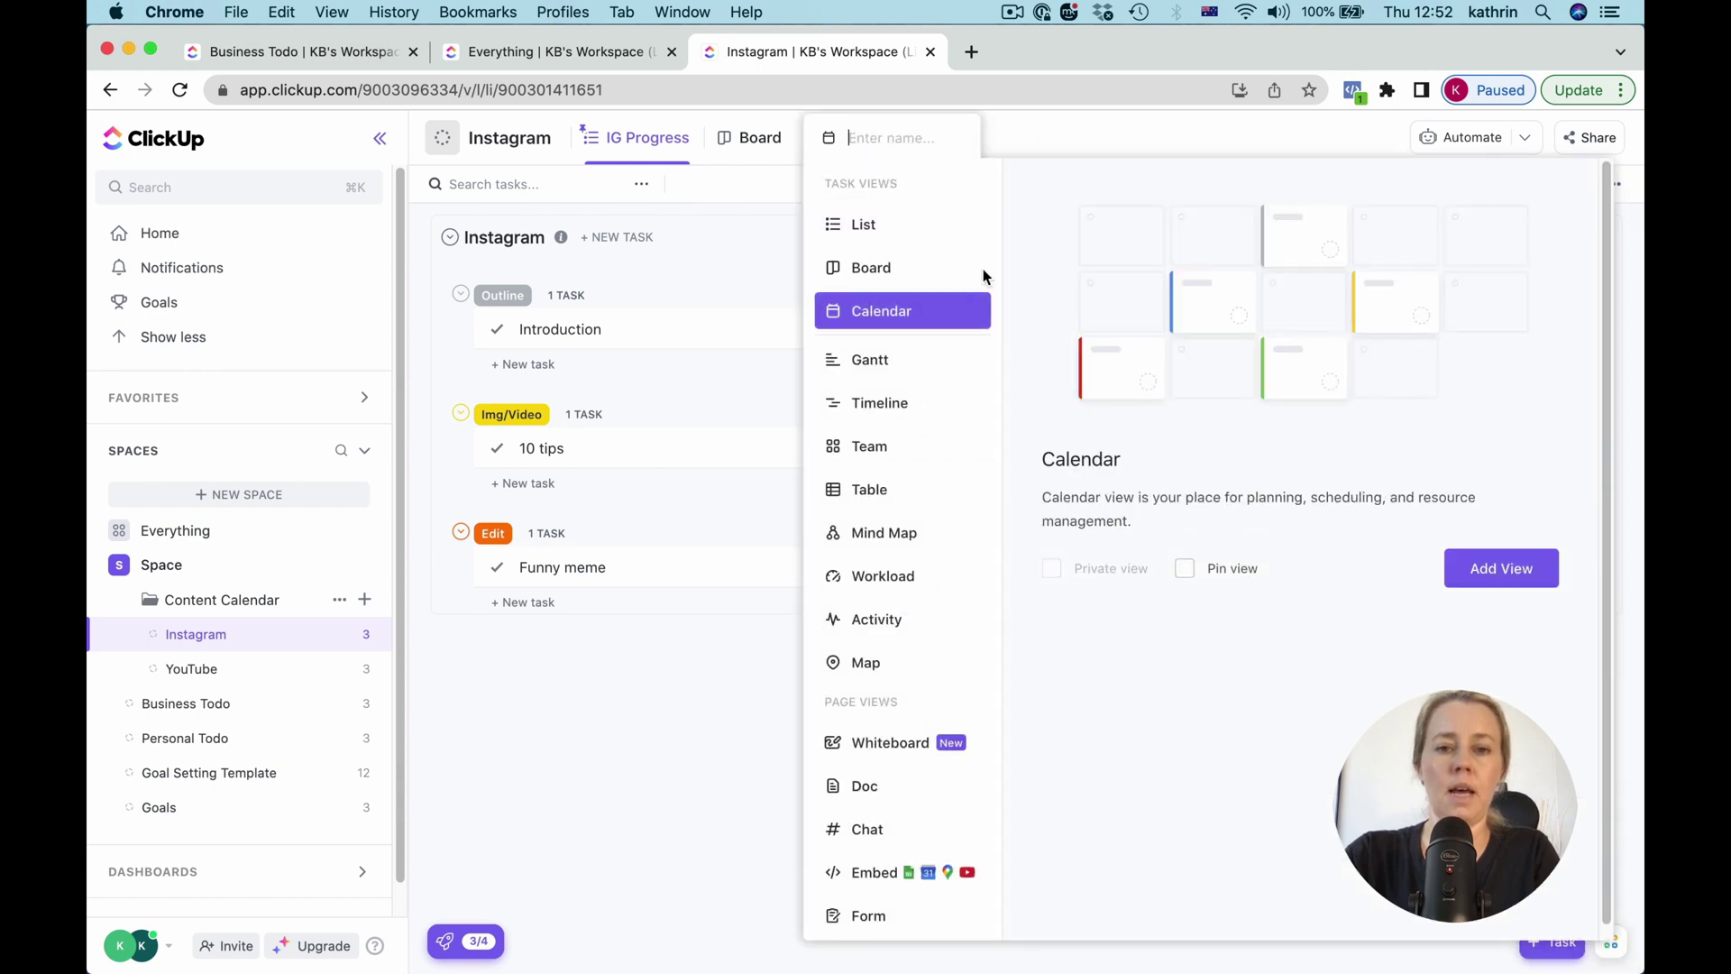
left_click(1502, 571)
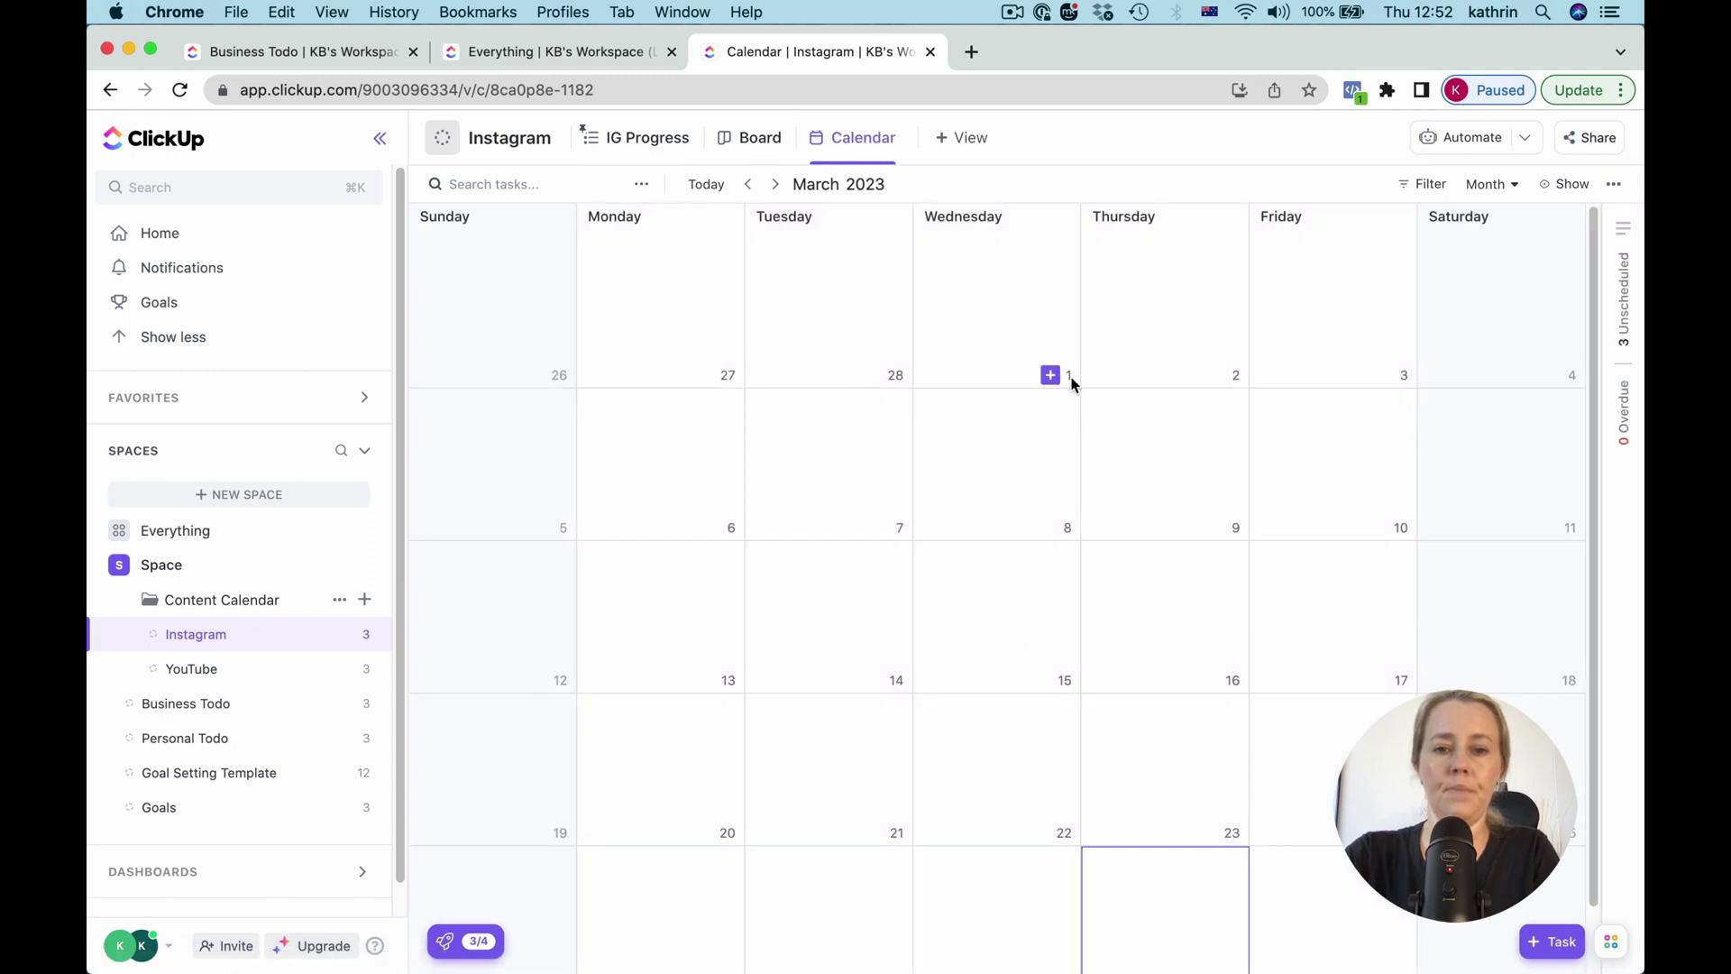
left_click(774, 184)
left_click(897, 142)
left_click_drag(866, 136, 792, 132)
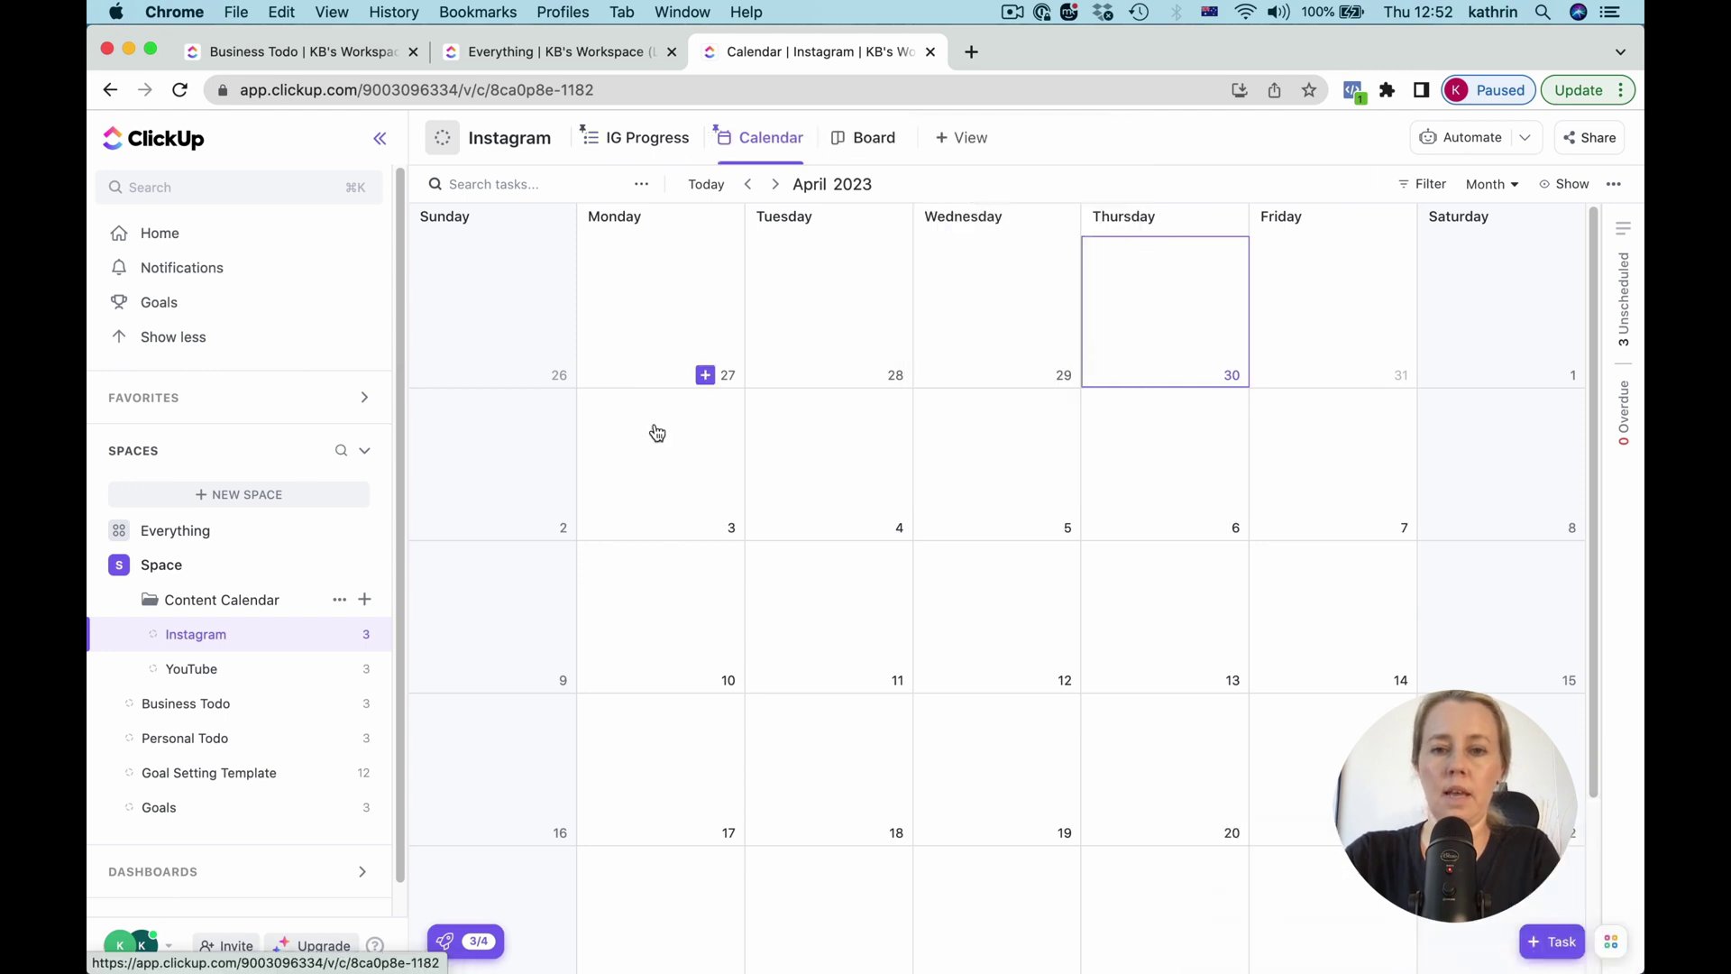
left_click(1570, 184)
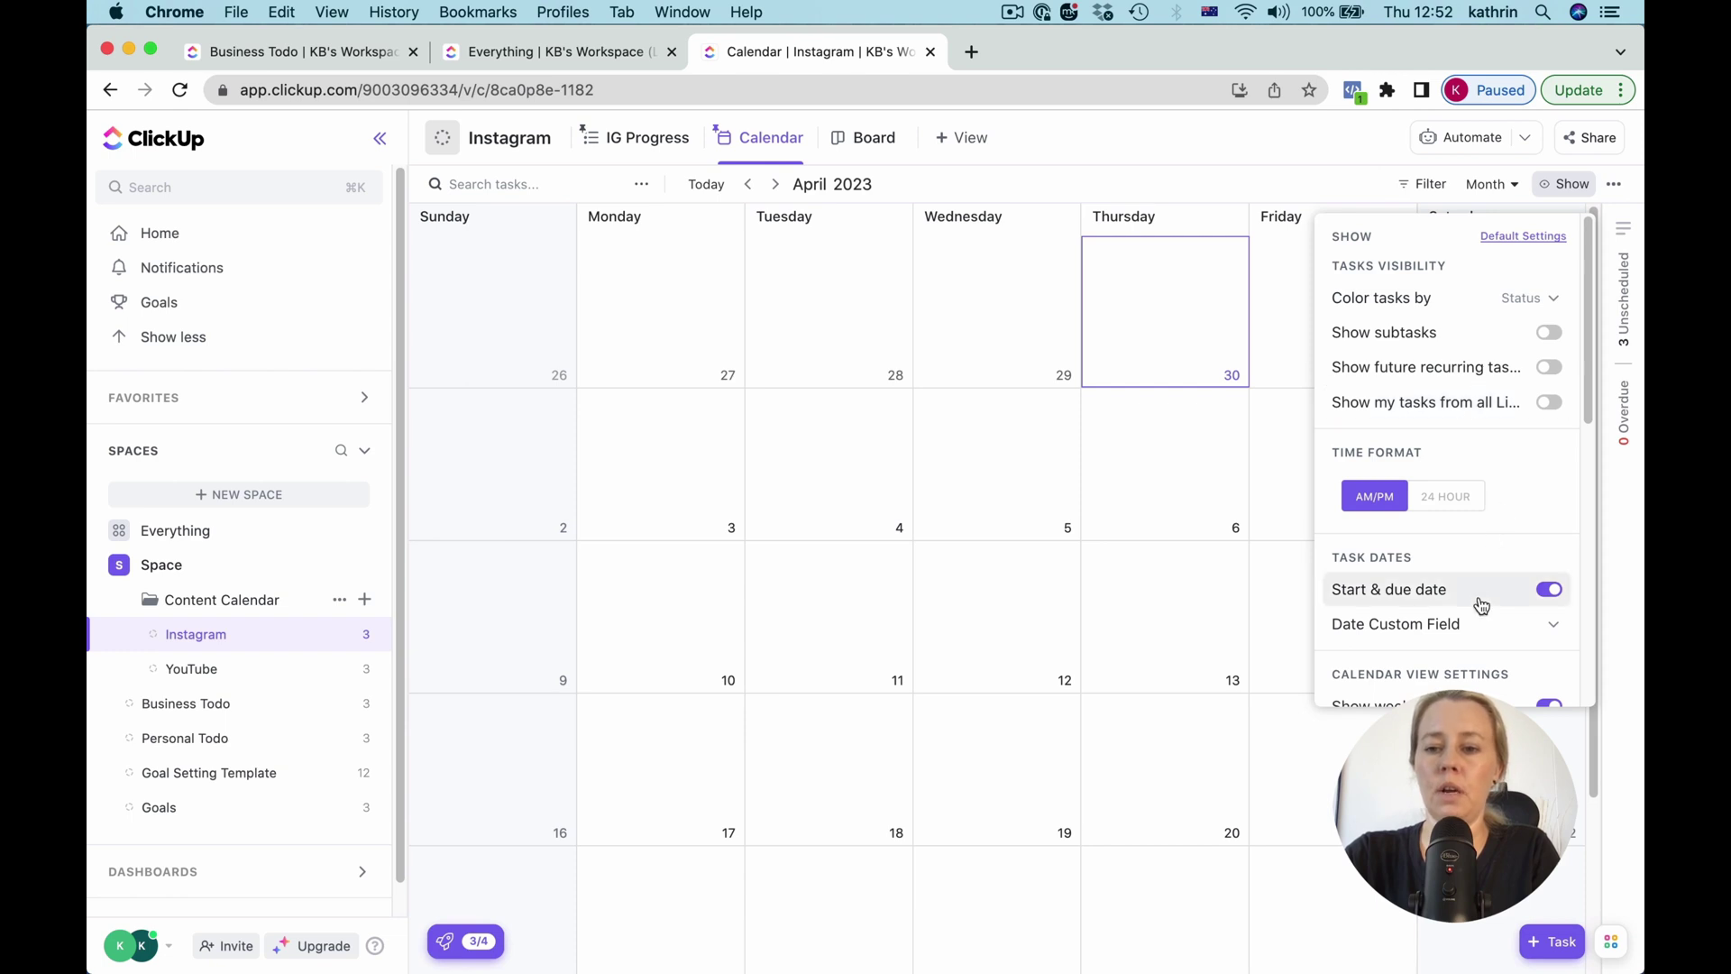
scroll(1412, 548, "down", 3)
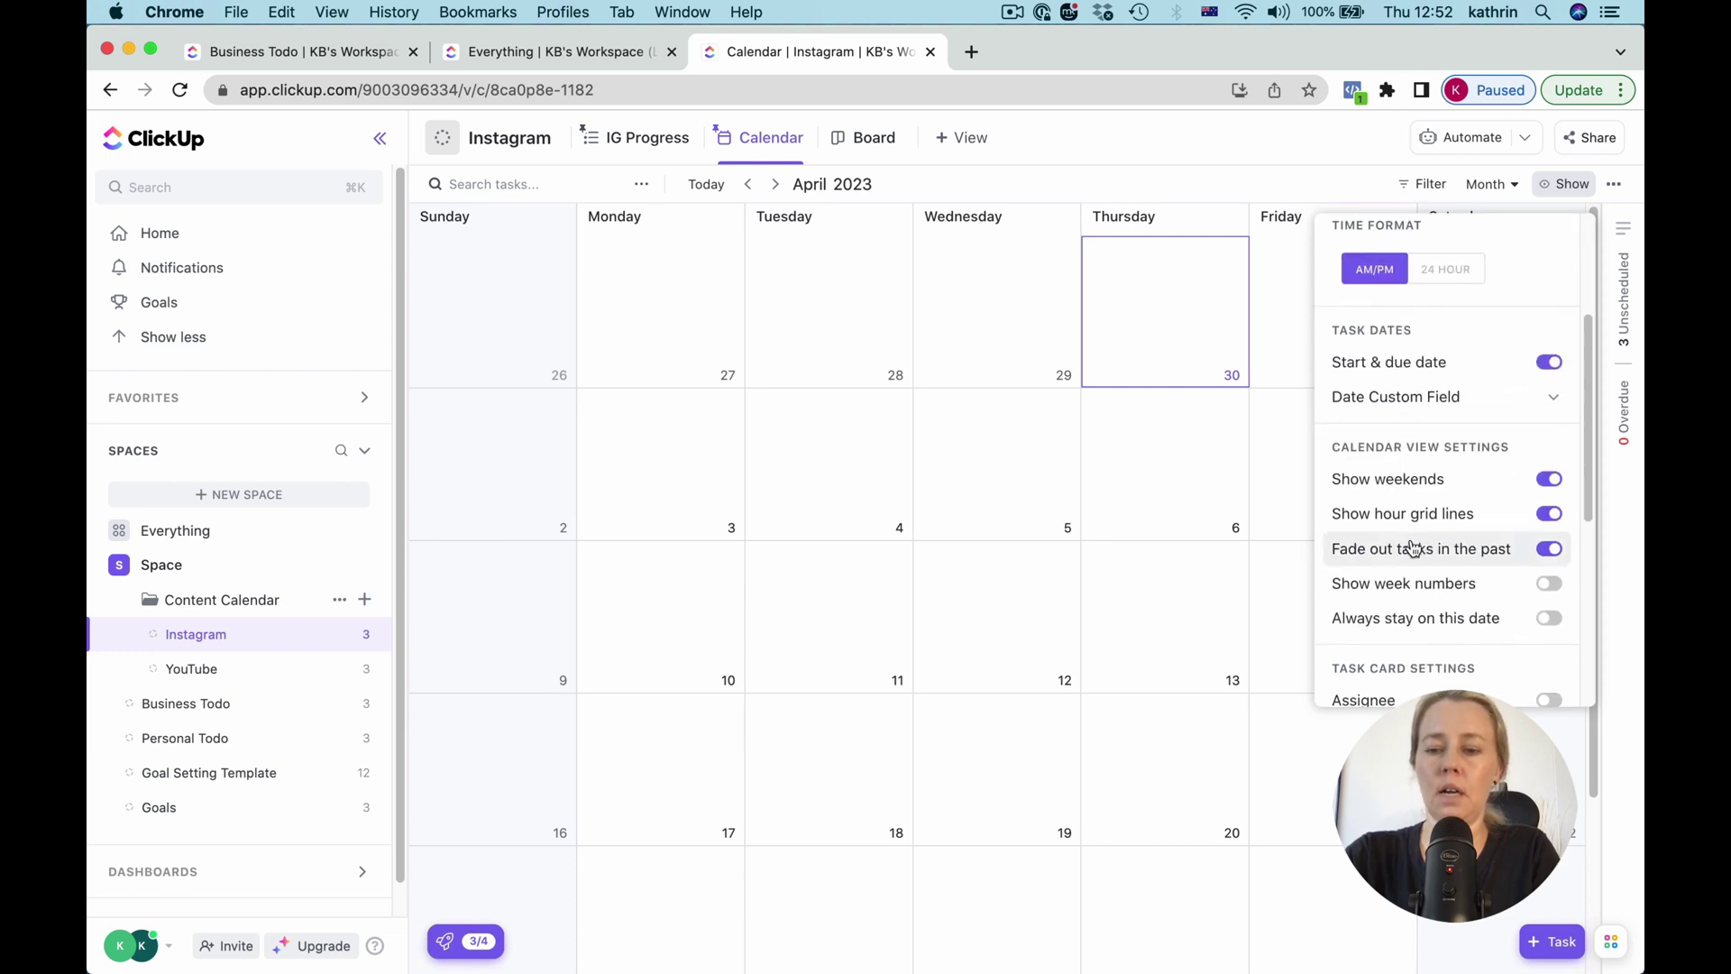
Step: Turn off weekends and hour grid lines, and place tasks by the Publish Date field
left_click(1550, 481)
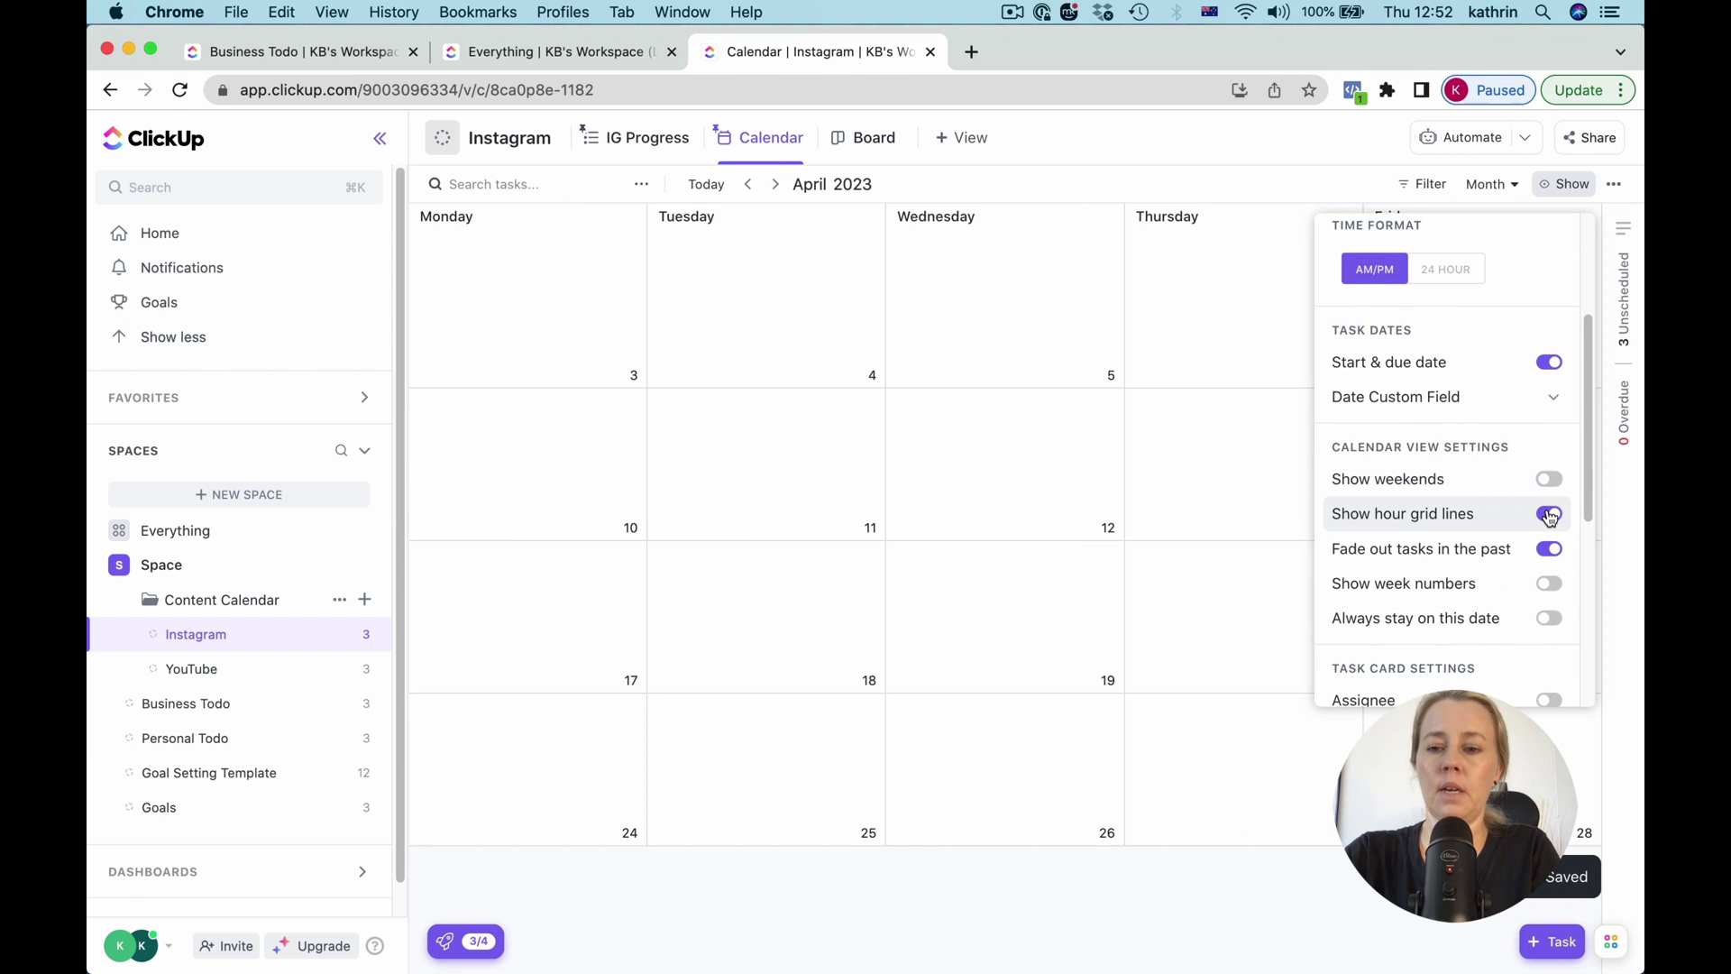
left_click(1550, 515)
scroll(1478, 593, "down", 1)
scroll(1479, 594, "down", 2)
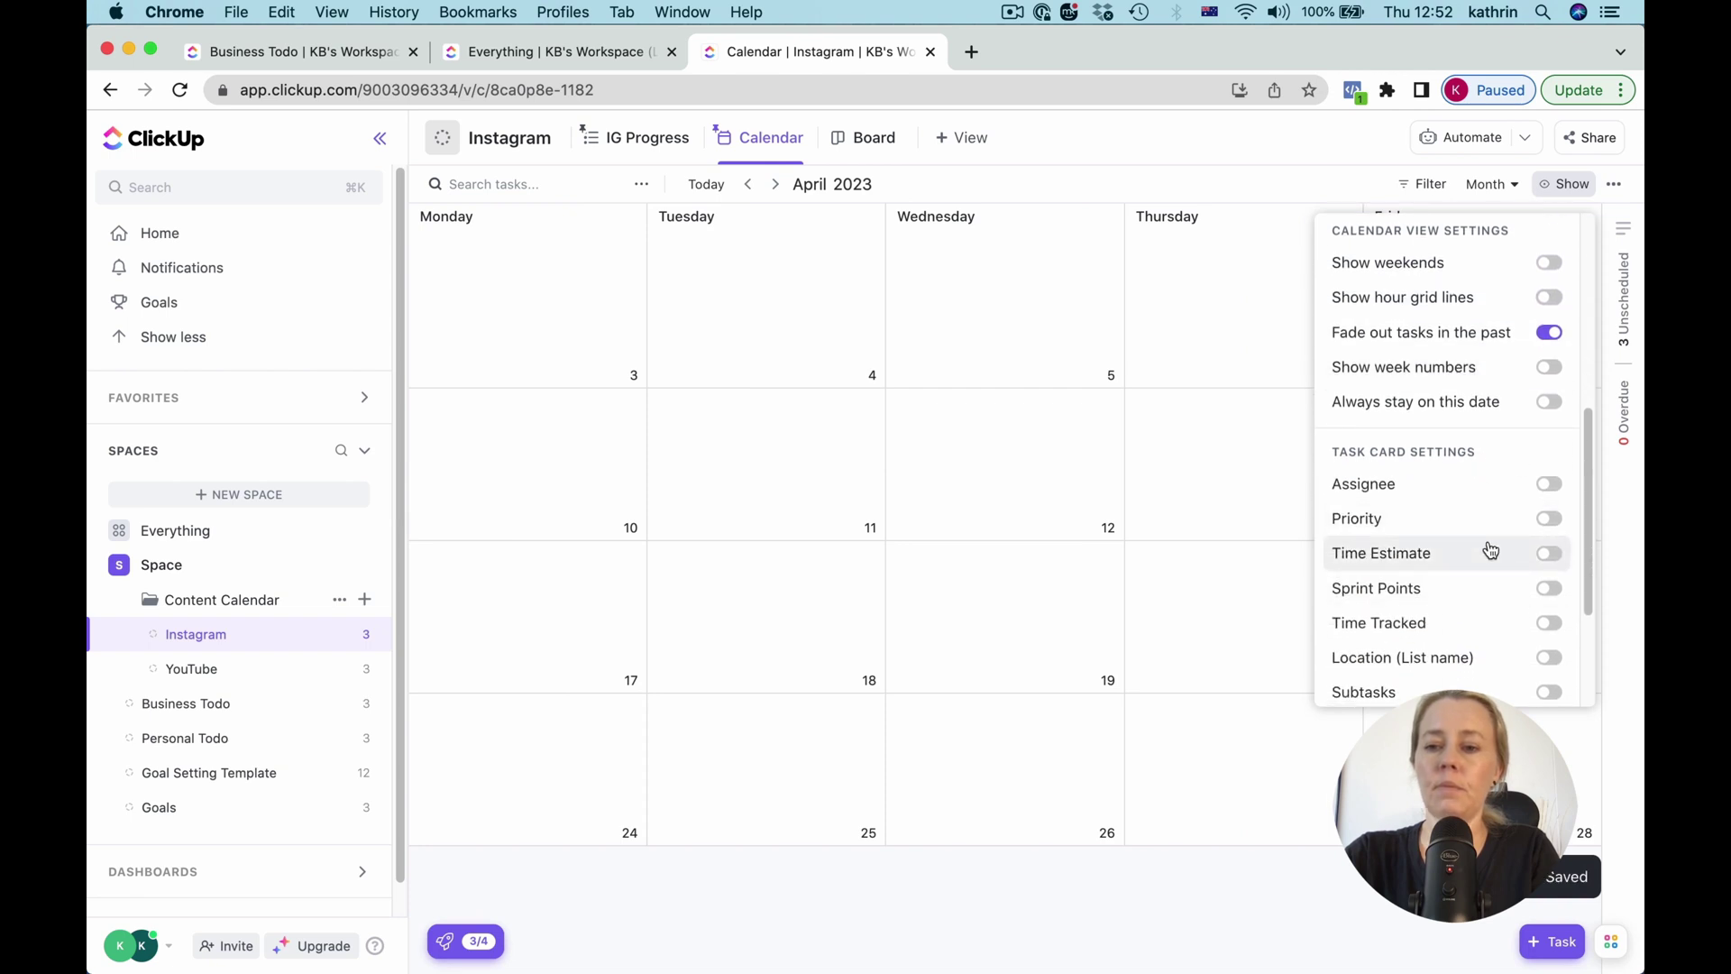
scroll(1492, 554, "up", 3)
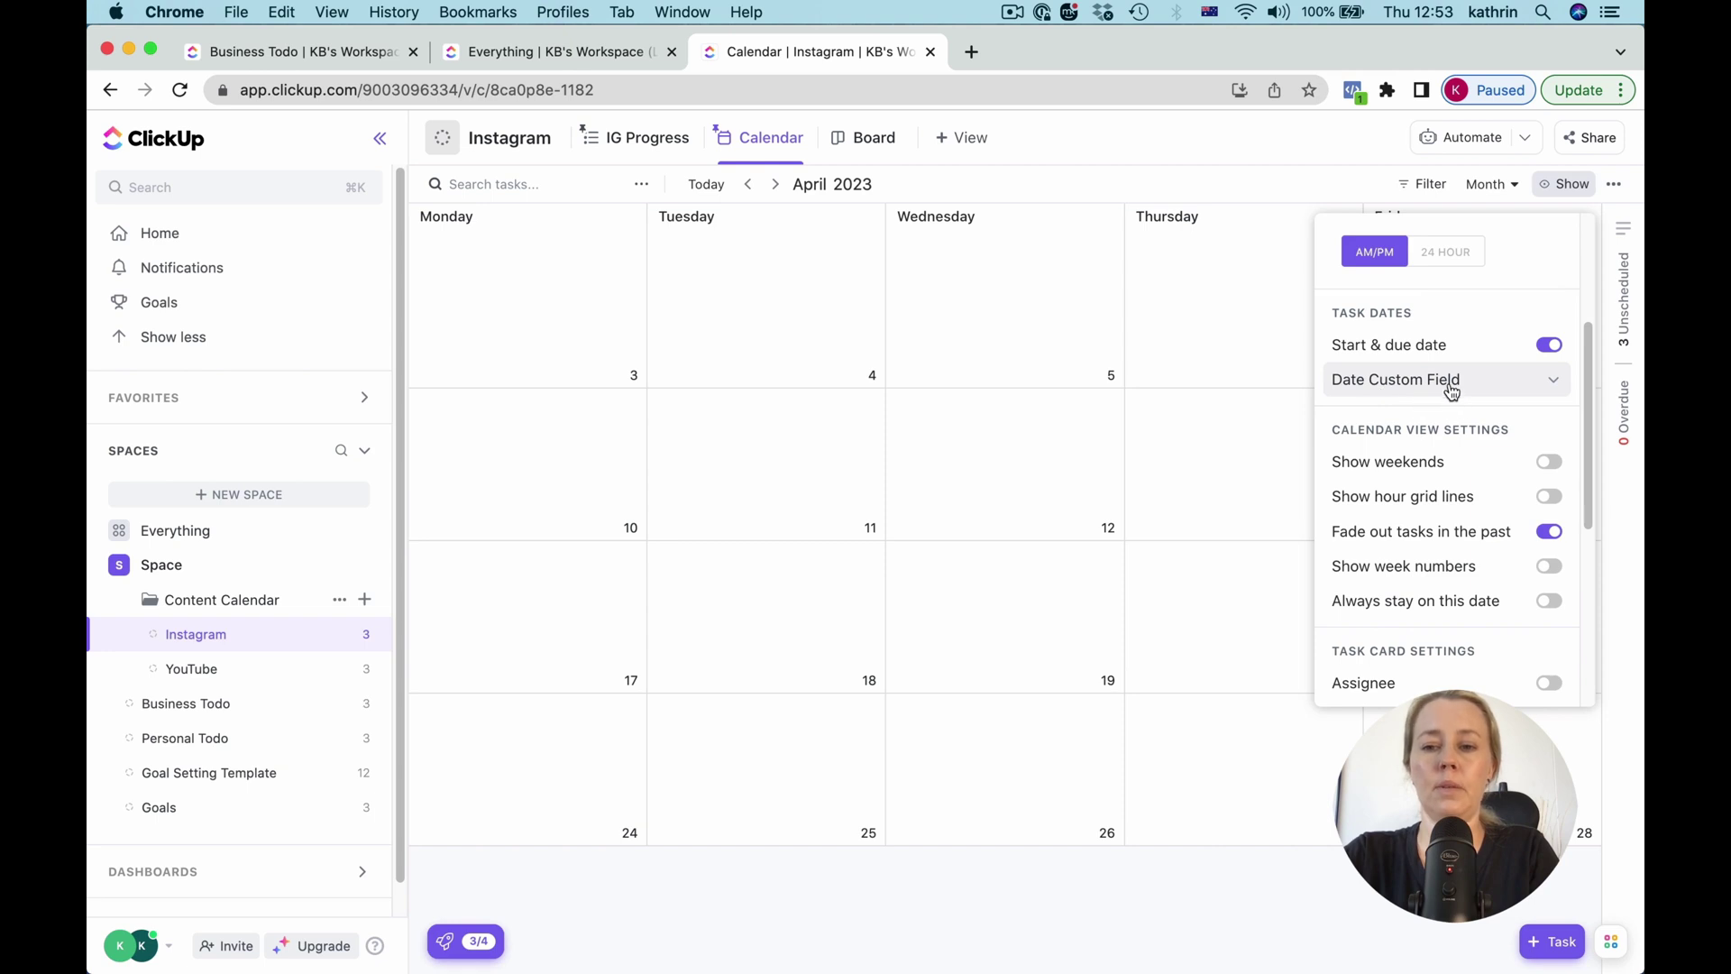
left_click(1547, 389)
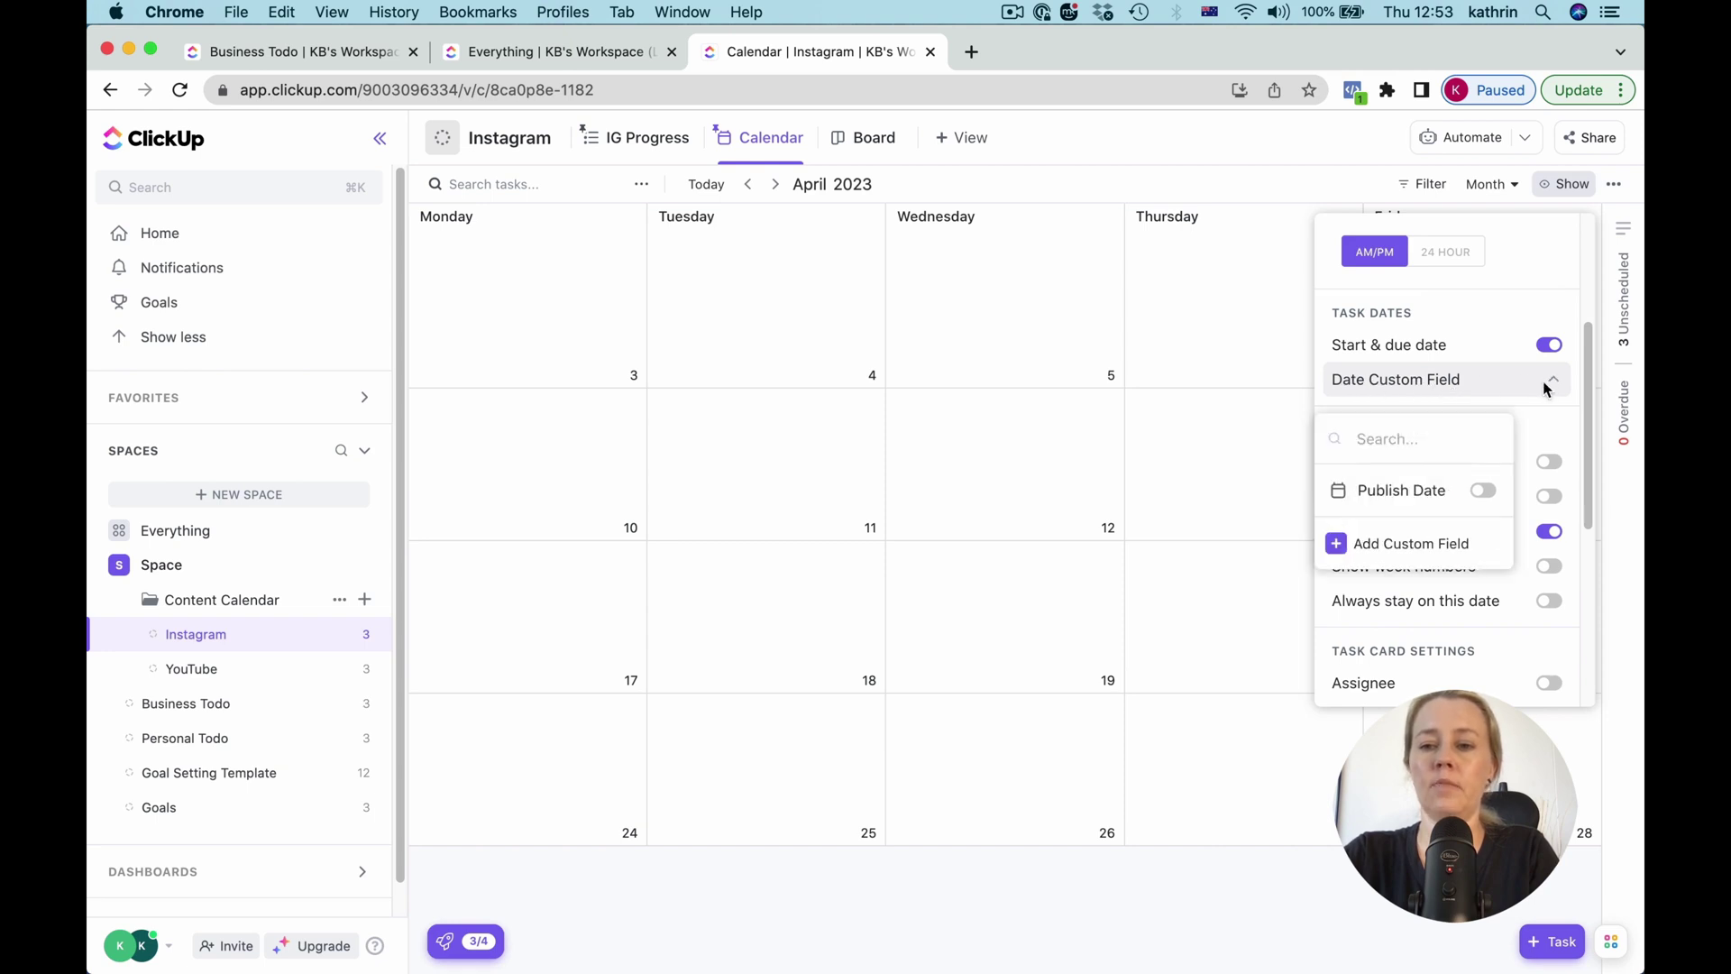
left_click(1484, 489)
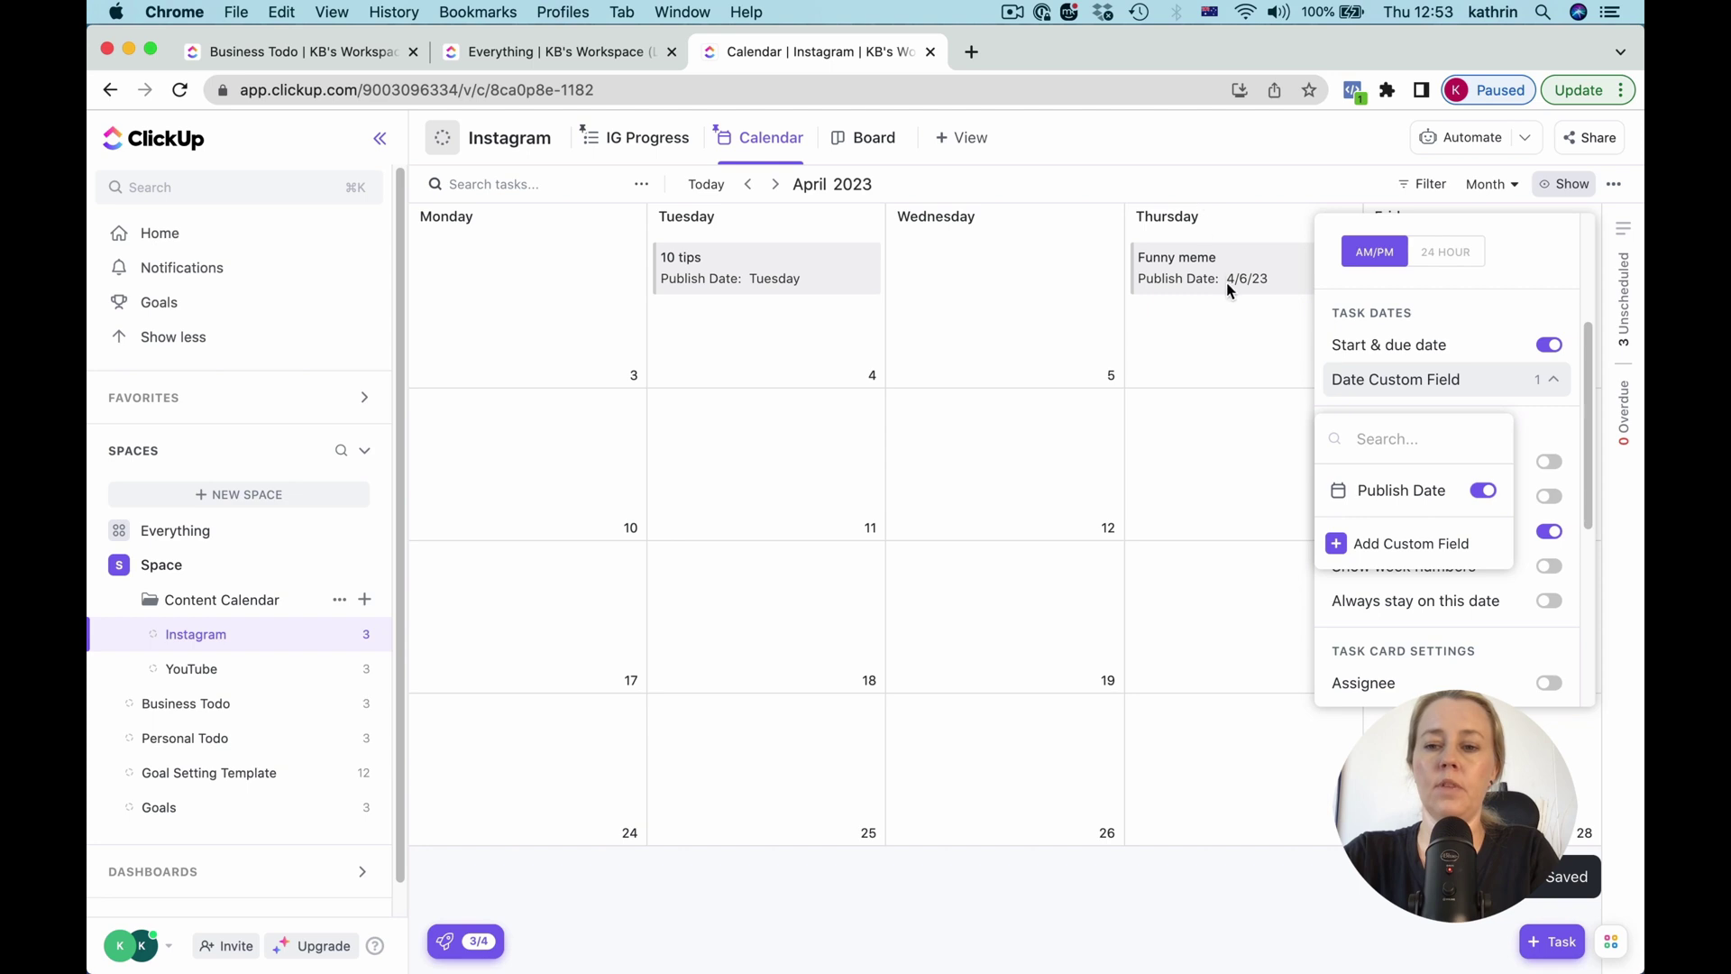
left_click(1205, 169)
mouse_move(766, 322)
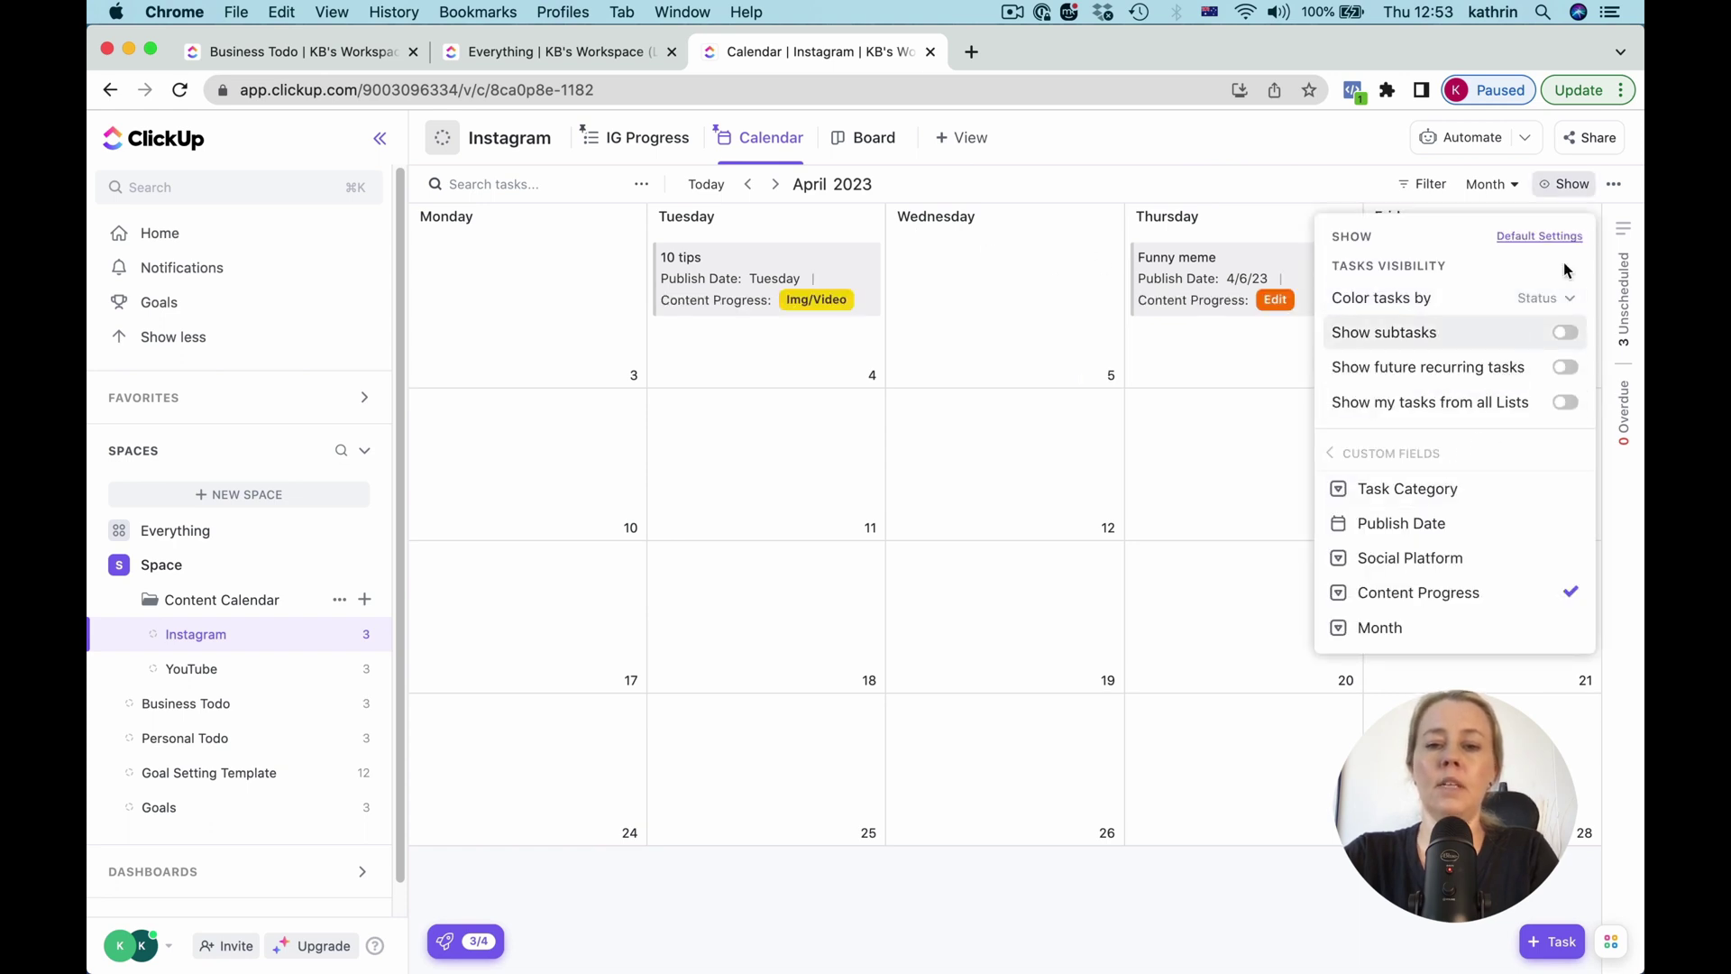
Step: Colour the Instagram calendar's task cards by the Content Progress custom field
left_click(1553, 299)
left_click(1513, 425)
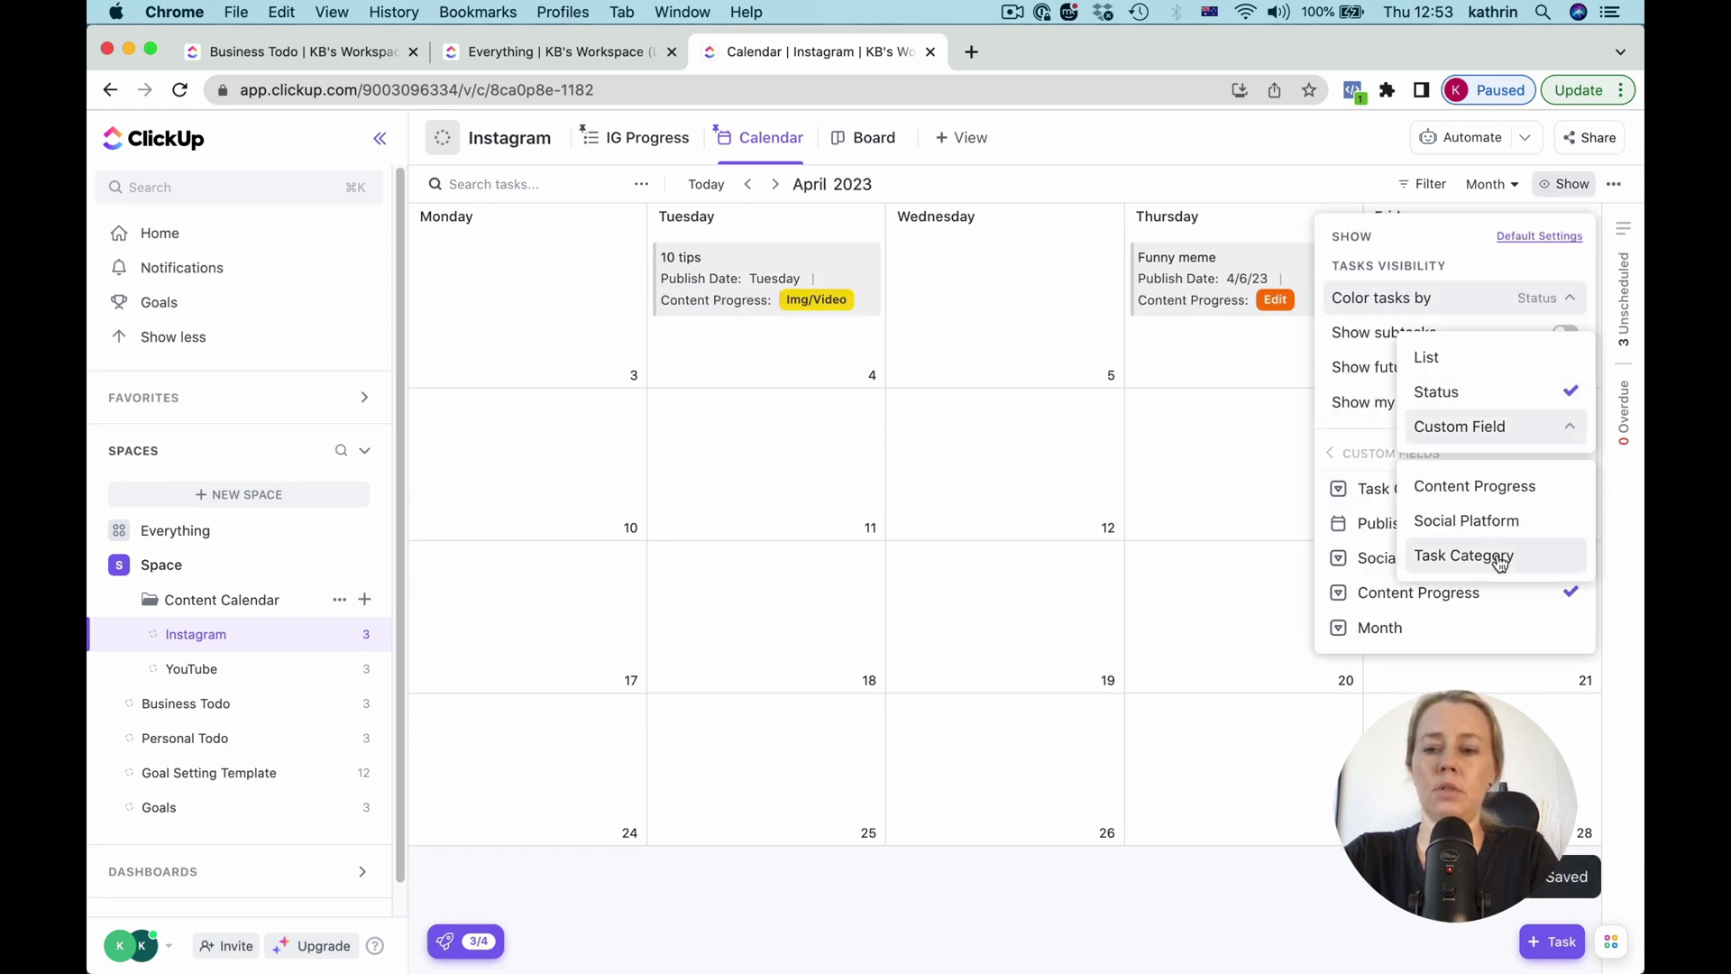
left_click(1485, 495)
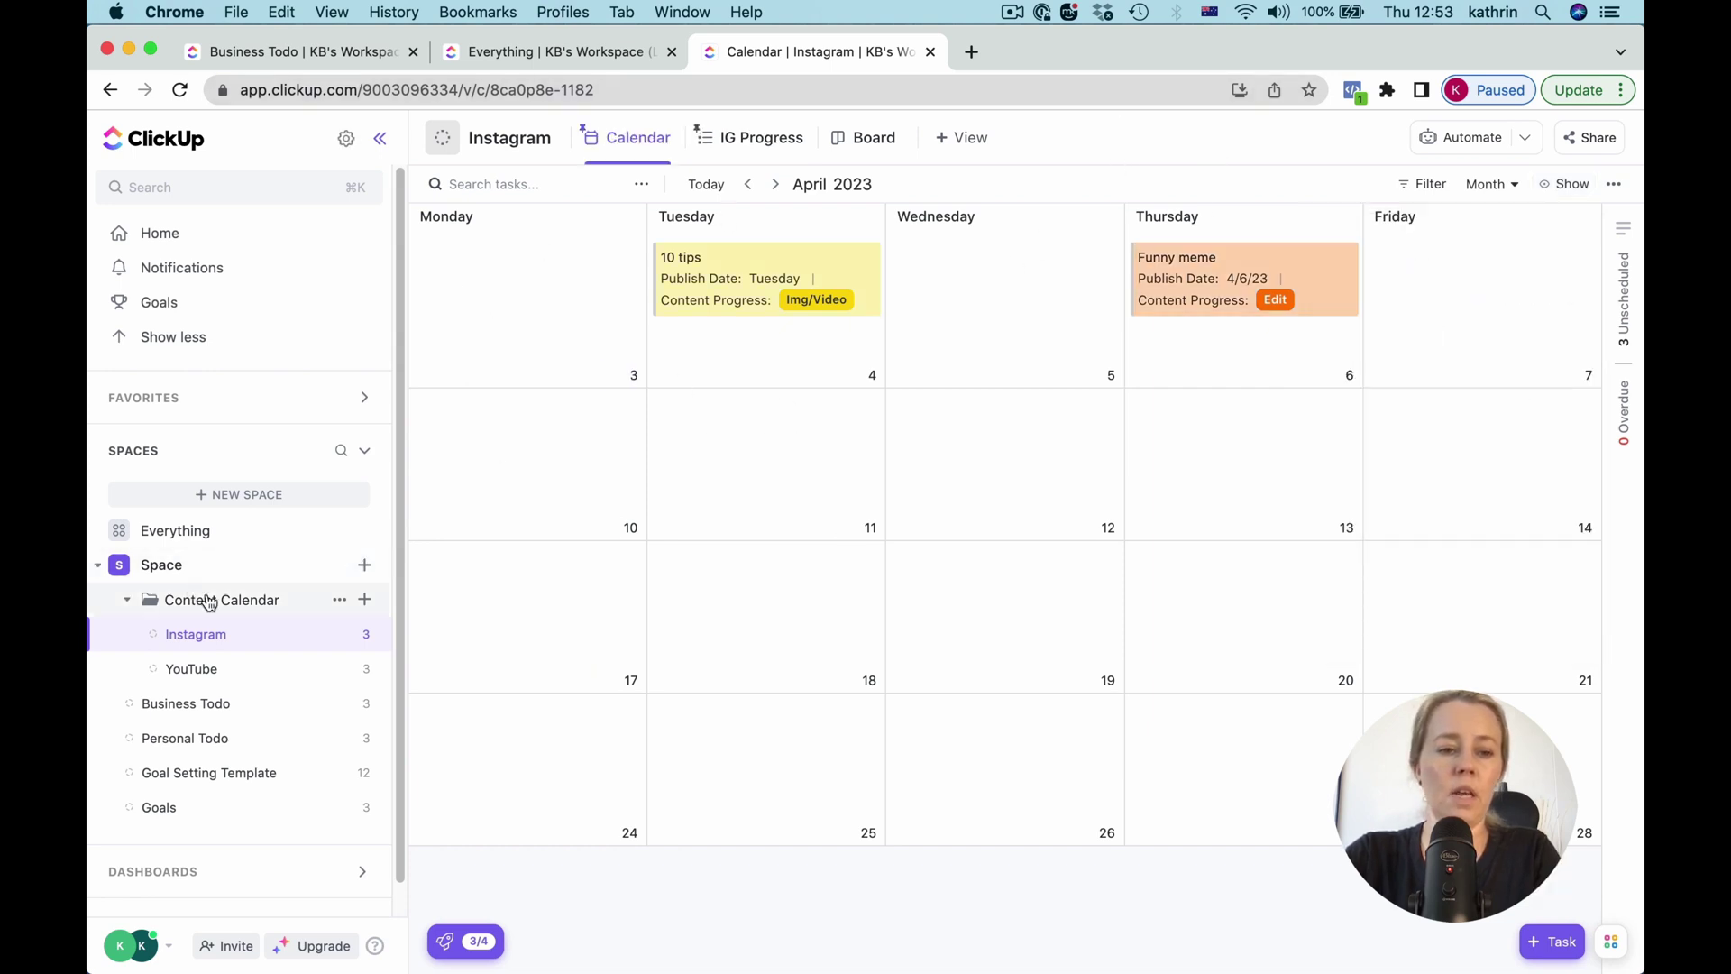
Step: Open the YouTube list and hide its Assignee column via Show/Hide
left_click(203, 668)
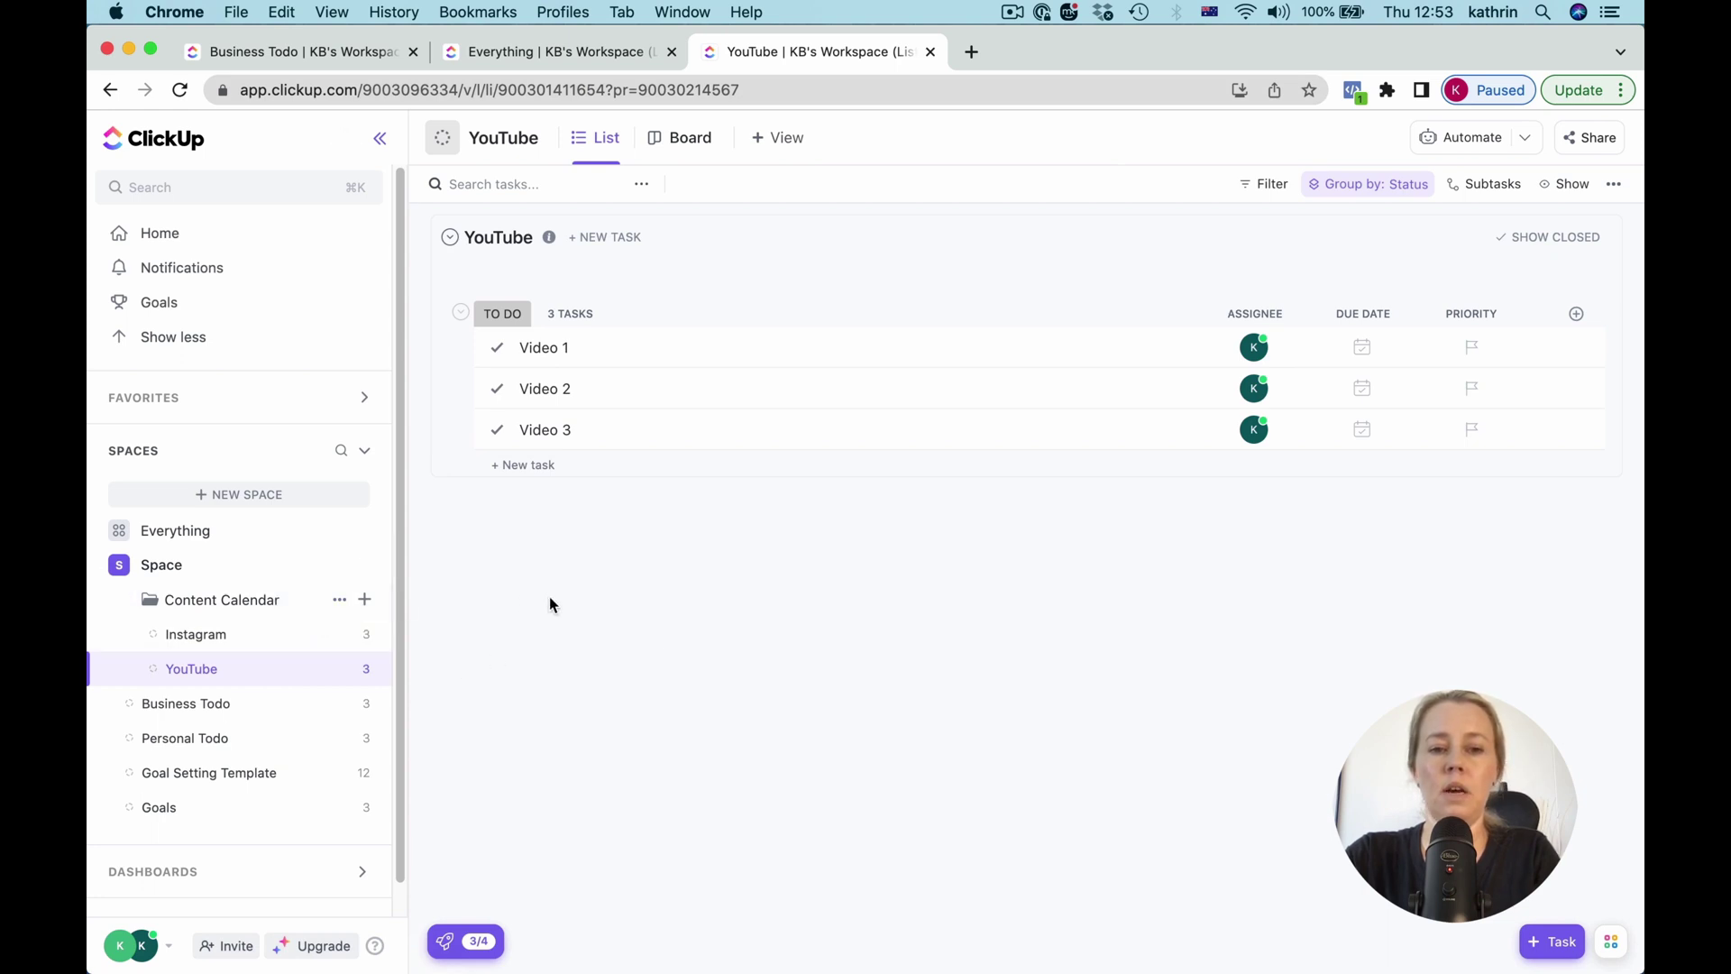
left_click(1577, 314)
left_click(1478, 346)
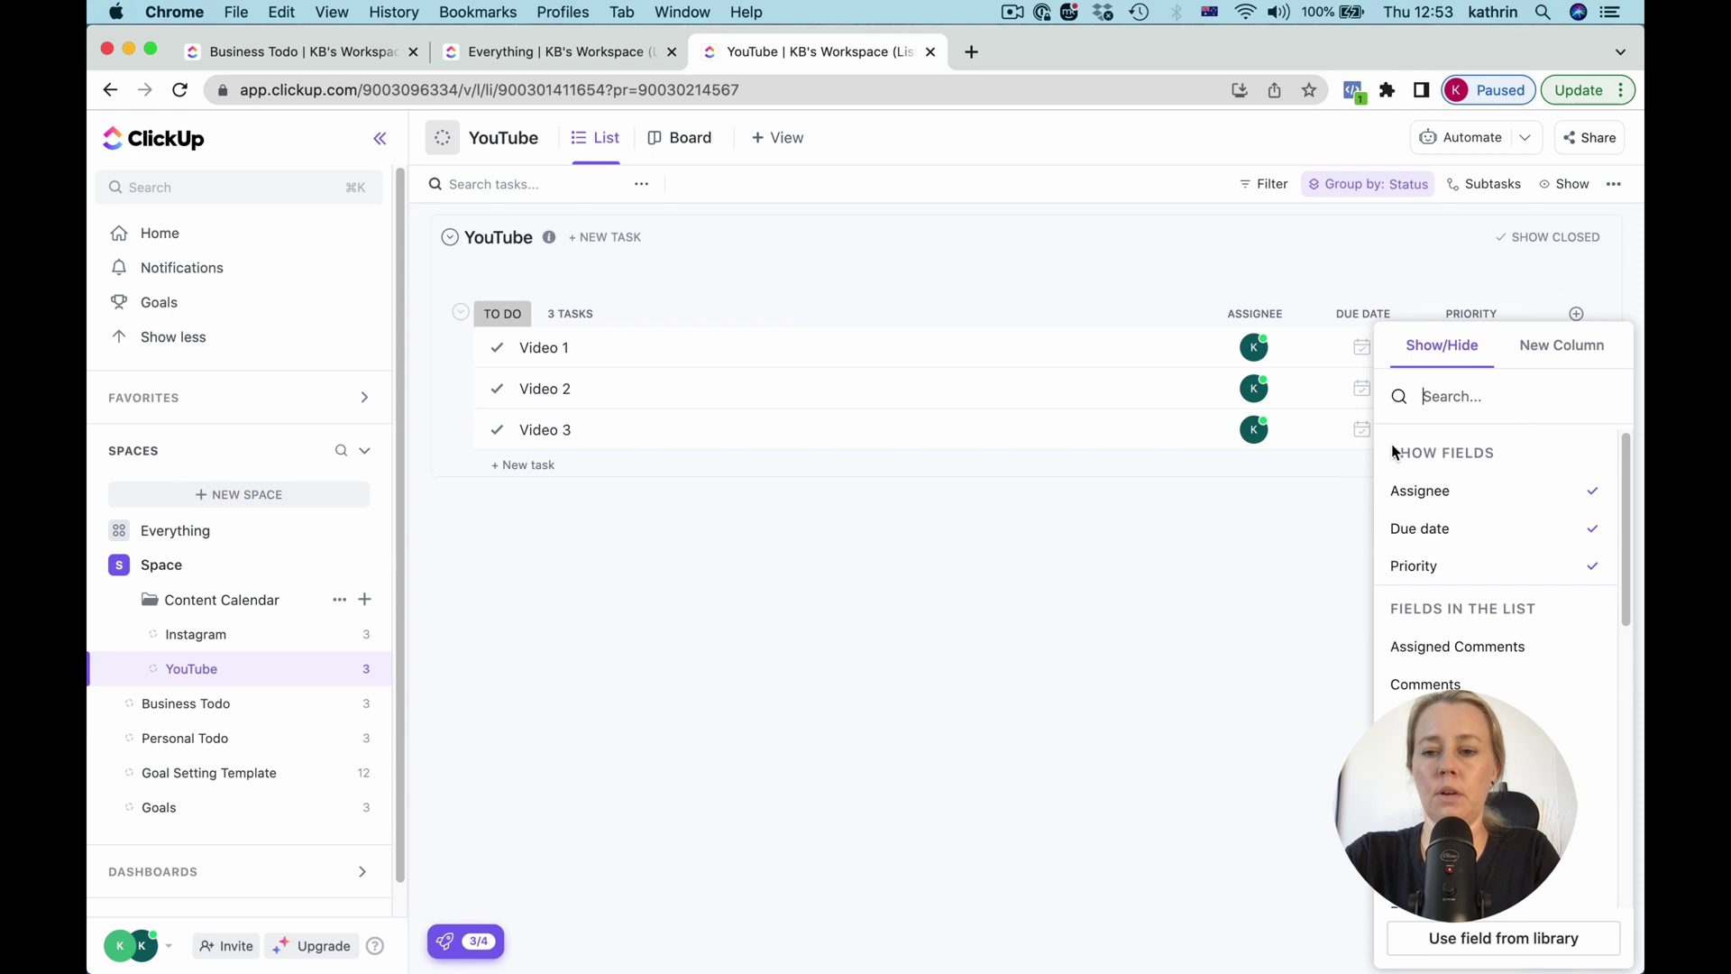
left_click(1594, 498)
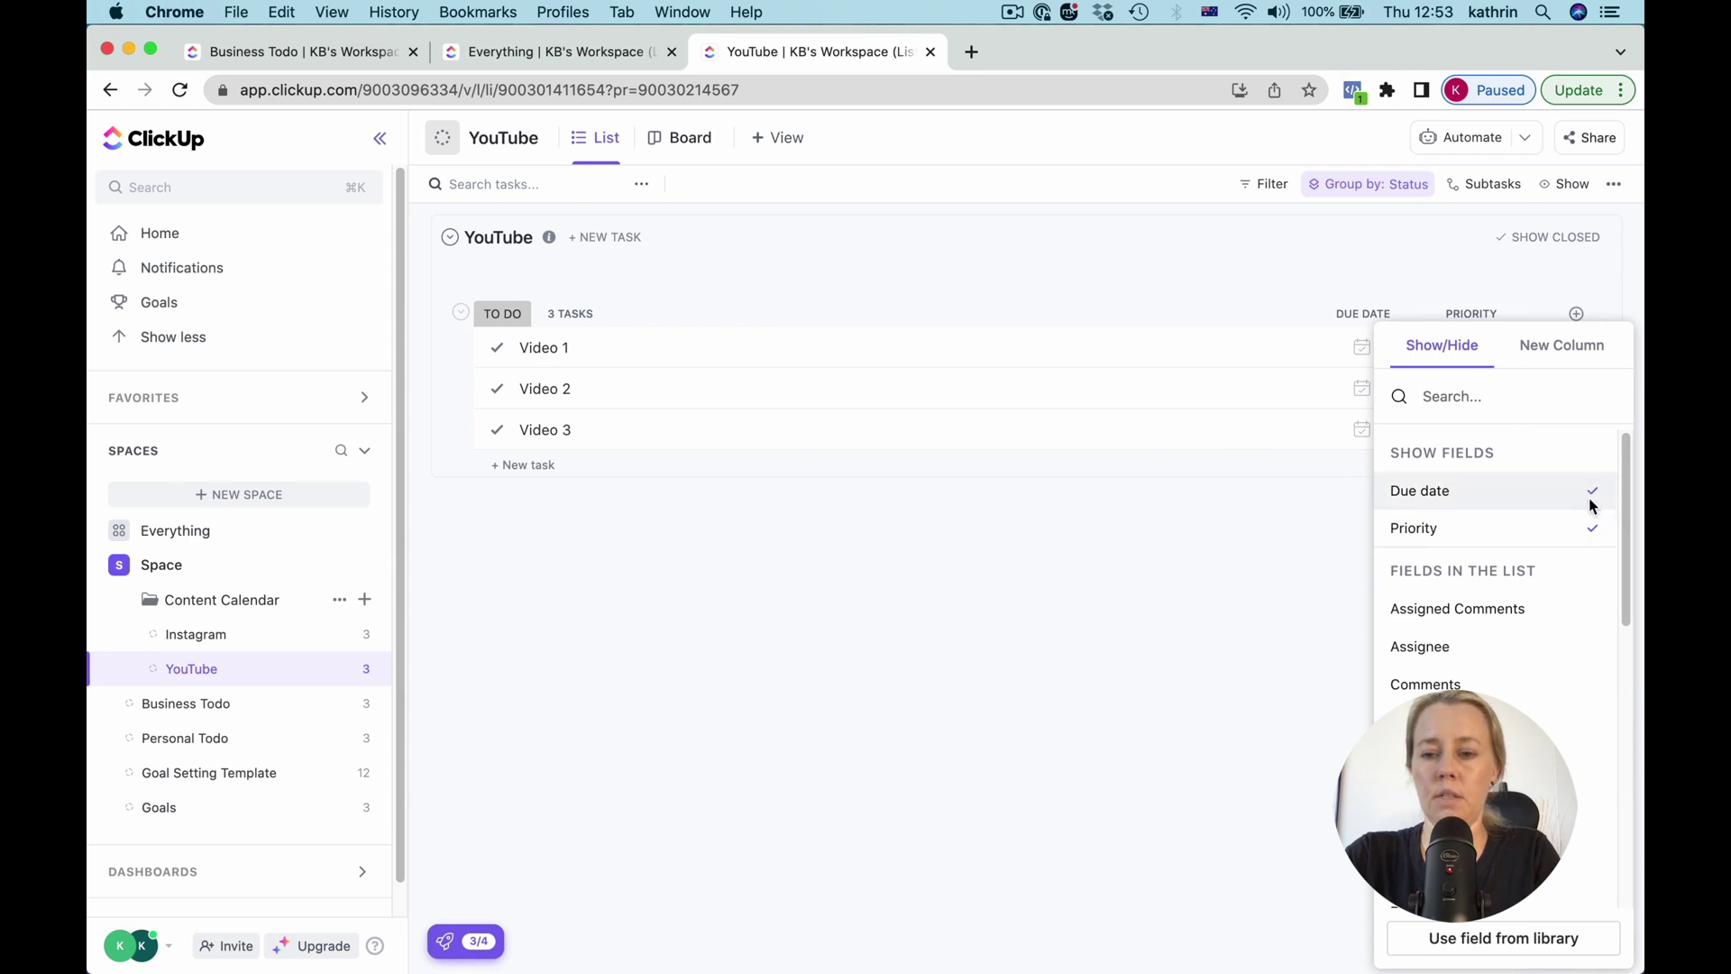
left_click(1577, 314)
left_click(1442, 347)
scroll(1562, 638, "down", 5)
scroll(1569, 704, "down", 5)
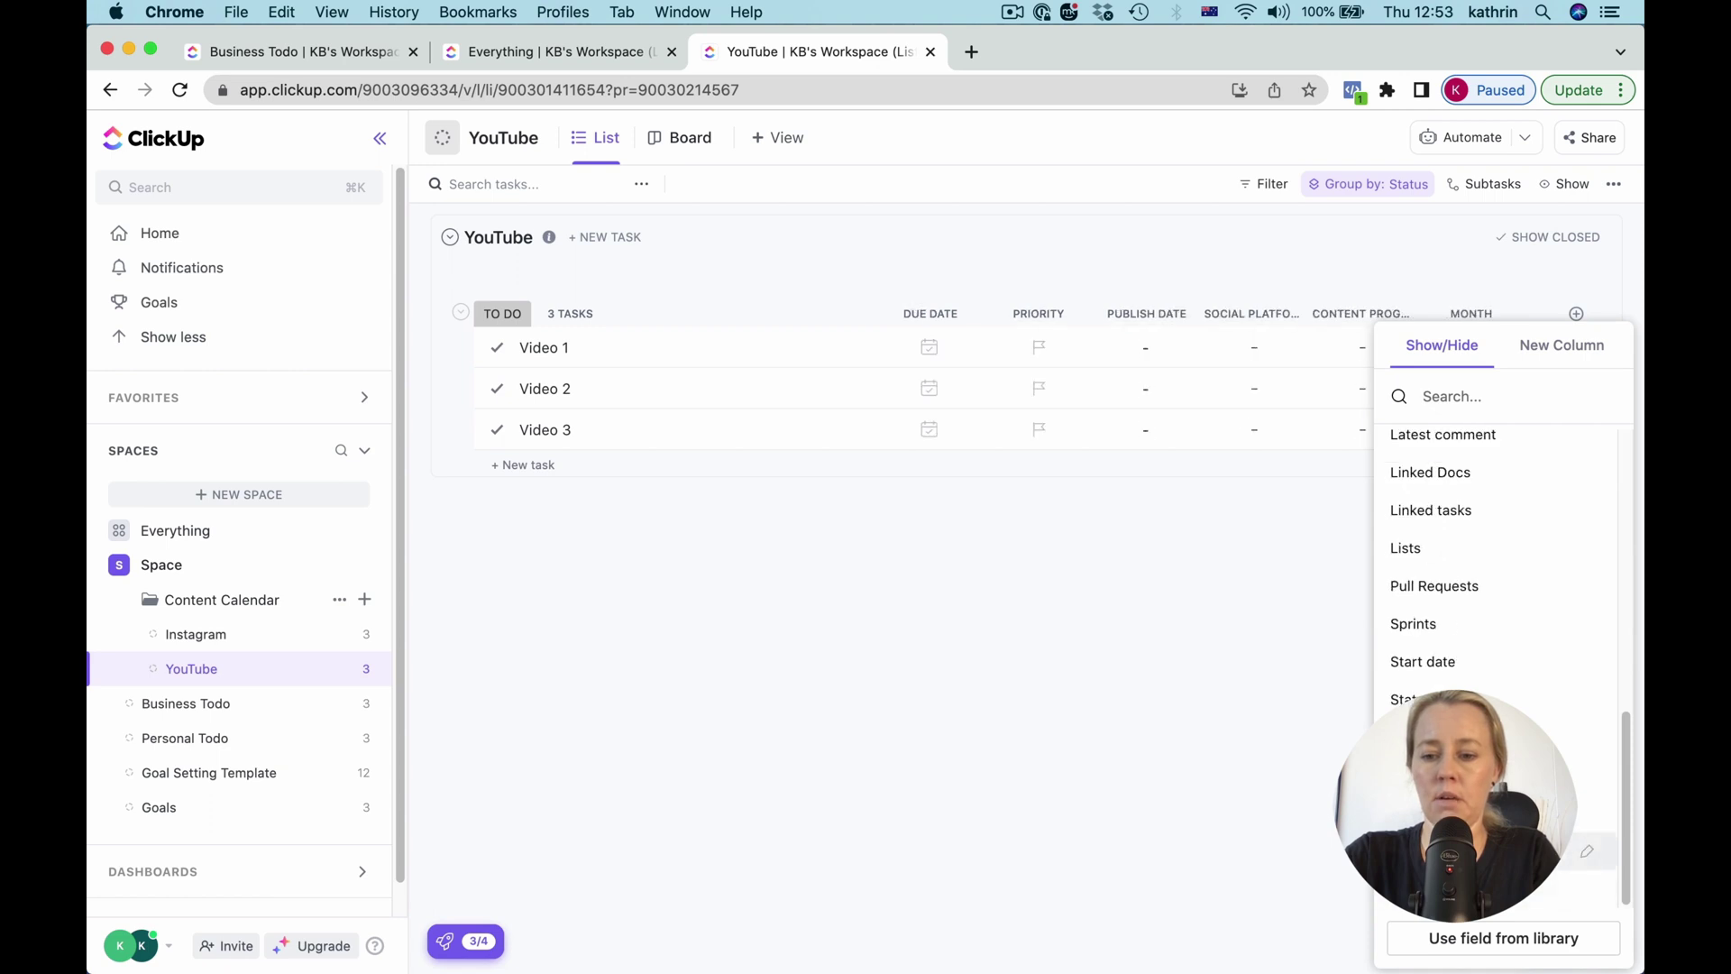
Step: Set the Month of Videos 1–3 to APR
left_click(1272, 636)
left_click(1470, 347)
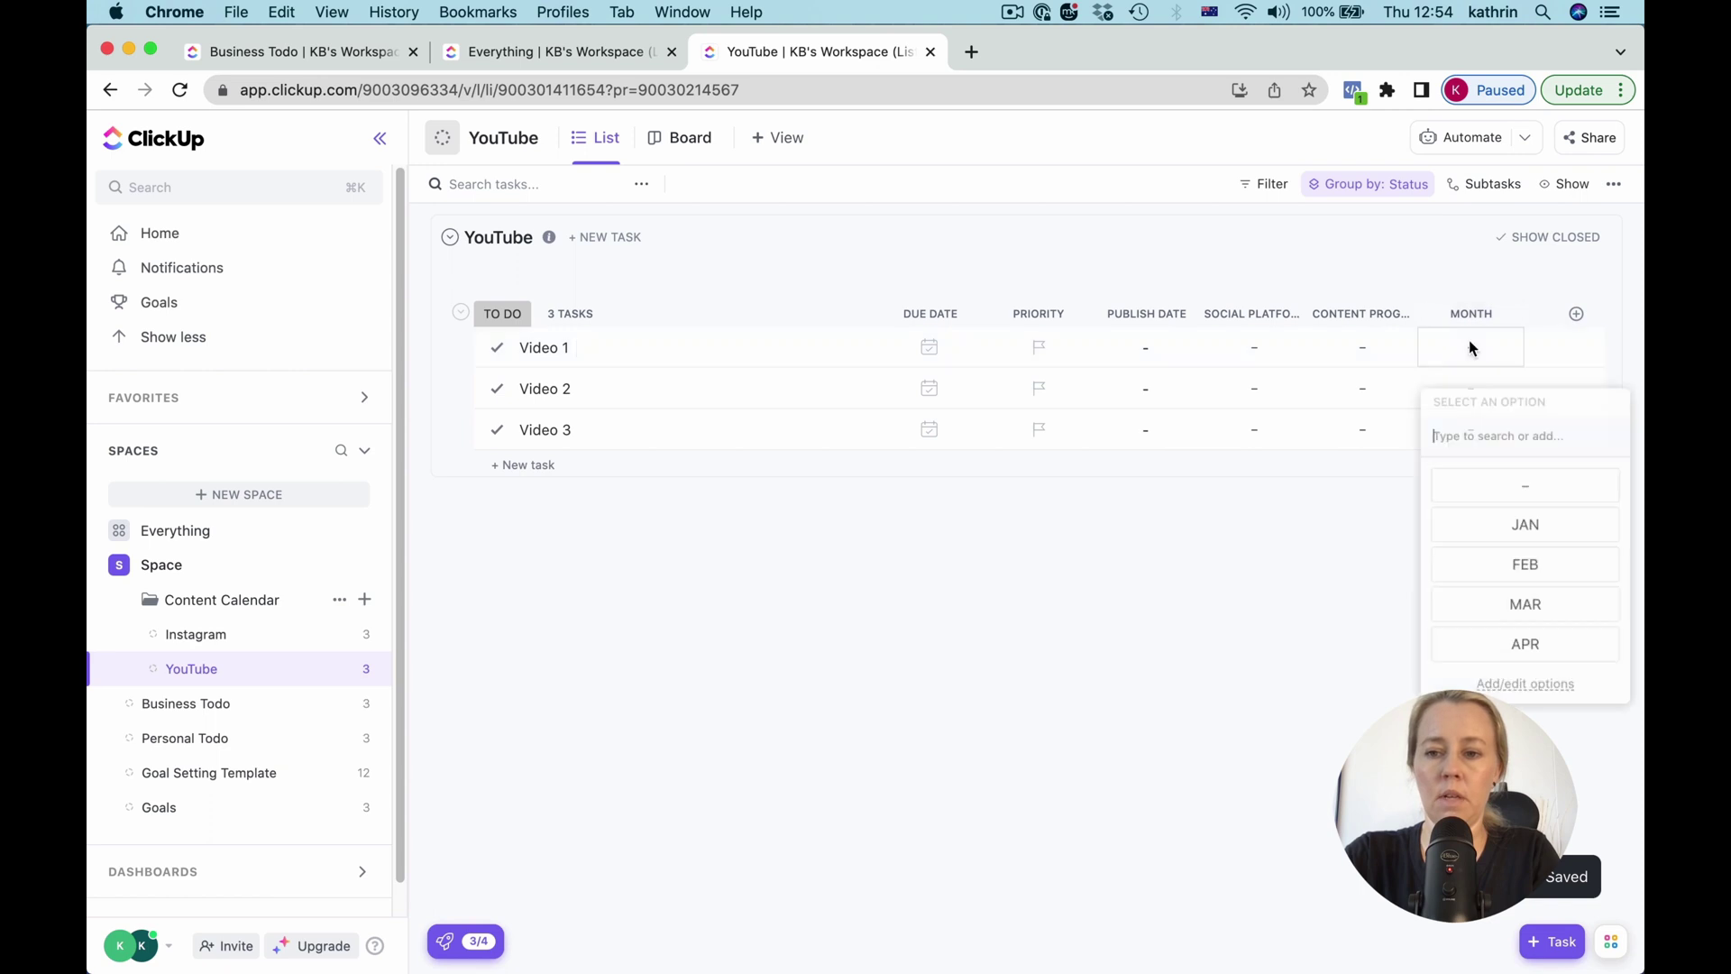
left_click(1525, 647)
left_click(1474, 389)
left_click(1525, 689)
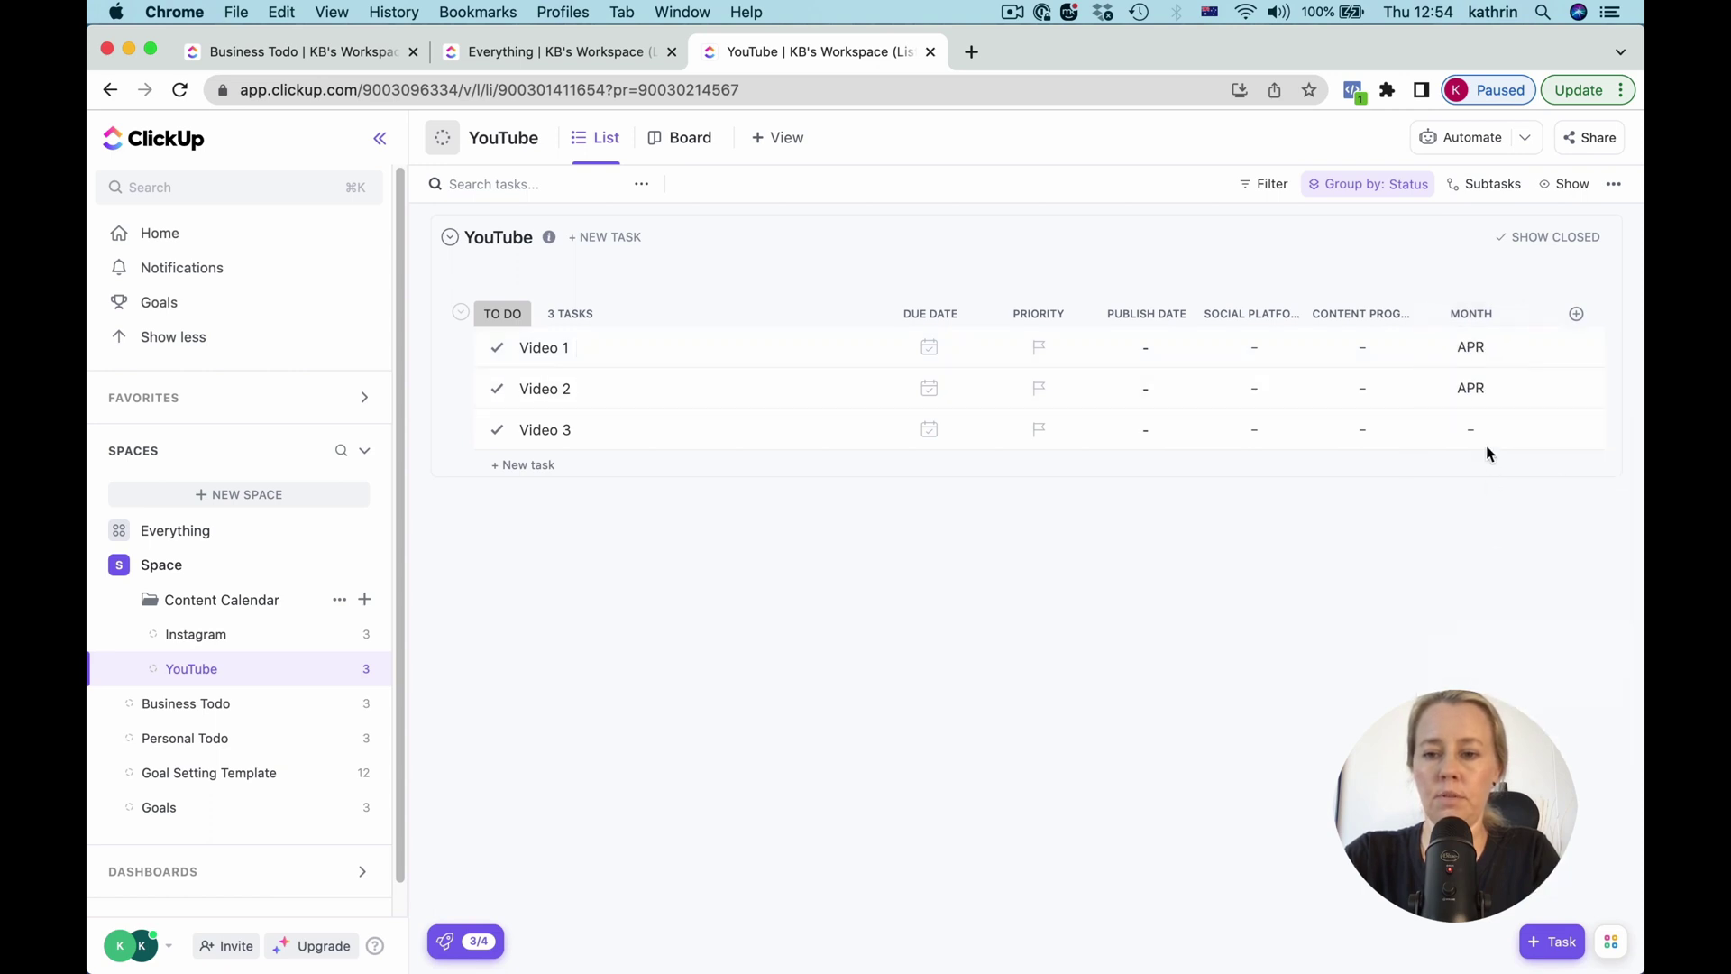
left_click(1470, 429)
left_click(1525, 689)
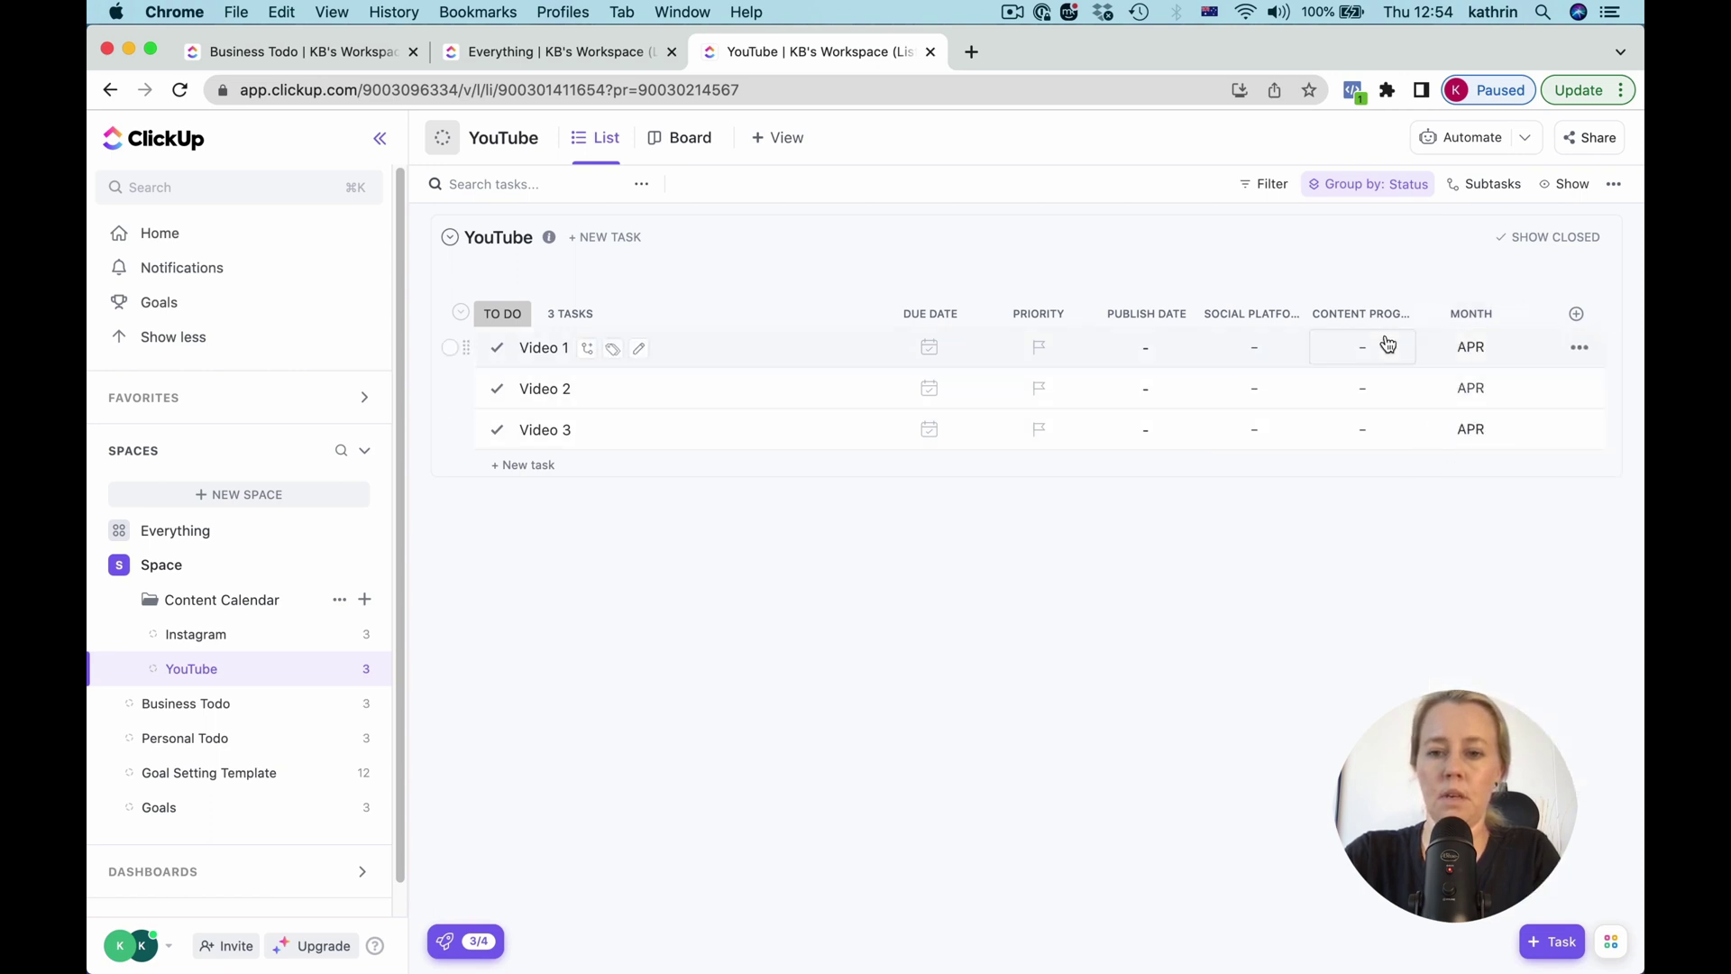
Step: Tag Videos 1–3 with the YouTube social platform
left_click(1259, 346)
left_click(1286, 568)
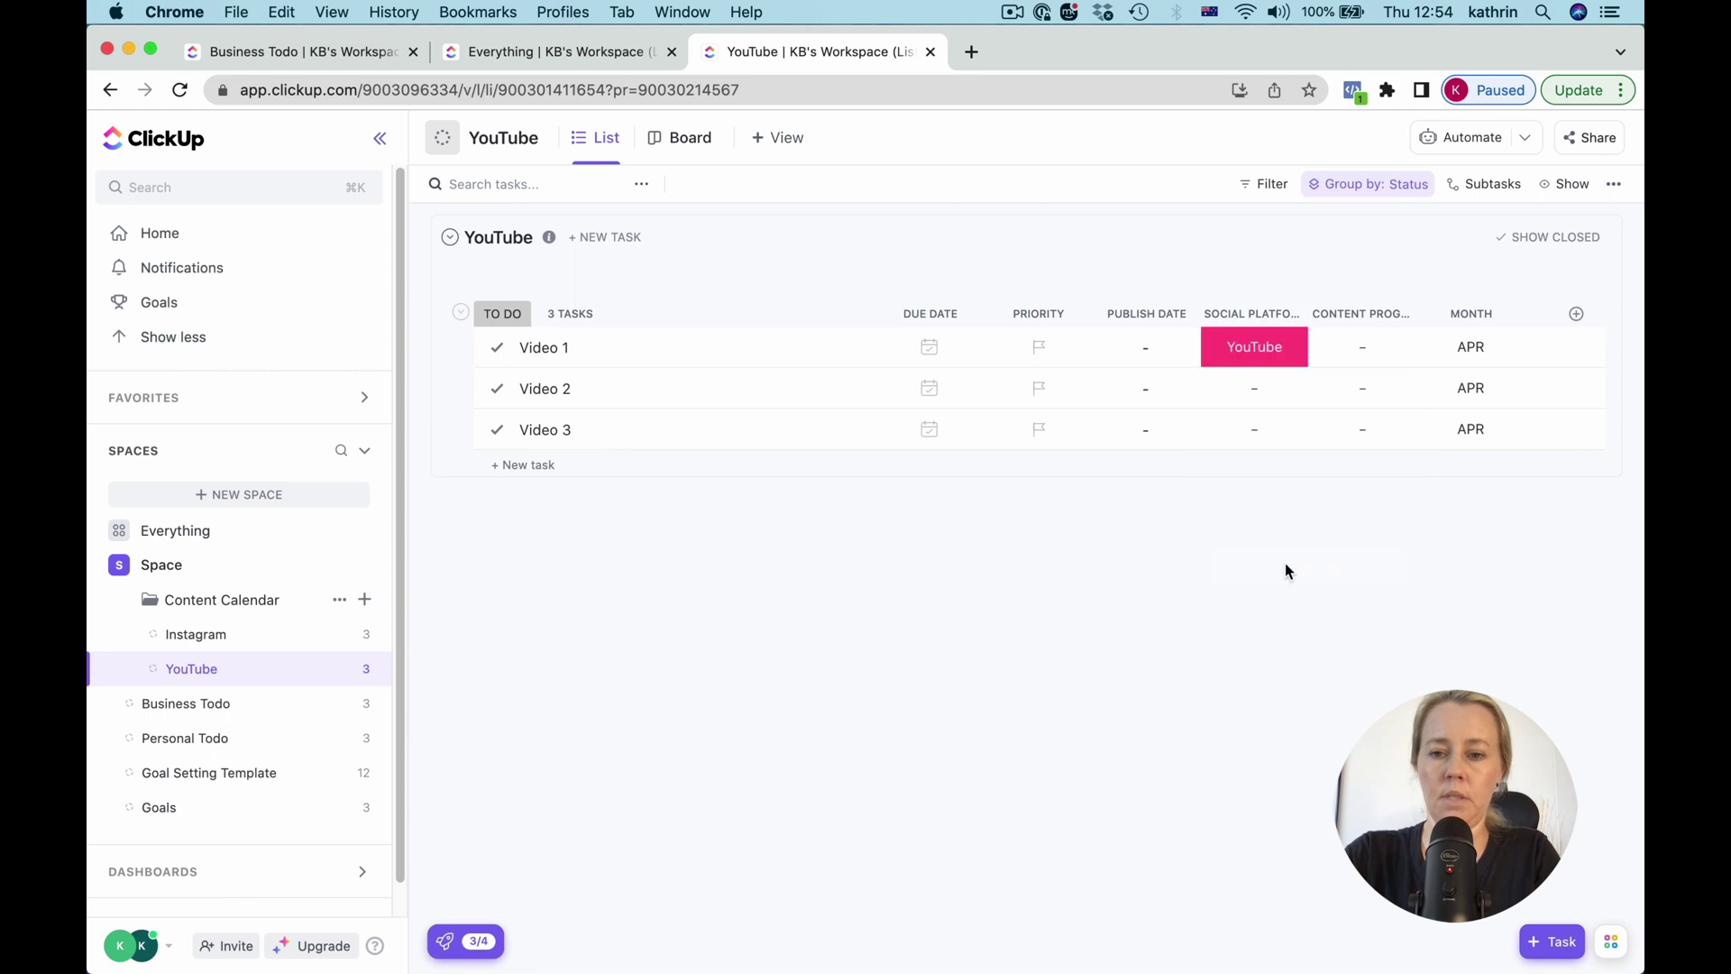
left_click(1254, 388)
left_click(1254, 608)
left_click(1254, 429)
left_click(1254, 648)
Step: Give Videos 1–3 publish dates April 3, April 4 and Wednesday
left_click(1141, 347)
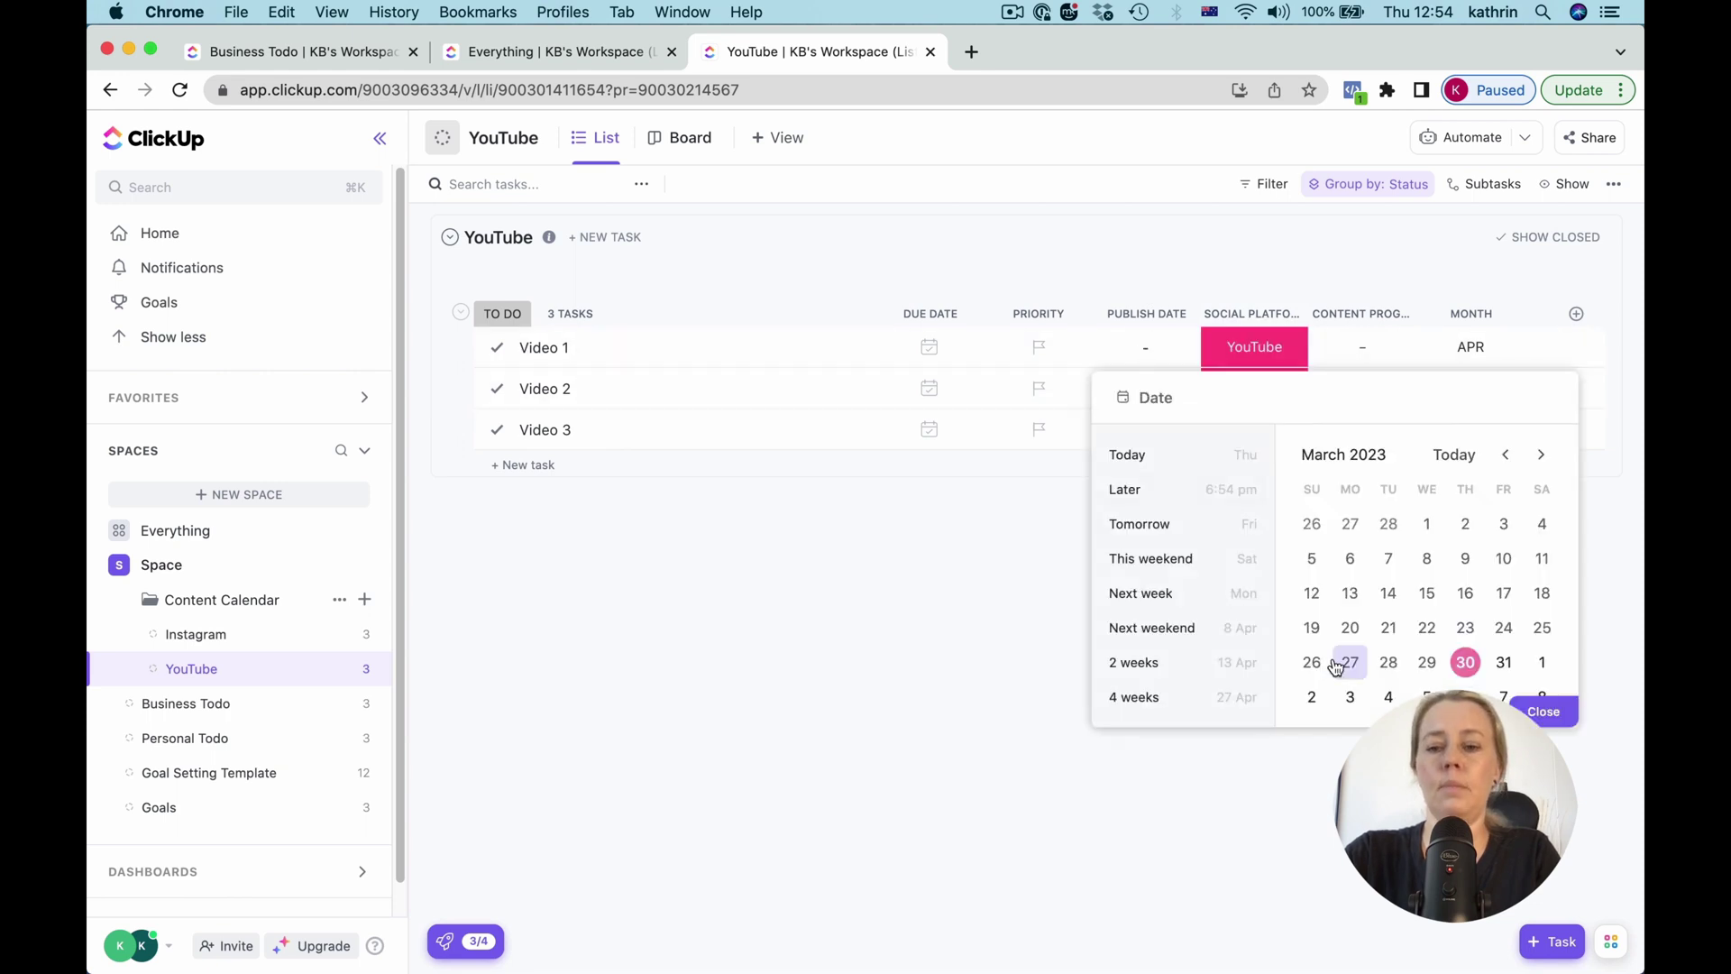
left_click(1353, 696)
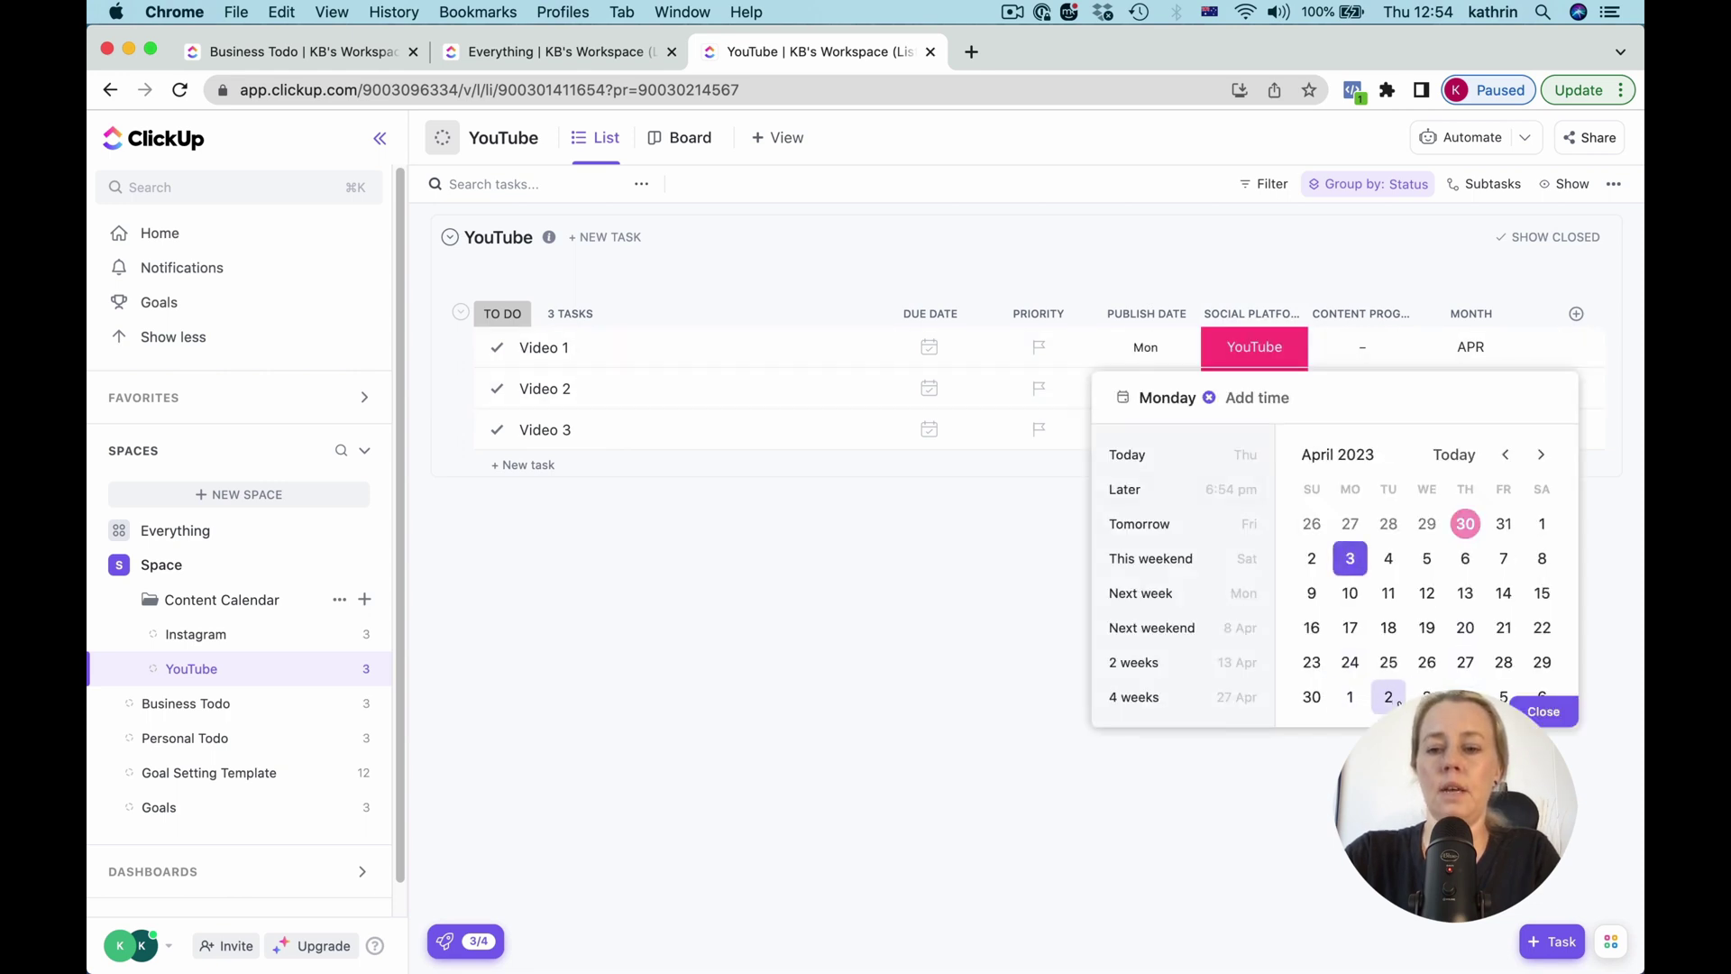
left_click(1545, 707)
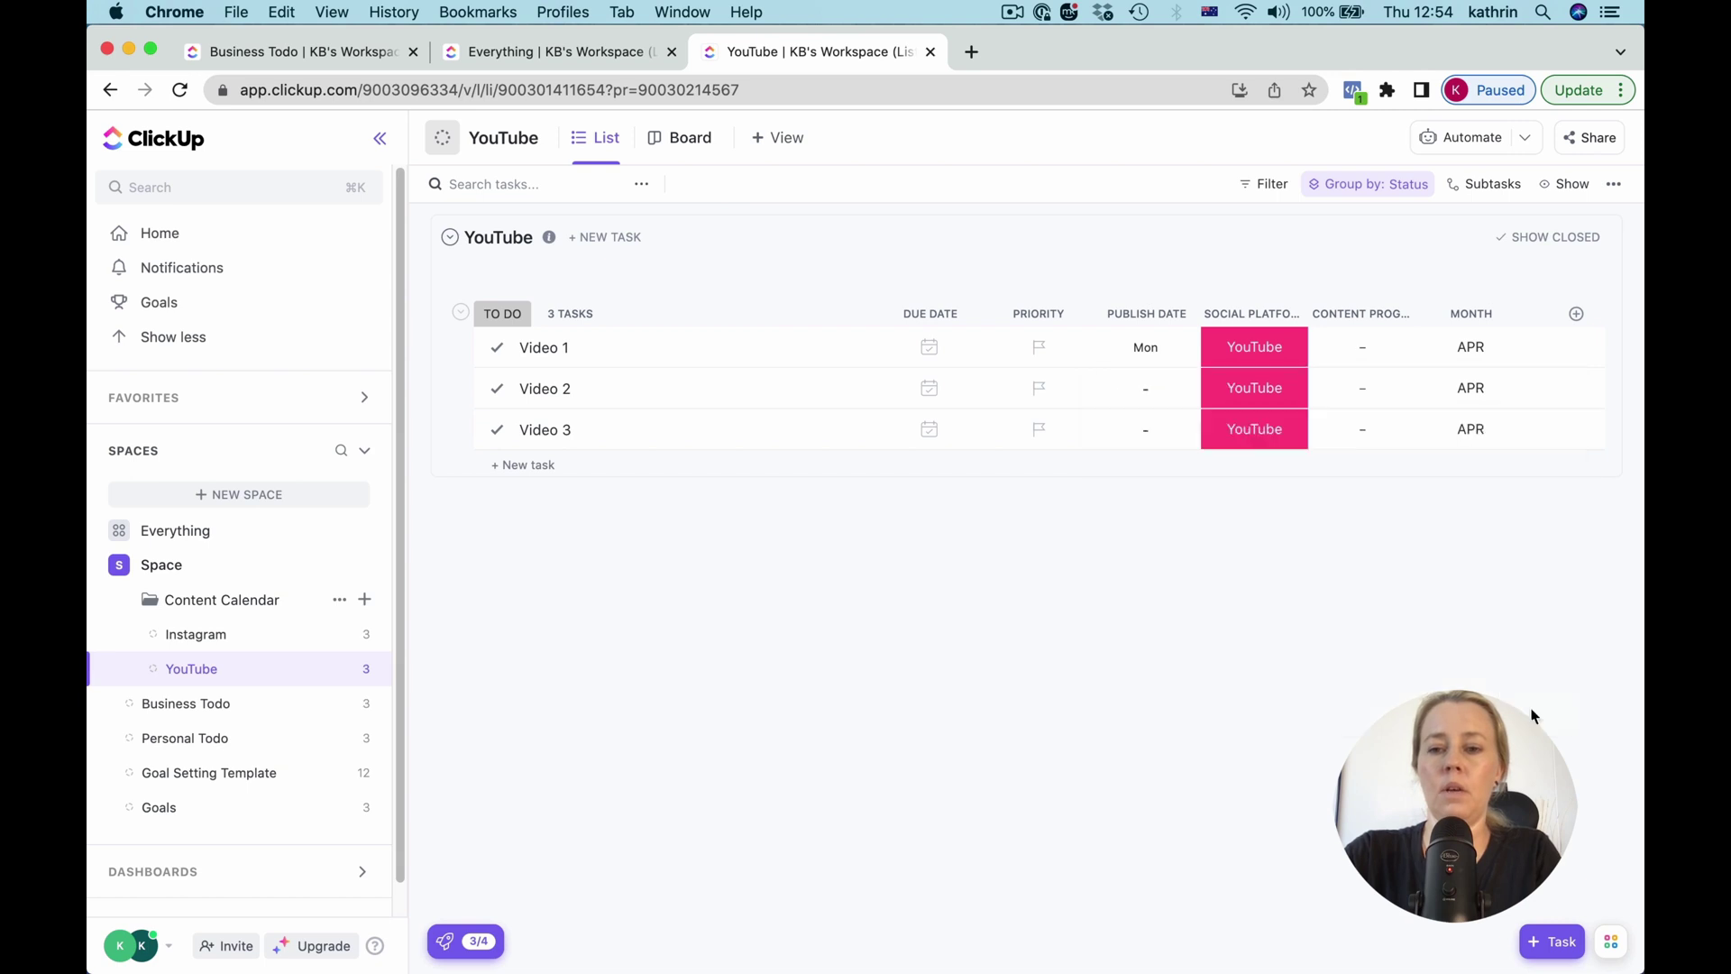
left_click(1145, 388)
left_click(1388, 738)
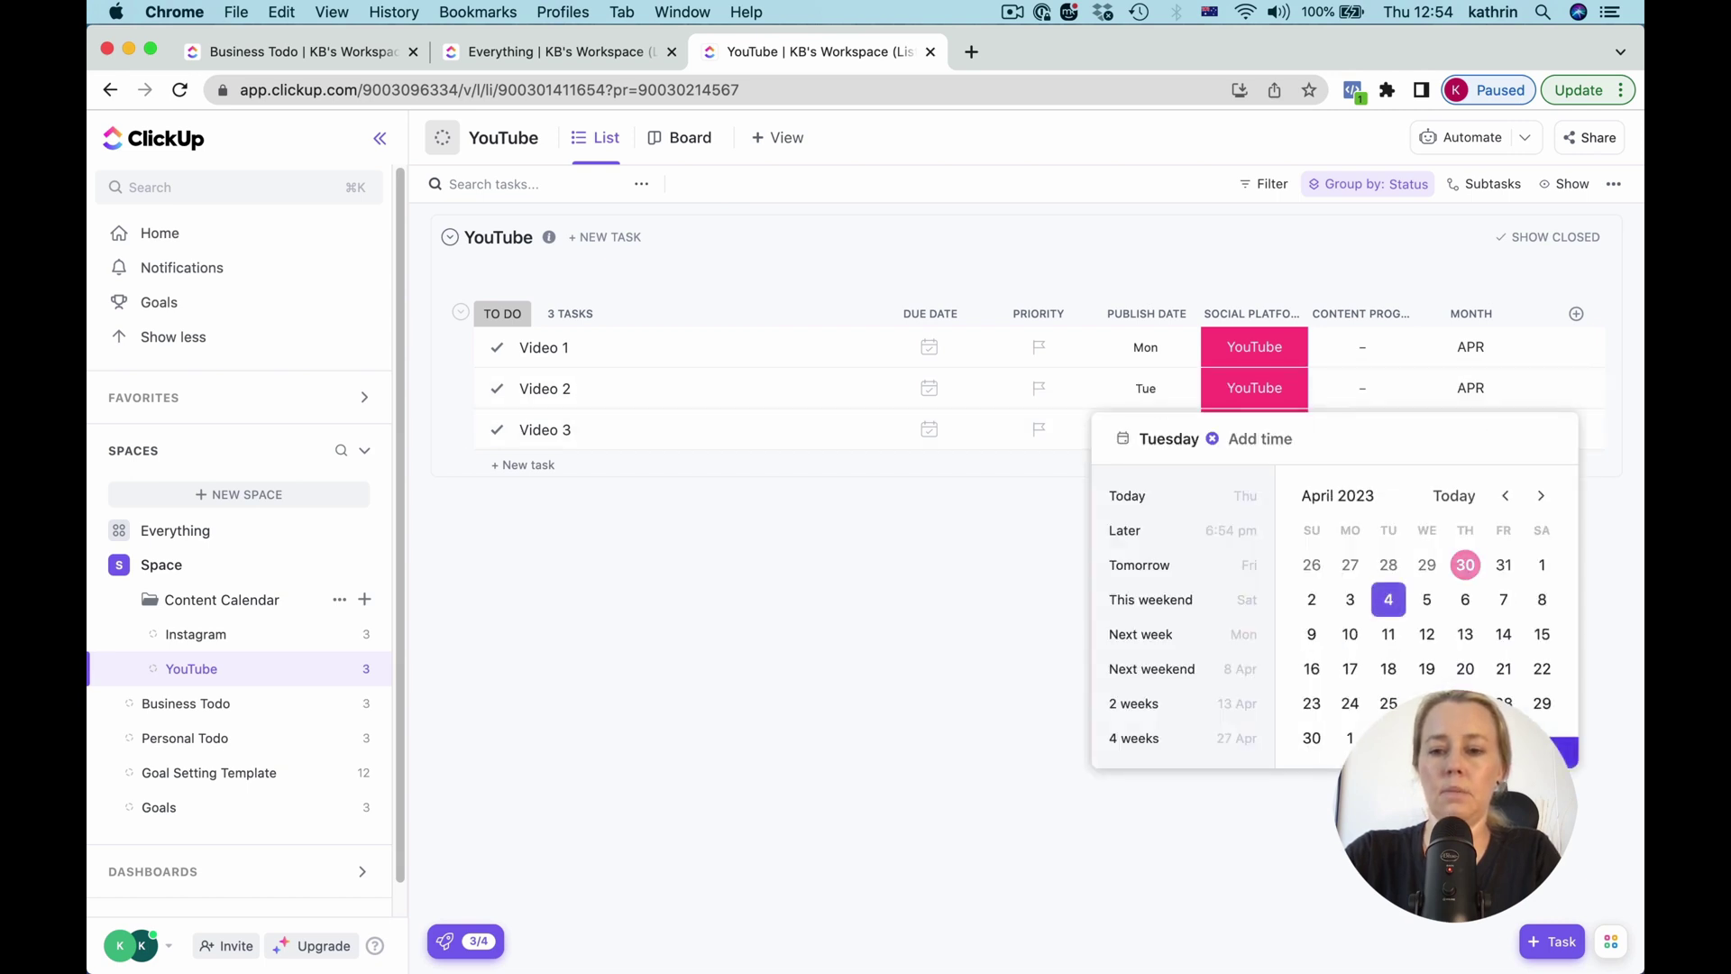
left_click(1144, 428)
left_click(1426, 738)
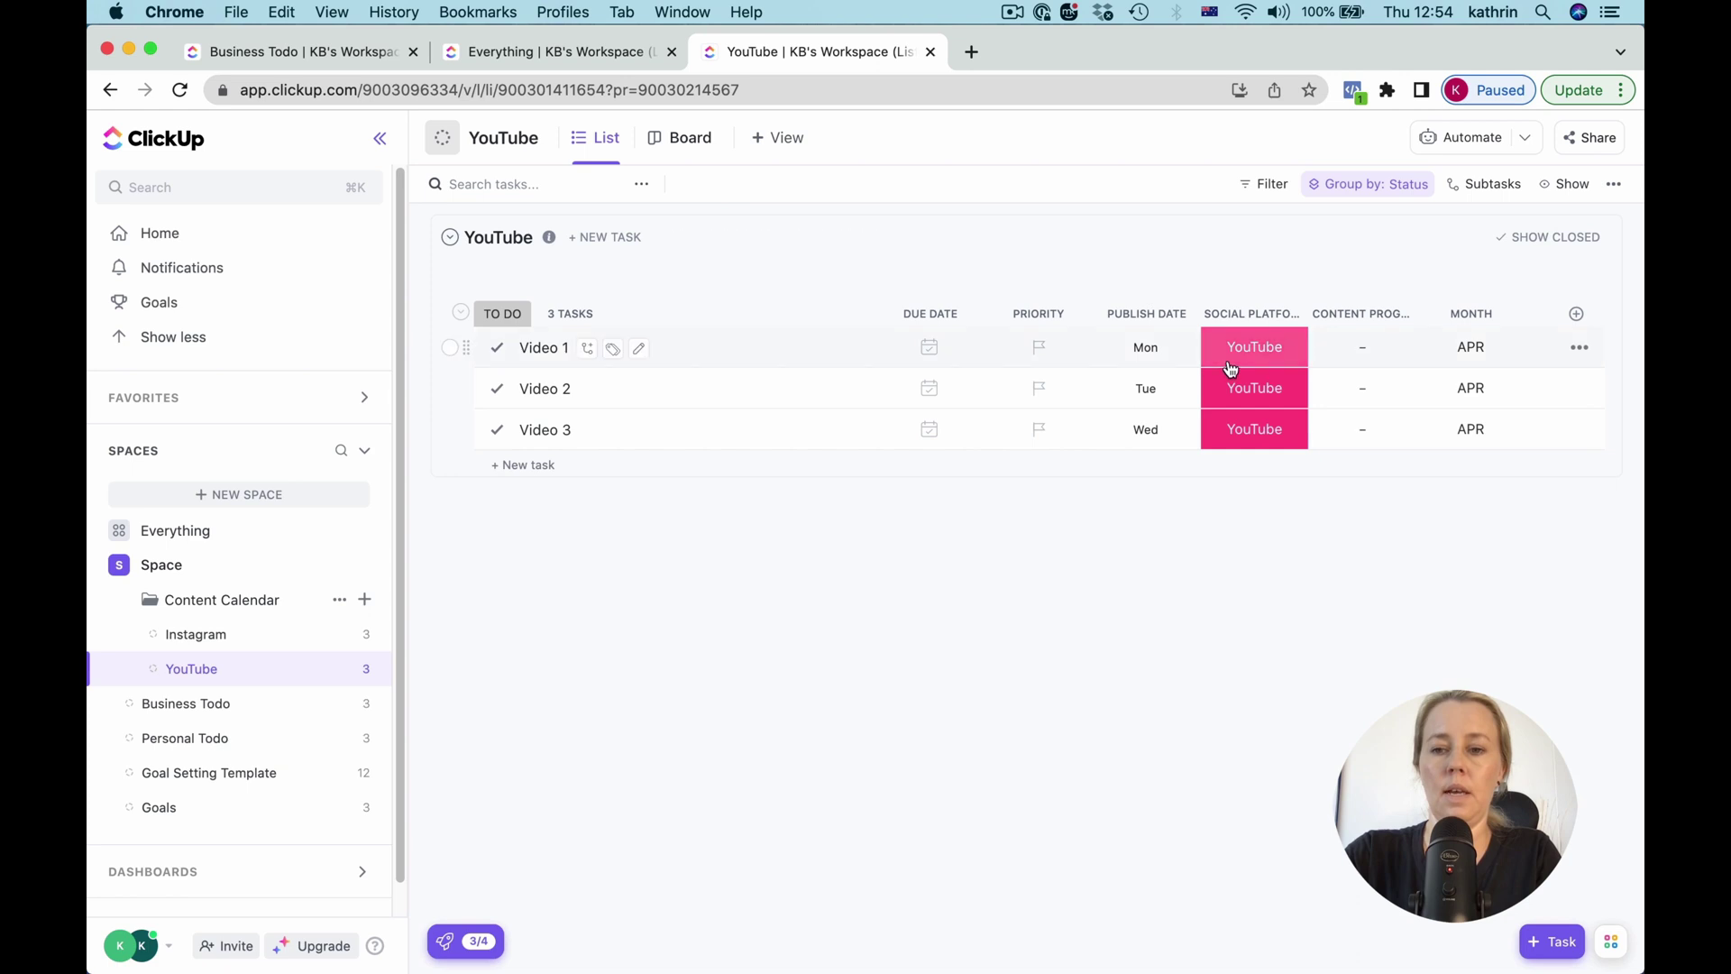
Step: Set Videos 1–3 content progress to Outline, Img/Video and Edit
left_click(1368, 348)
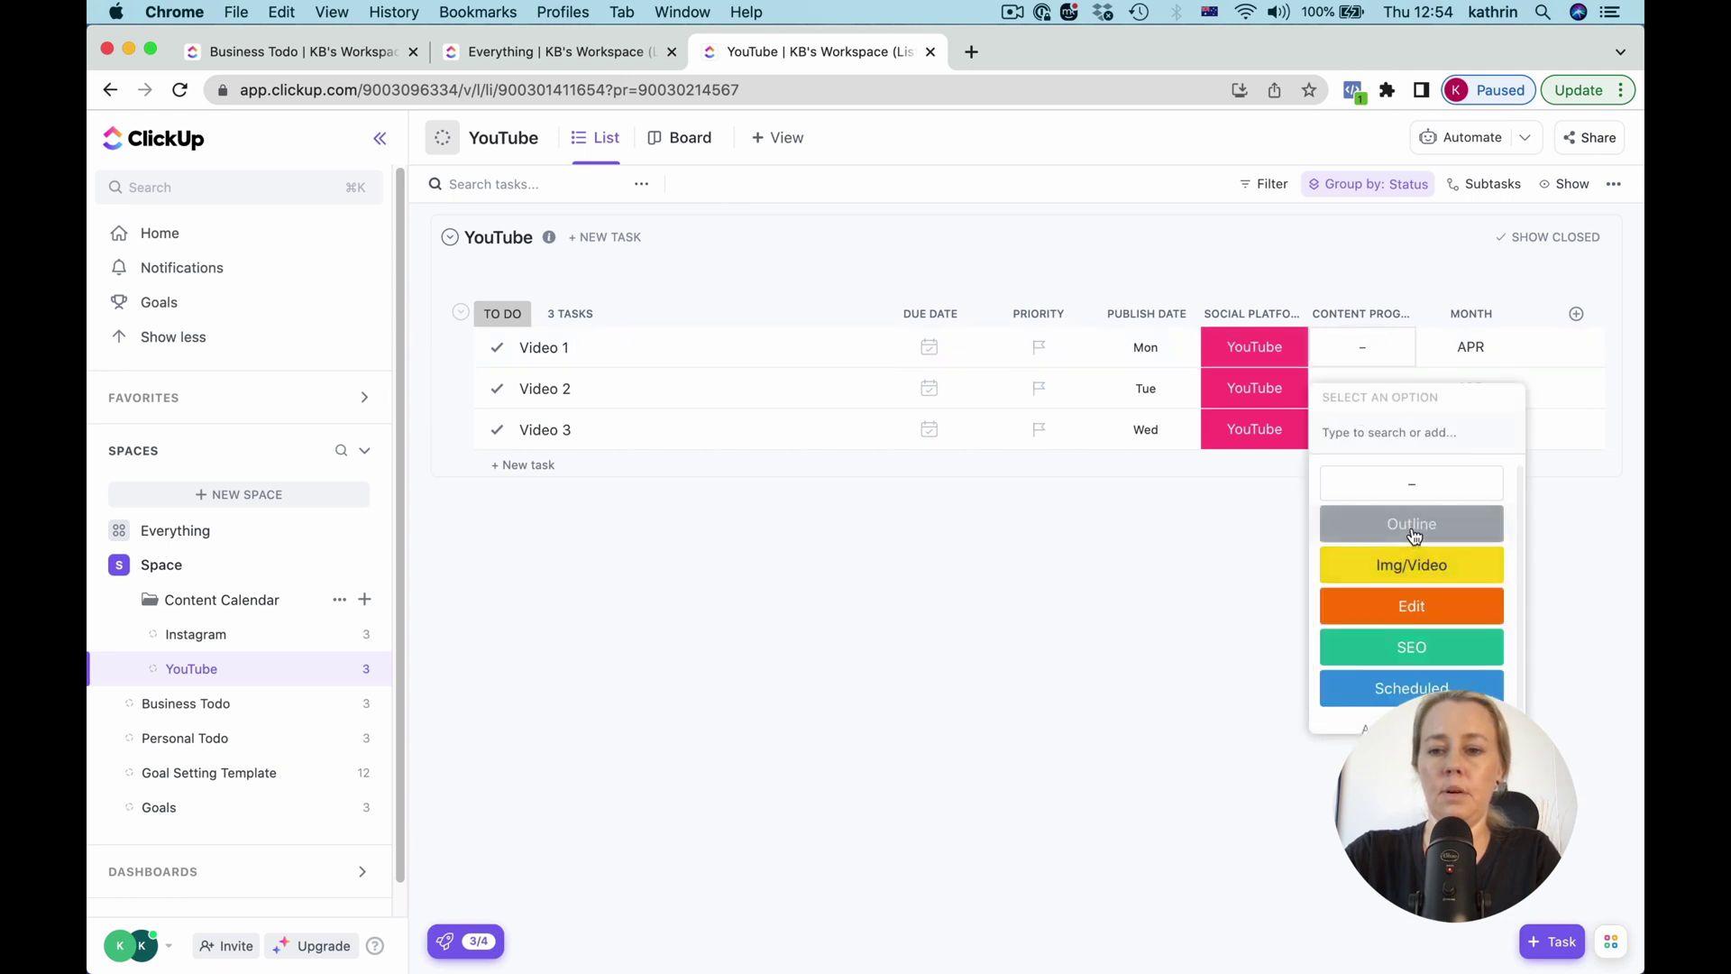
left_click(1411, 523)
left_click(1388, 400)
left_click(1411, 606)
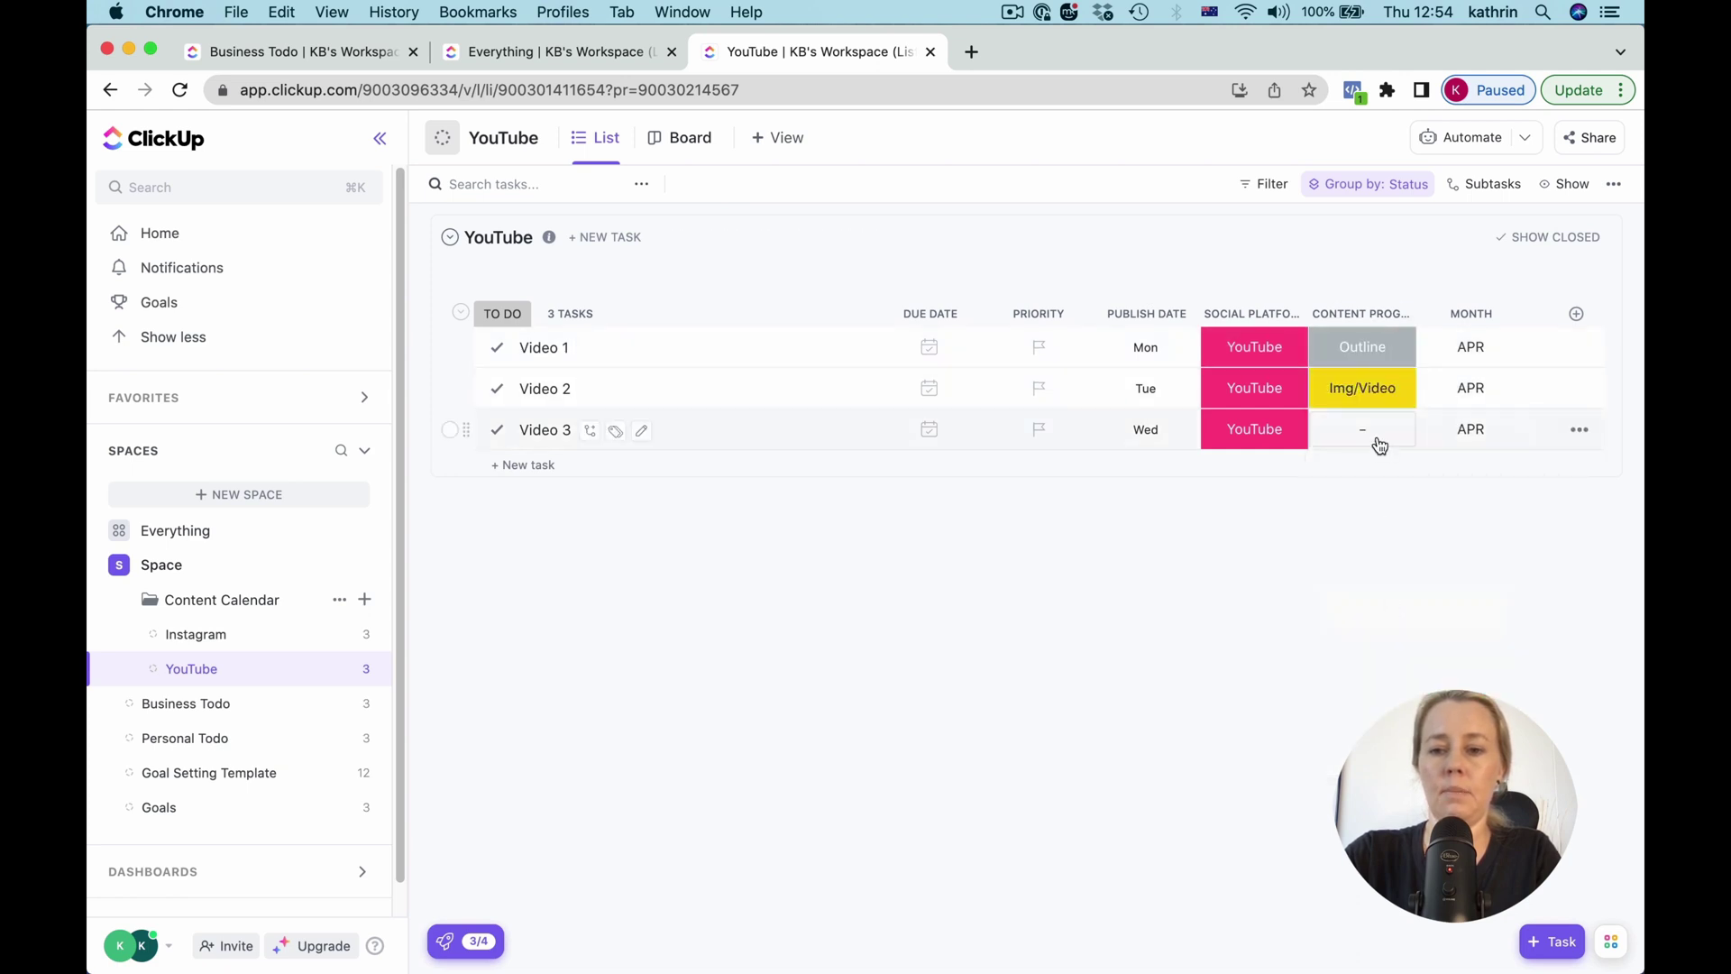
left_click(1367, 429)
left_click(1411, 688)
mouse_move(1028, 236)
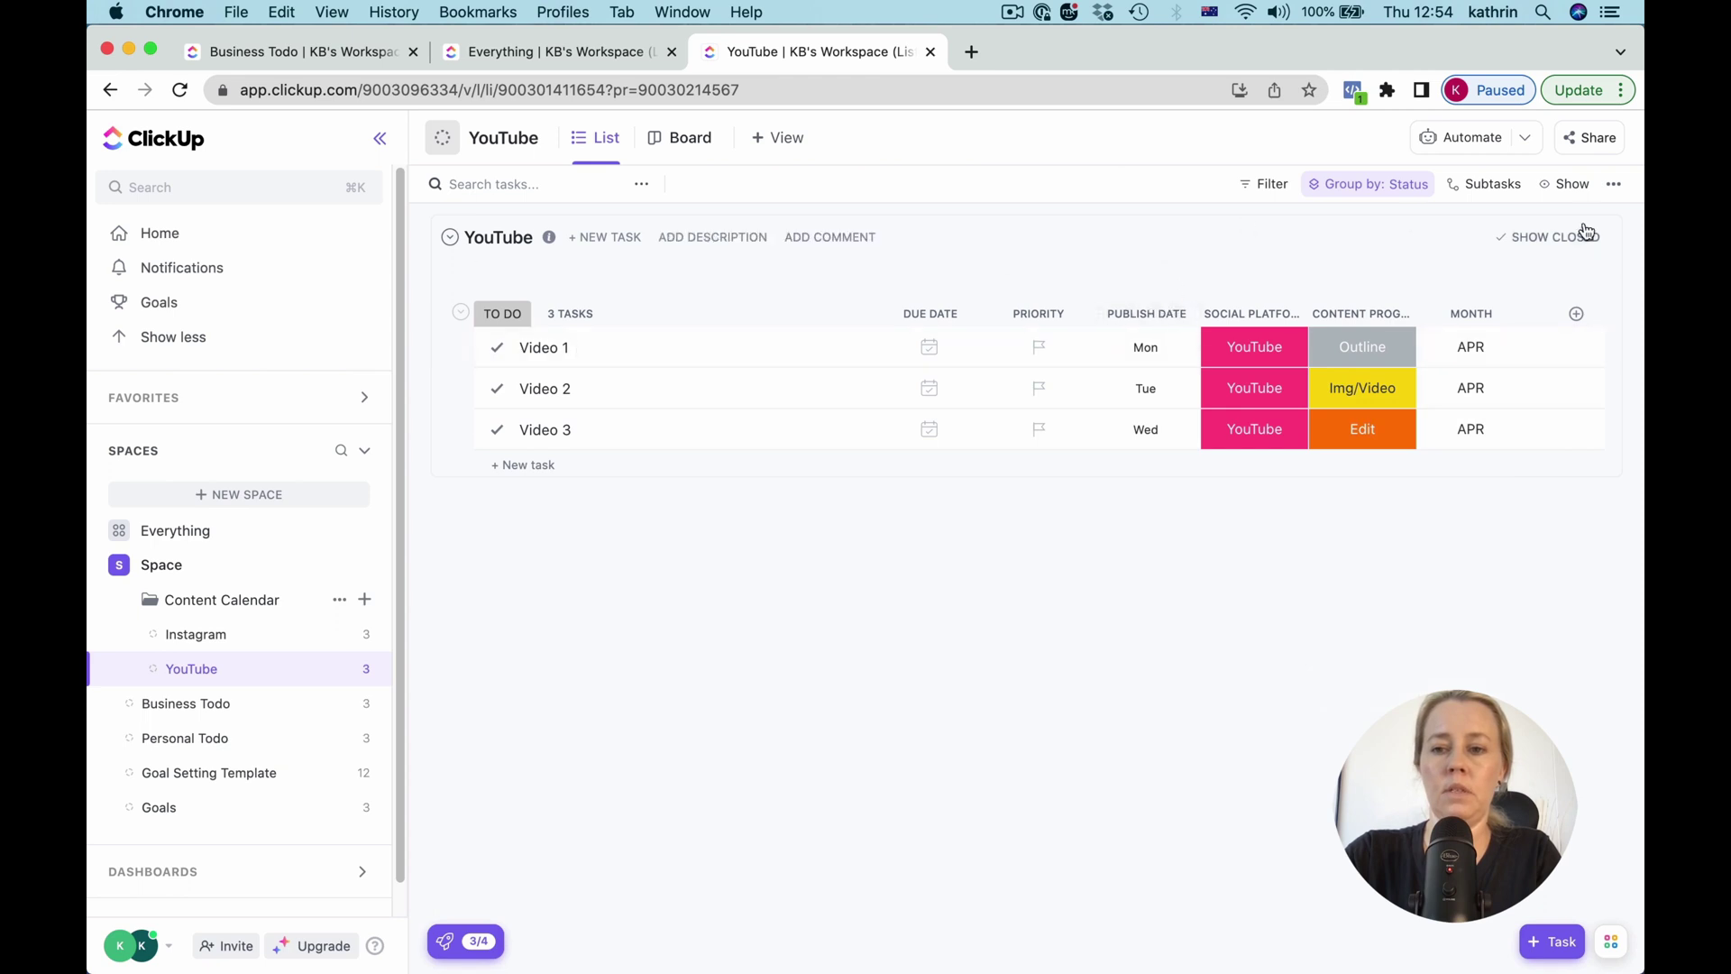
Step: Turn on Autosave view for the YouTube list view
left_click(1615, 185)
left_click(1603, 273)
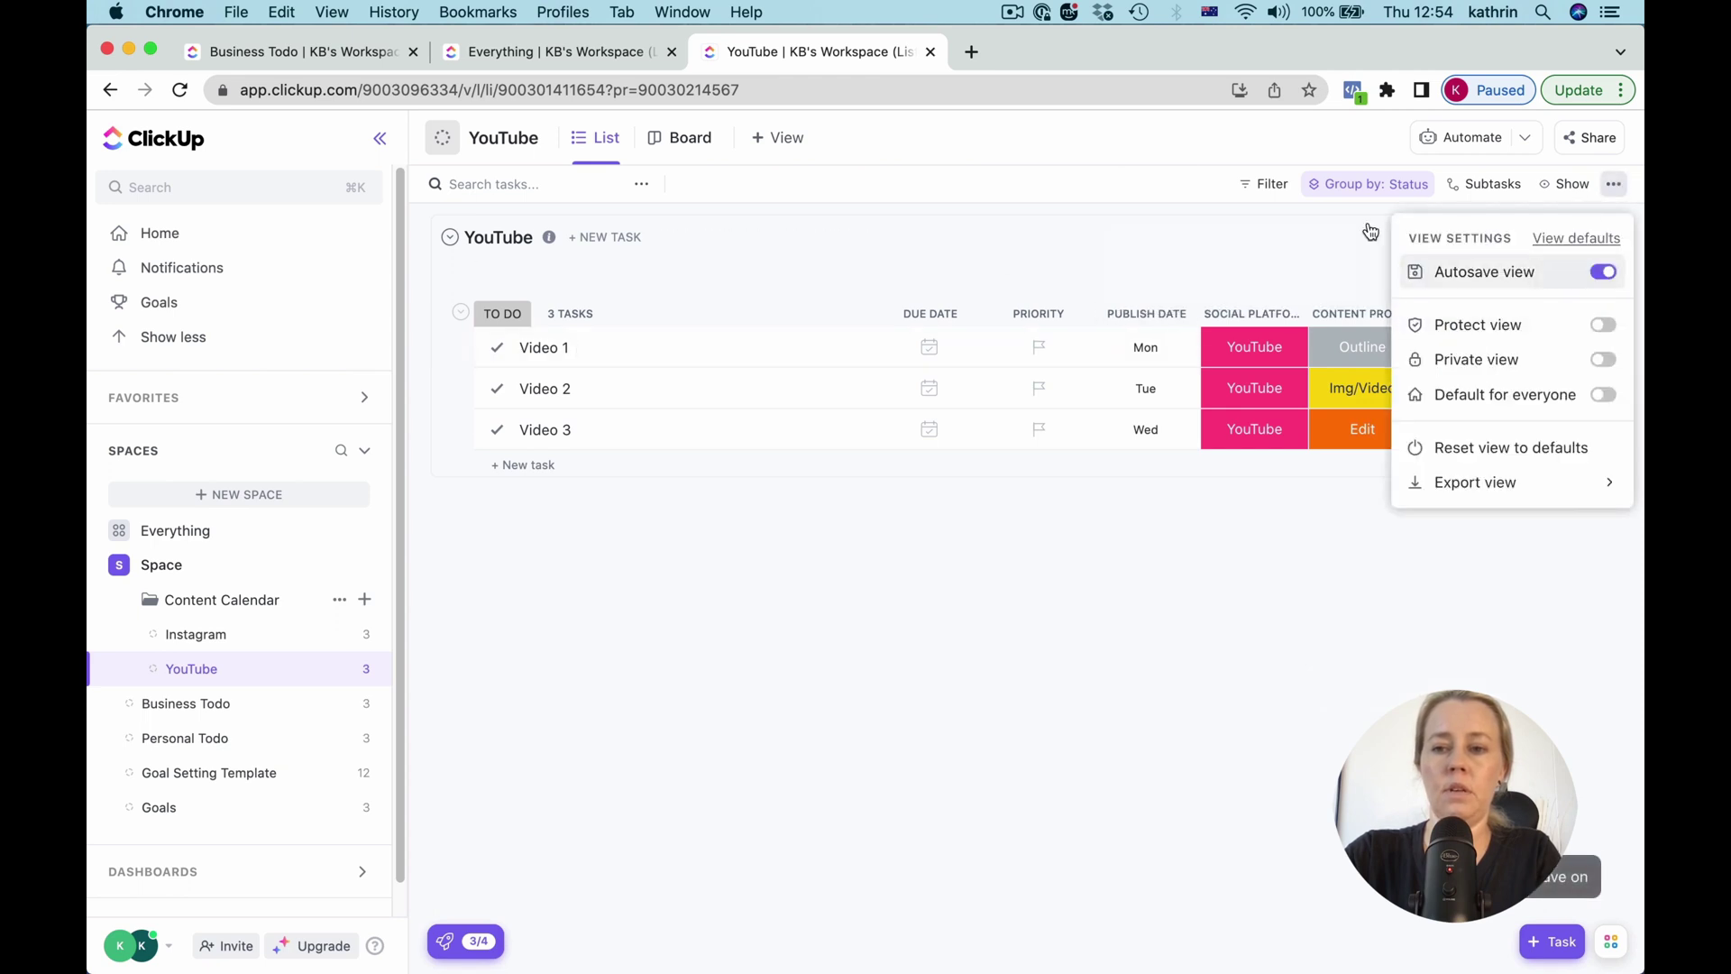
left_click(647, 135)
Step: Rename the YouTube list view to 'YT Progress'
left_click(649, 137)
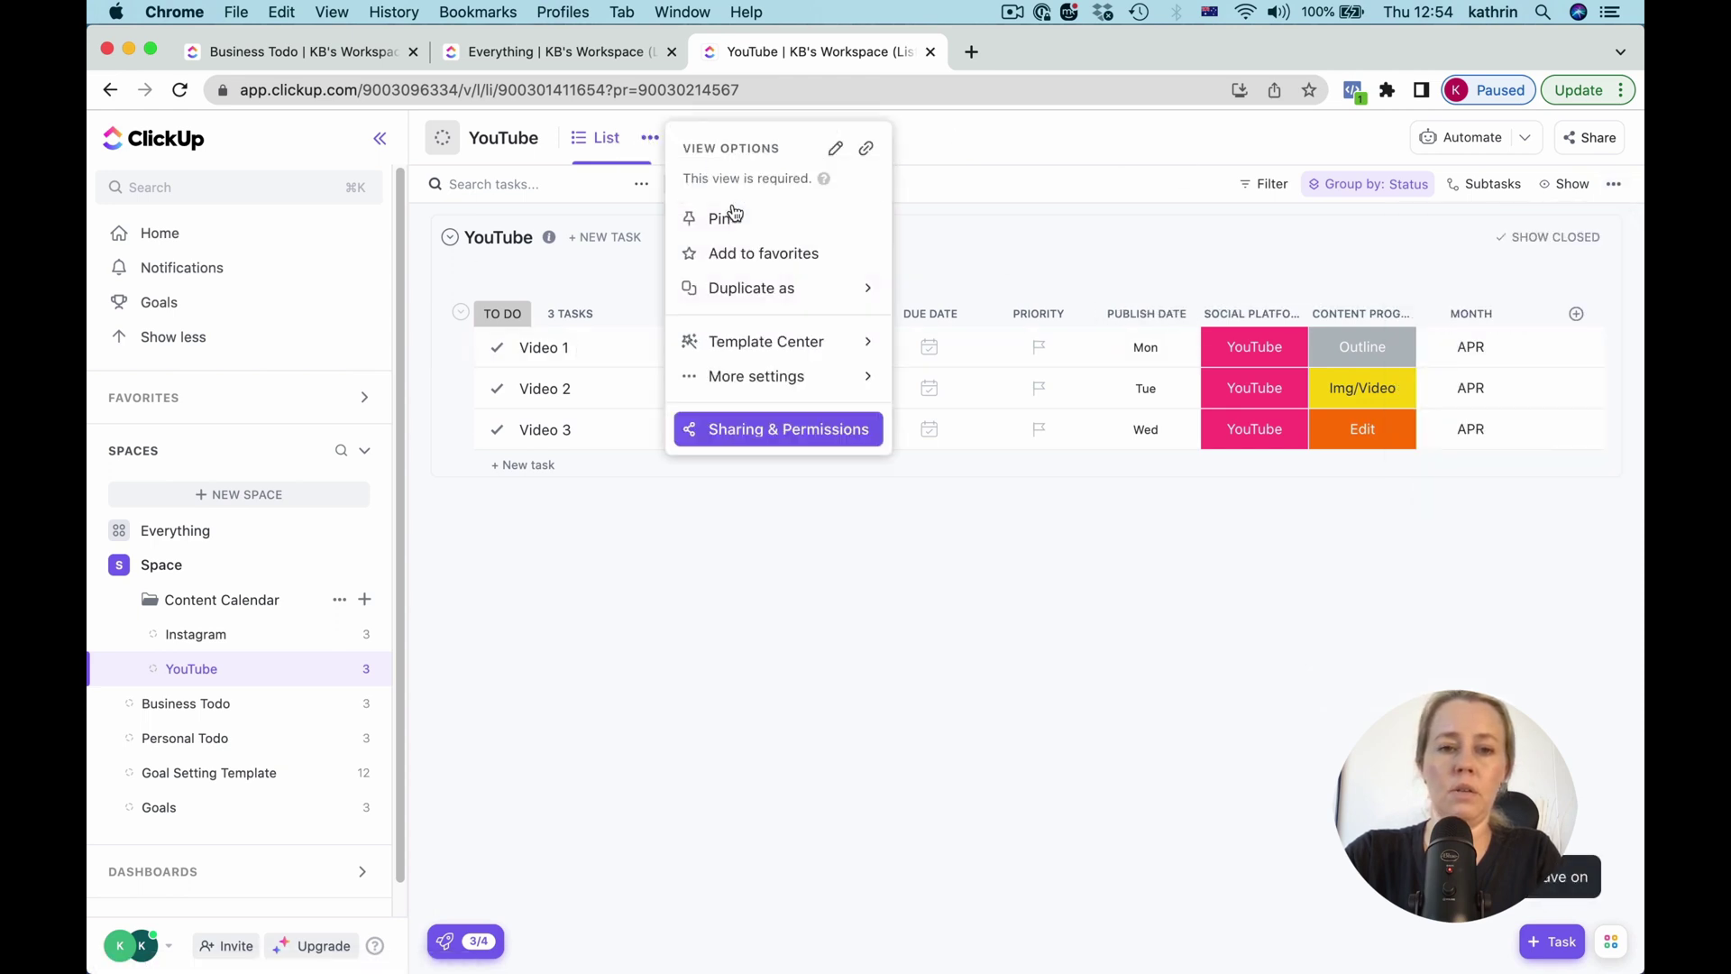
left_click(833, 152)
key("BackSpace")
key("BackSpace")
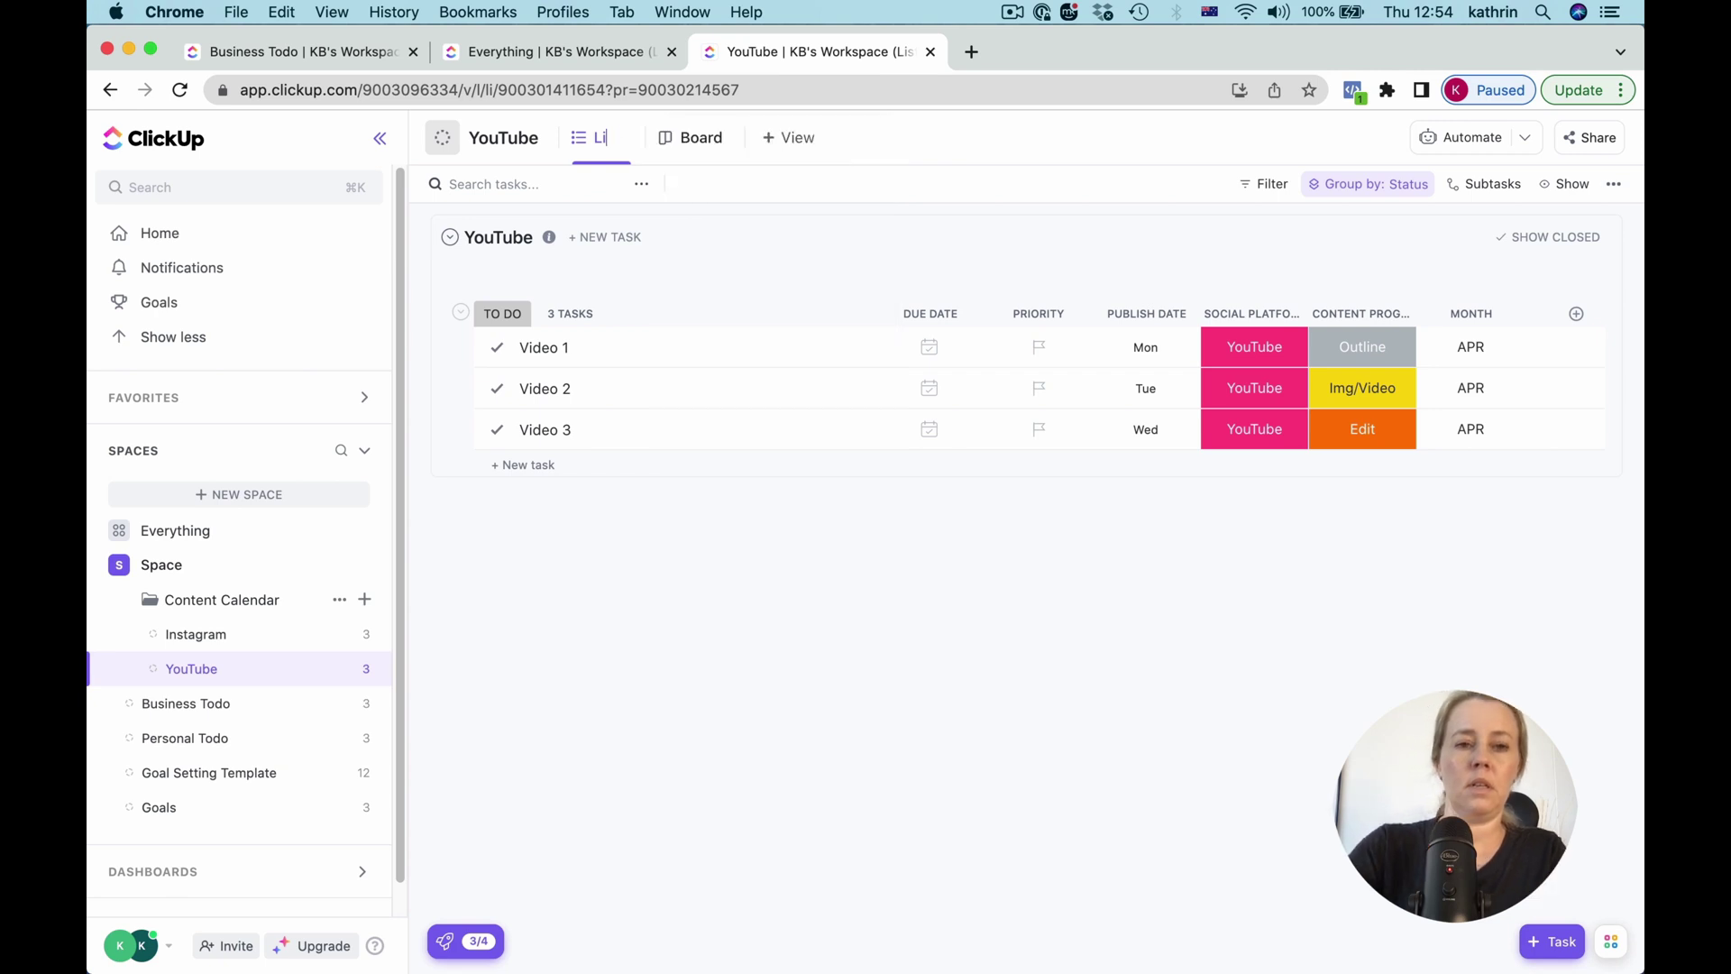
left_click(605, 138)
type("NameYT Progre")
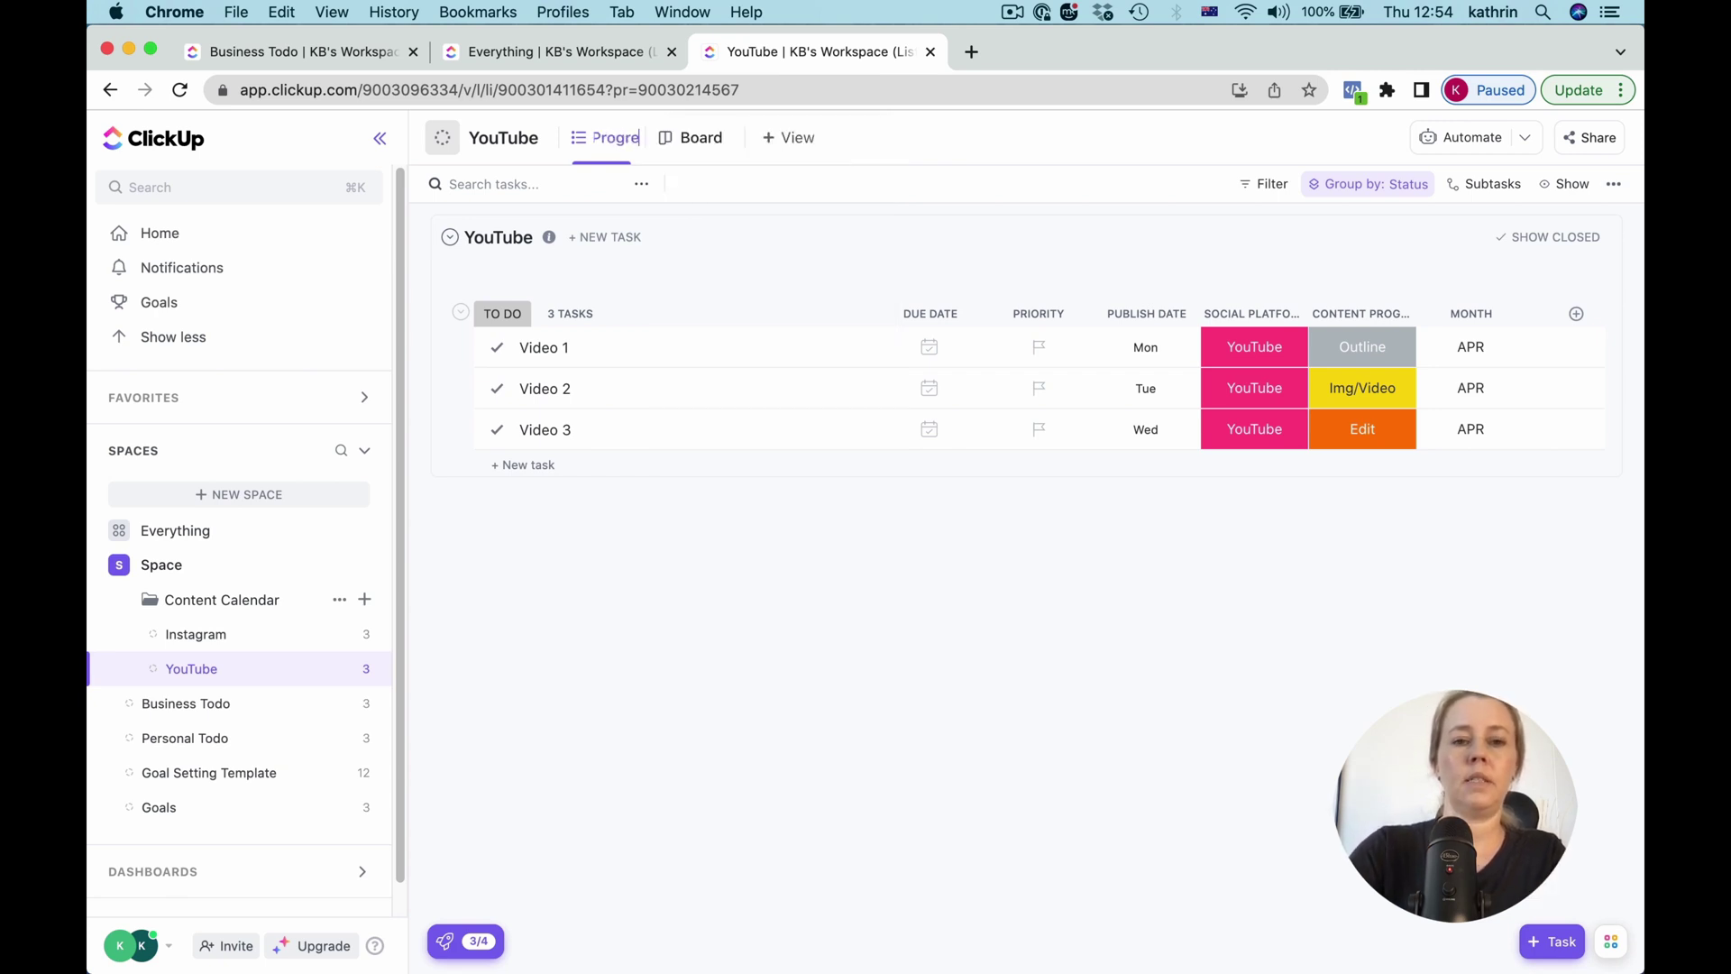
type("ss")
key("Return")
Step: Add a Calendar view to the YouTube list, showing April 2023, with autosave on
left_click(837, 138)
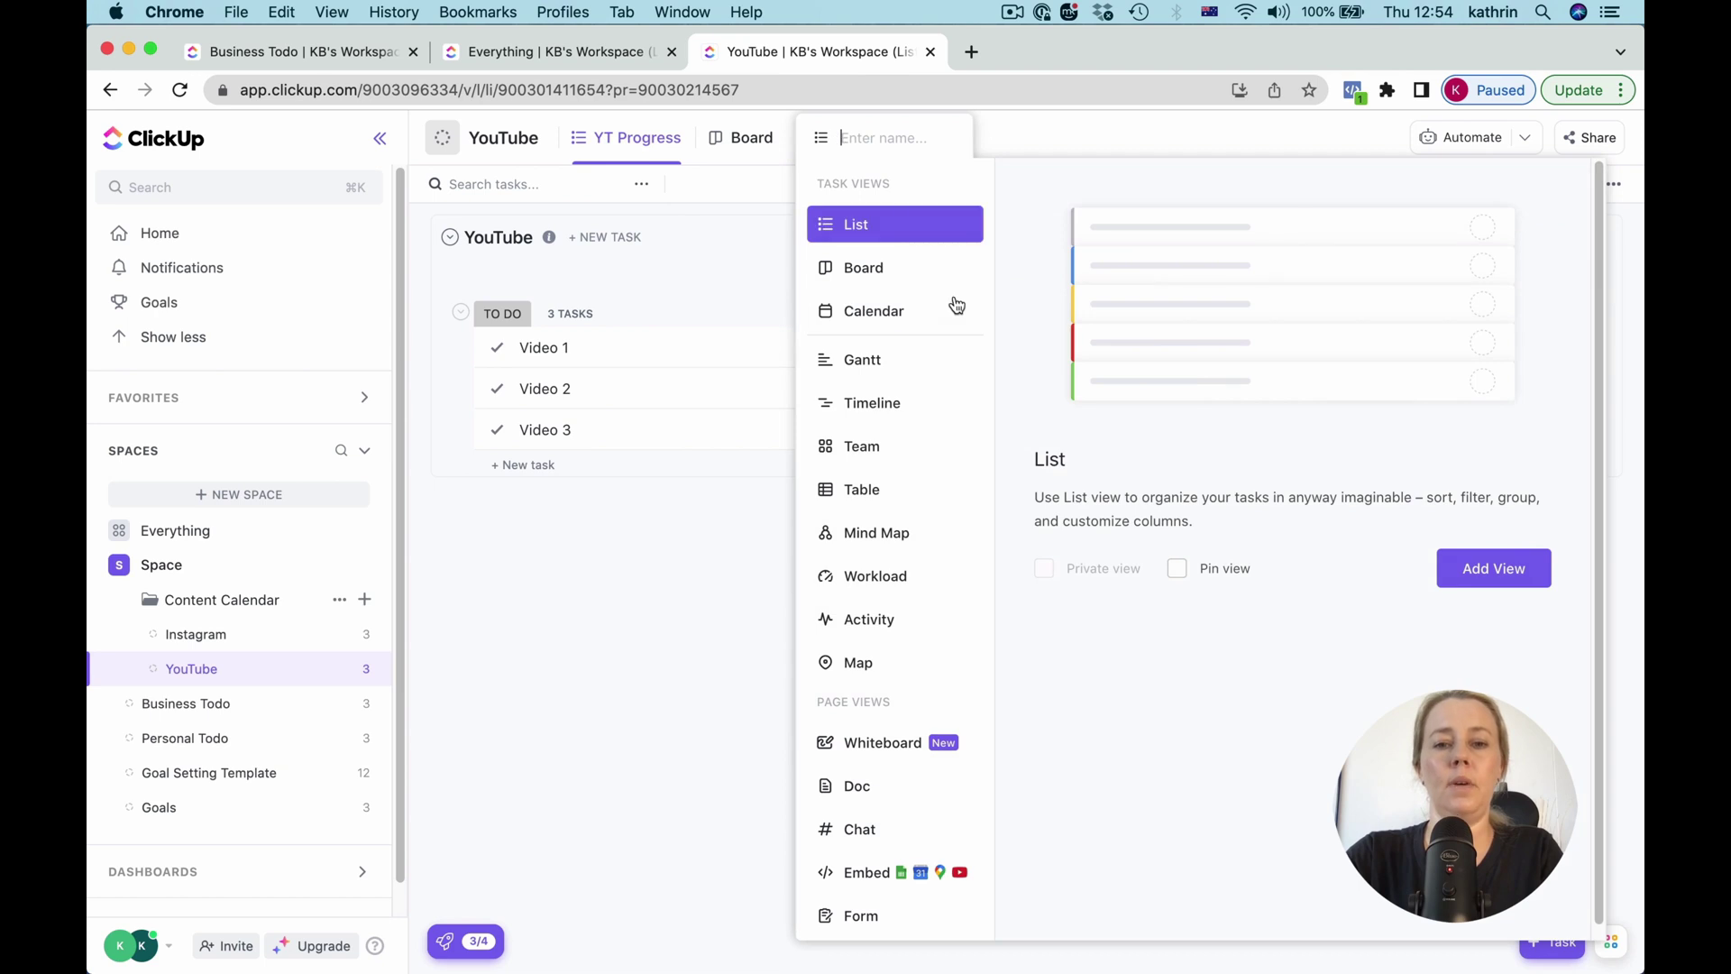
left_click(947, 311)
left_click(1469, 579)
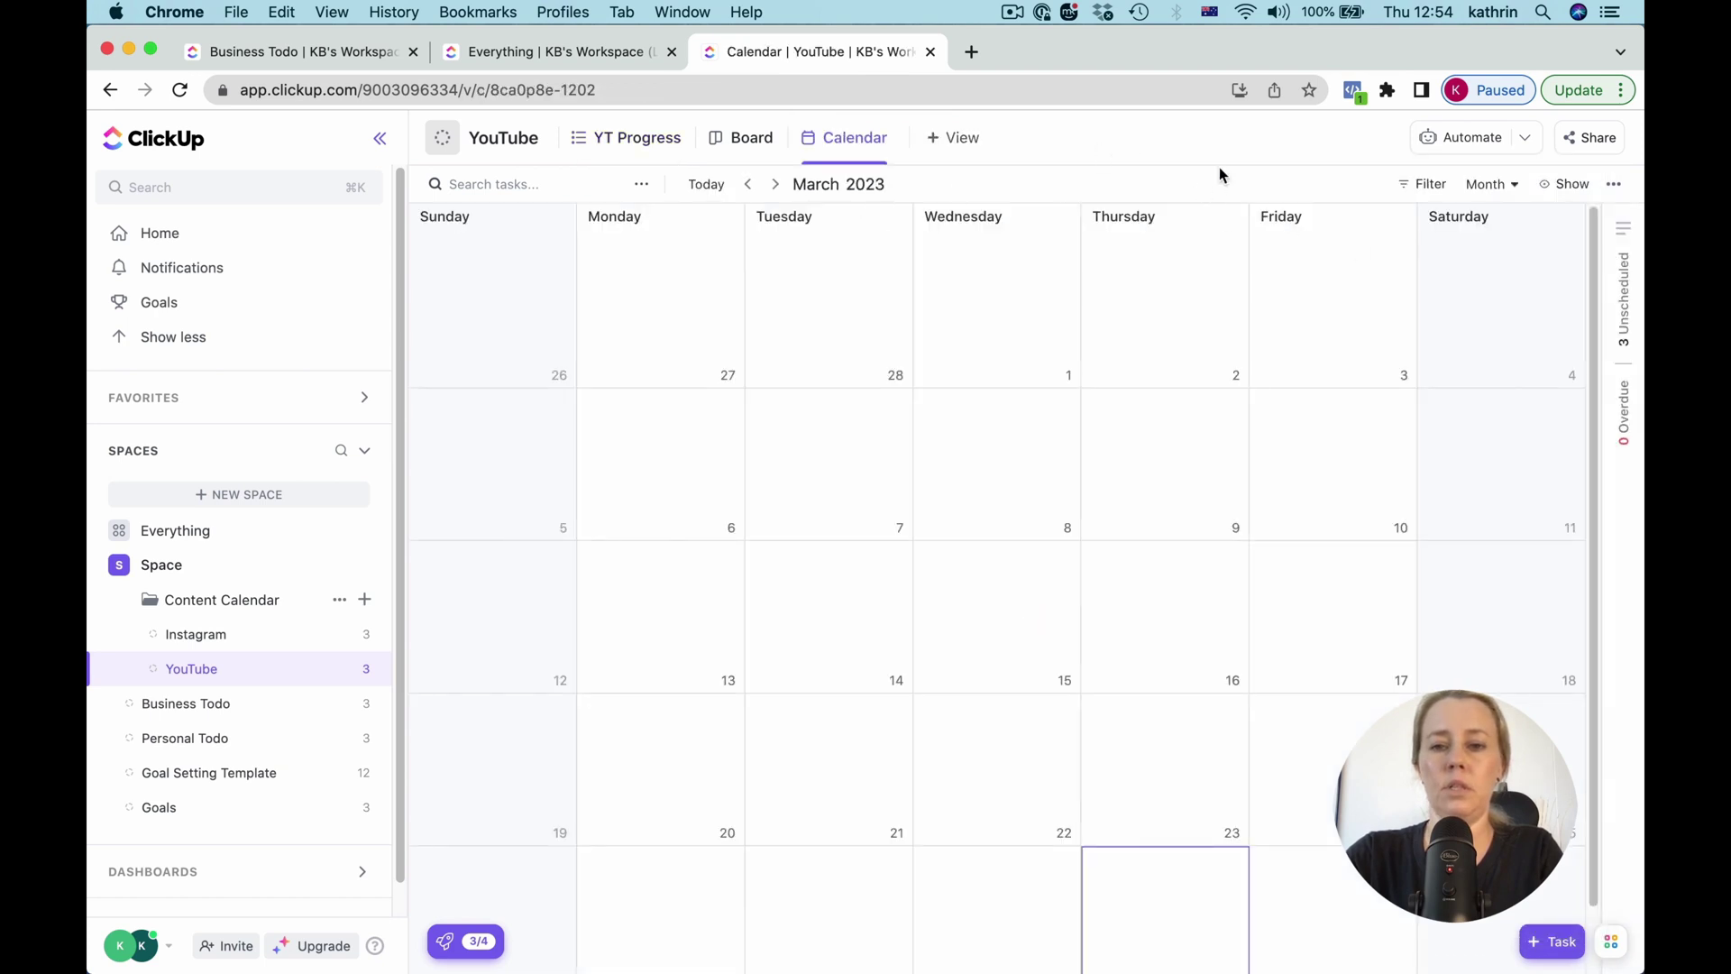
left_click(773, 184)
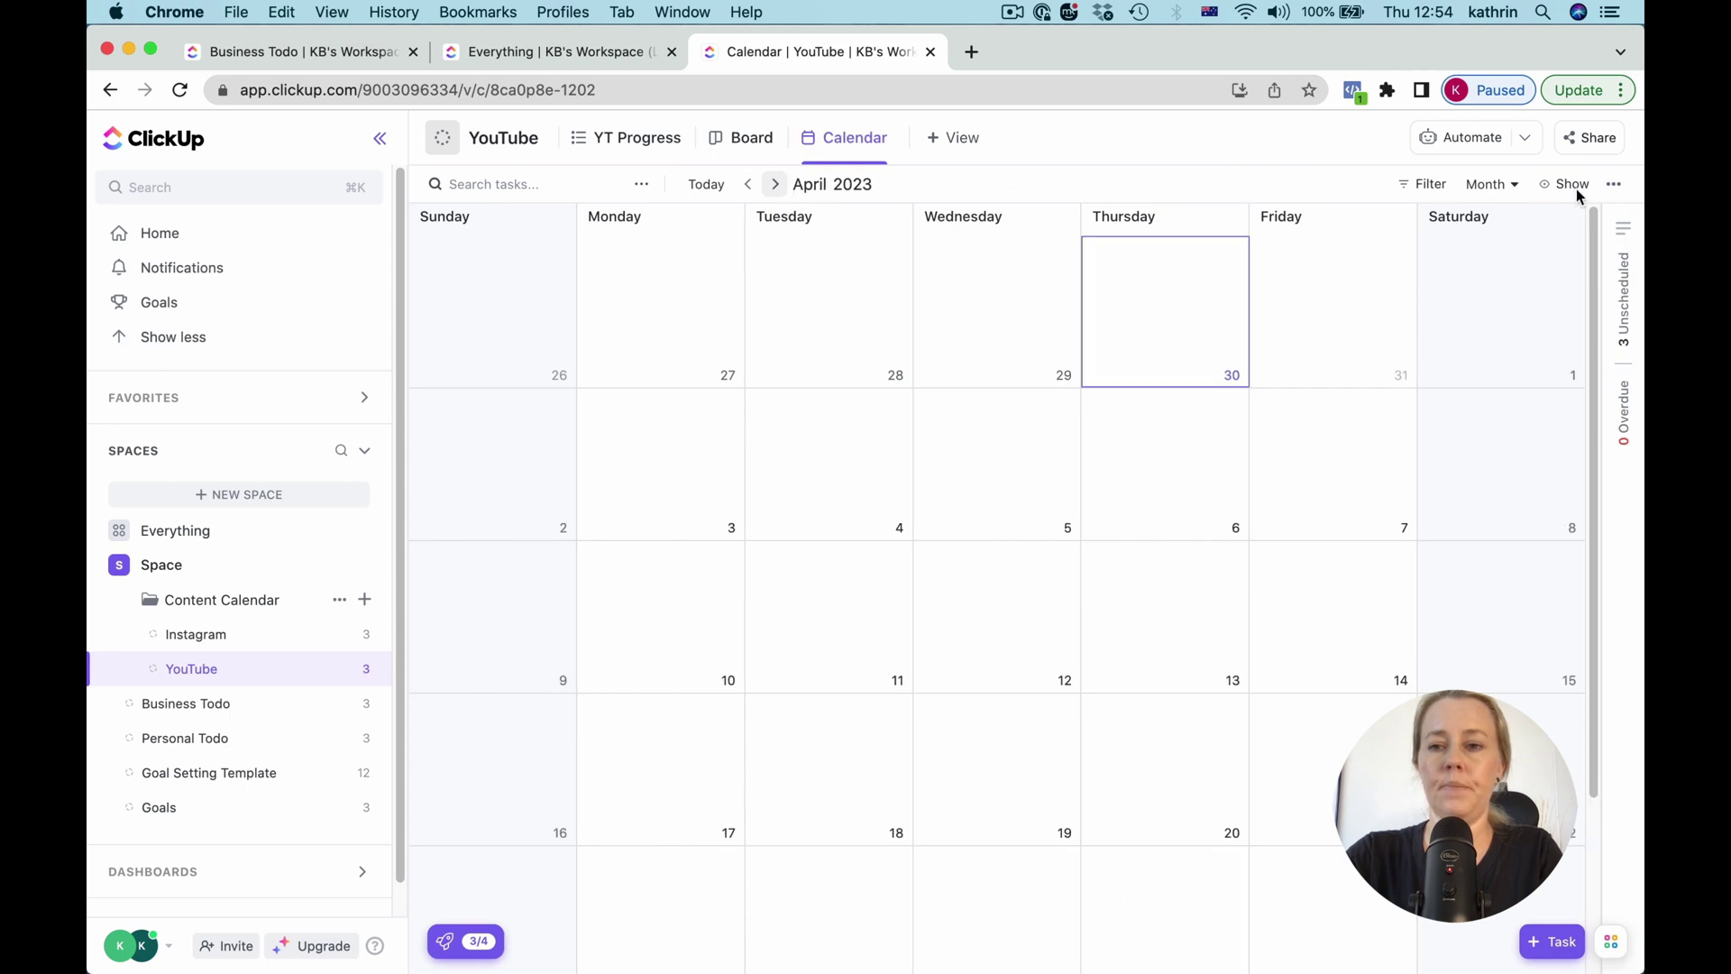
left_click(1611, 185)
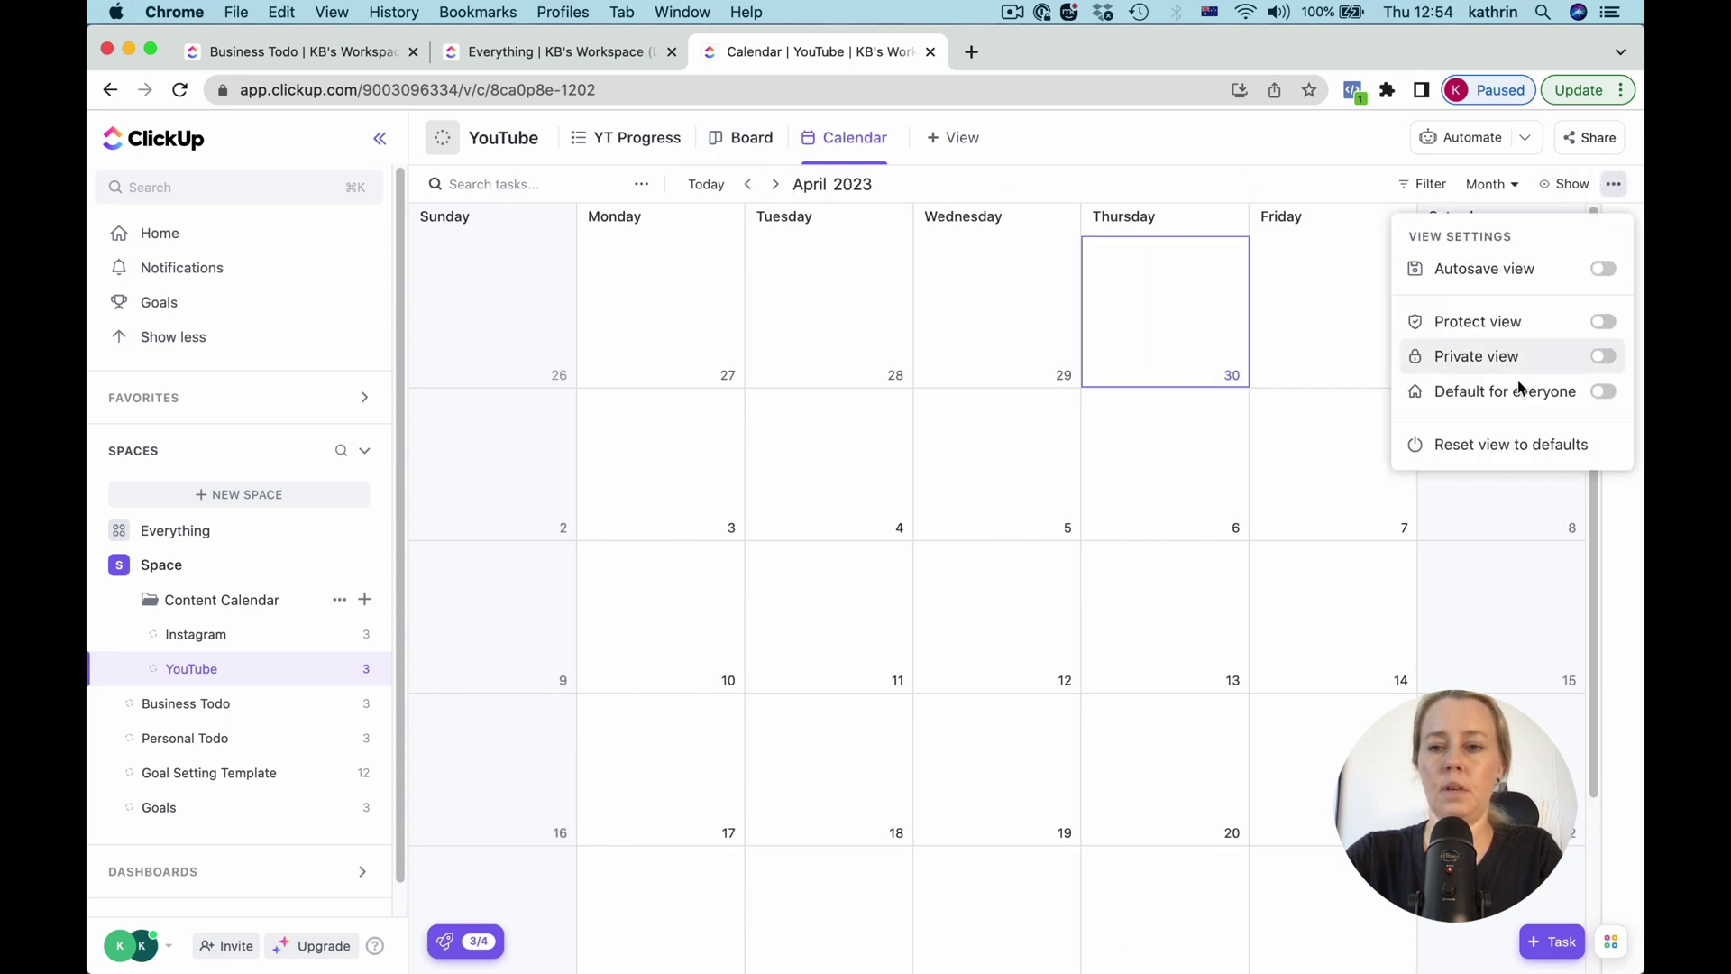
left_click(1604, 268)
left_click(1280, 179)
Step: Place calendar tasks by Publish Date and colour them by Social Platform
left_click(1552, 191)
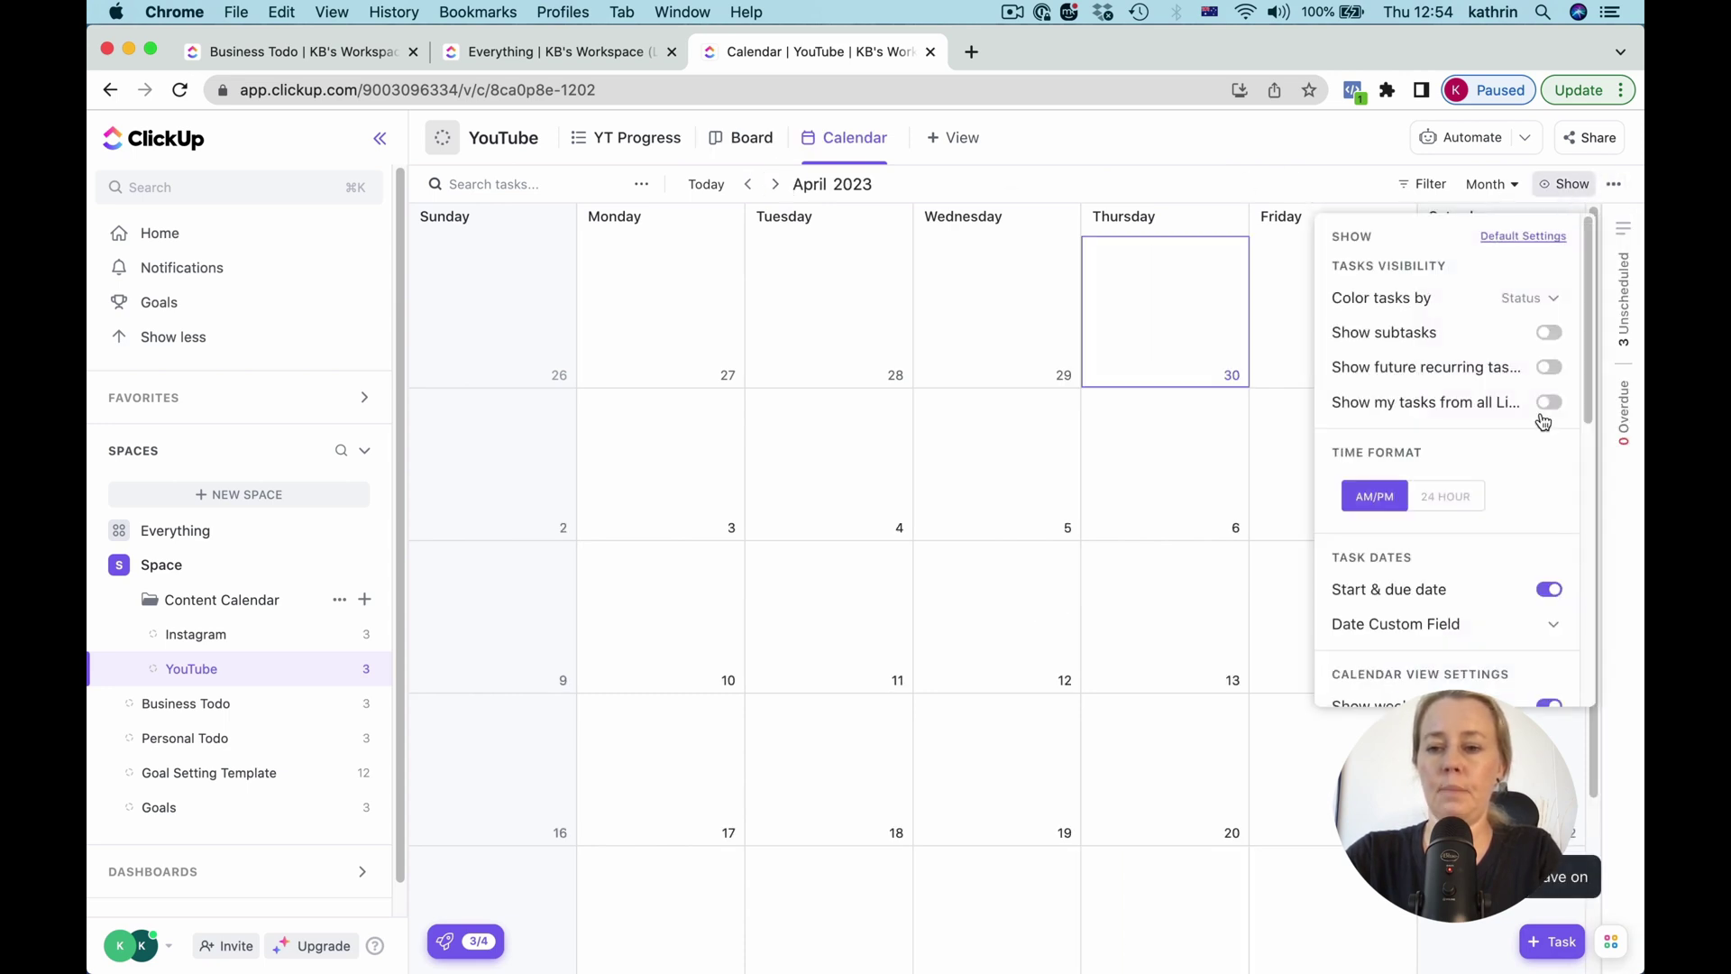
scroll(1569, 554, "down", 2)
left_click(1538, 580)
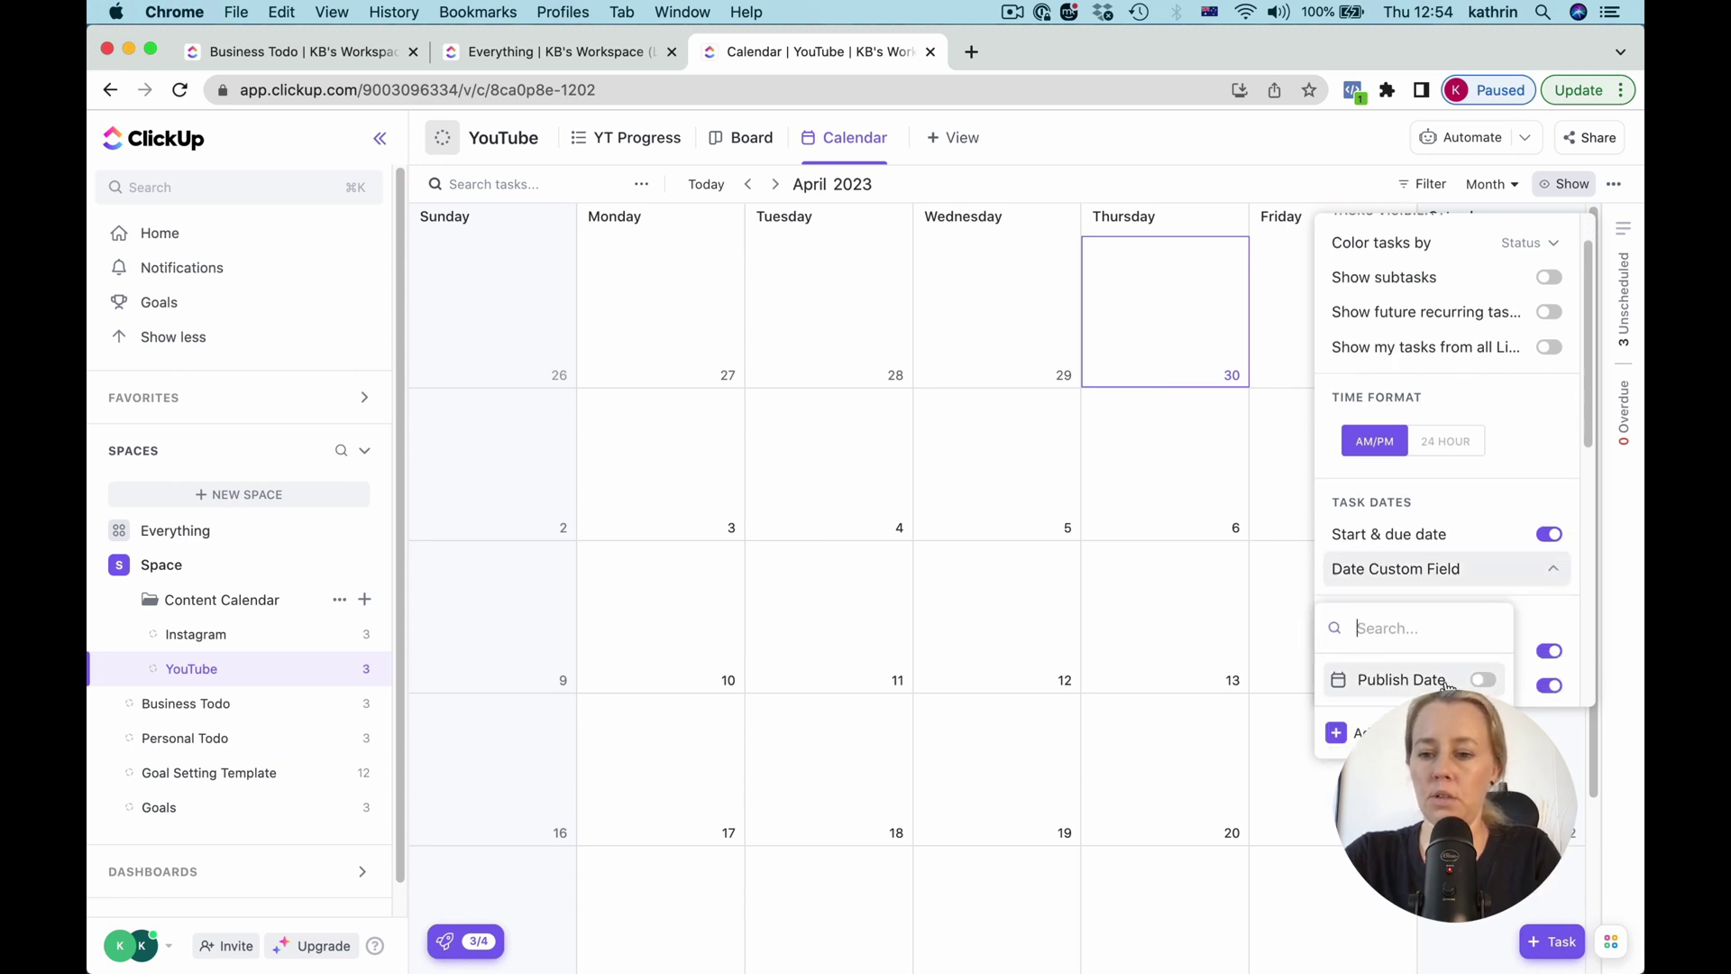
left_click(1482, 681)
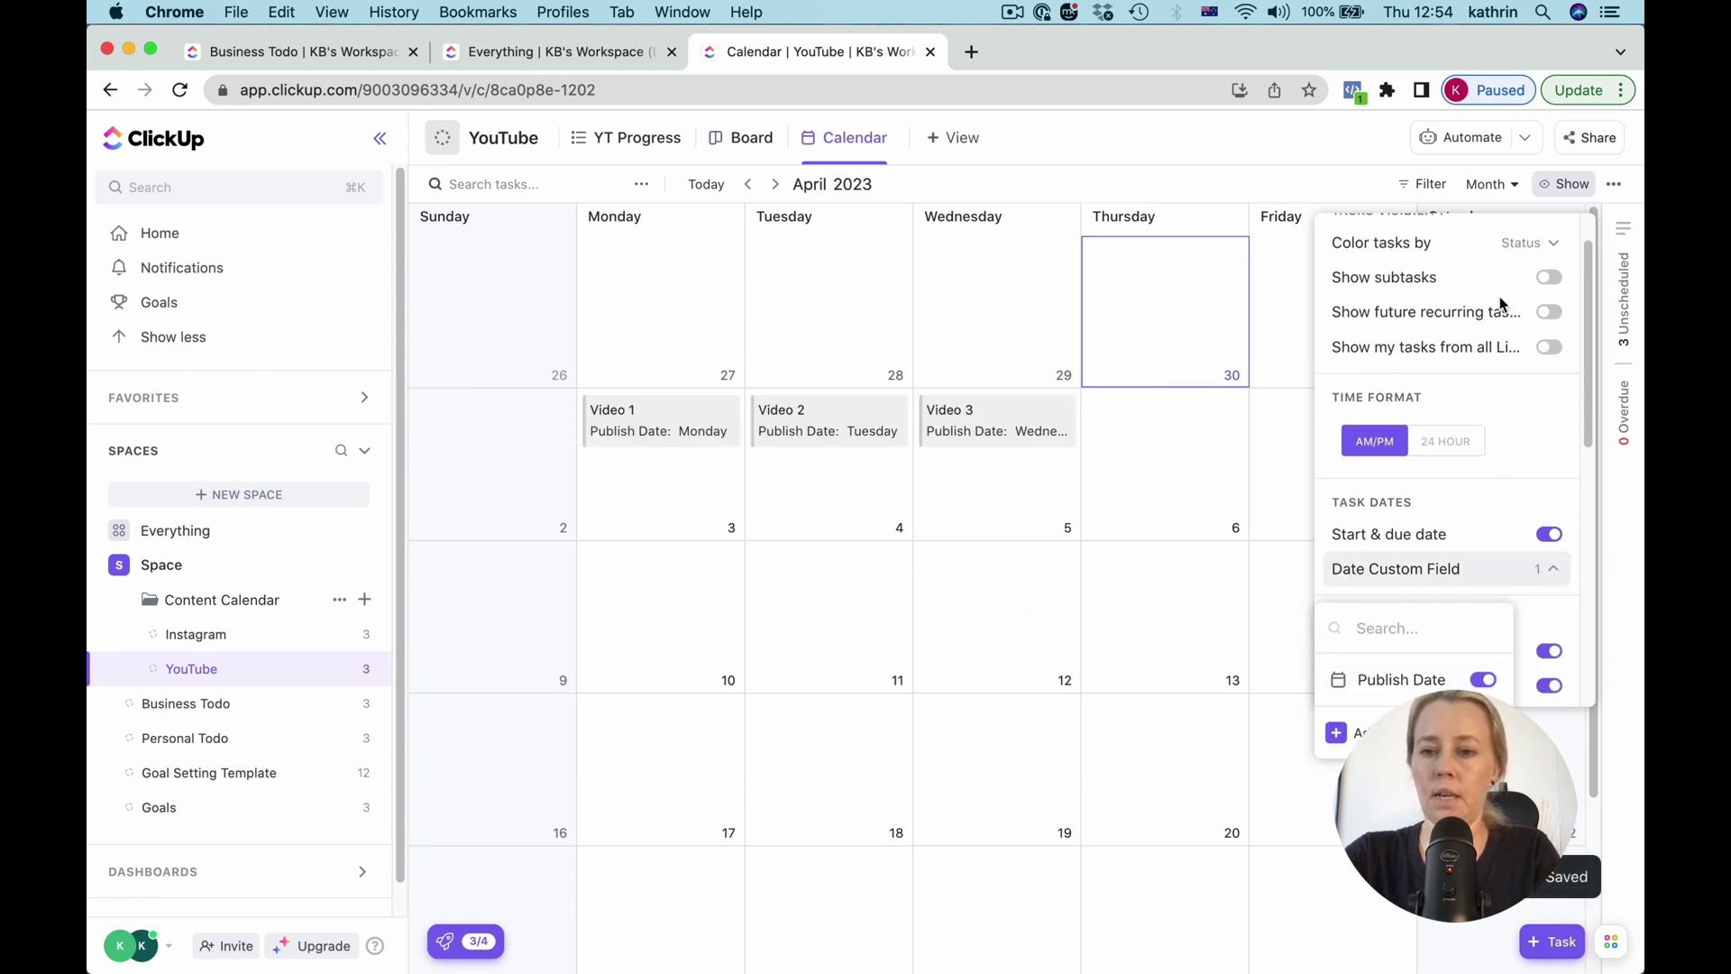
left_click(1538, 249)
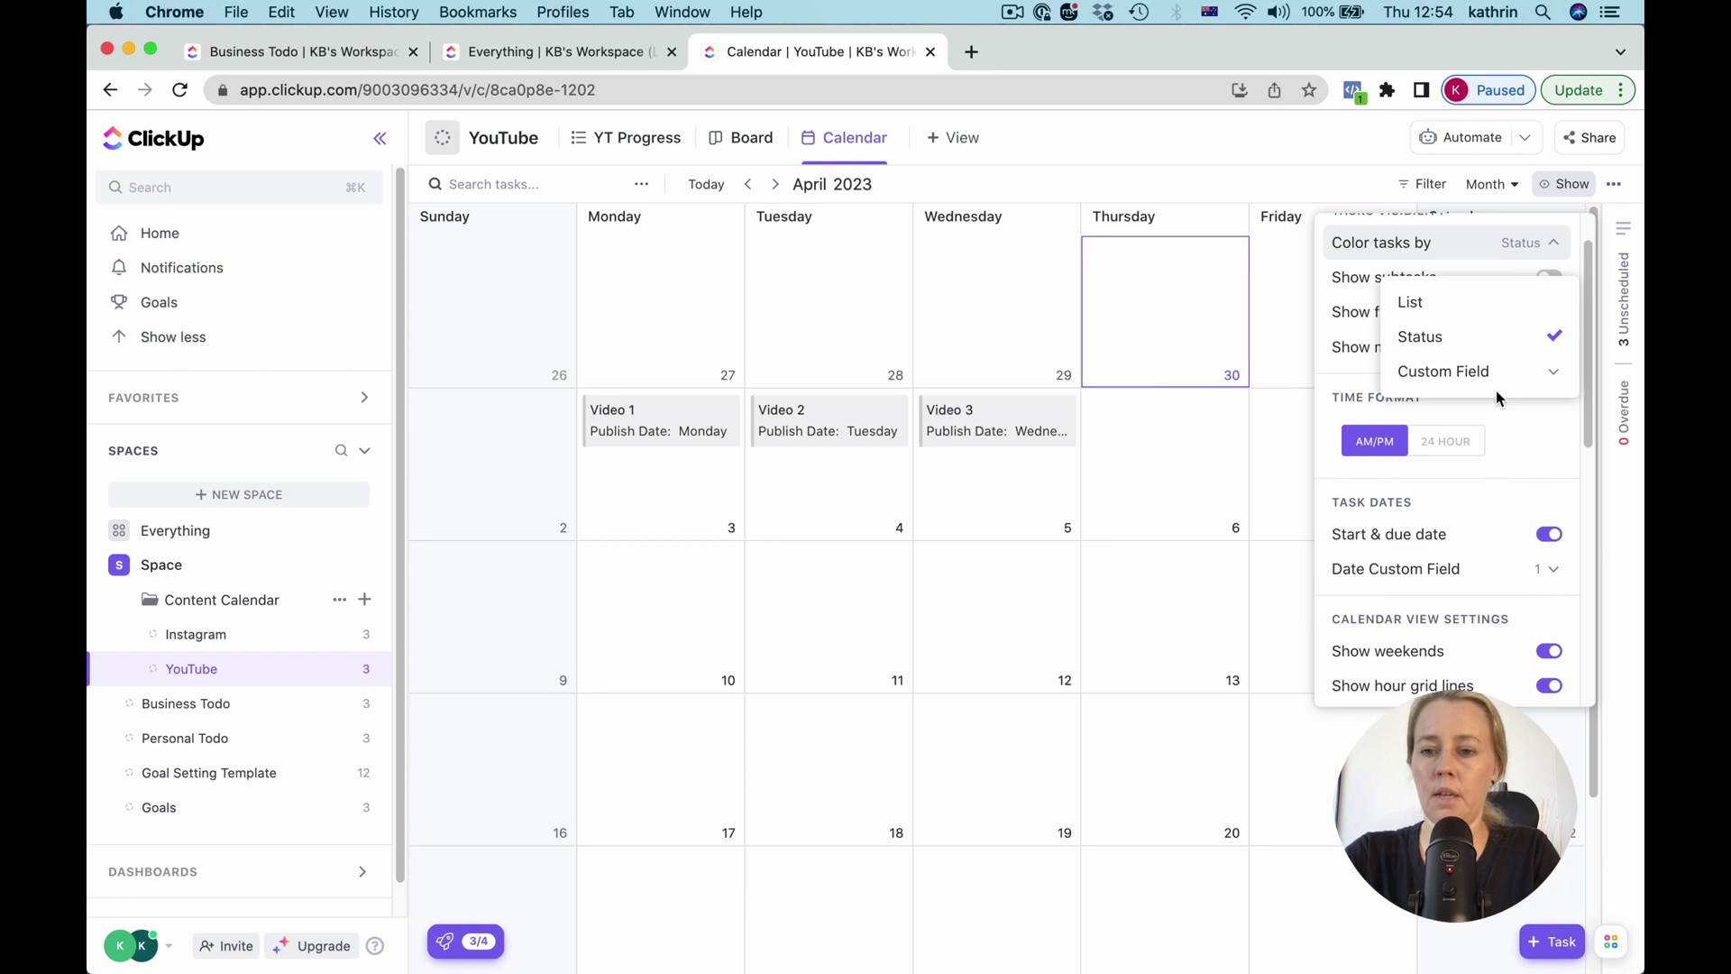
left_click(1484, 476)
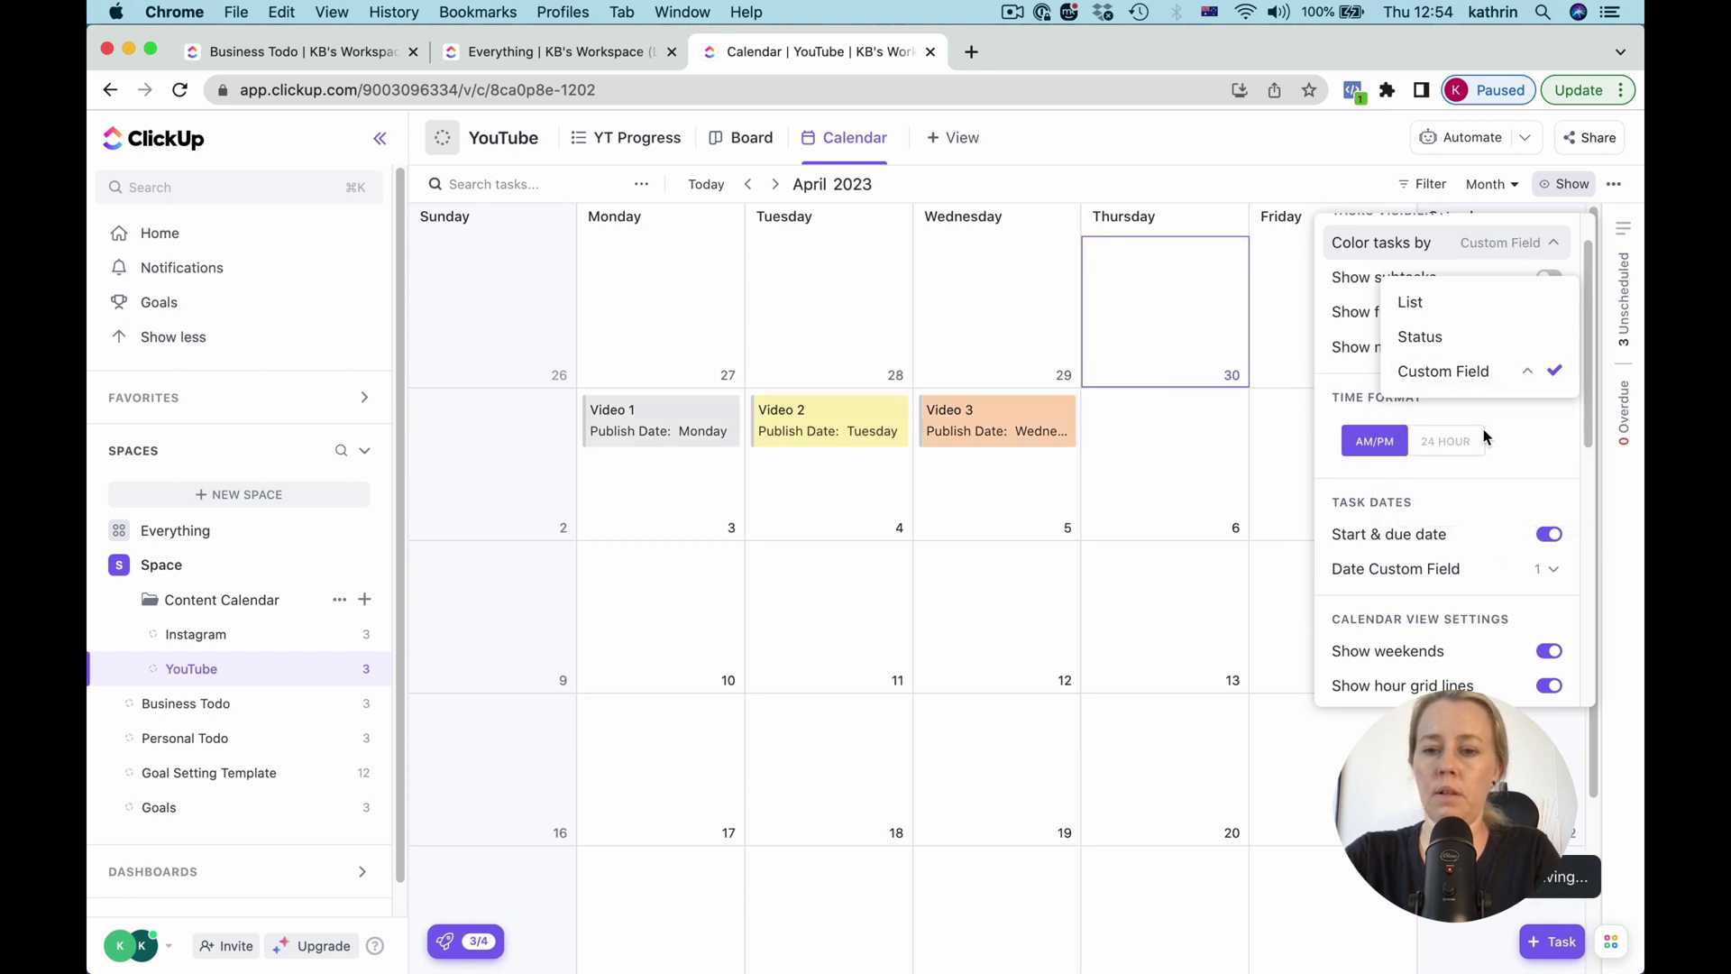
left_click(1166, 160)
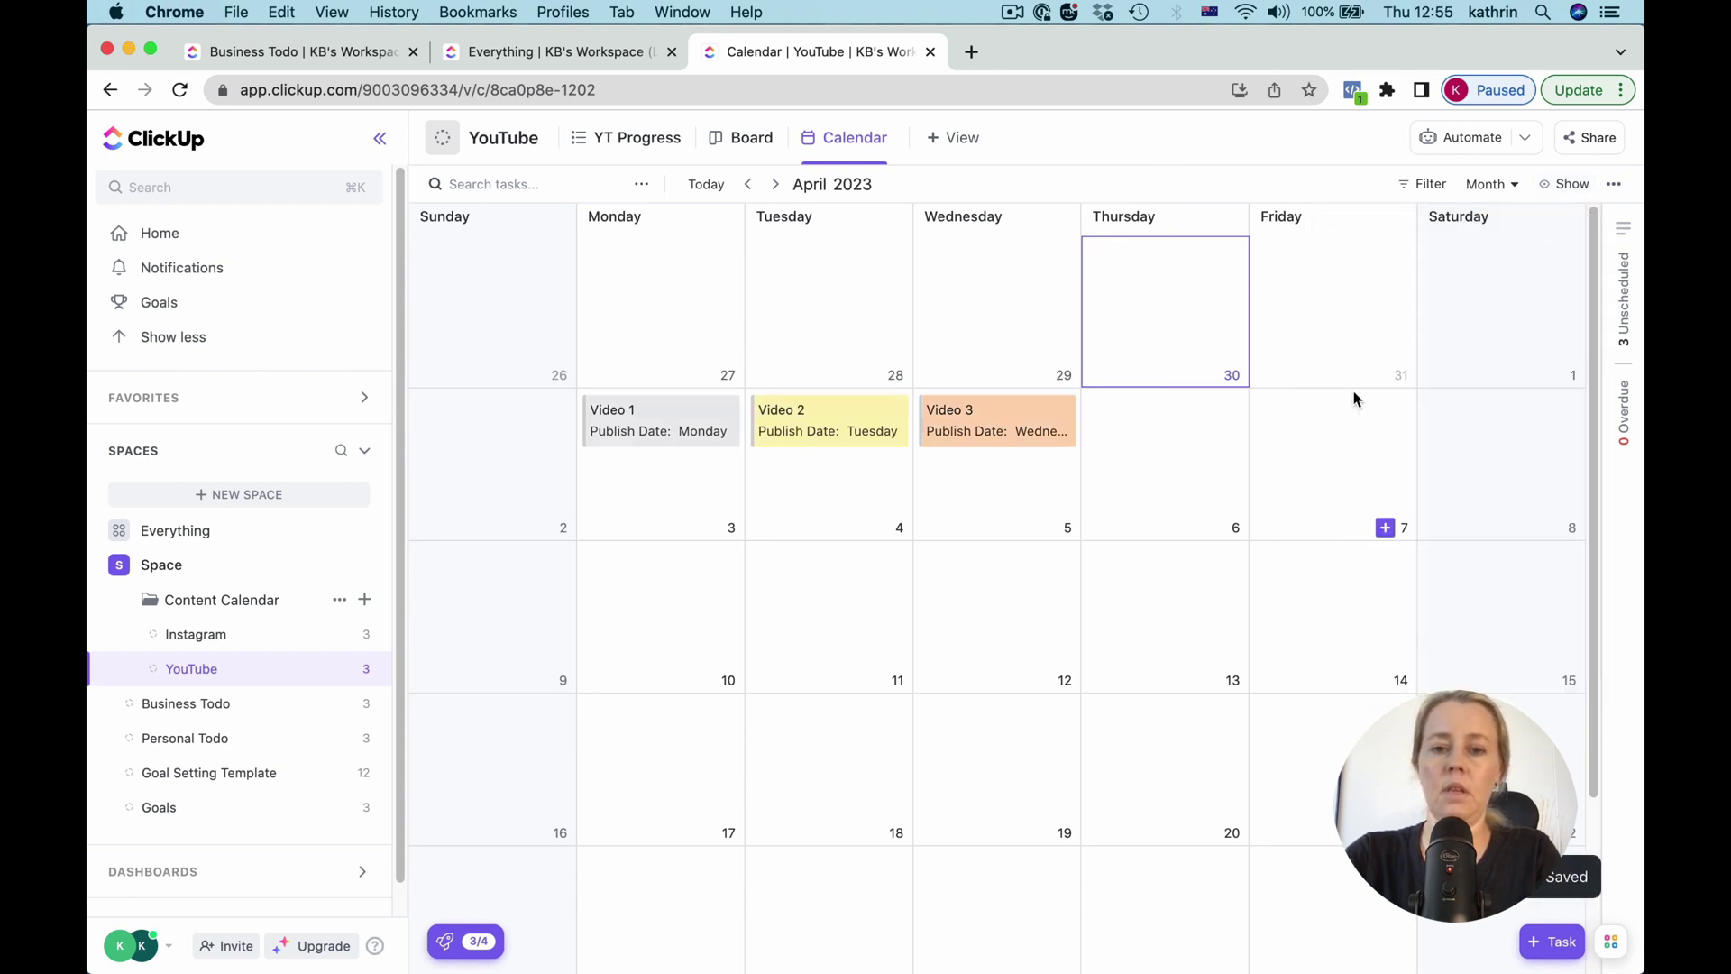
Step: Show Content Progress on the YouTube calendar cards, hiding weekends and hour grid lines
left_click(1565, 185)
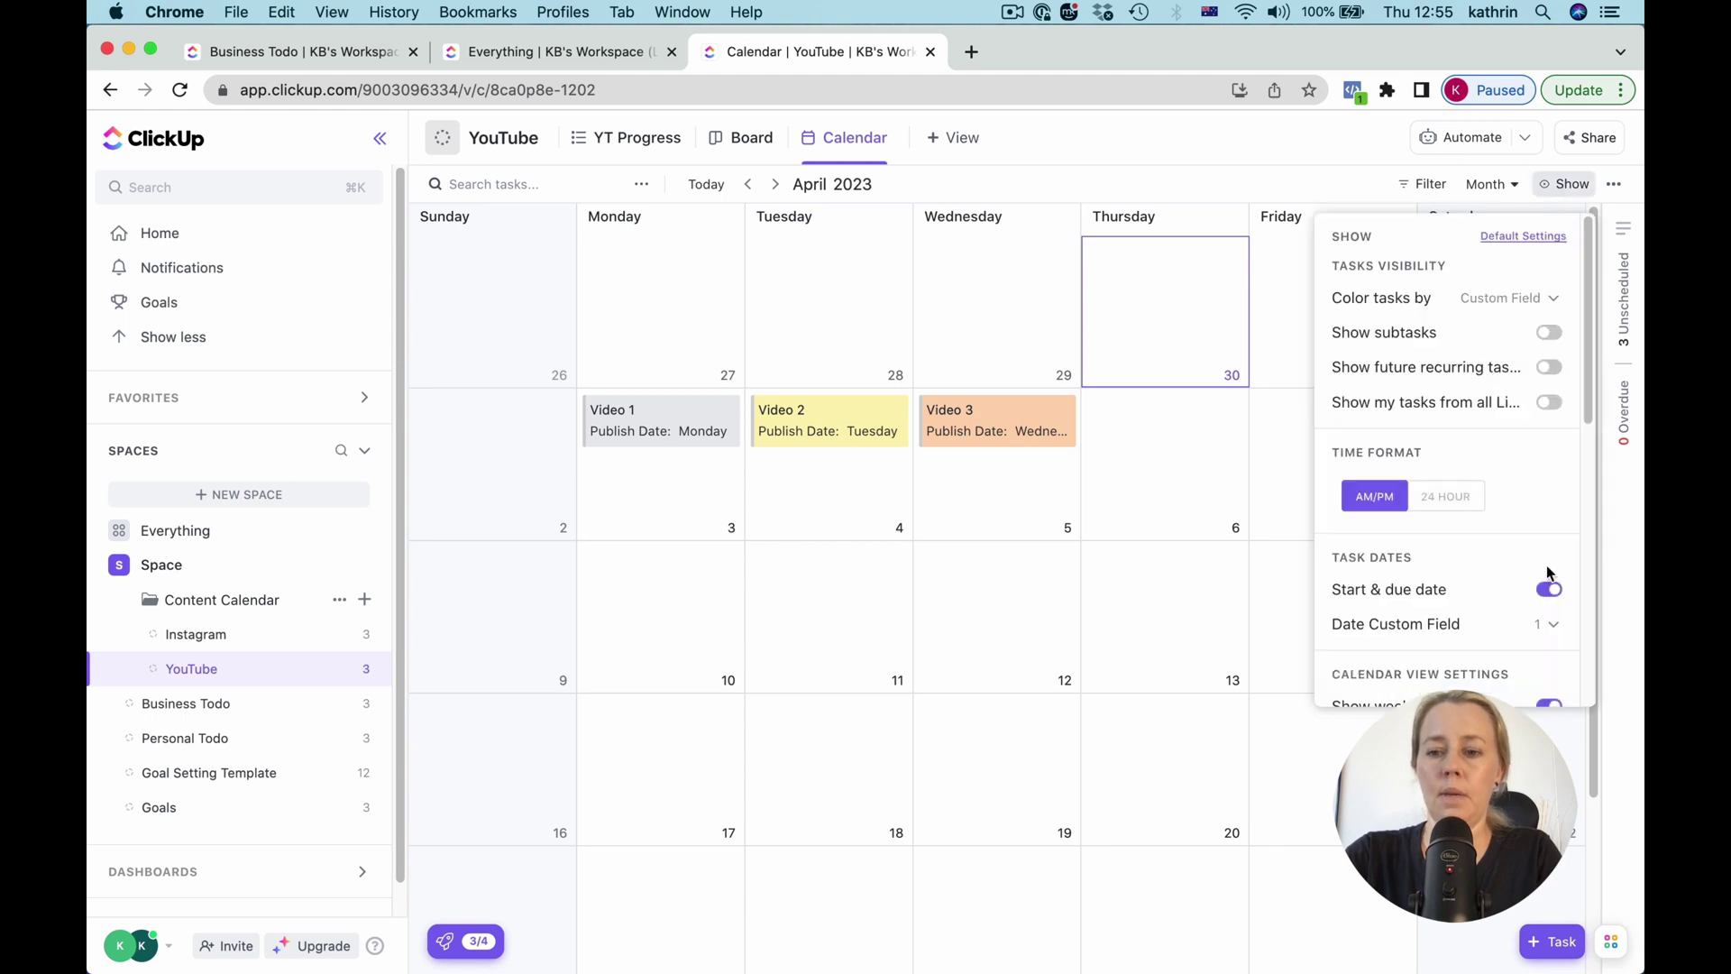
scroll(1439, 609, "down", 5)
left_click(1440, 633)
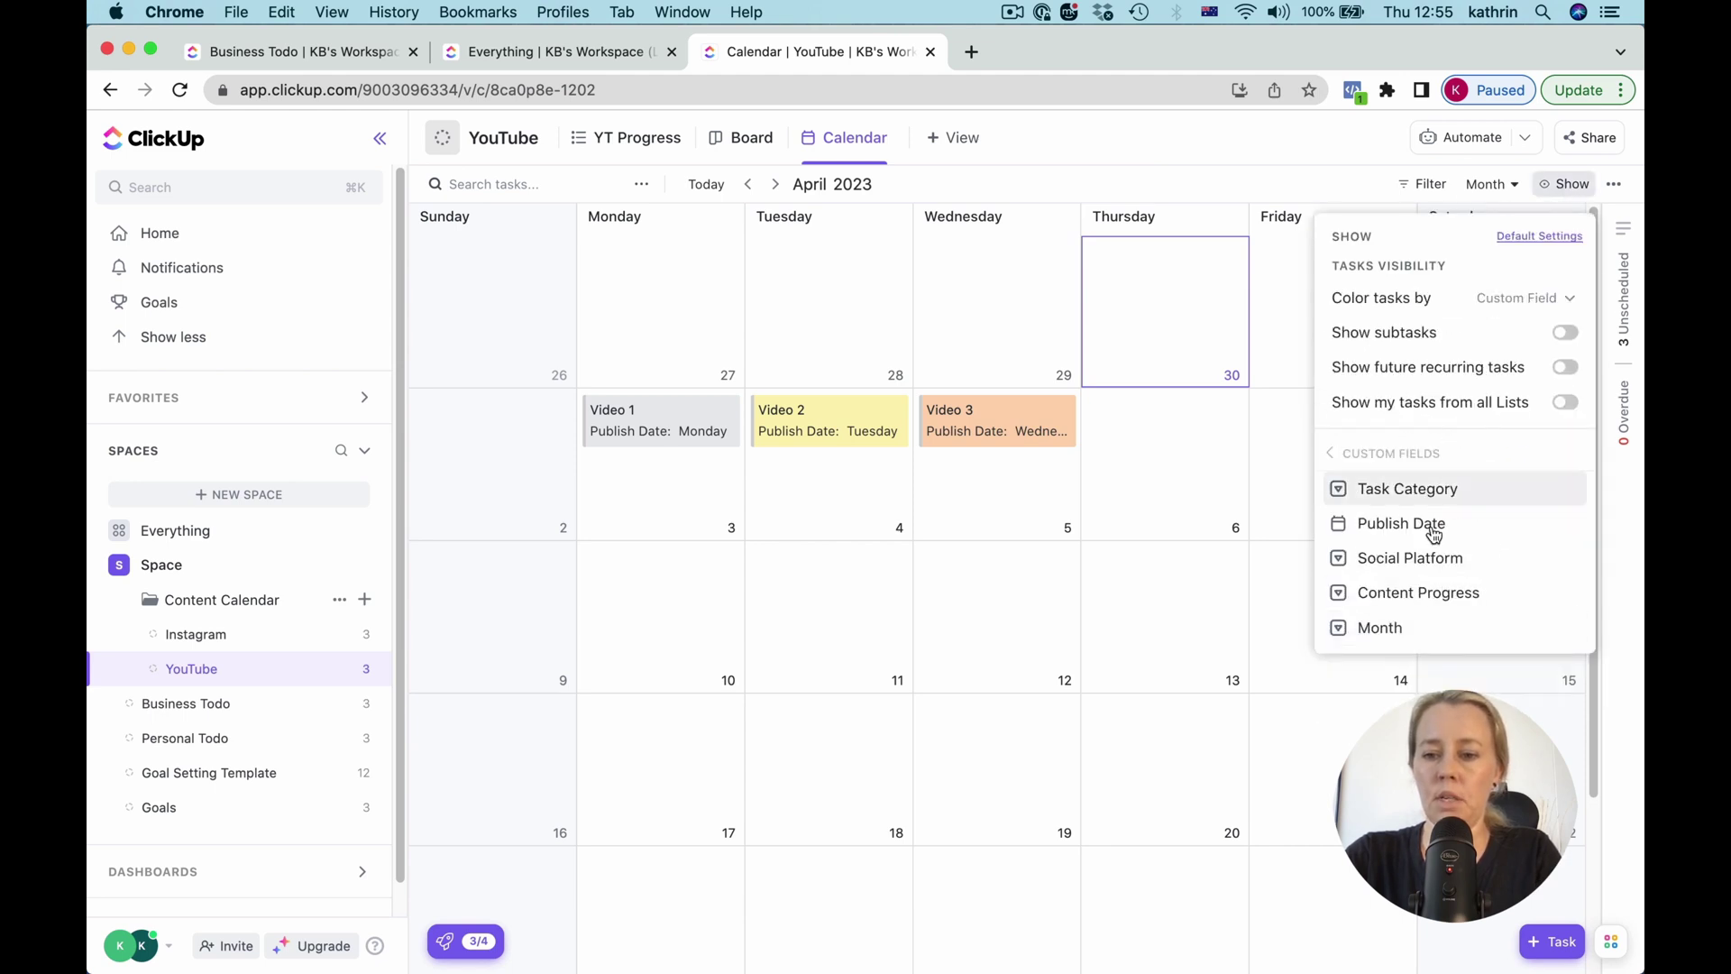
left_click(1429, 595)
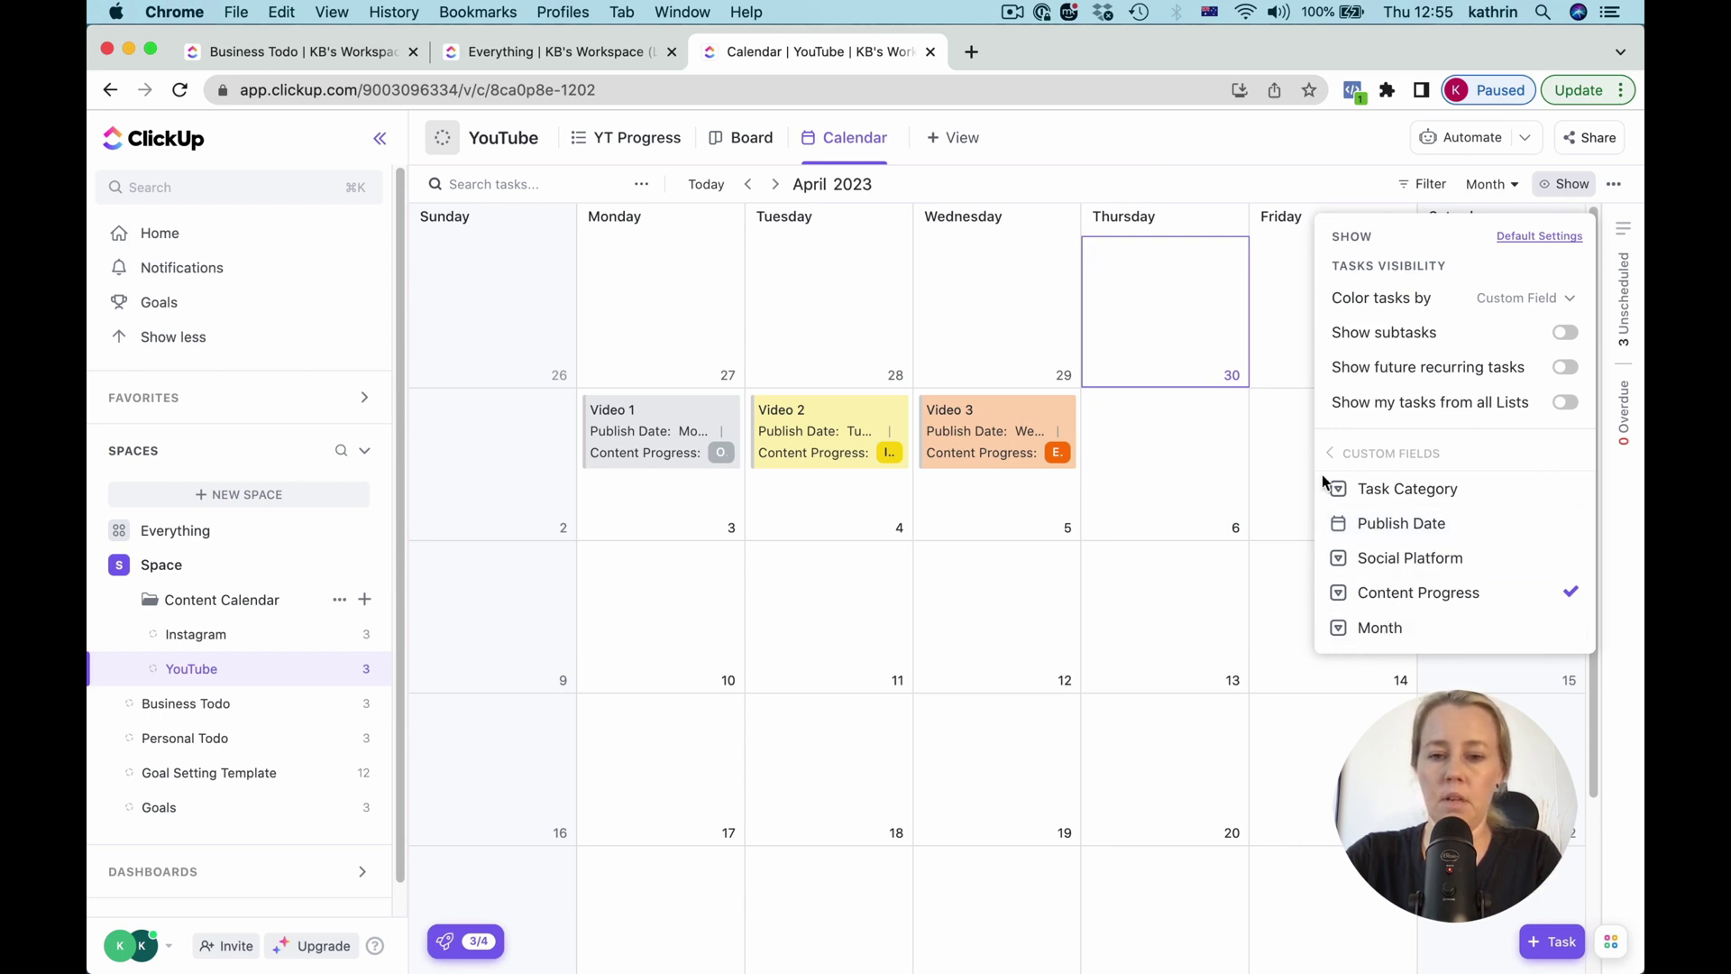
left_click(1148, 140)
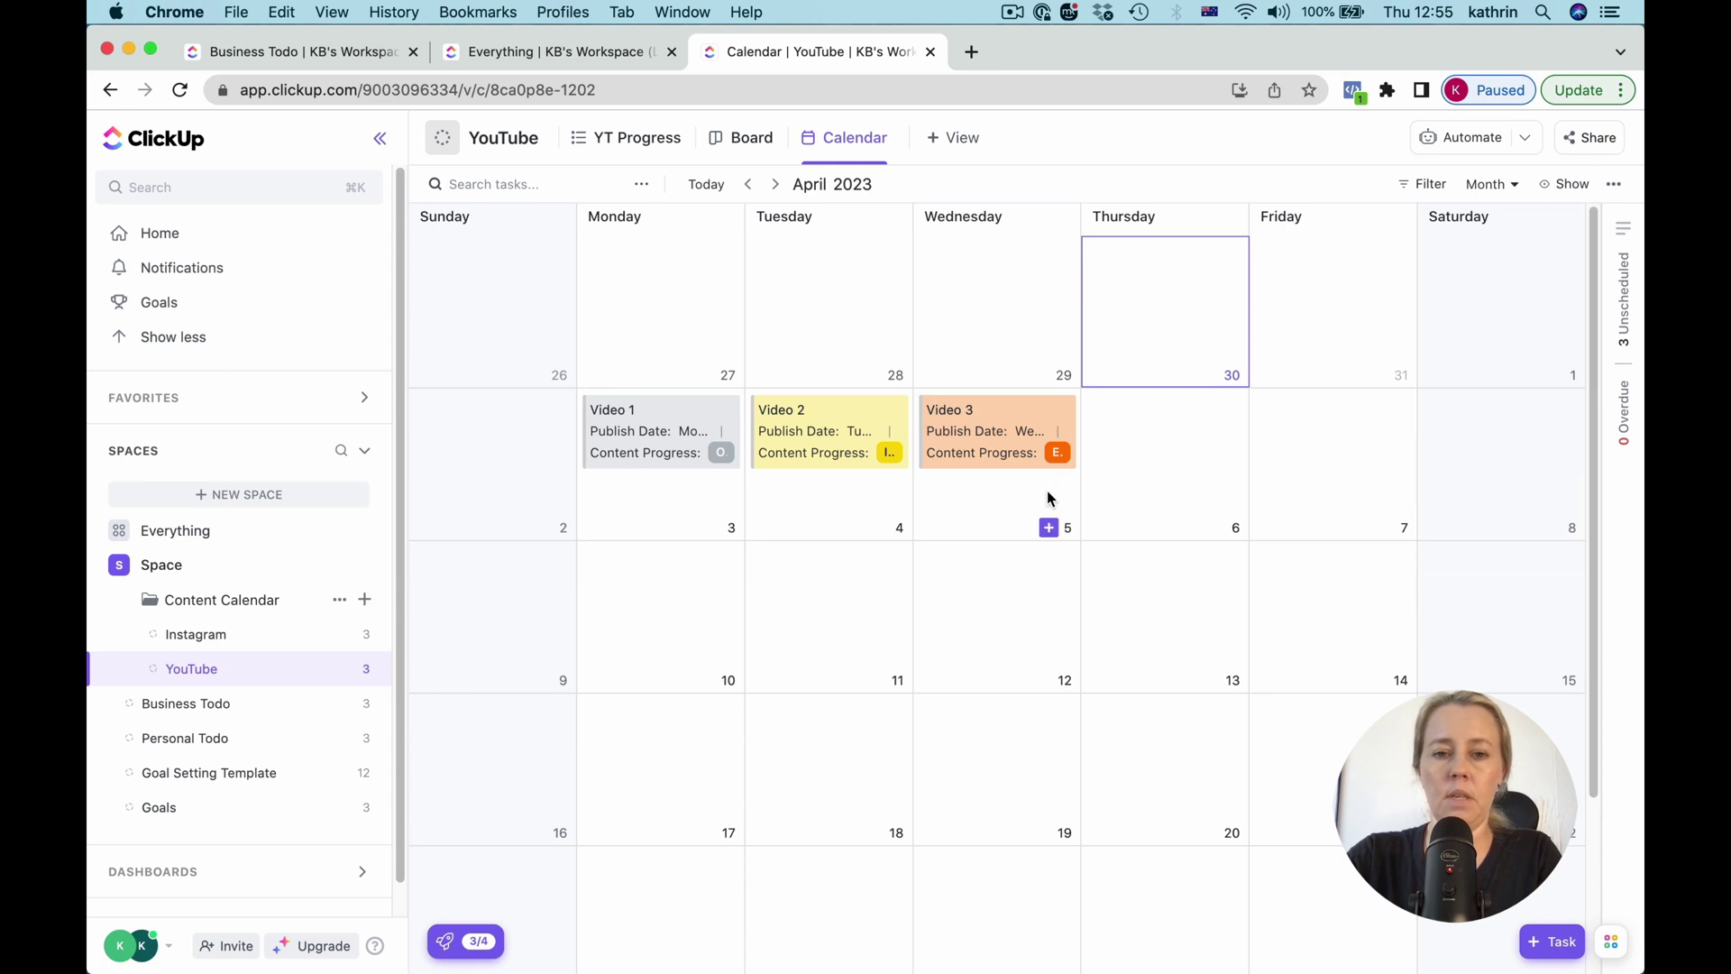
left_click(1573, 186)
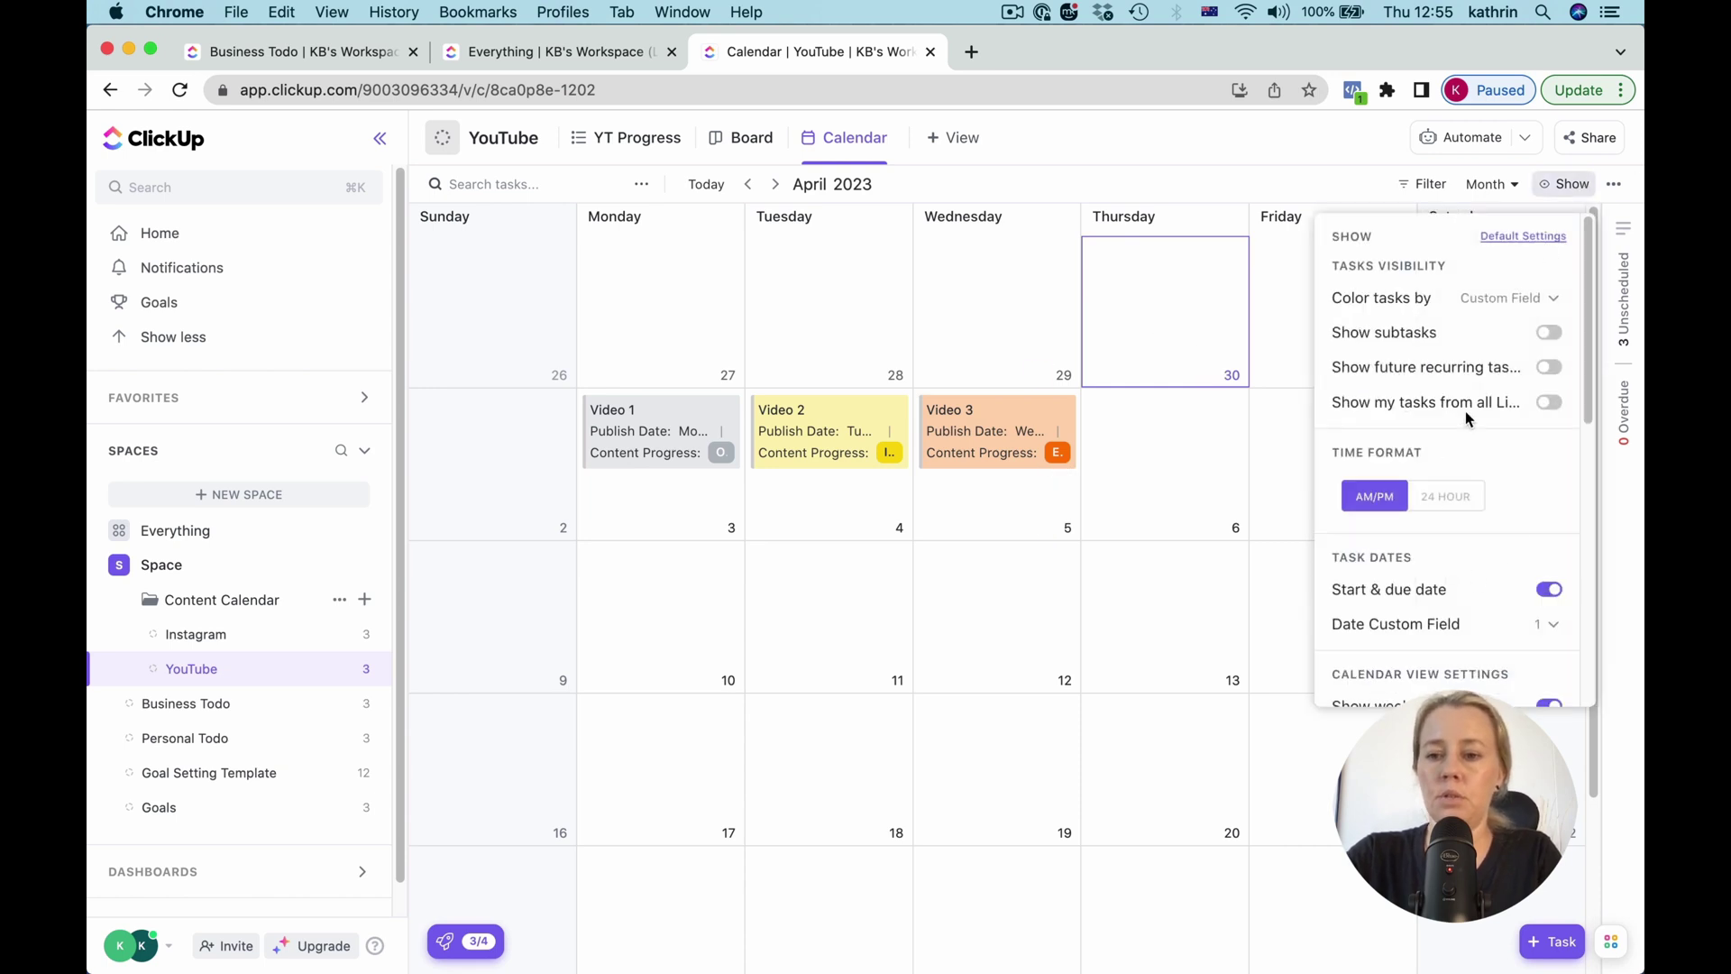
scroll(1468, 419, "down", 3)
left_click(1549, 389)
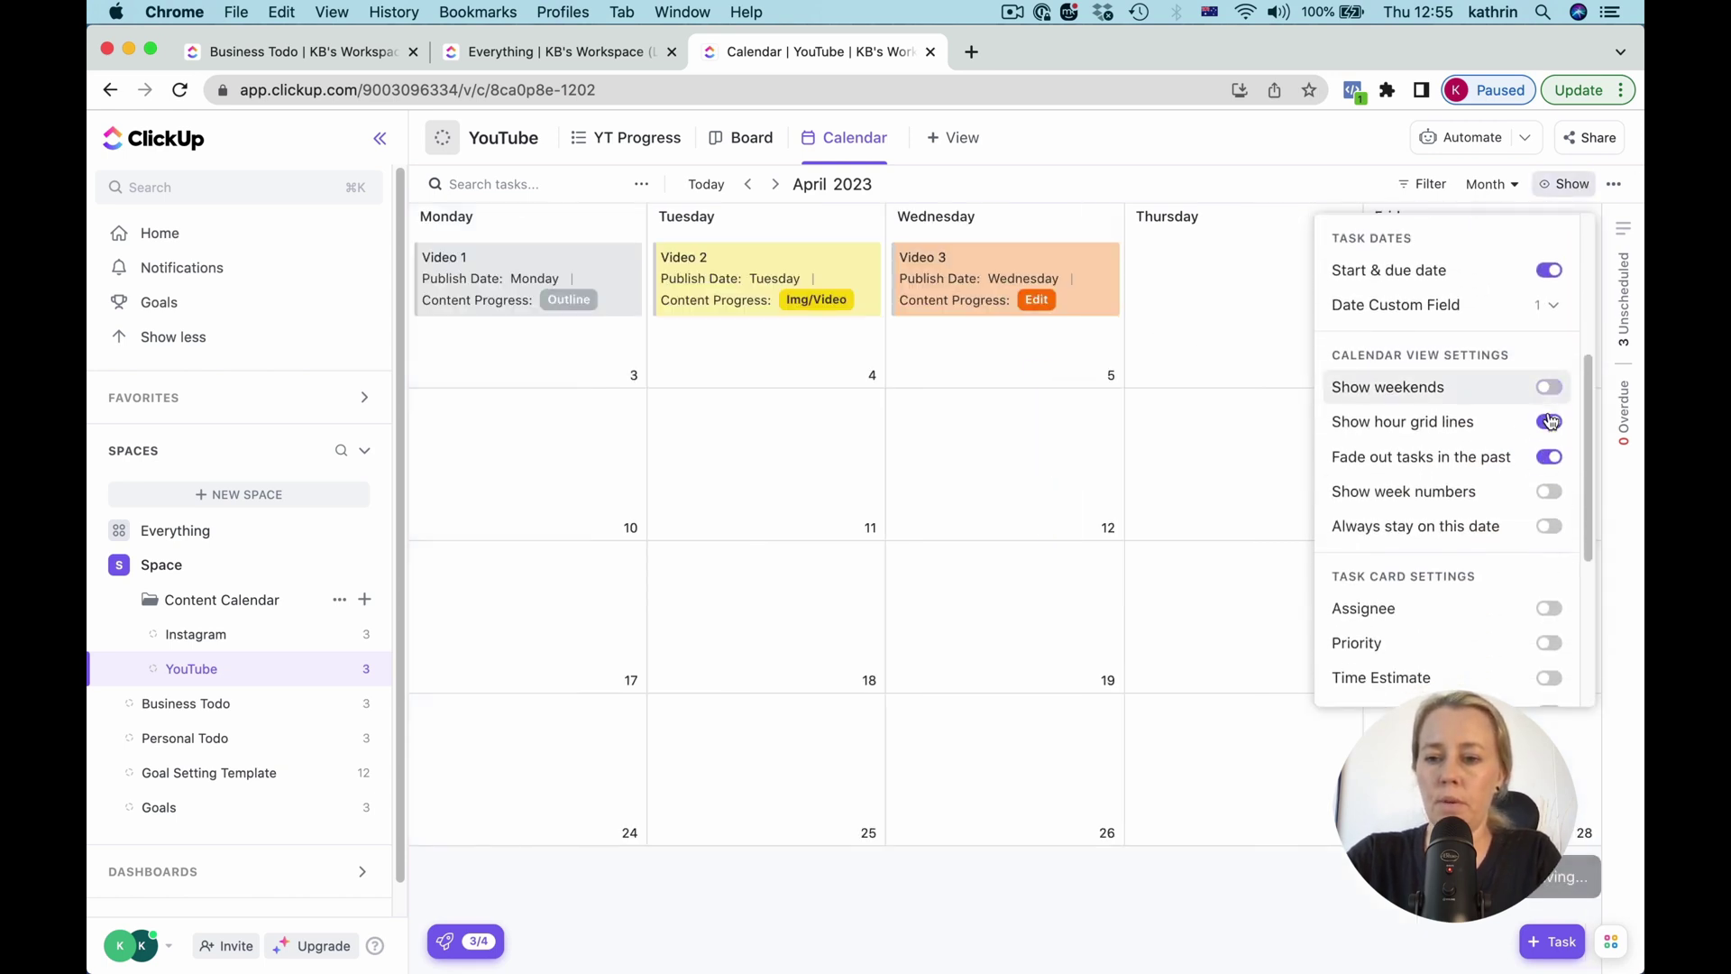
left_click(1551, 423)
left_click(1254, 146)
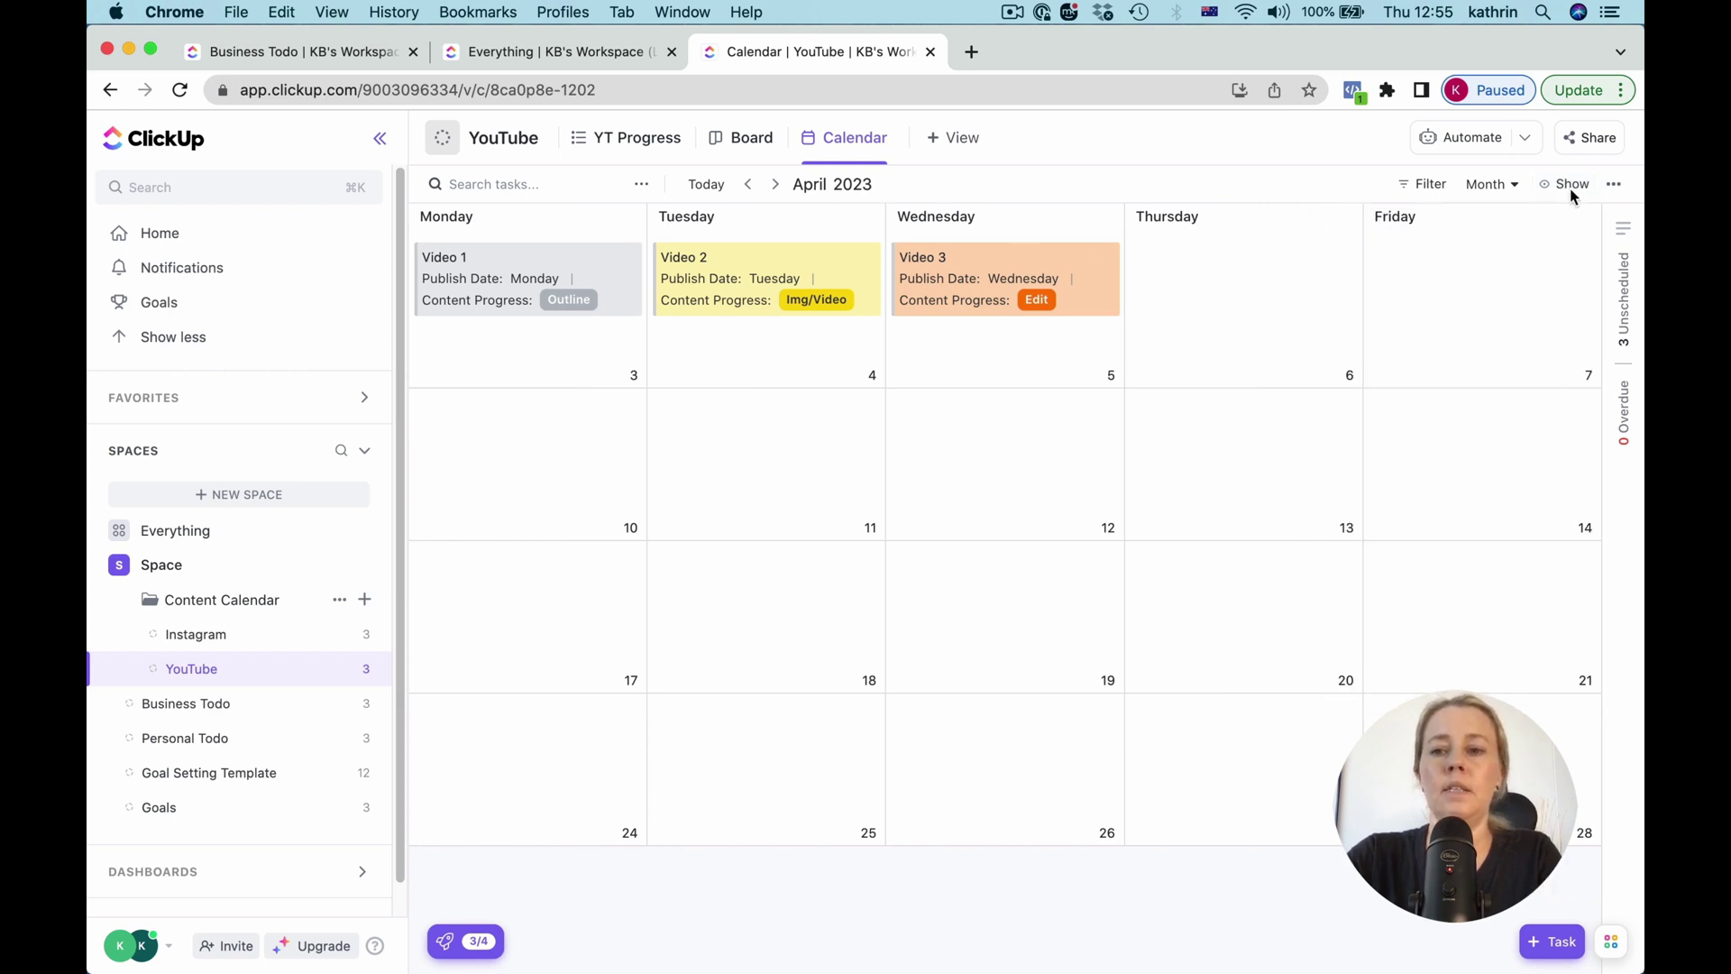
Step: Move the YouTube Calendar view to the front of the list's views
left_click(1614, 187)
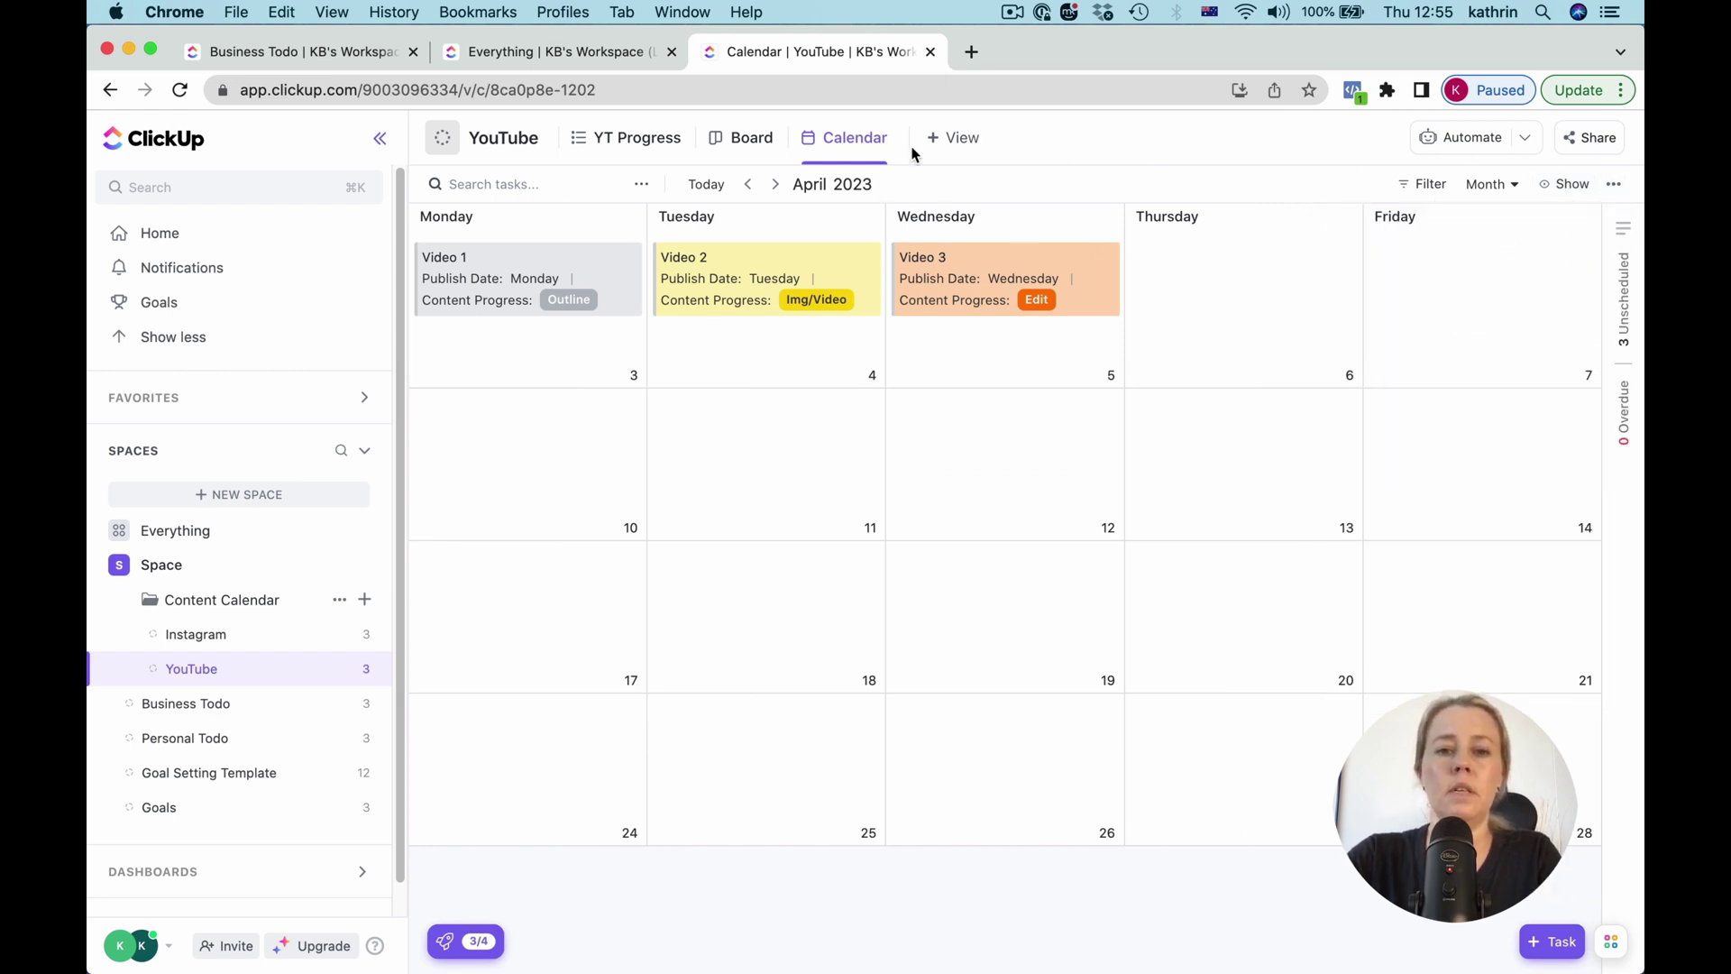
left_click(885, 138)
left_click(980, 229)
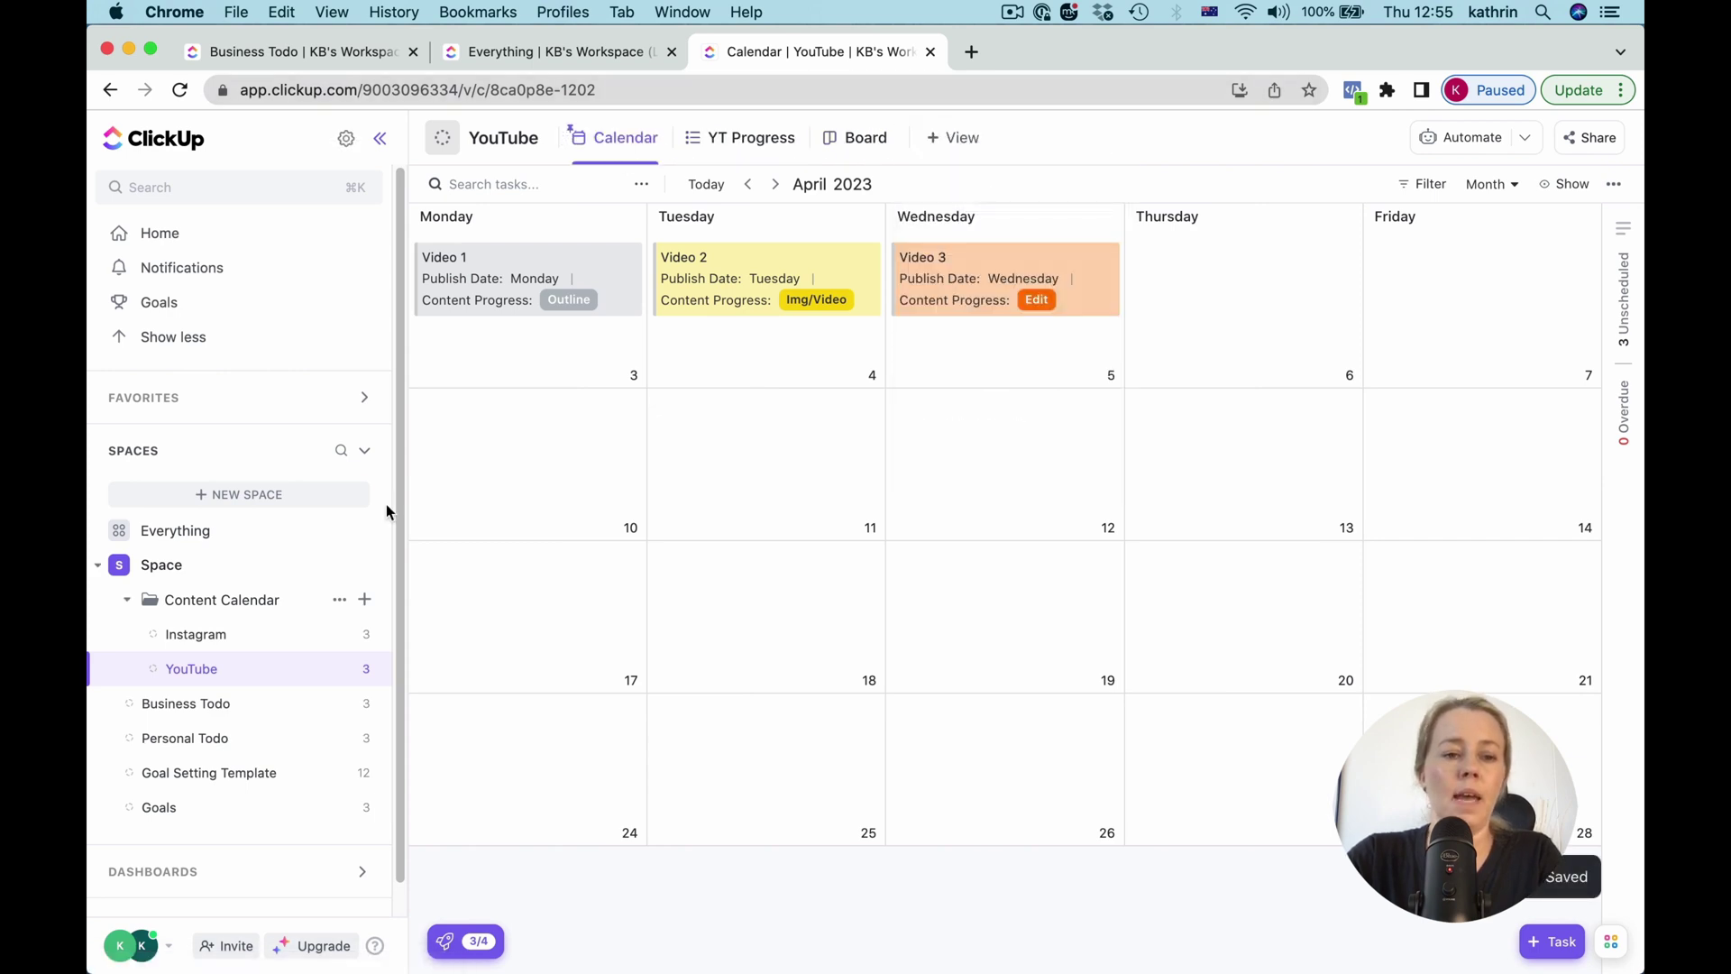
Step: Open the Content Calendar folder's task list and group it by Content Progress
left_click(239, 604)
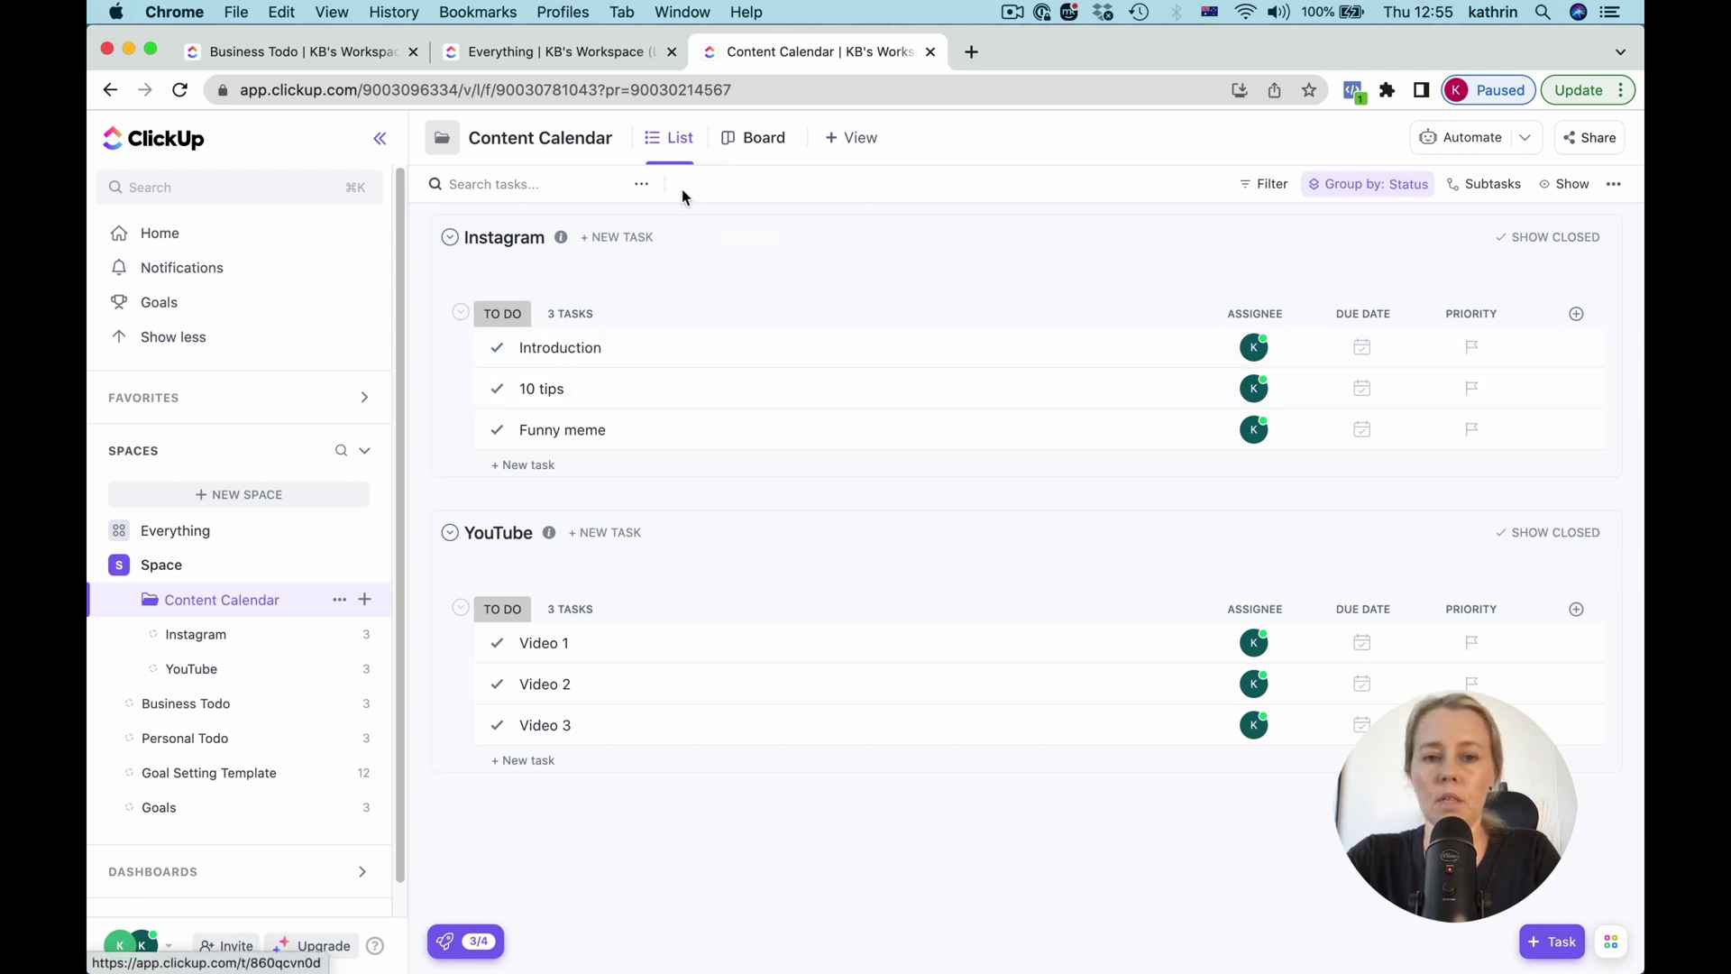
left_click(1415, 190)
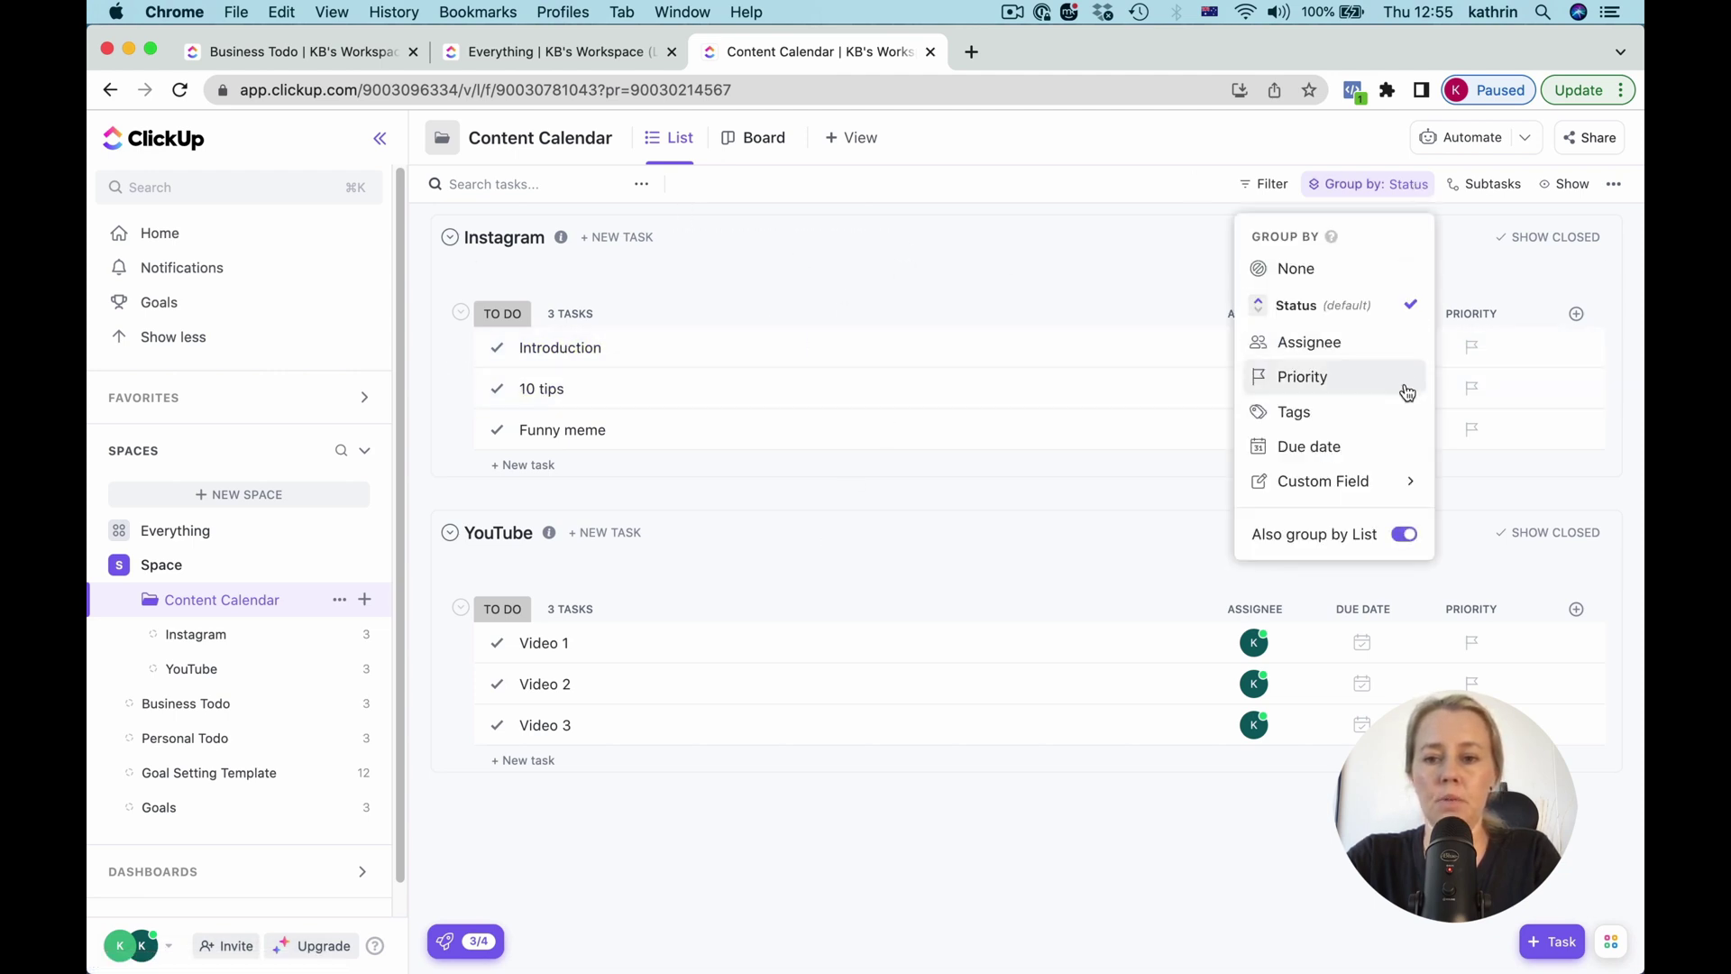
left_click(1379, 479)
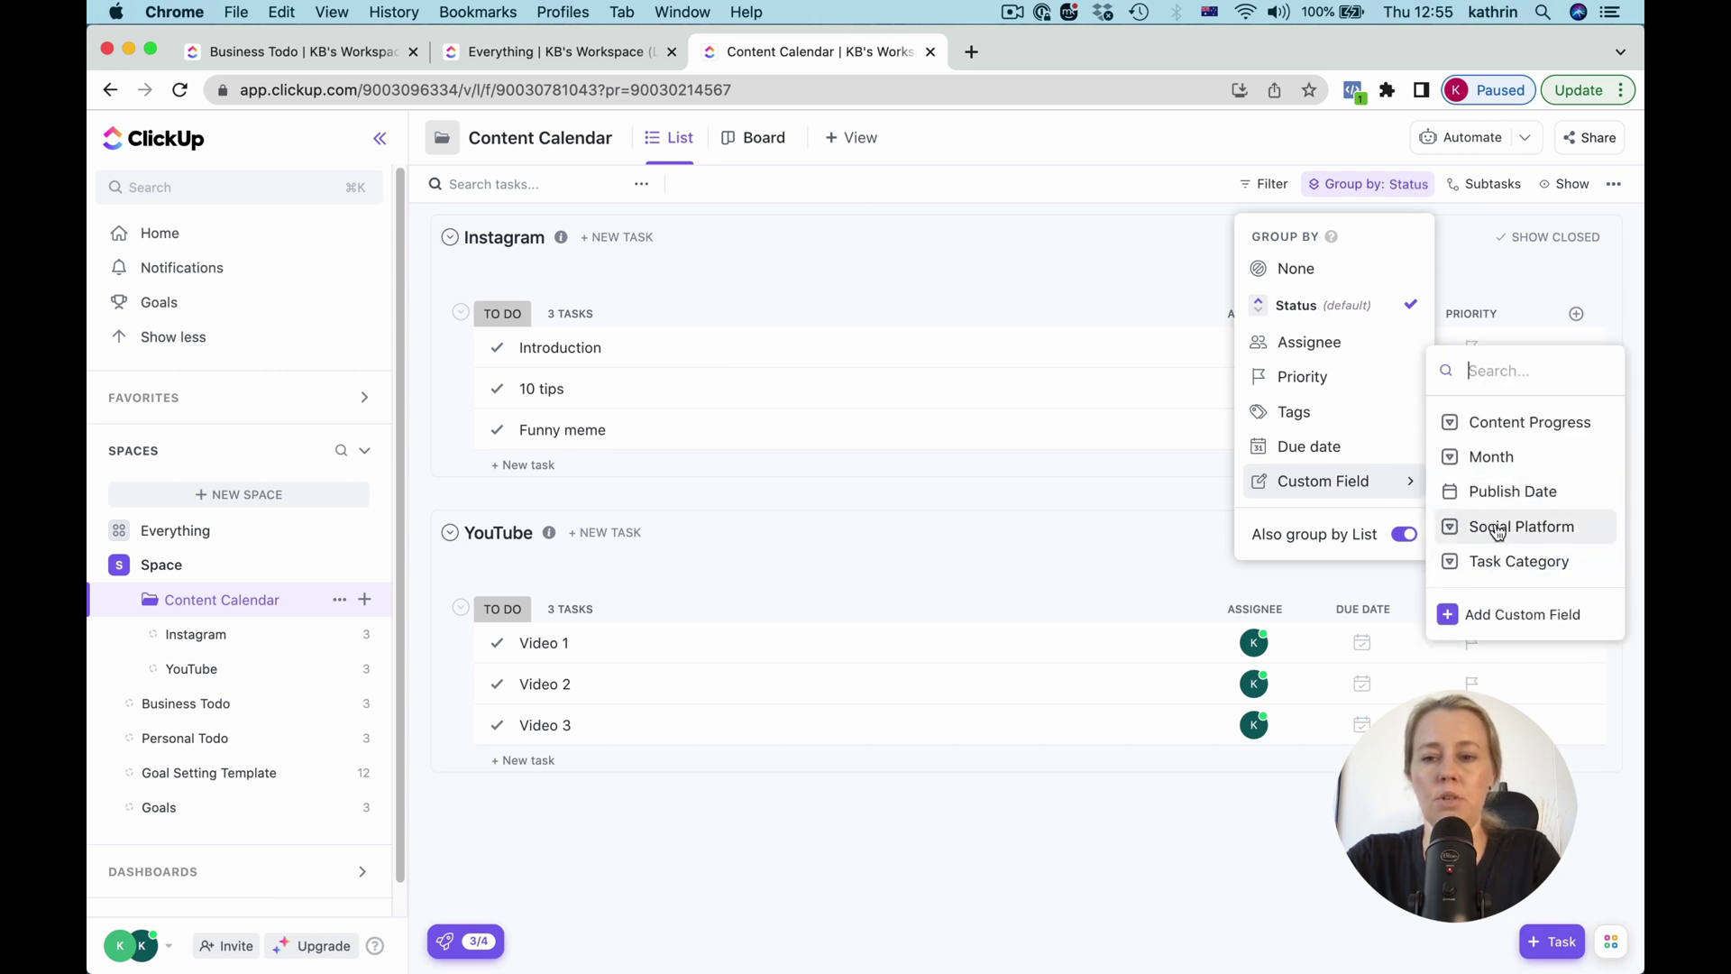
left_click(1515, 424)
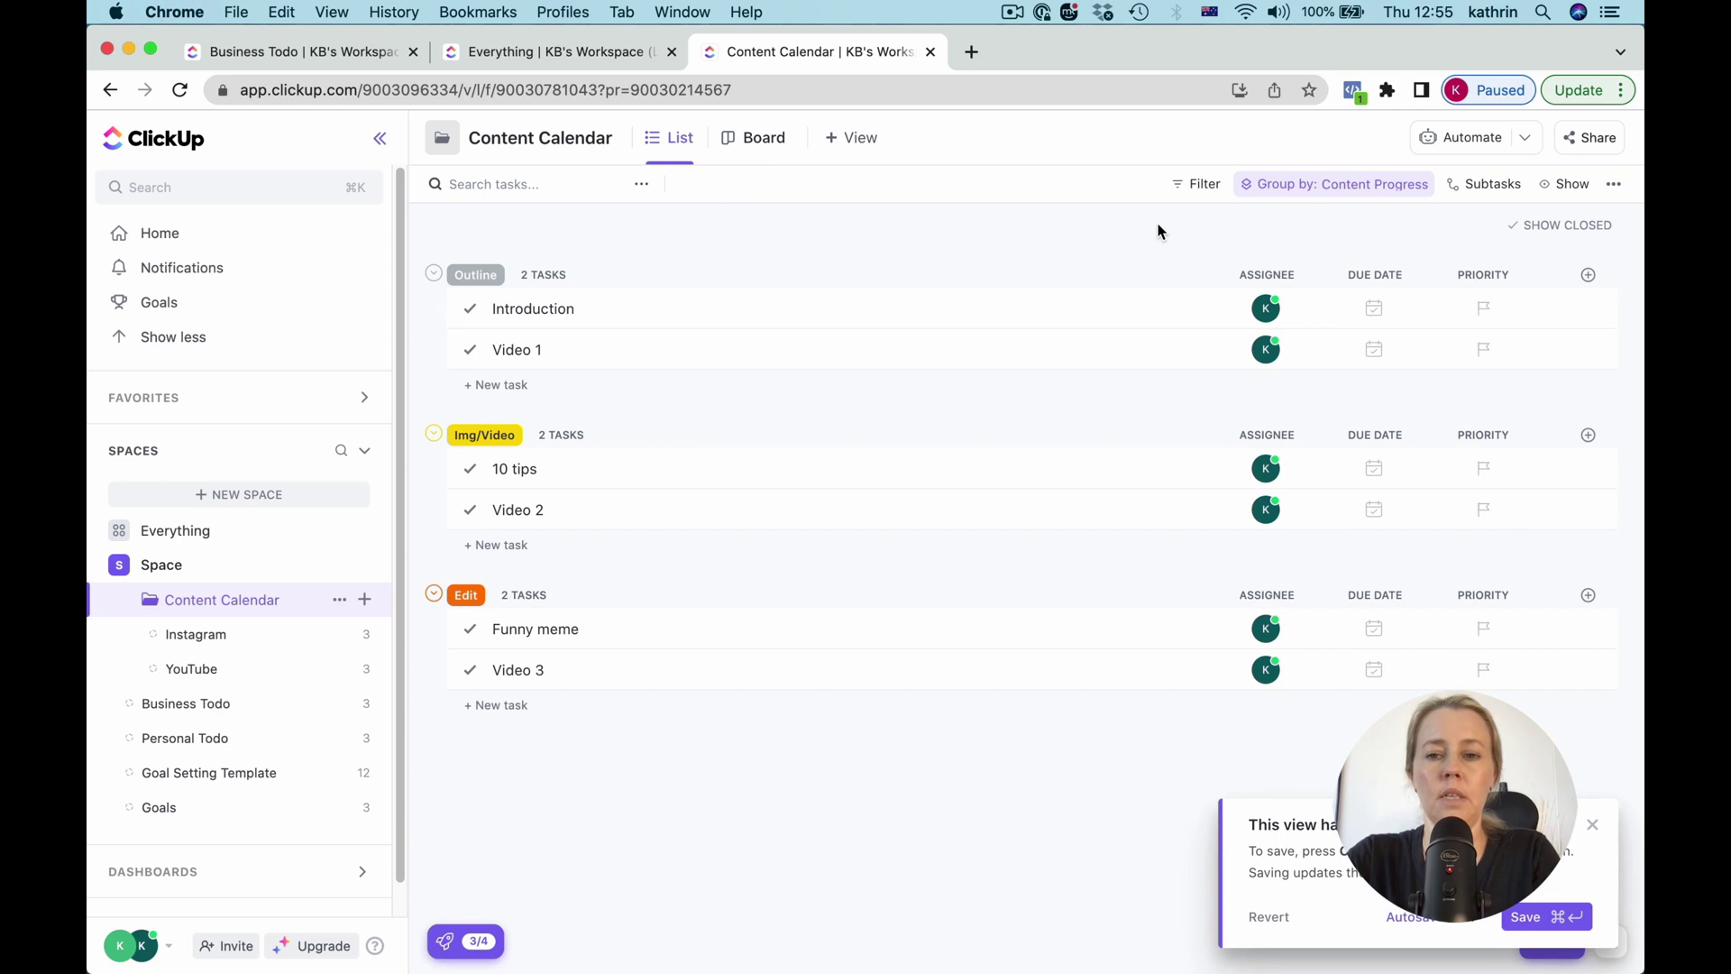
Step: Add Social Platform, Content Progress and Publish Date columns to the folder list
left_click(1588, 274)
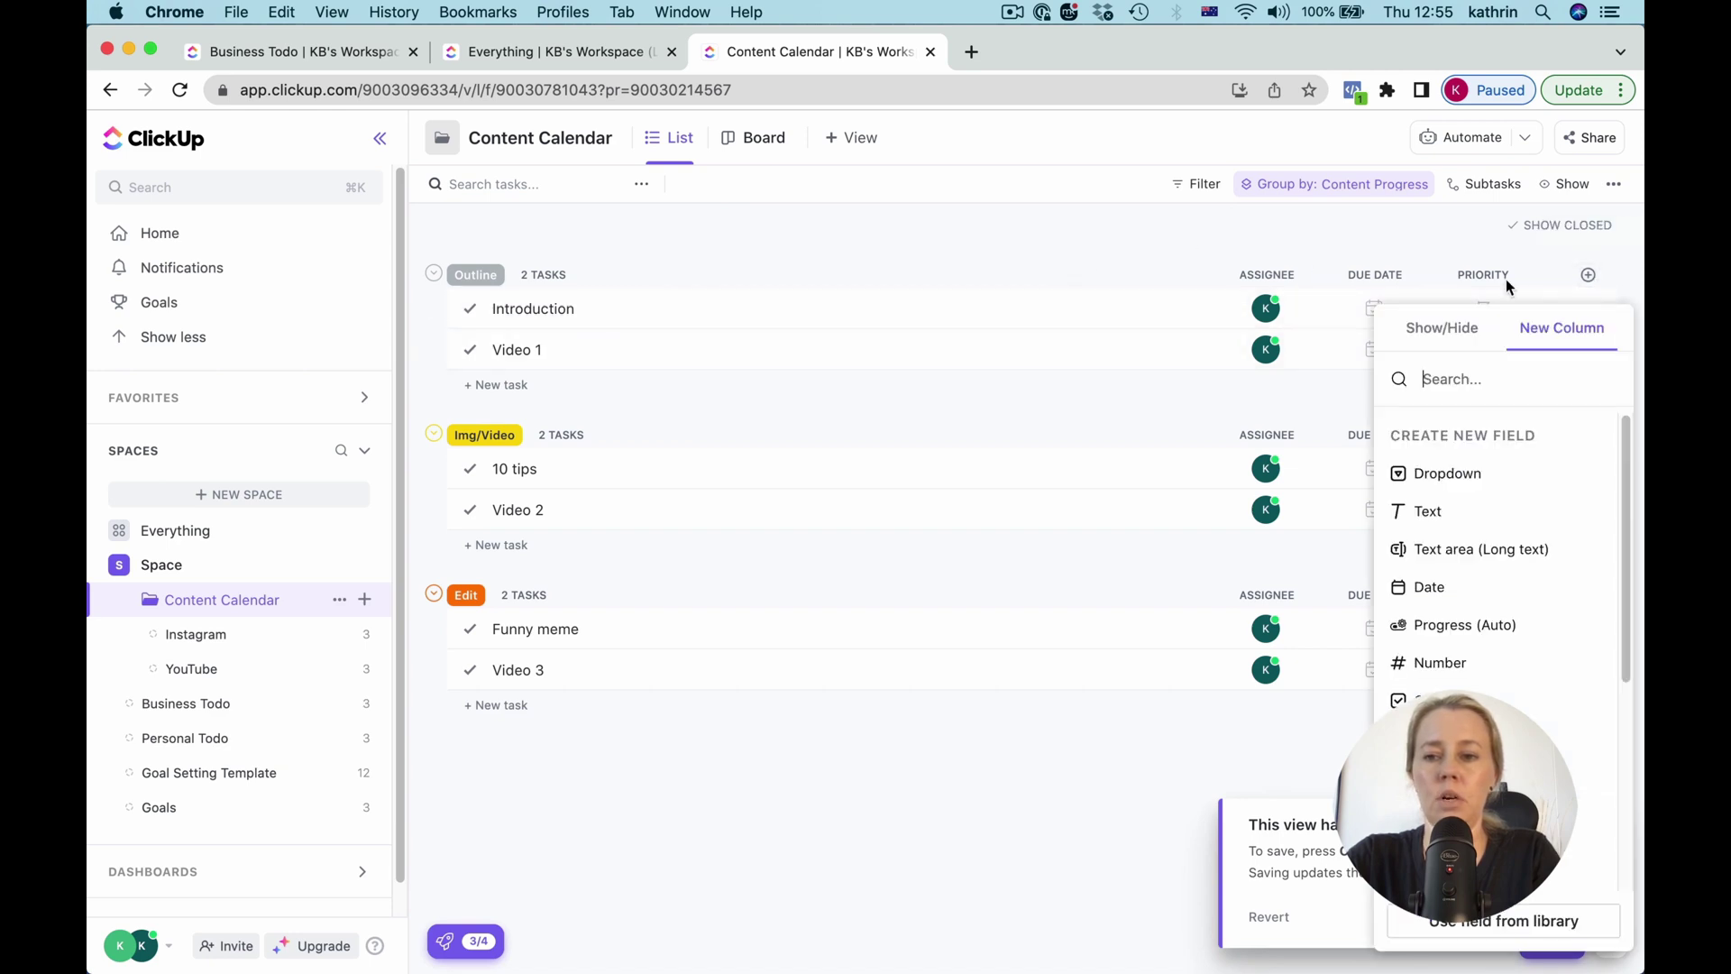
left_click(1442, 328)
scroll(1473, 663, "down", 3)
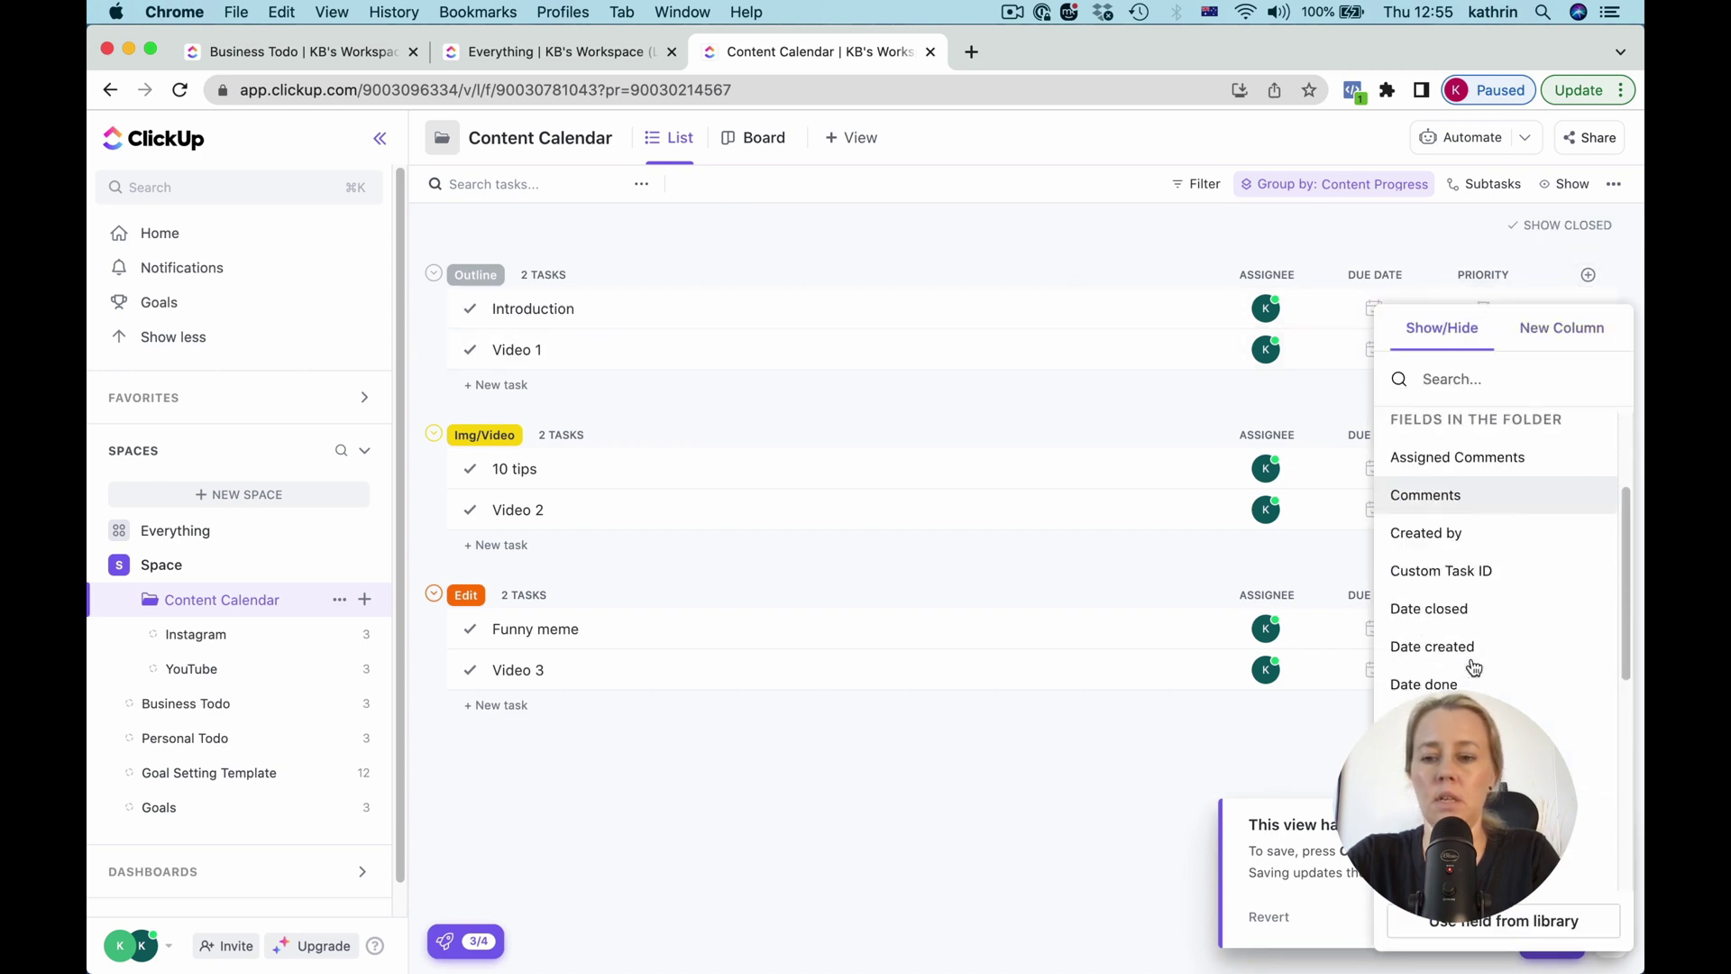
scroll(1472, 666, "down", 5)
left_click(1516, 835)
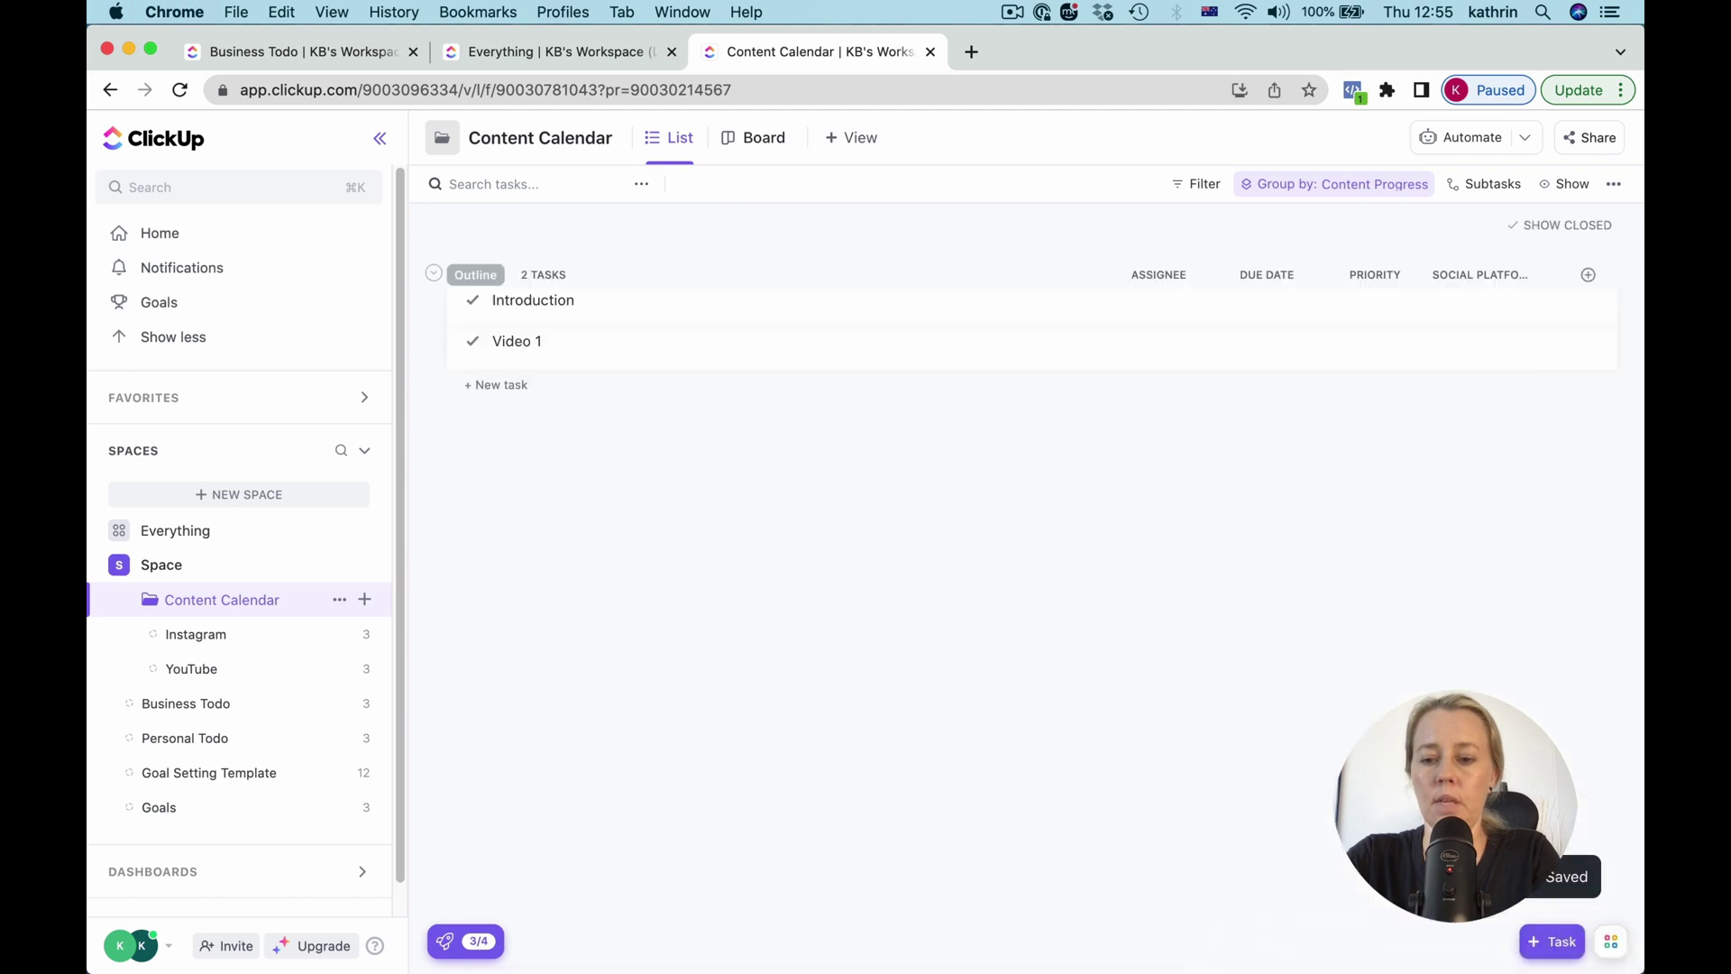
left_click(1588, 274)
scroll(1488, 568, "down", 3)
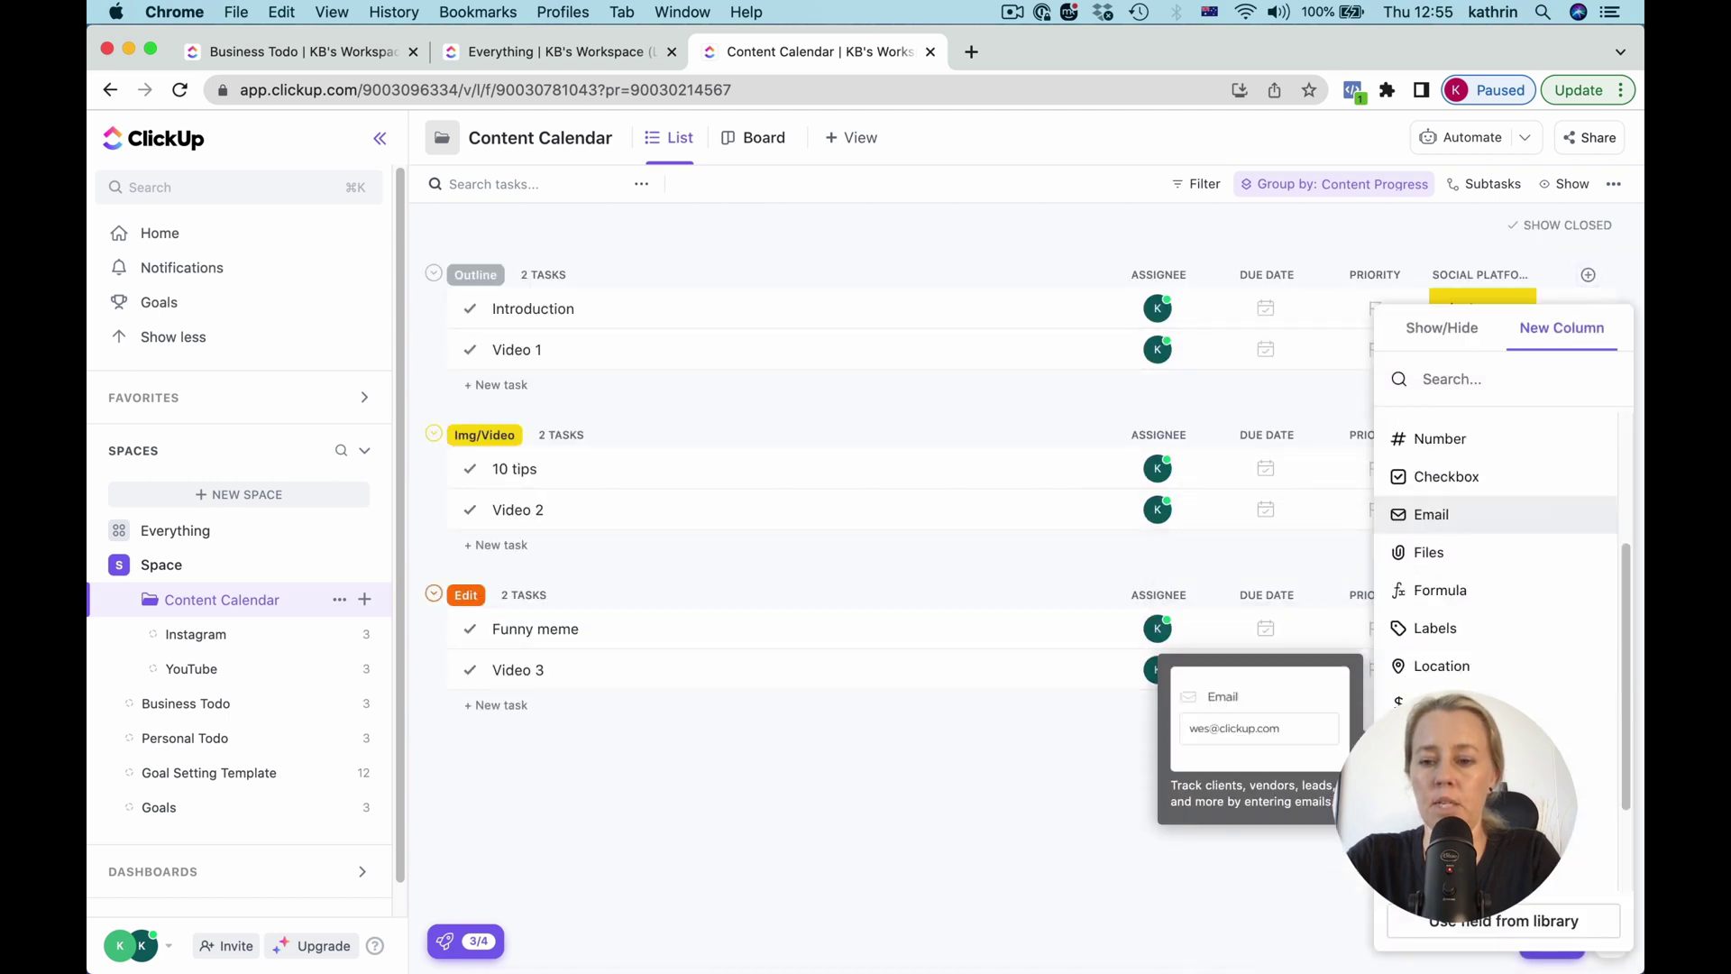
scroll(1488, 649, "down", 2)
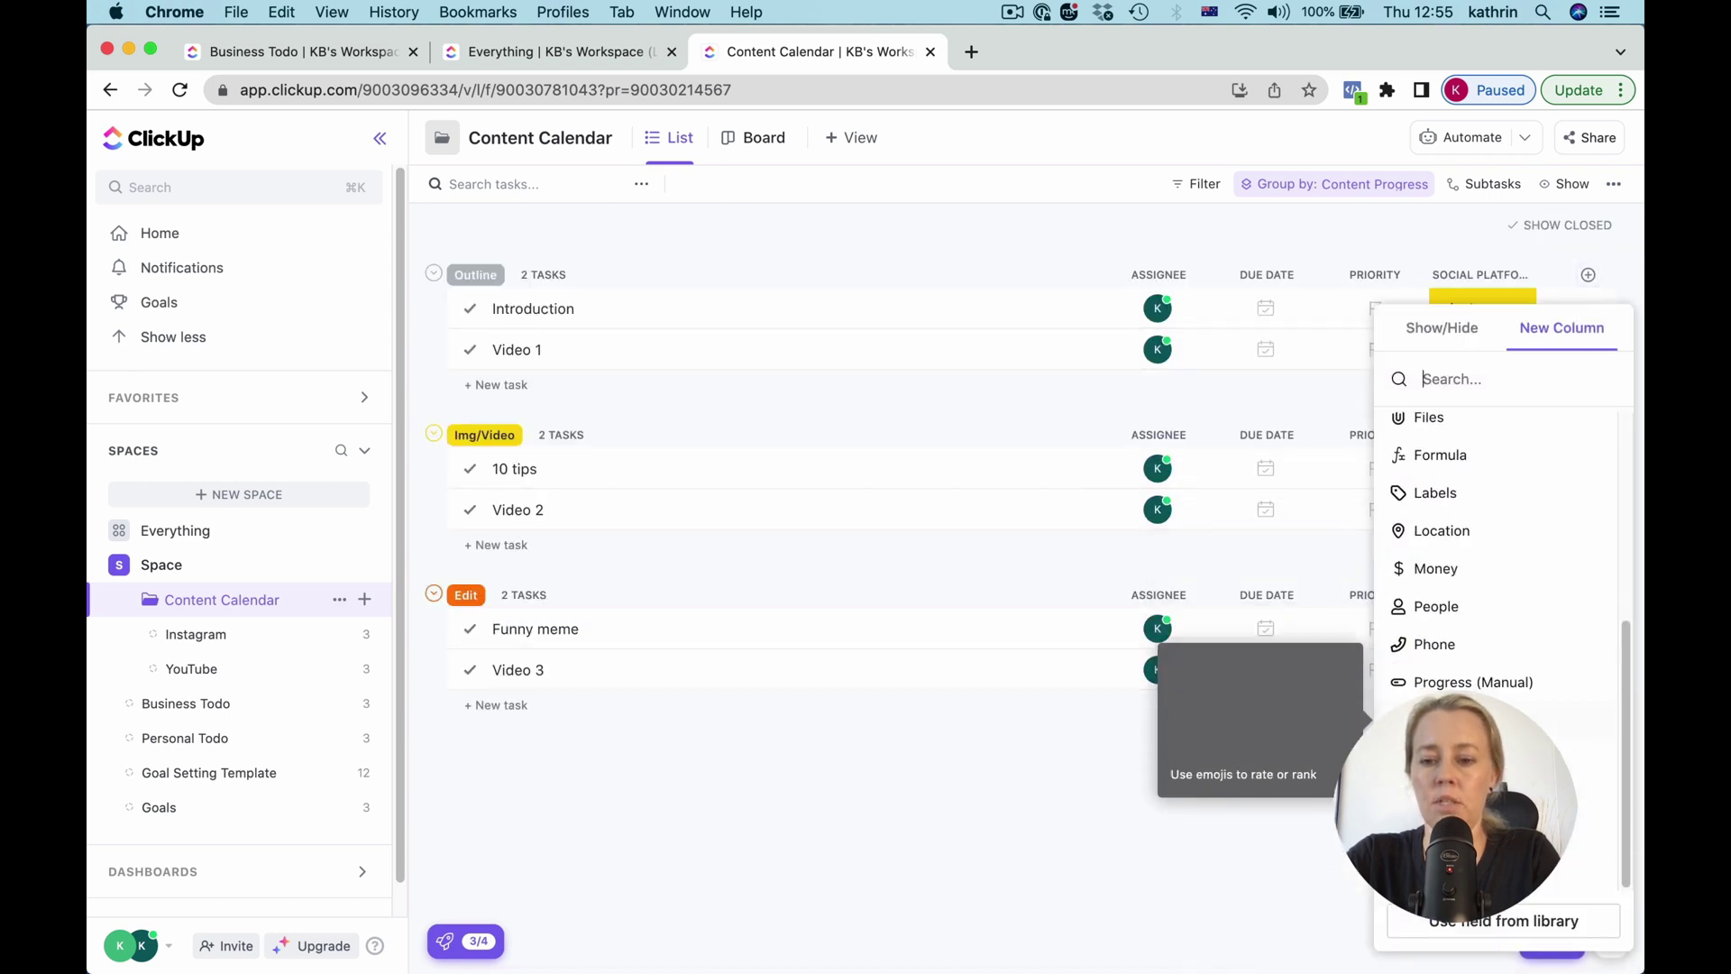
left_click(1442, 328)
scroll(1501, 609, "down", 5)
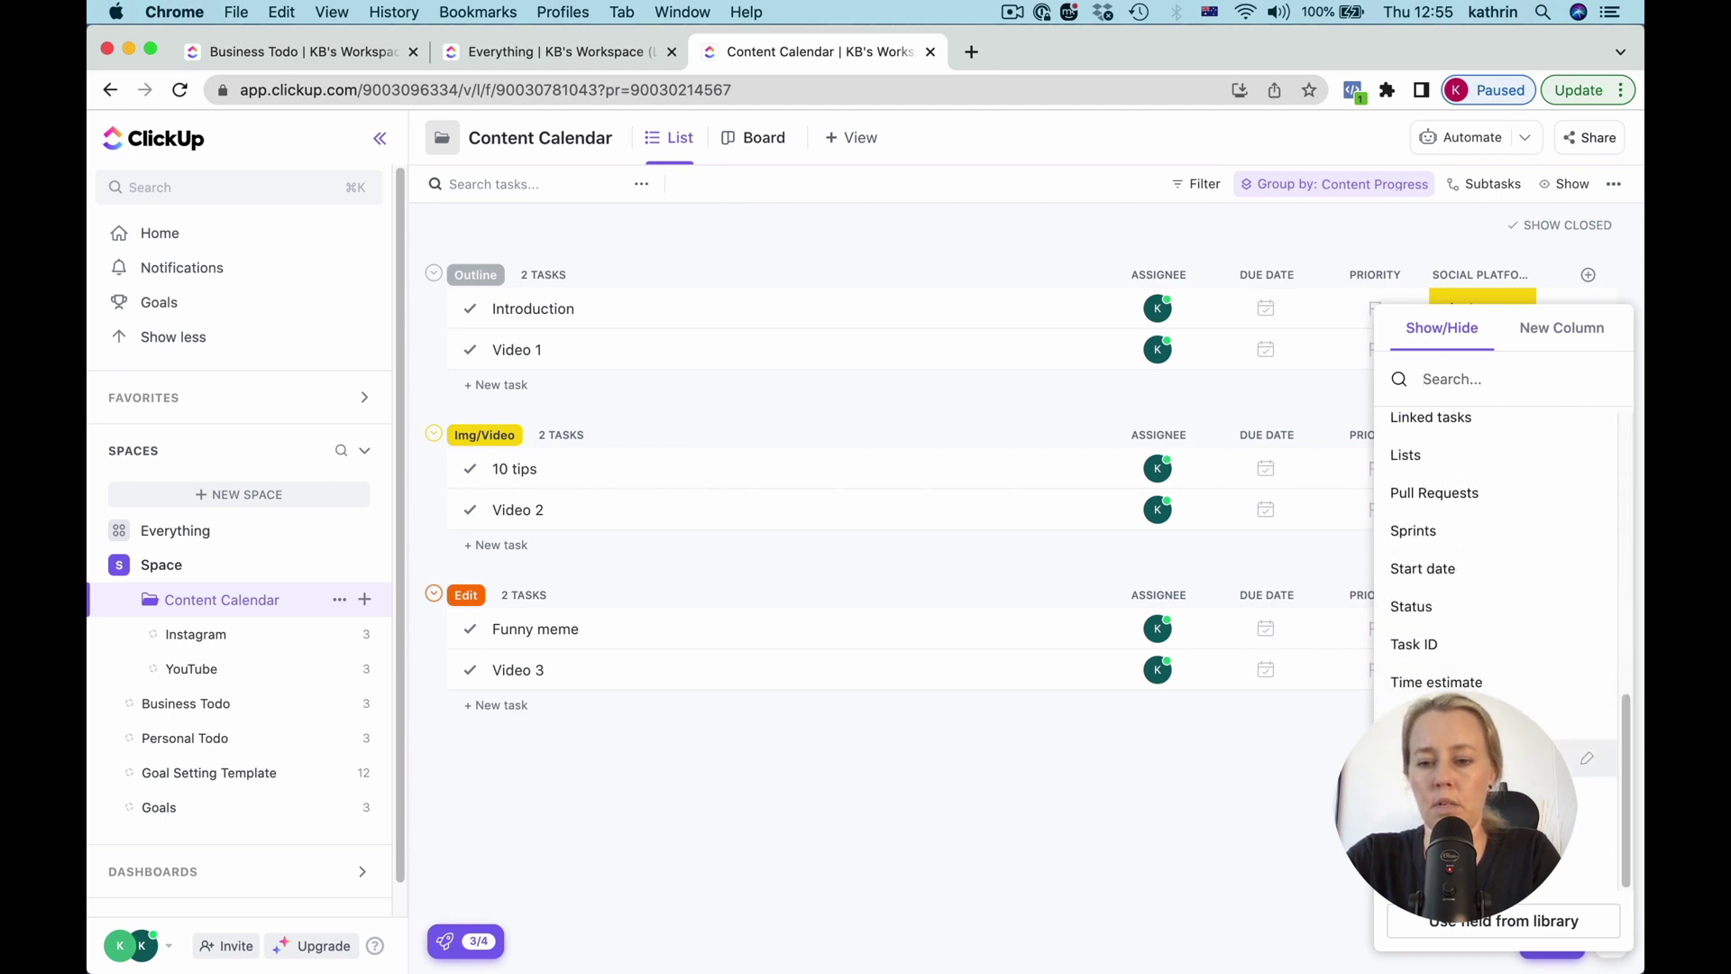
left_click(1489, 721)
left_click(1593, 833)
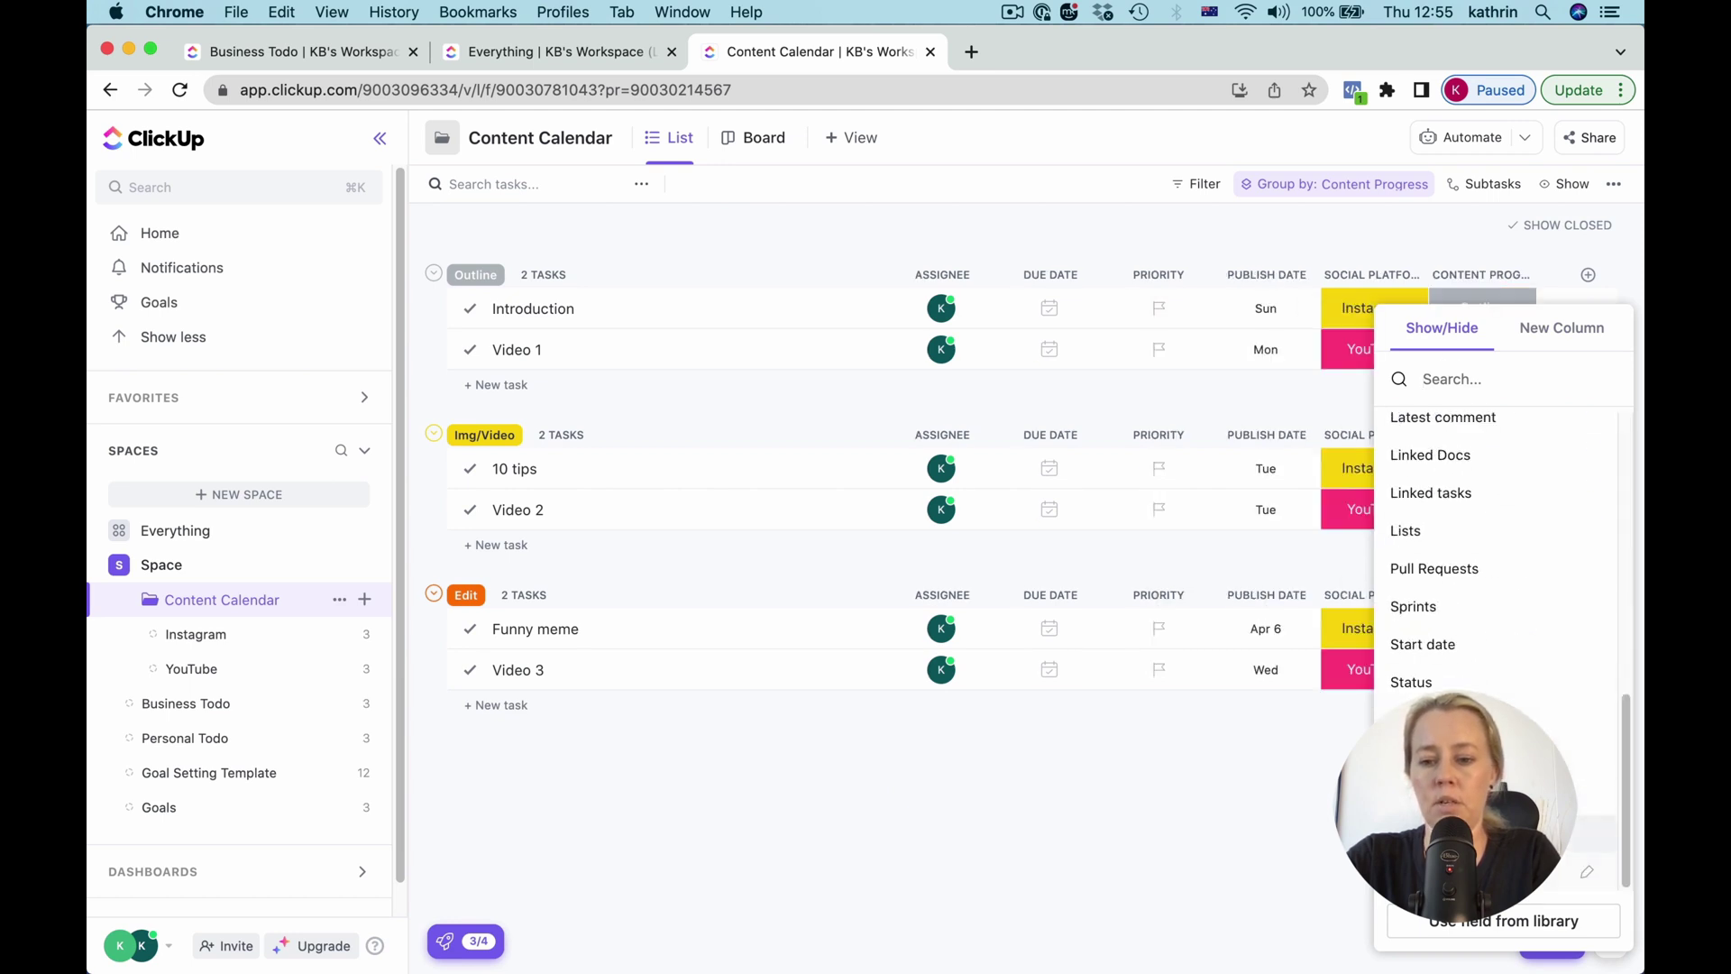
left_click(1122, 811)
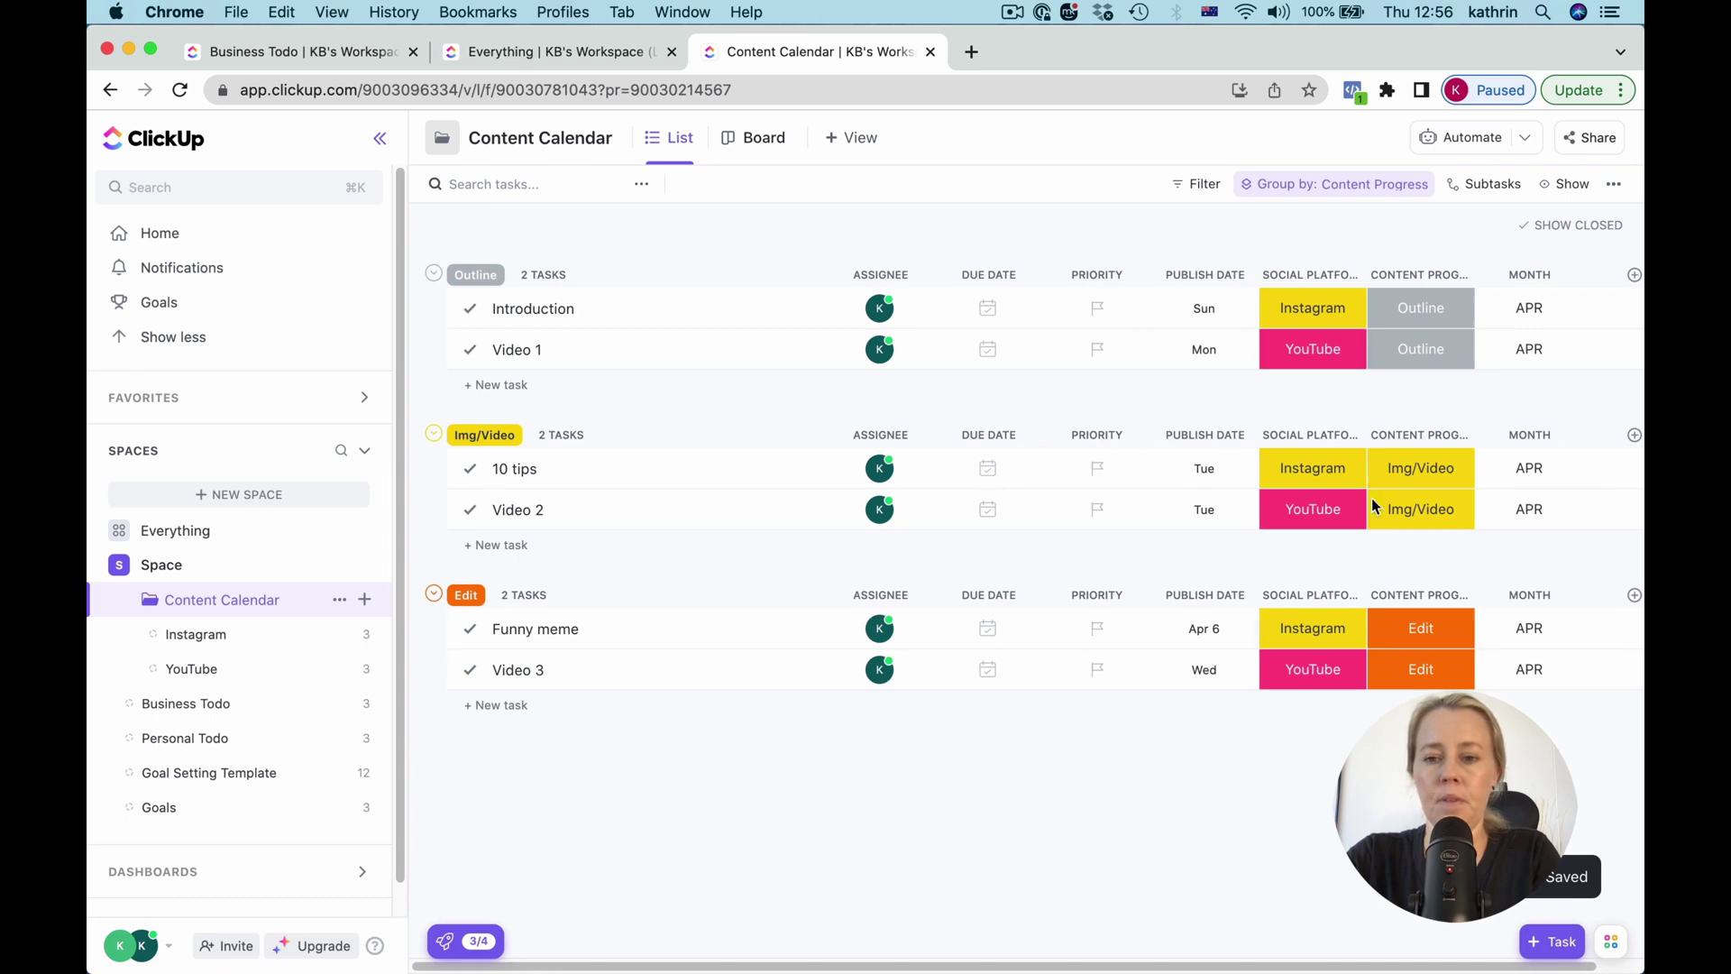
Step: Create the folder's Calendar view, advance it to April 2023, and enable Autosave view
left_click(845, 142)
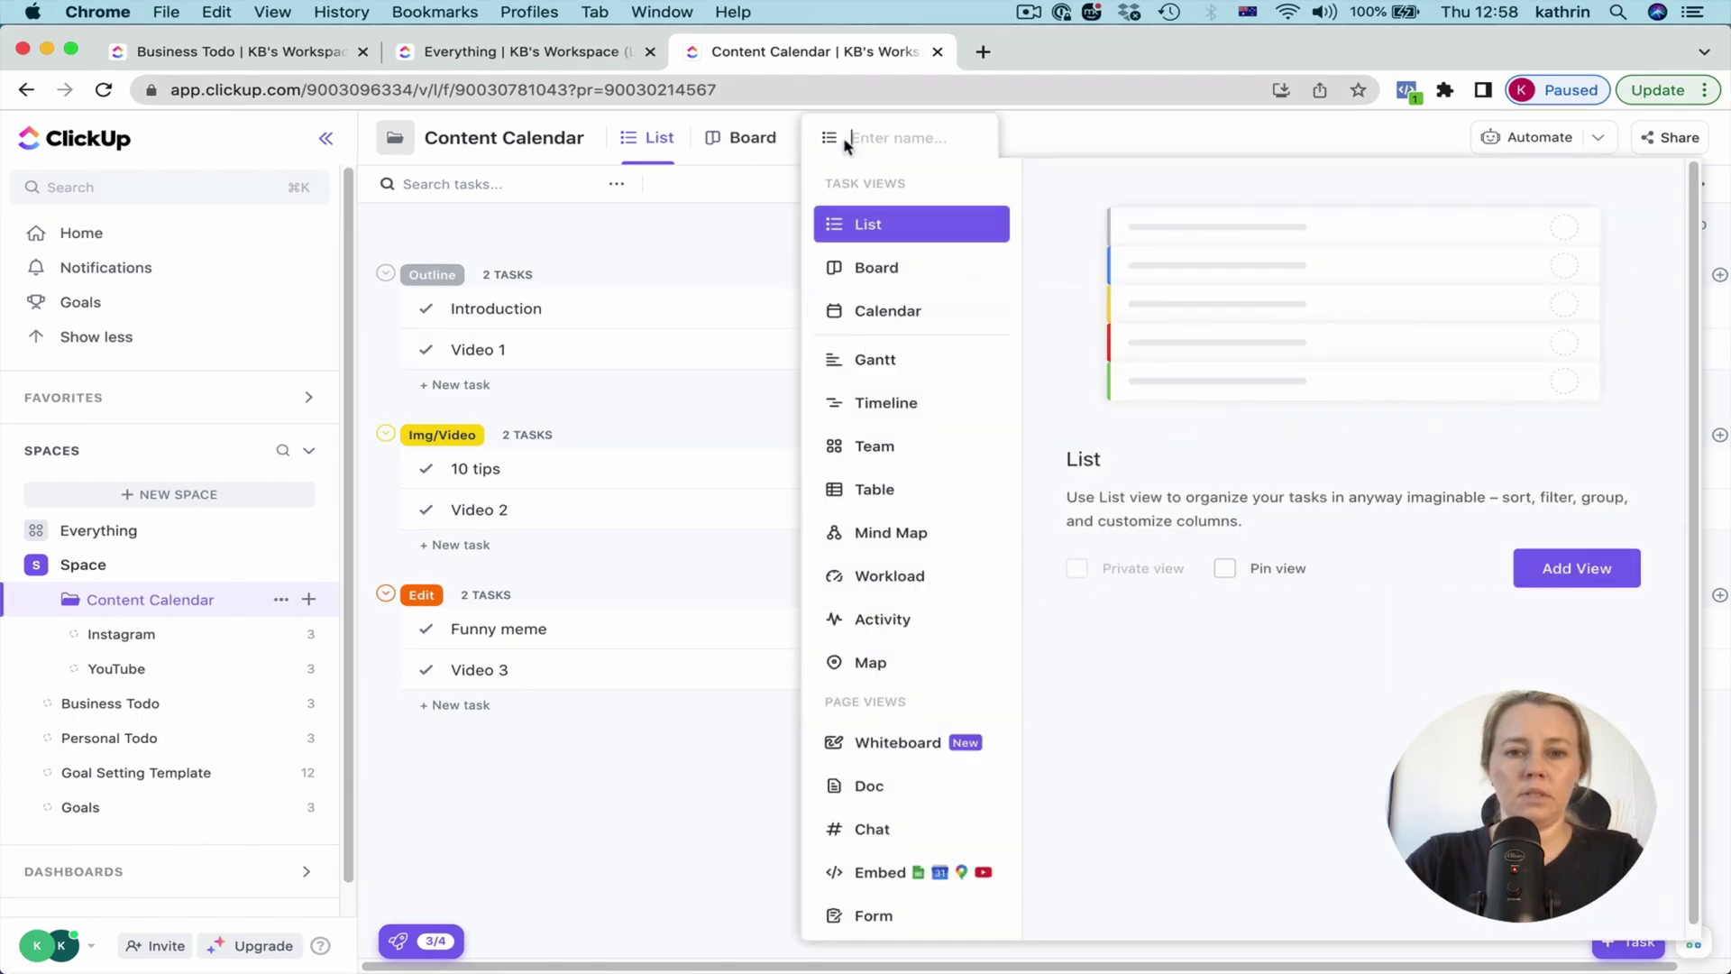
left_click(956, 310)
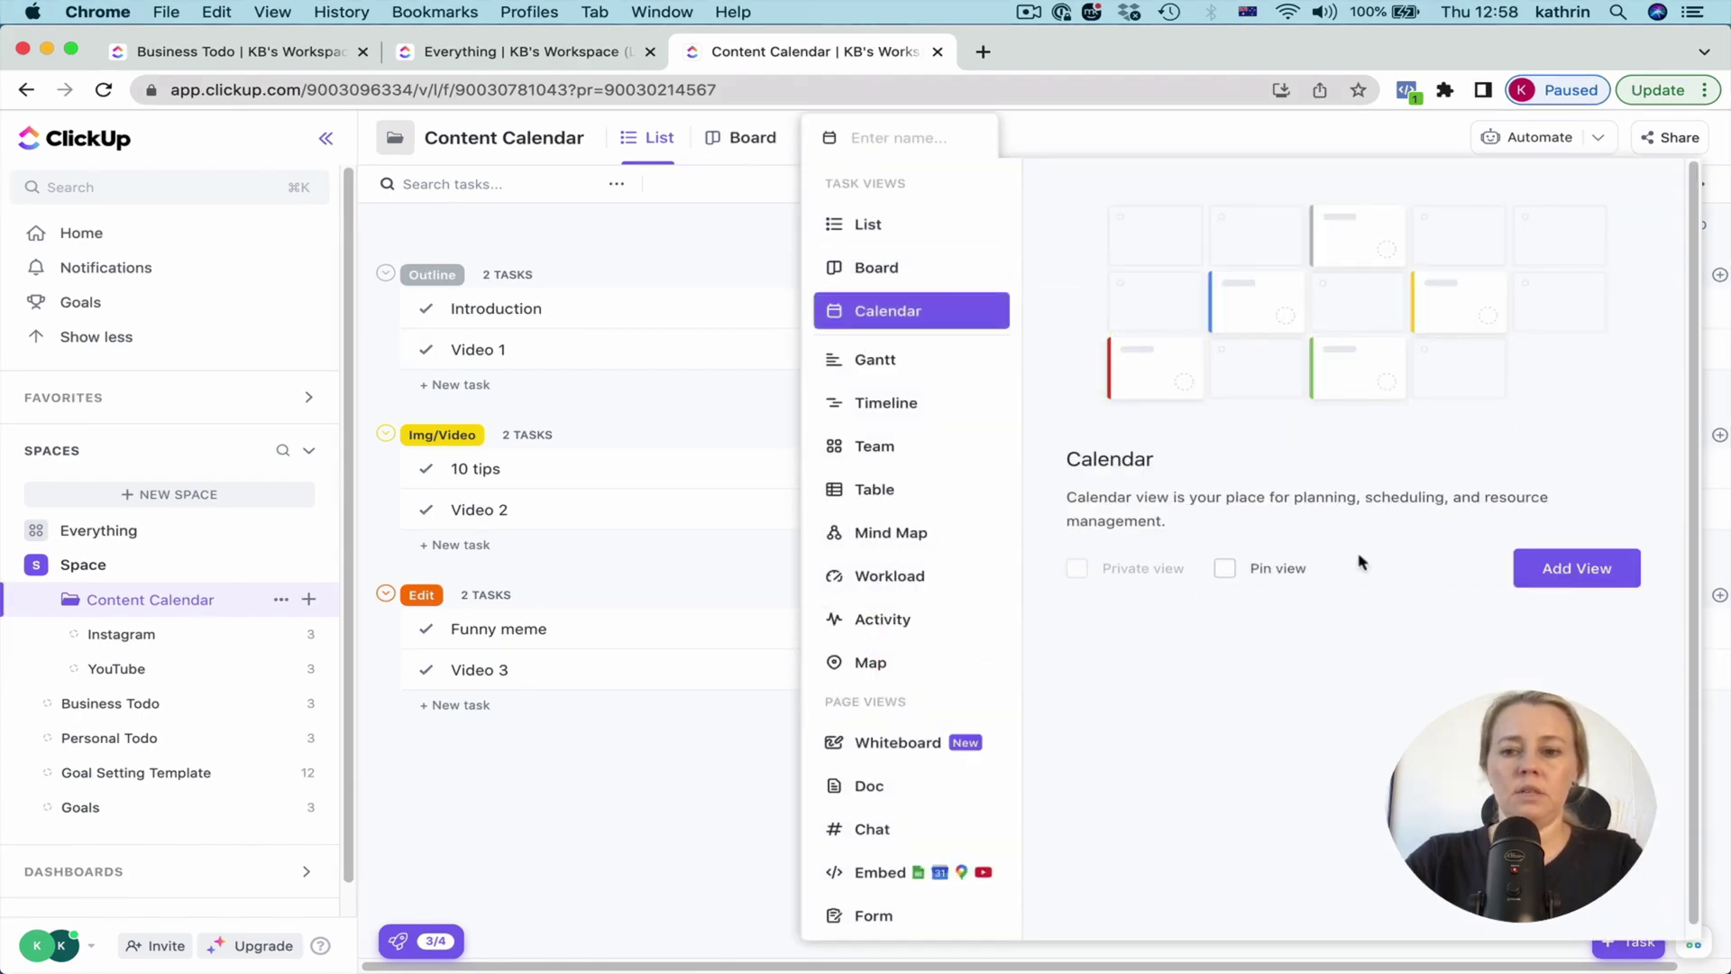
left_click(1582, 570)
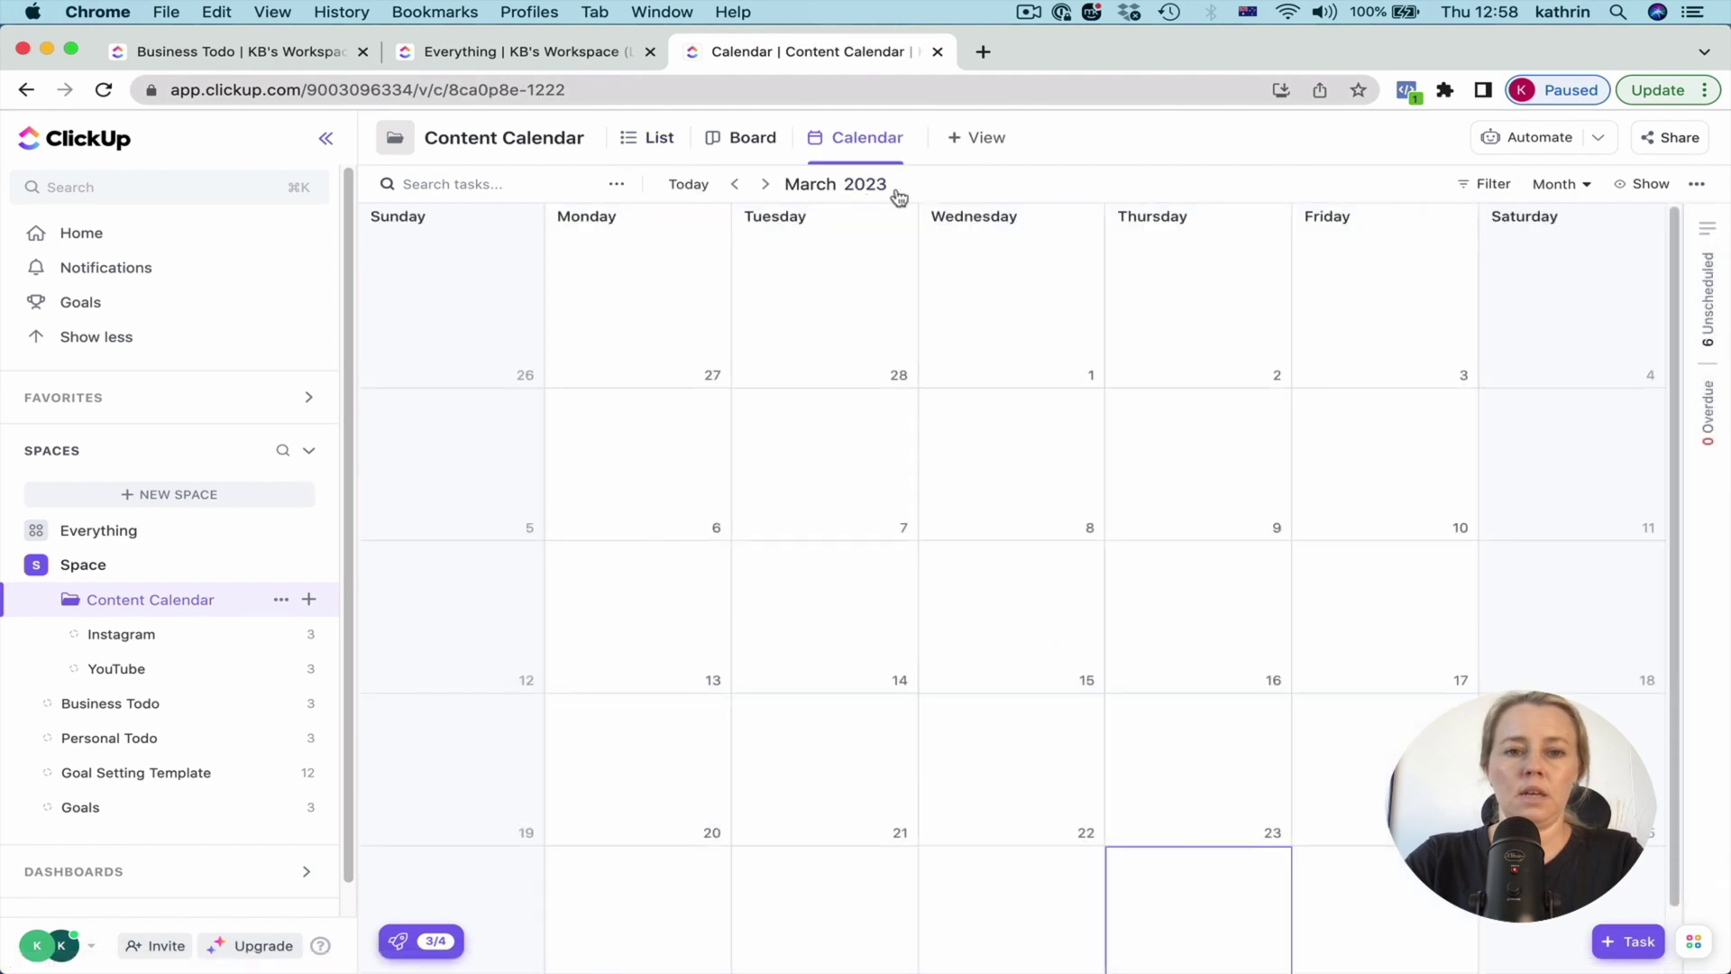
left_click(764, 184)
left_click(1695, 186)
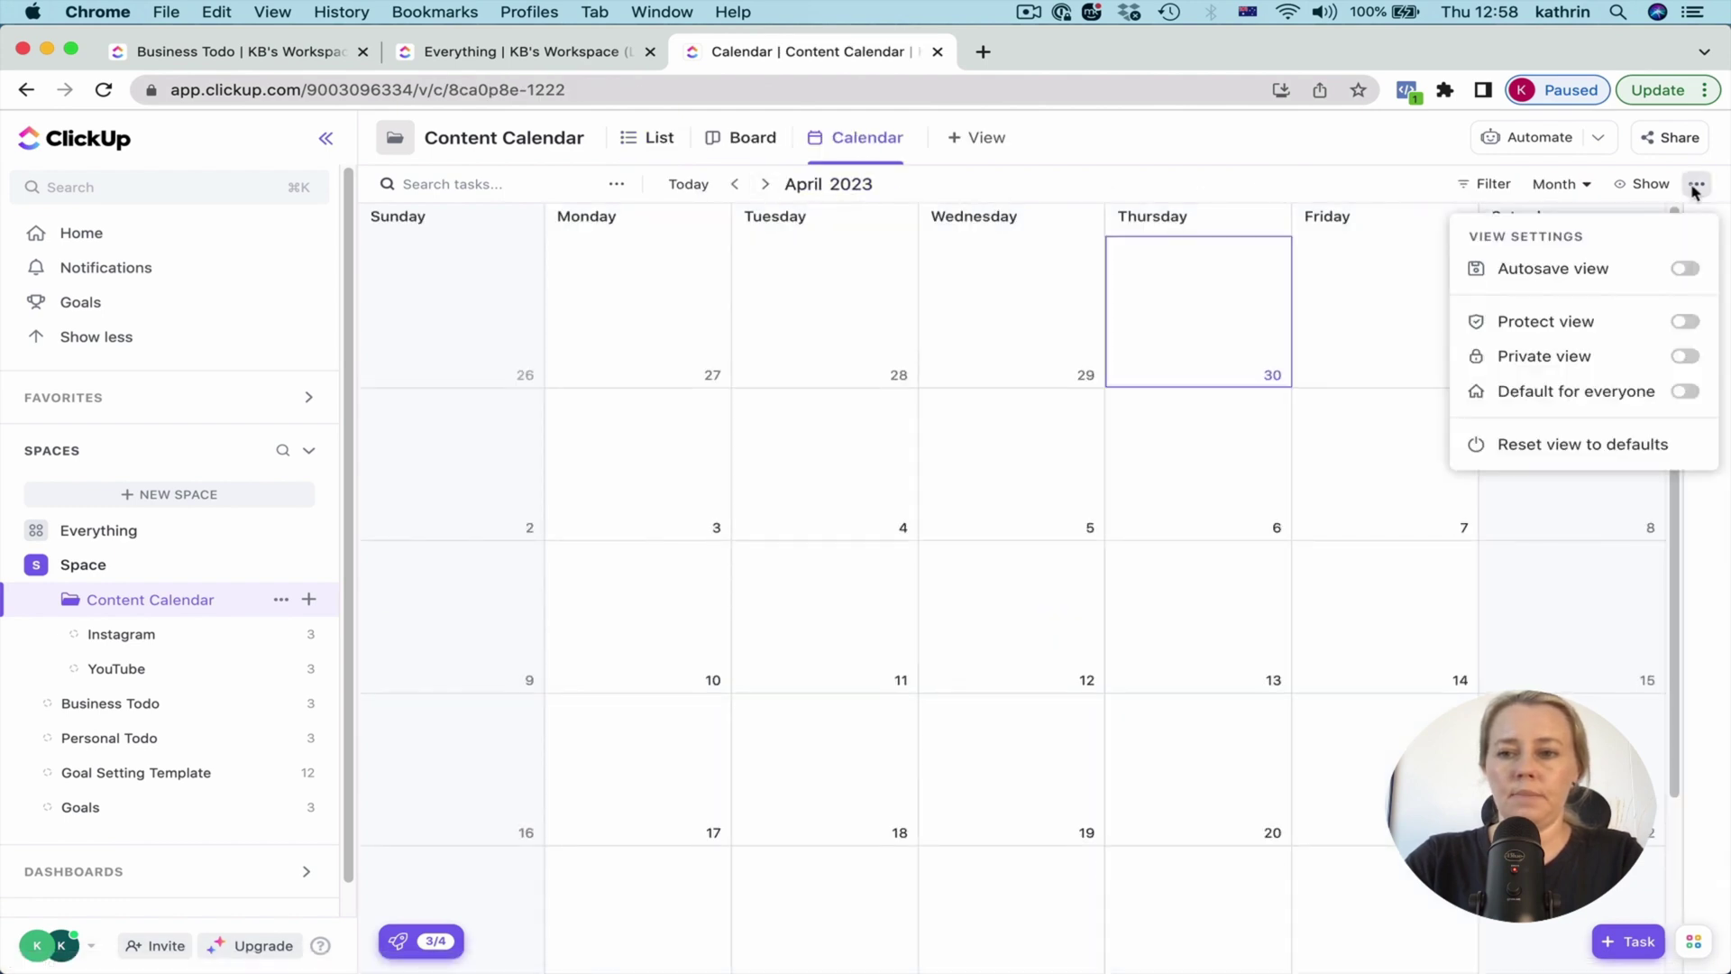
left_click(1684, 268)
left_click(1651, 184)
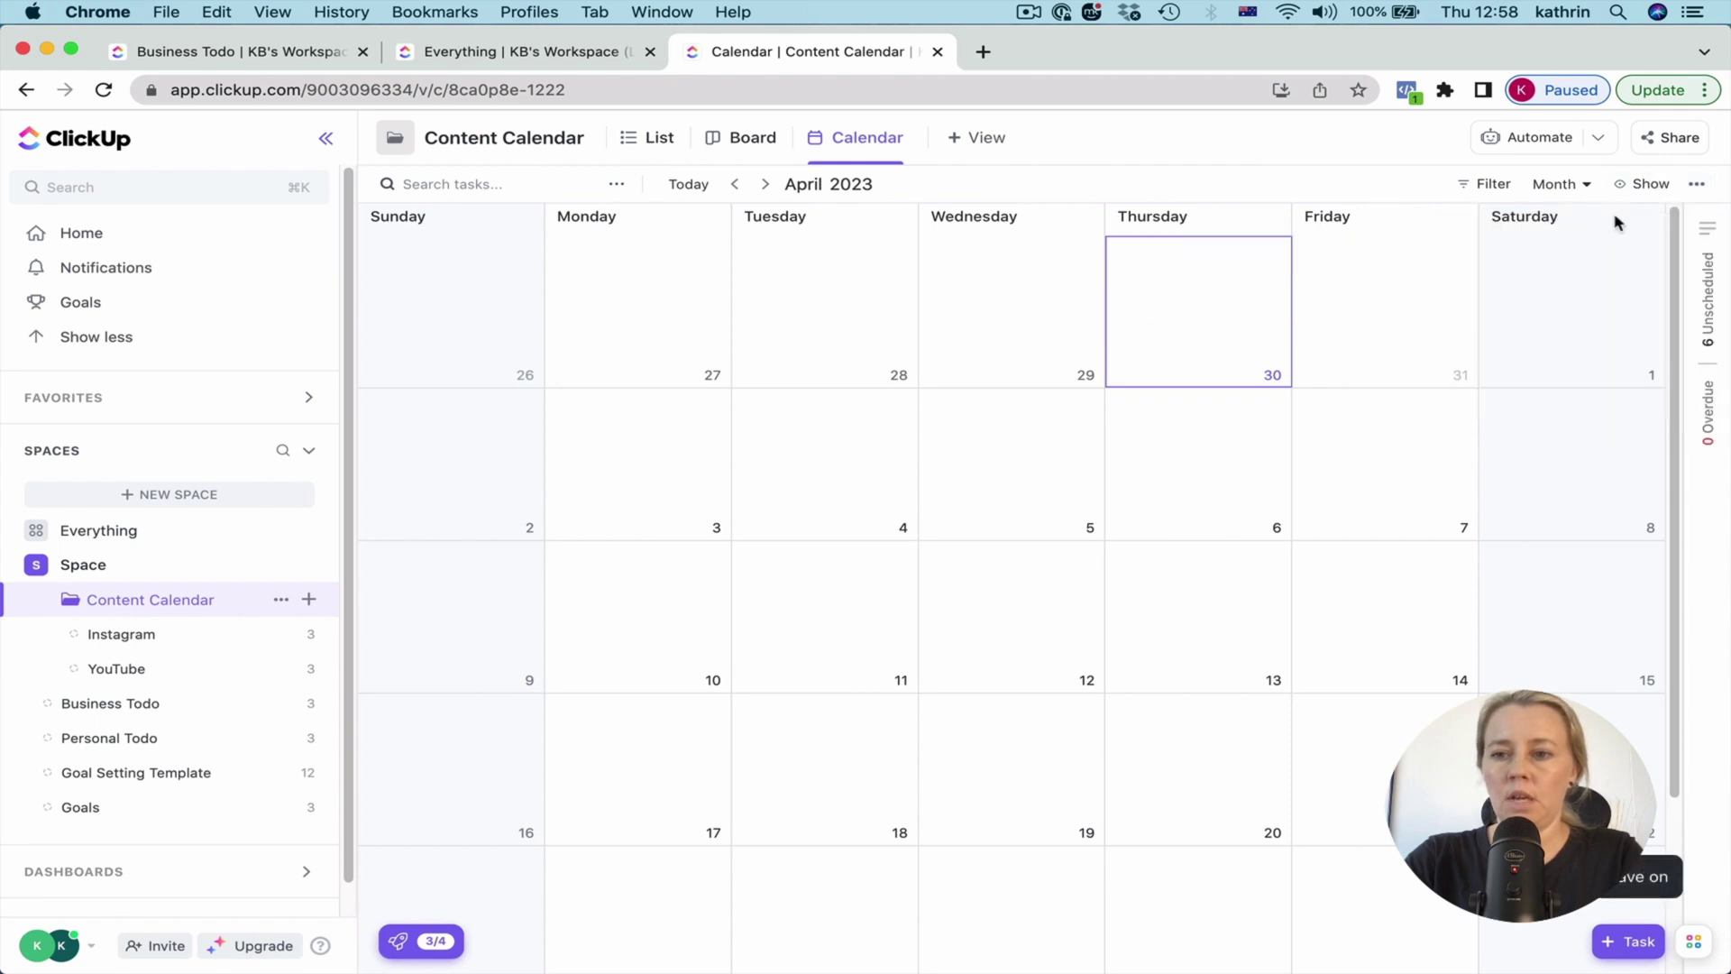
Step: Place folder calendar tasks by Publish Date, coloured by the Social Platform field
left_click(1648, 188)
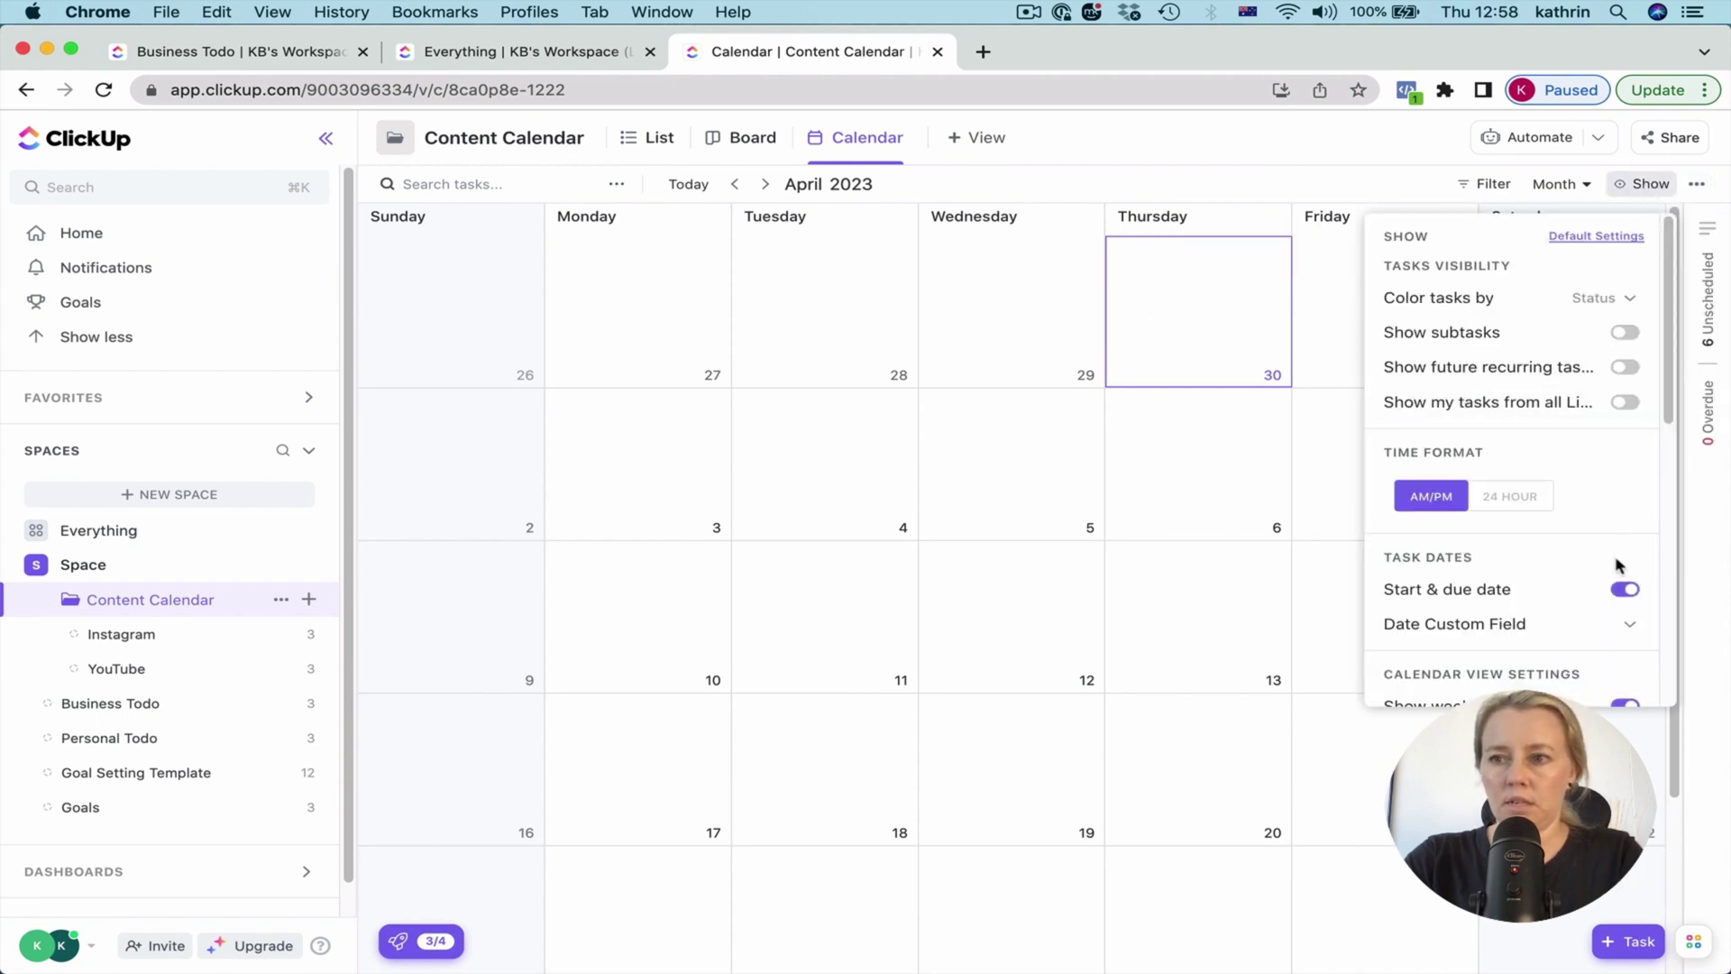
left_click(1597, 624)
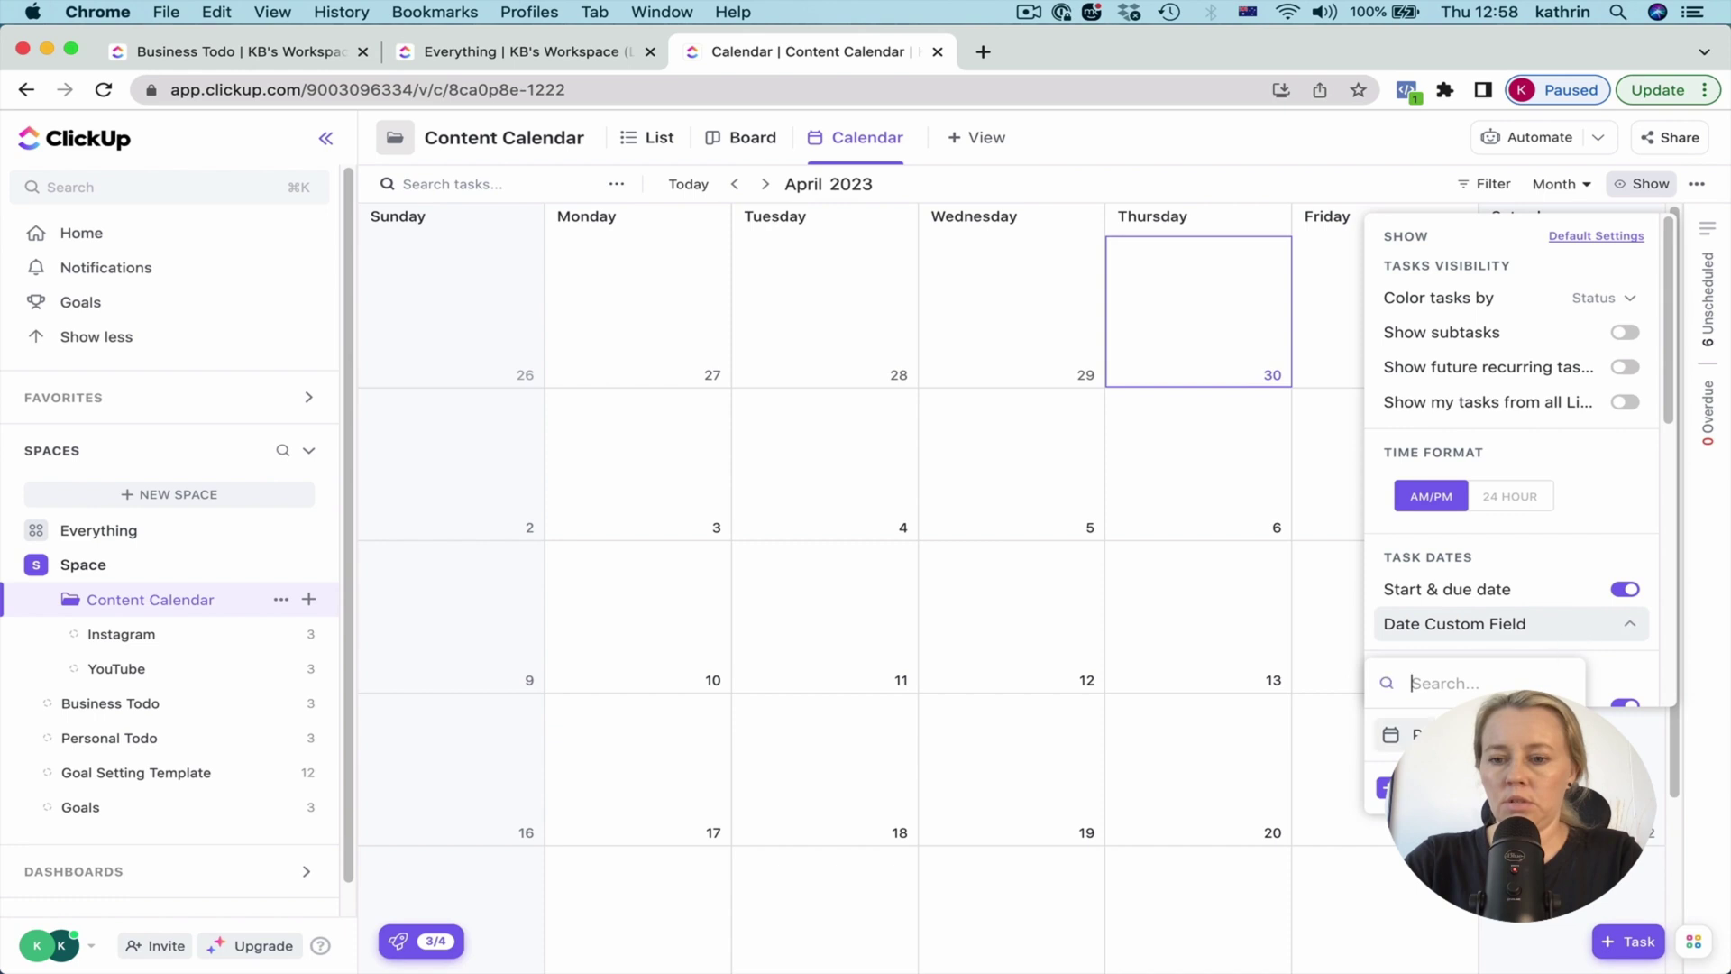
left_click(1406, 735)
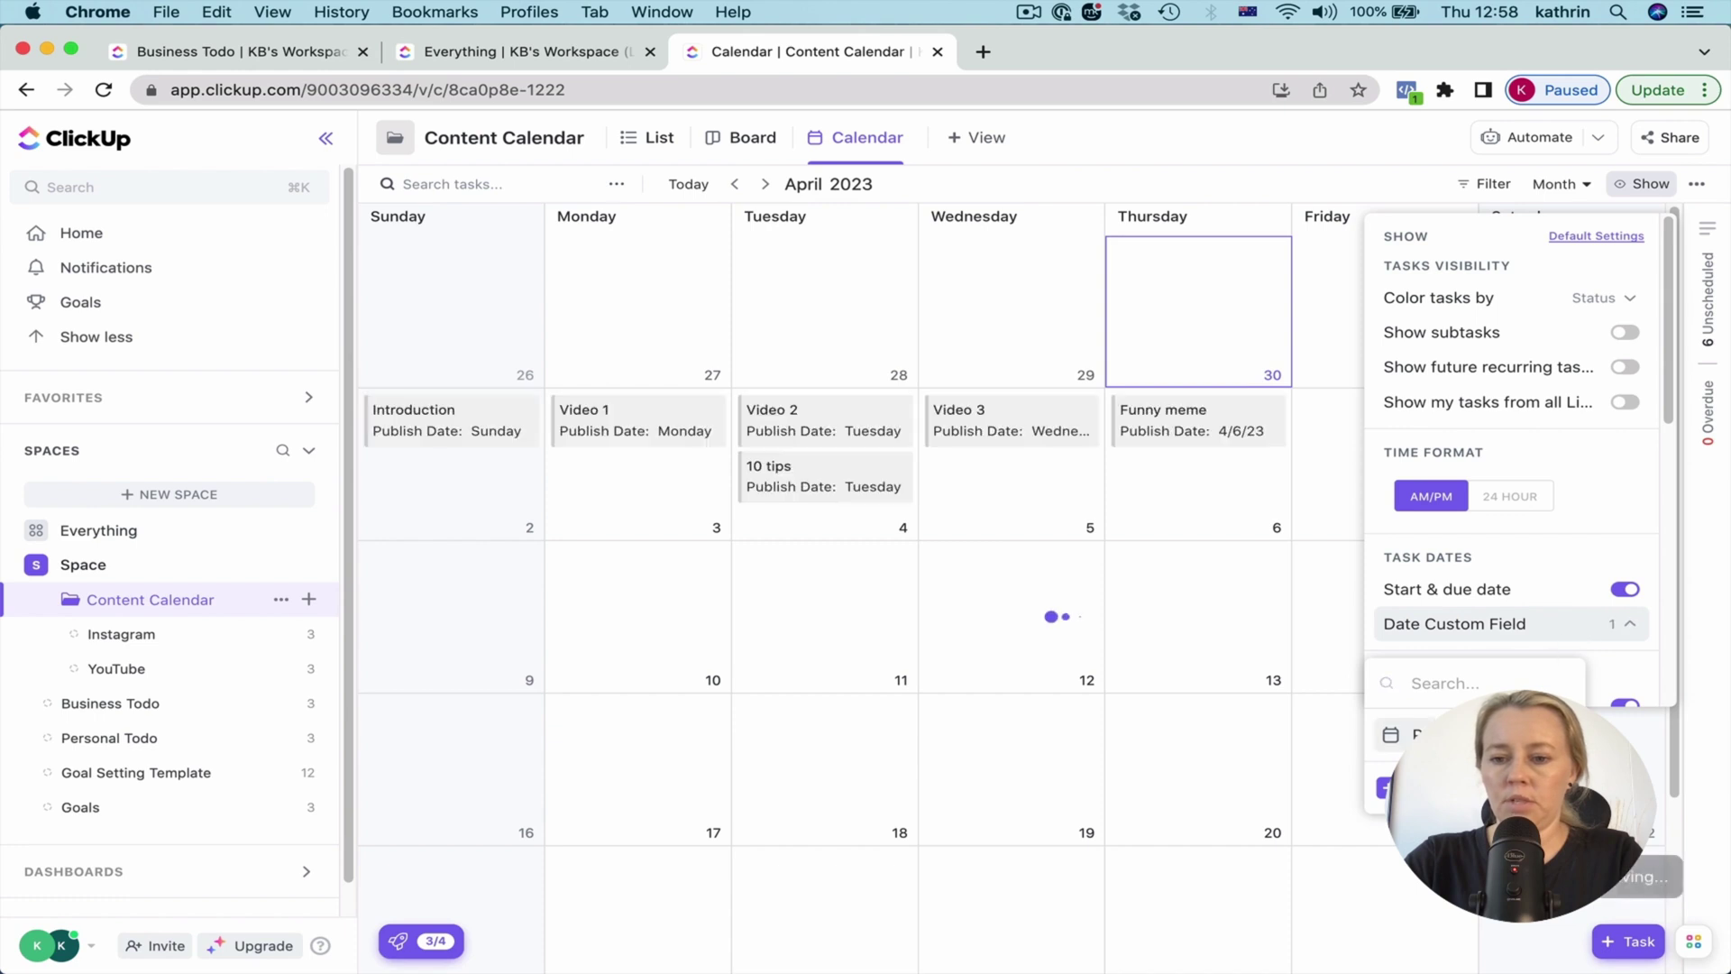
left_click(1613, 304)
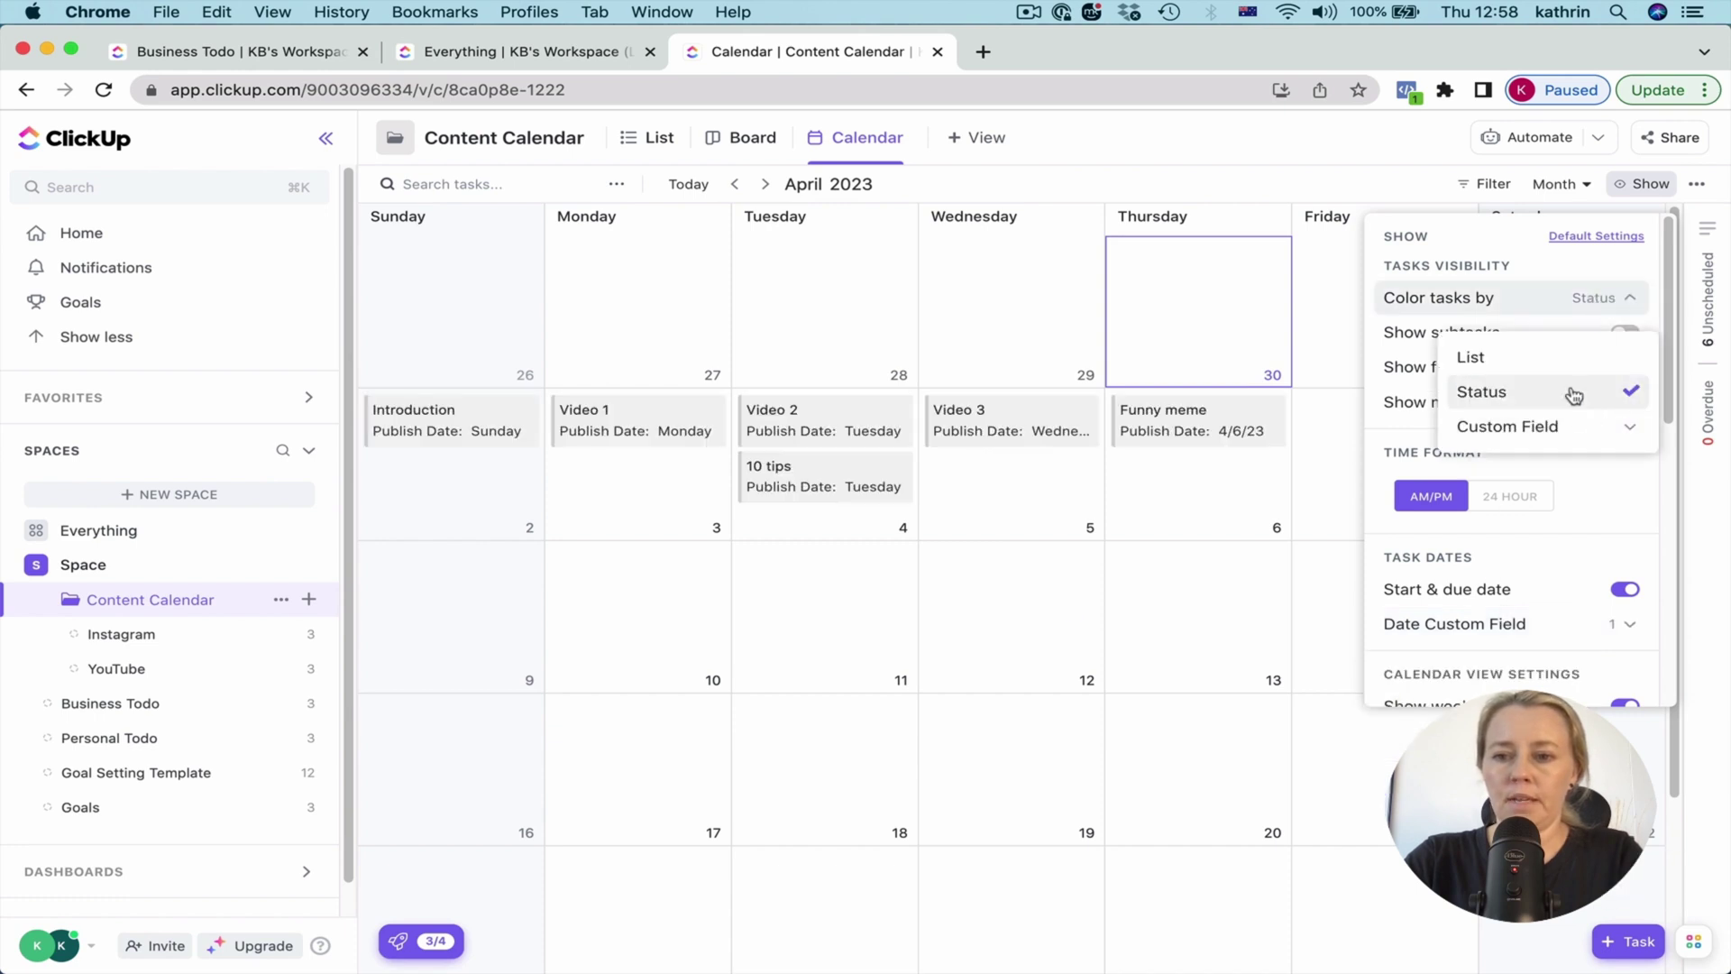
left_click(1556, 429)
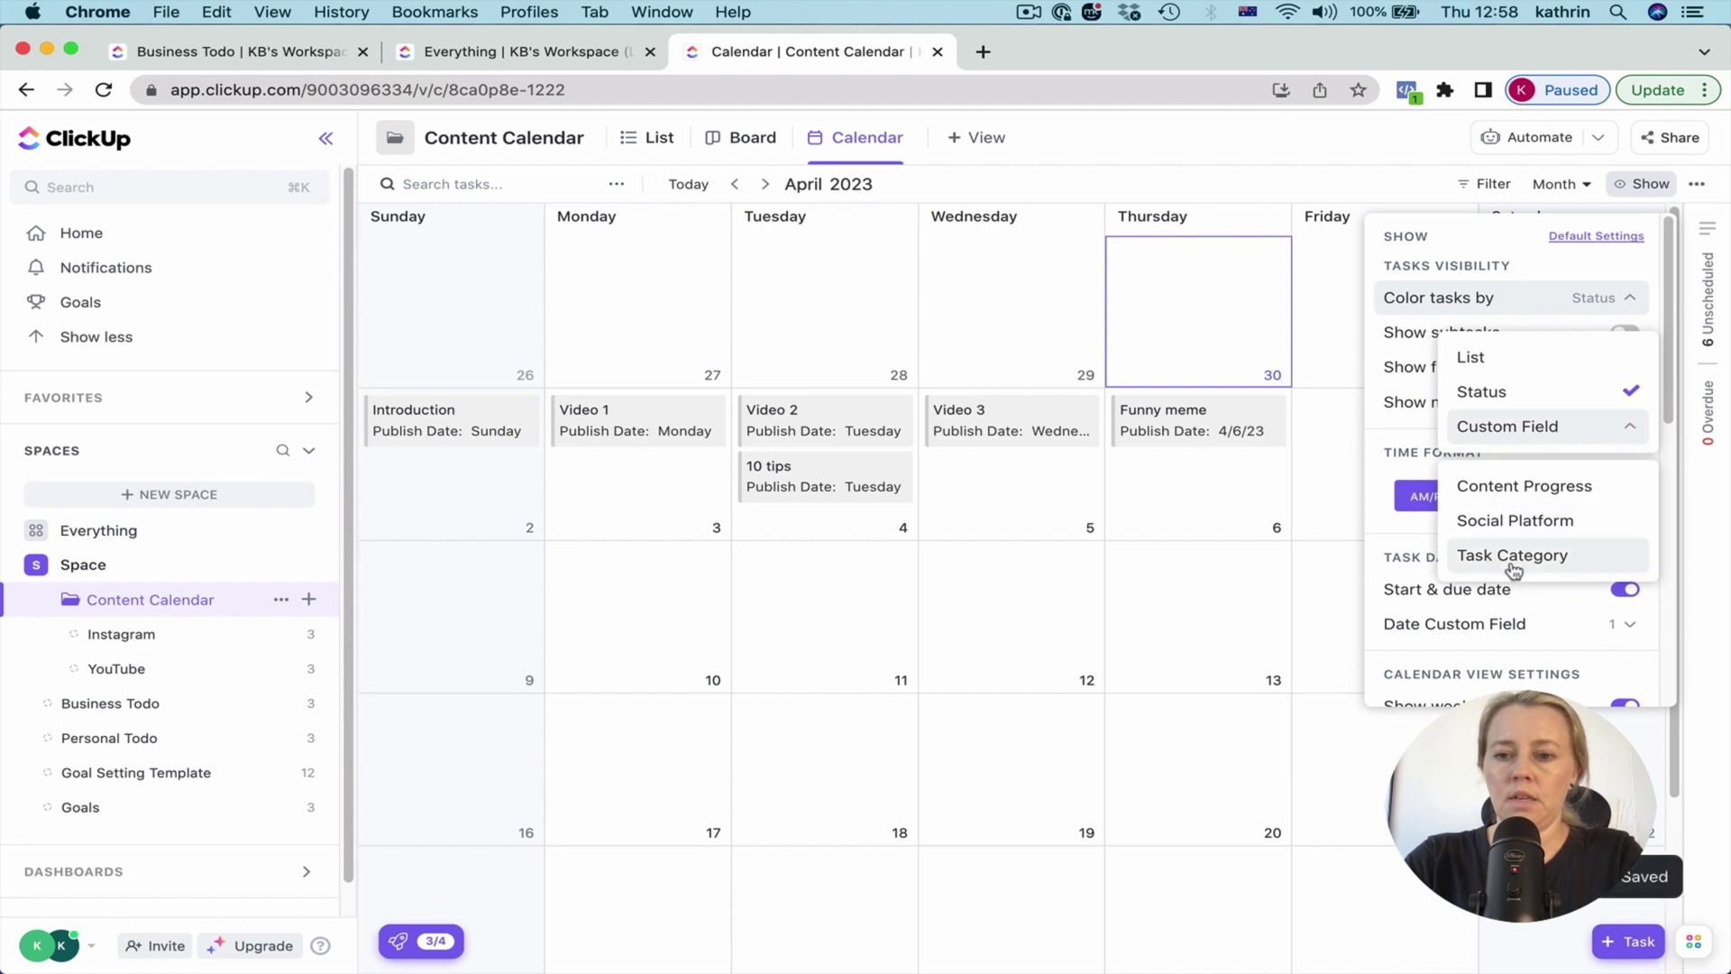
left_click(1539, 525)
left_click(1252, 171)
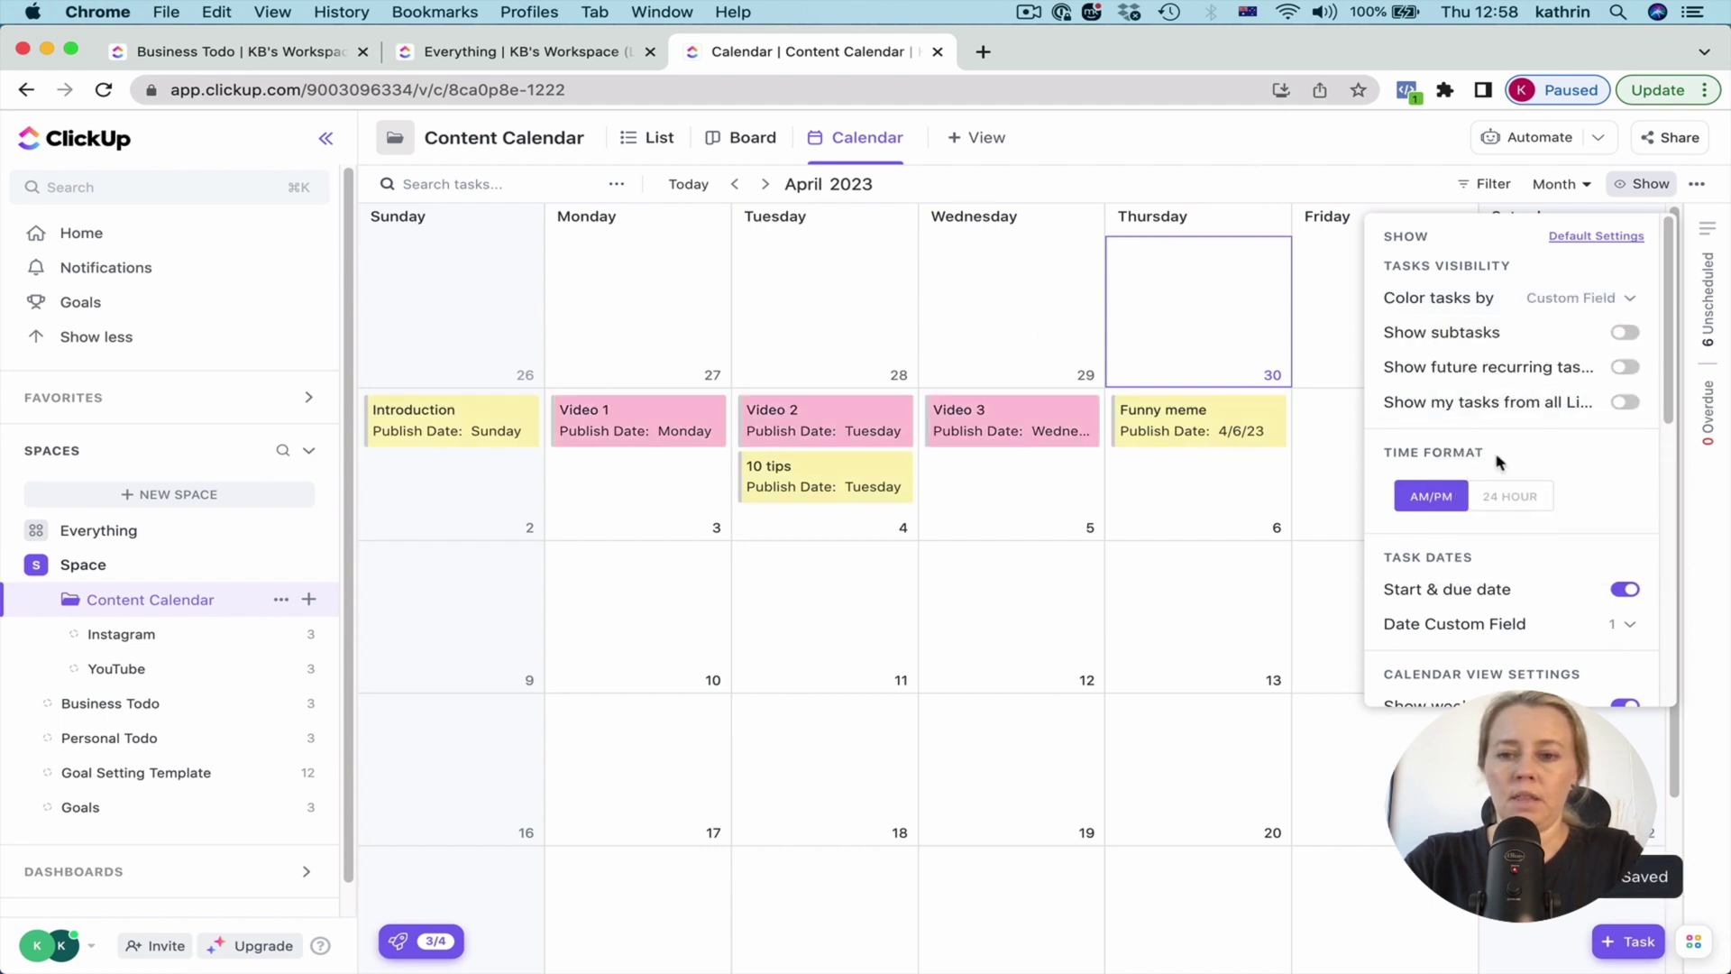
scroll(1529, 546, "down", 5)
Step: Show Content Progress and each task's list name on the calendar cards
left_click(1528, 630)
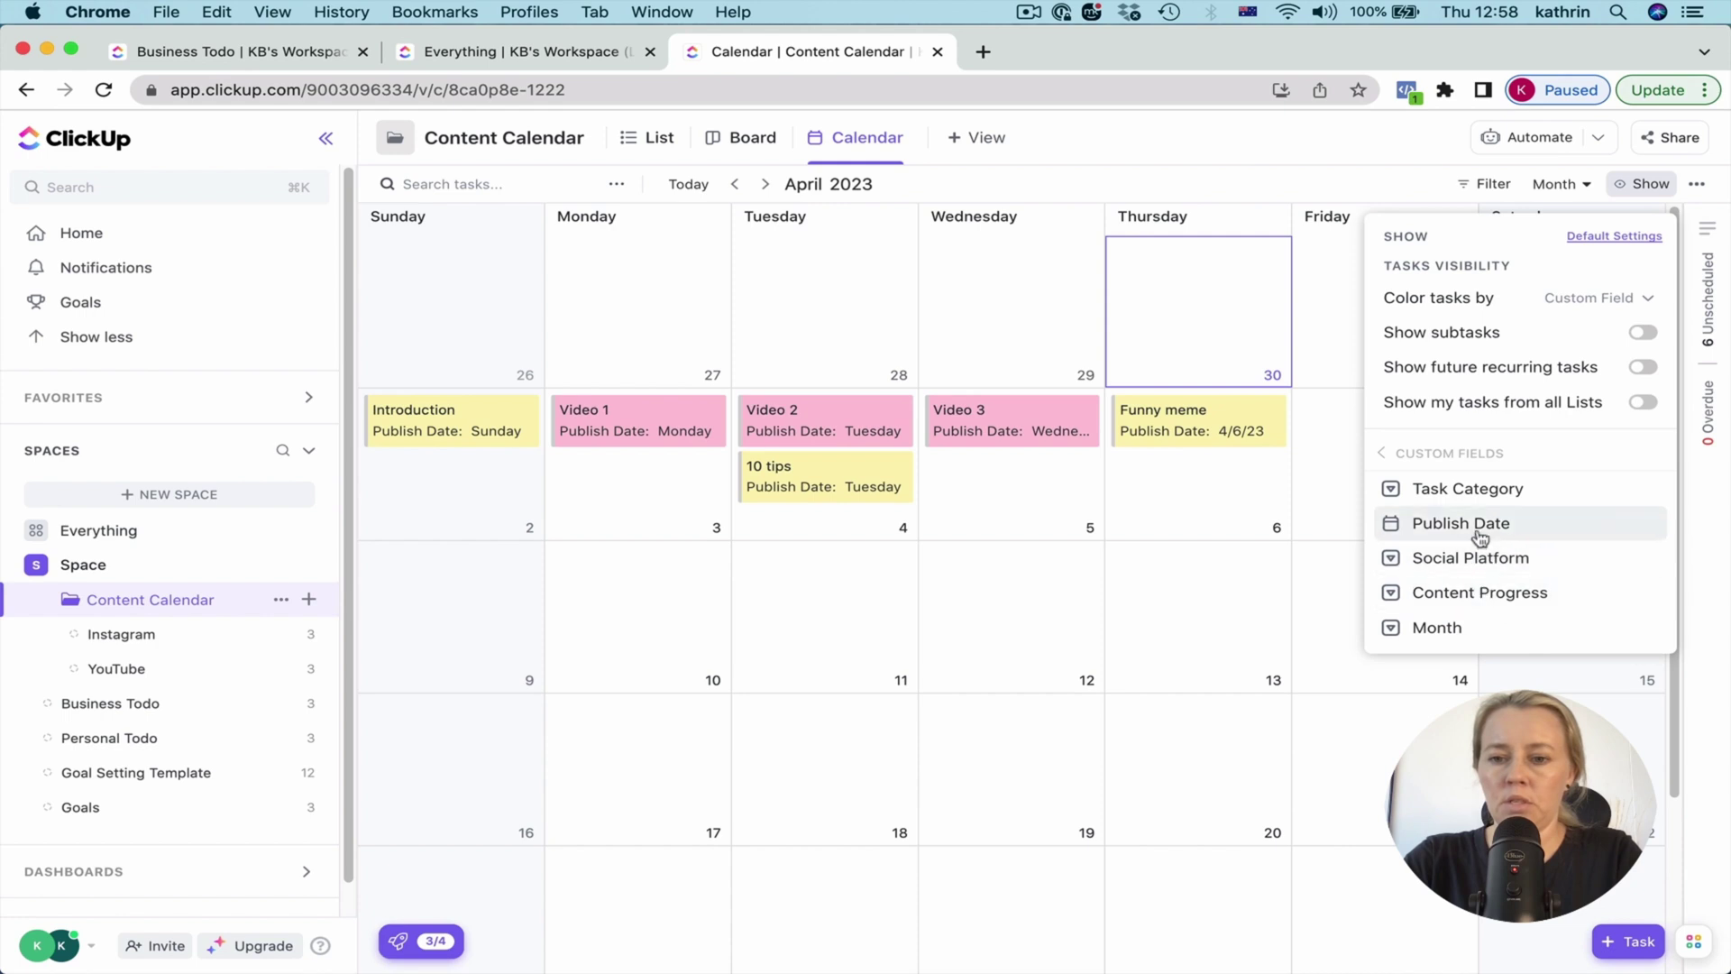
left_click(1482, 558)
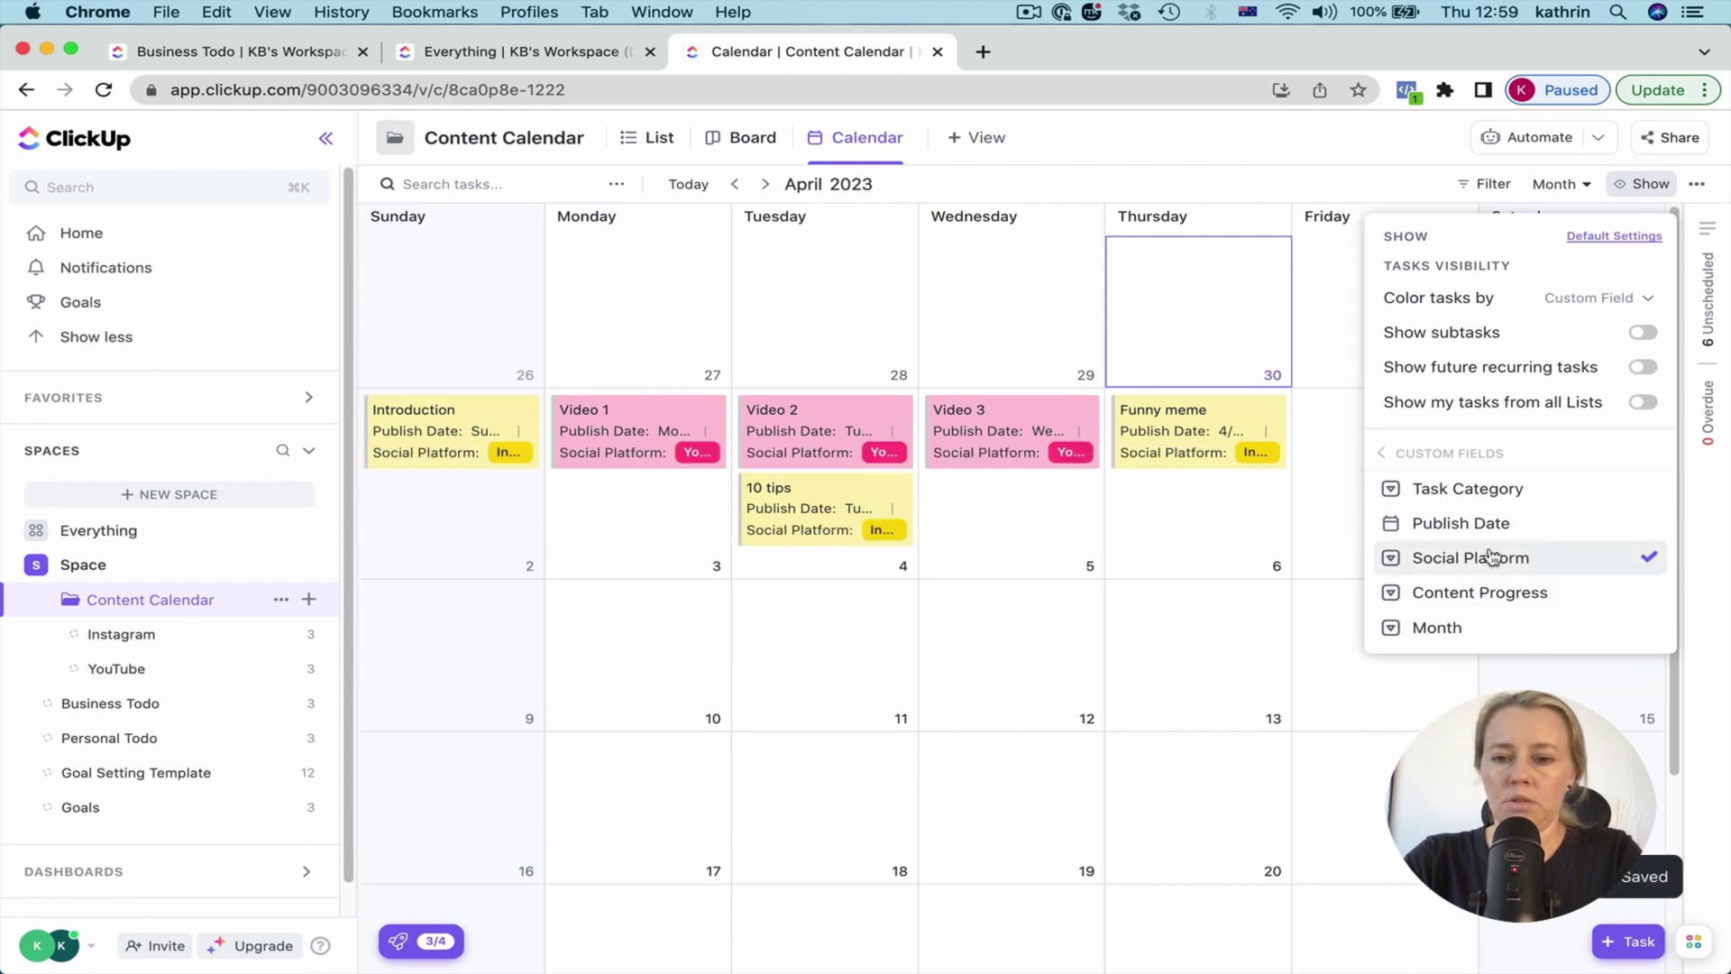
left_click(1650, 559)
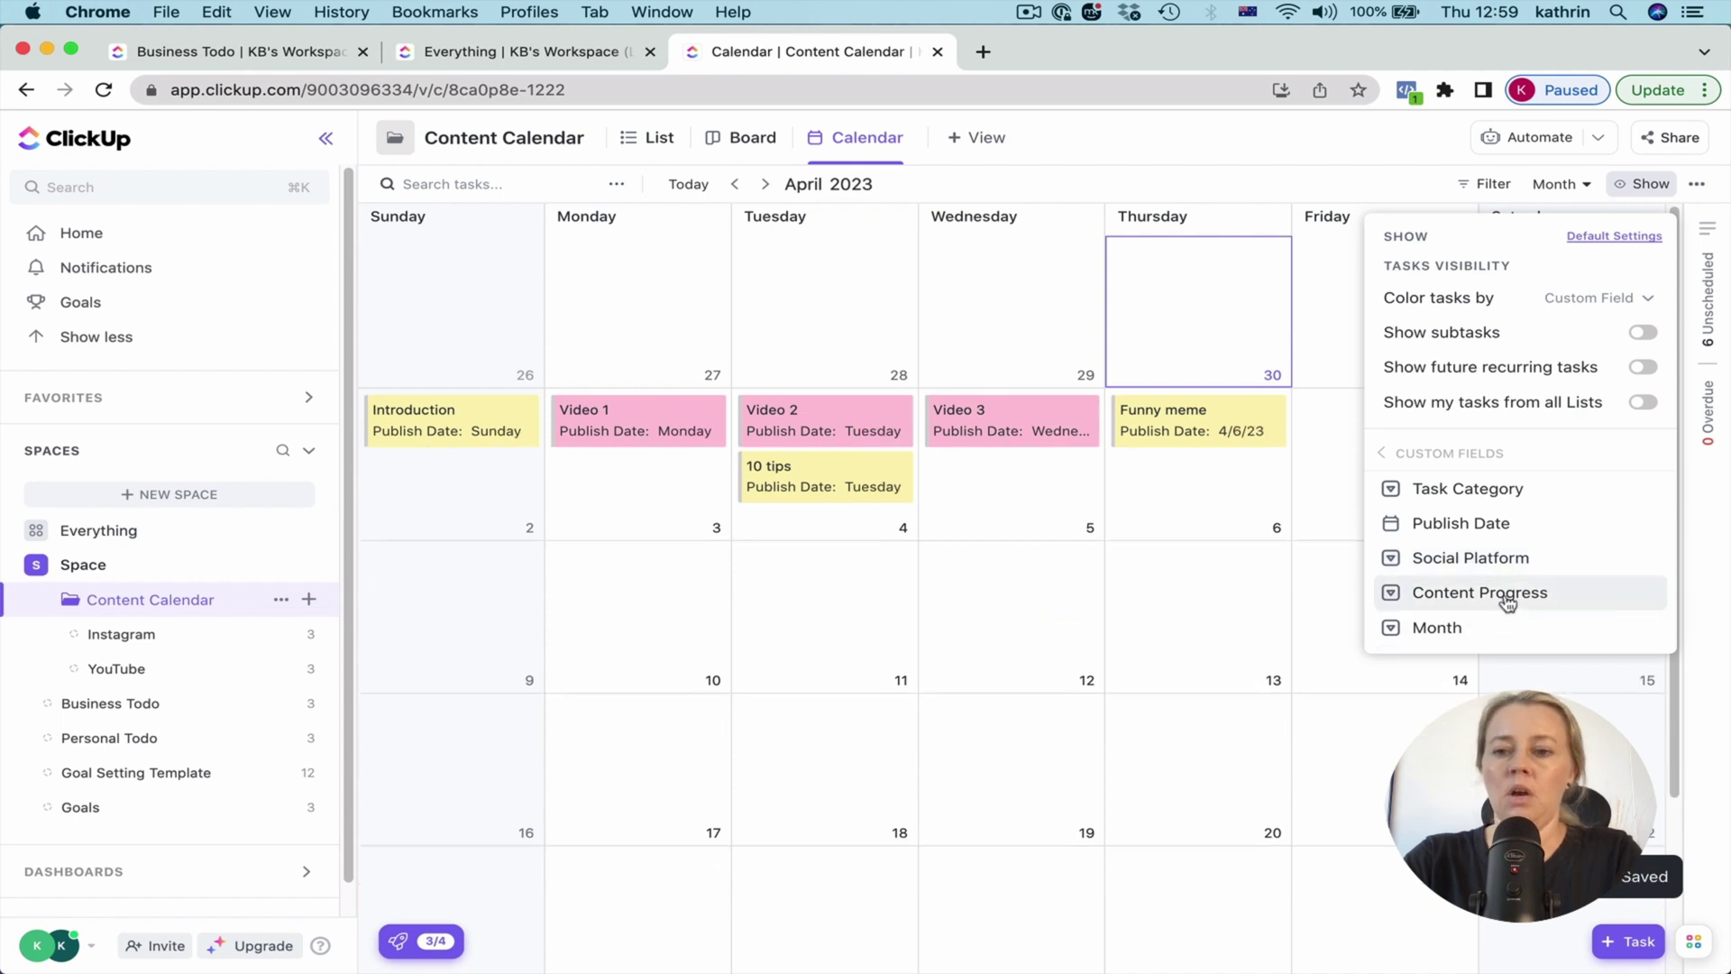
left_click(1509, 602)
left_click(1624, 454)
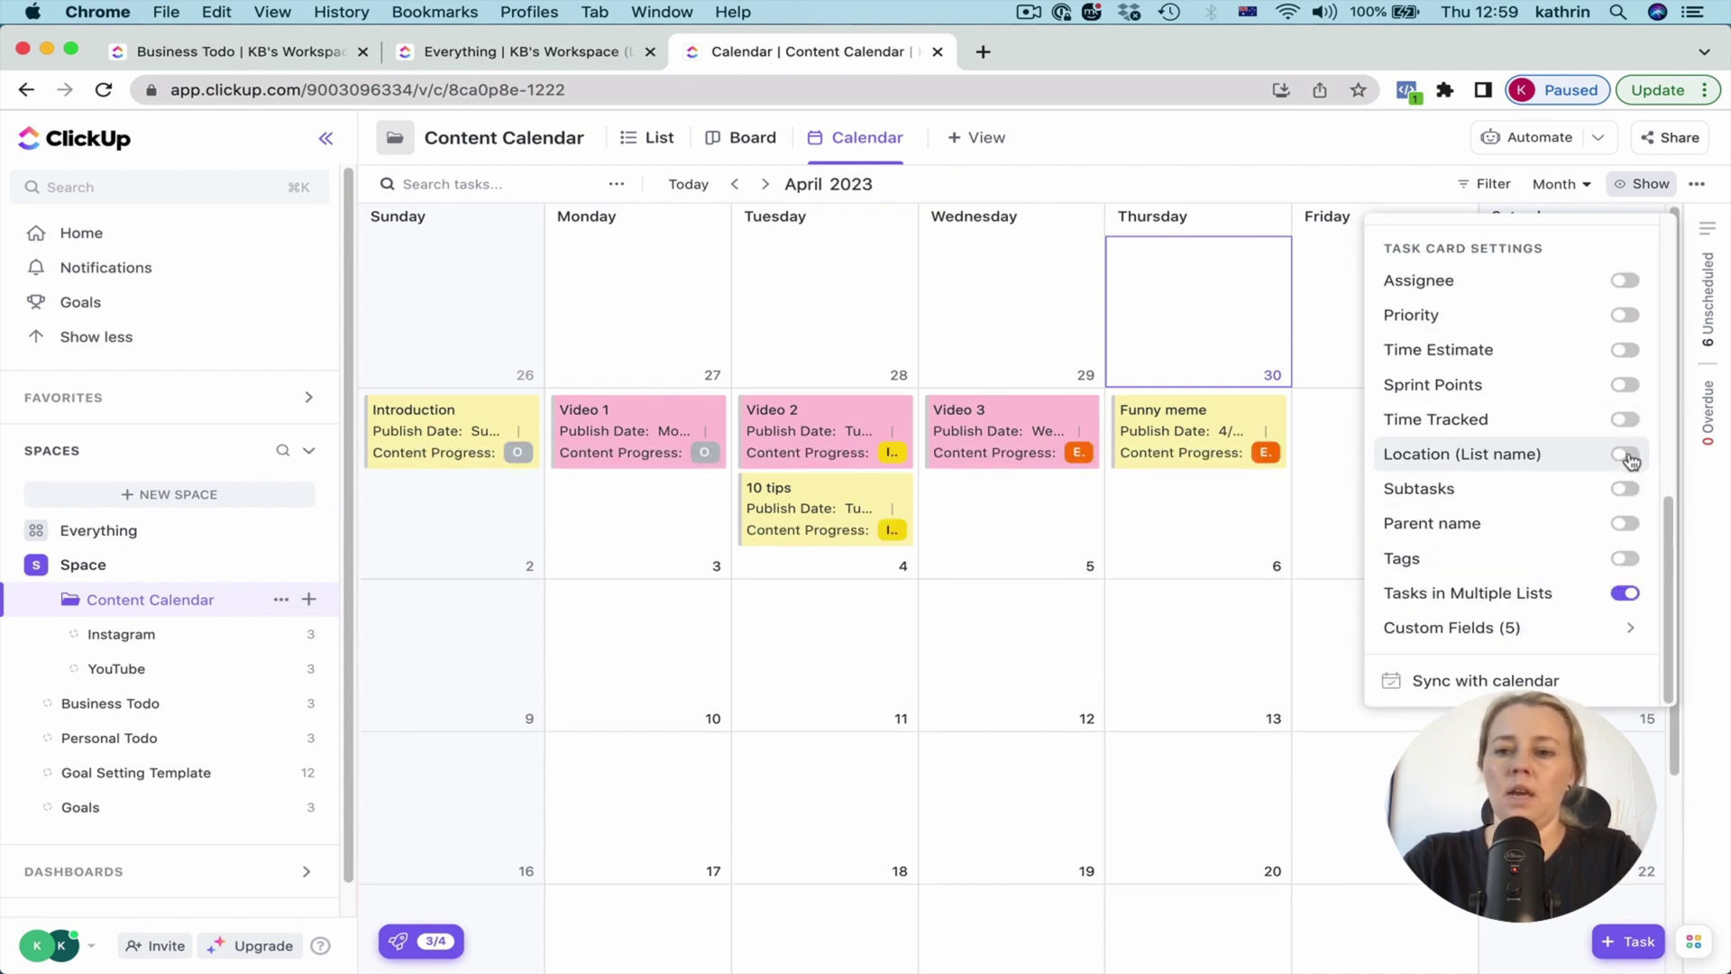
left_click(1625, 453)
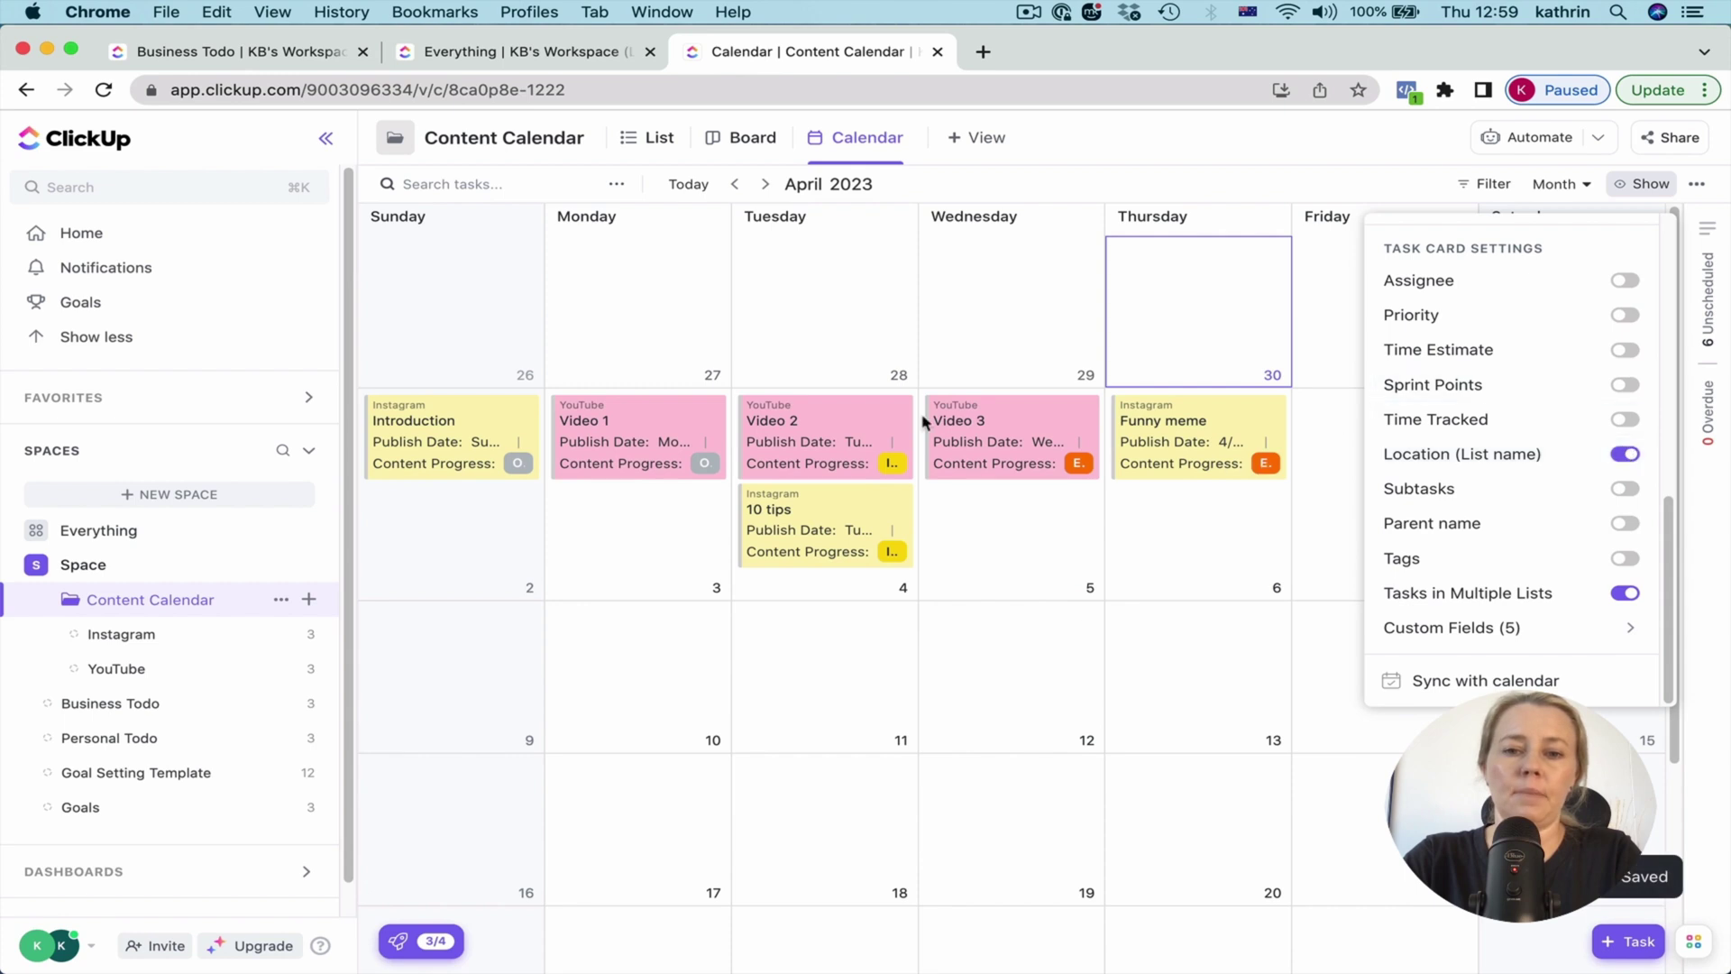
left_click(1256, 158)
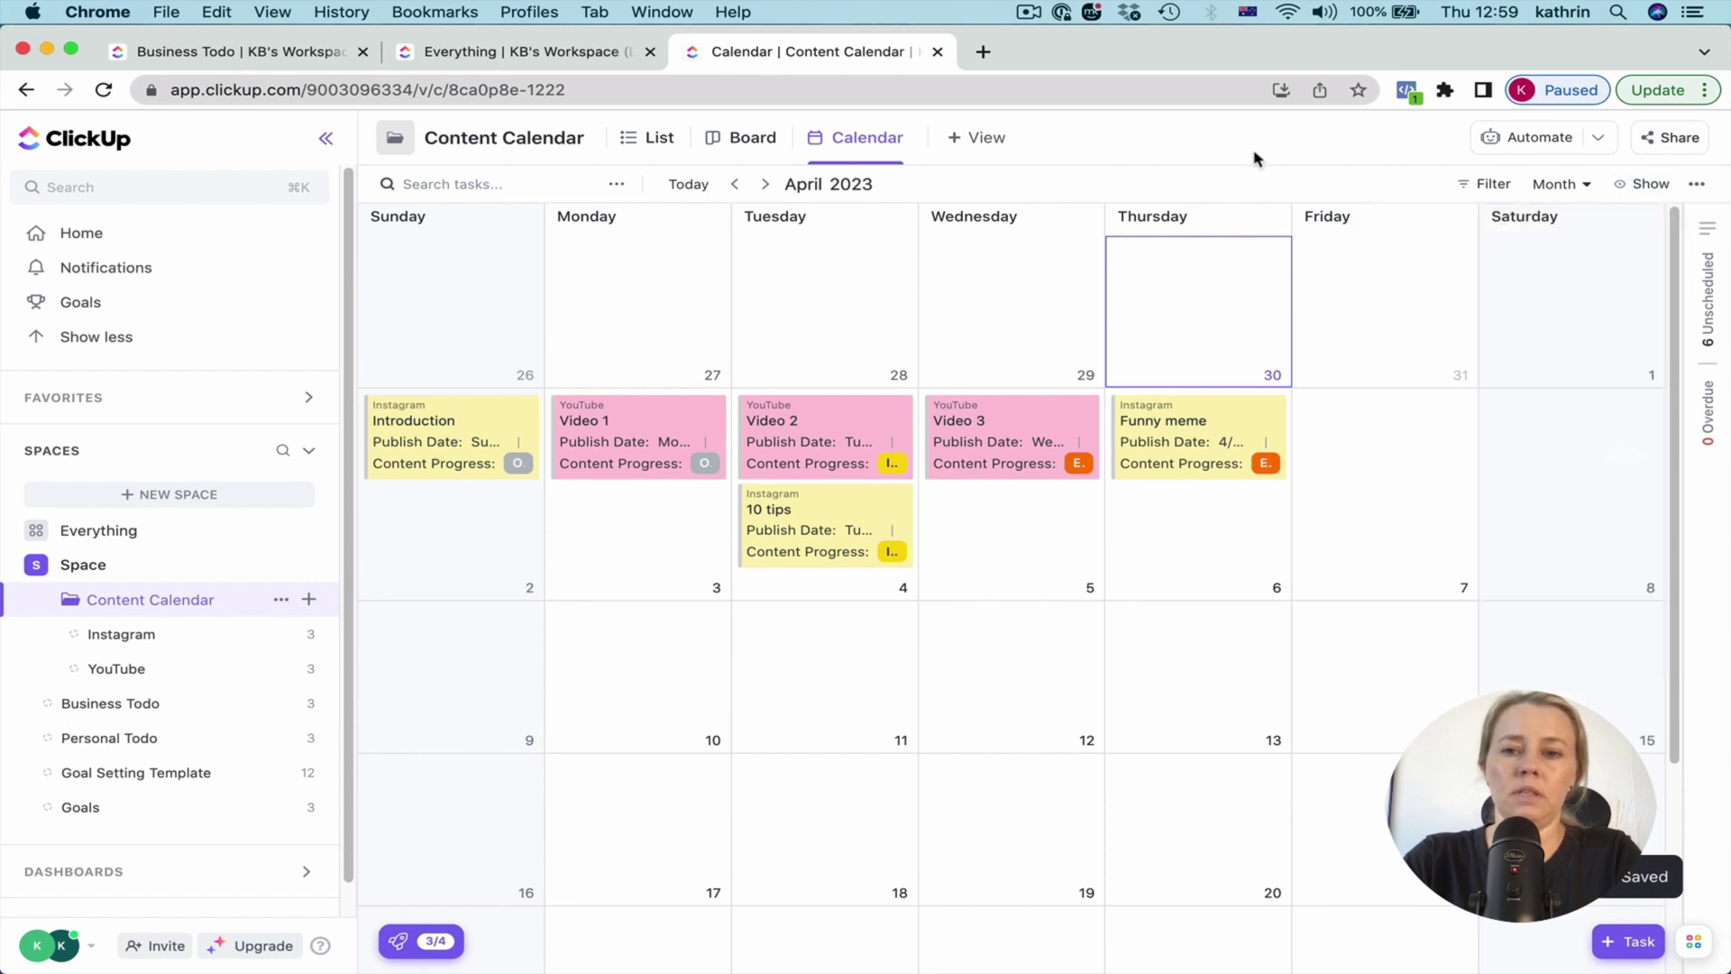
Step: Hide weekends and hour grid lines on the folder calendar
left_click(1643, 183)
scroll(1610, 363, "down", 5)
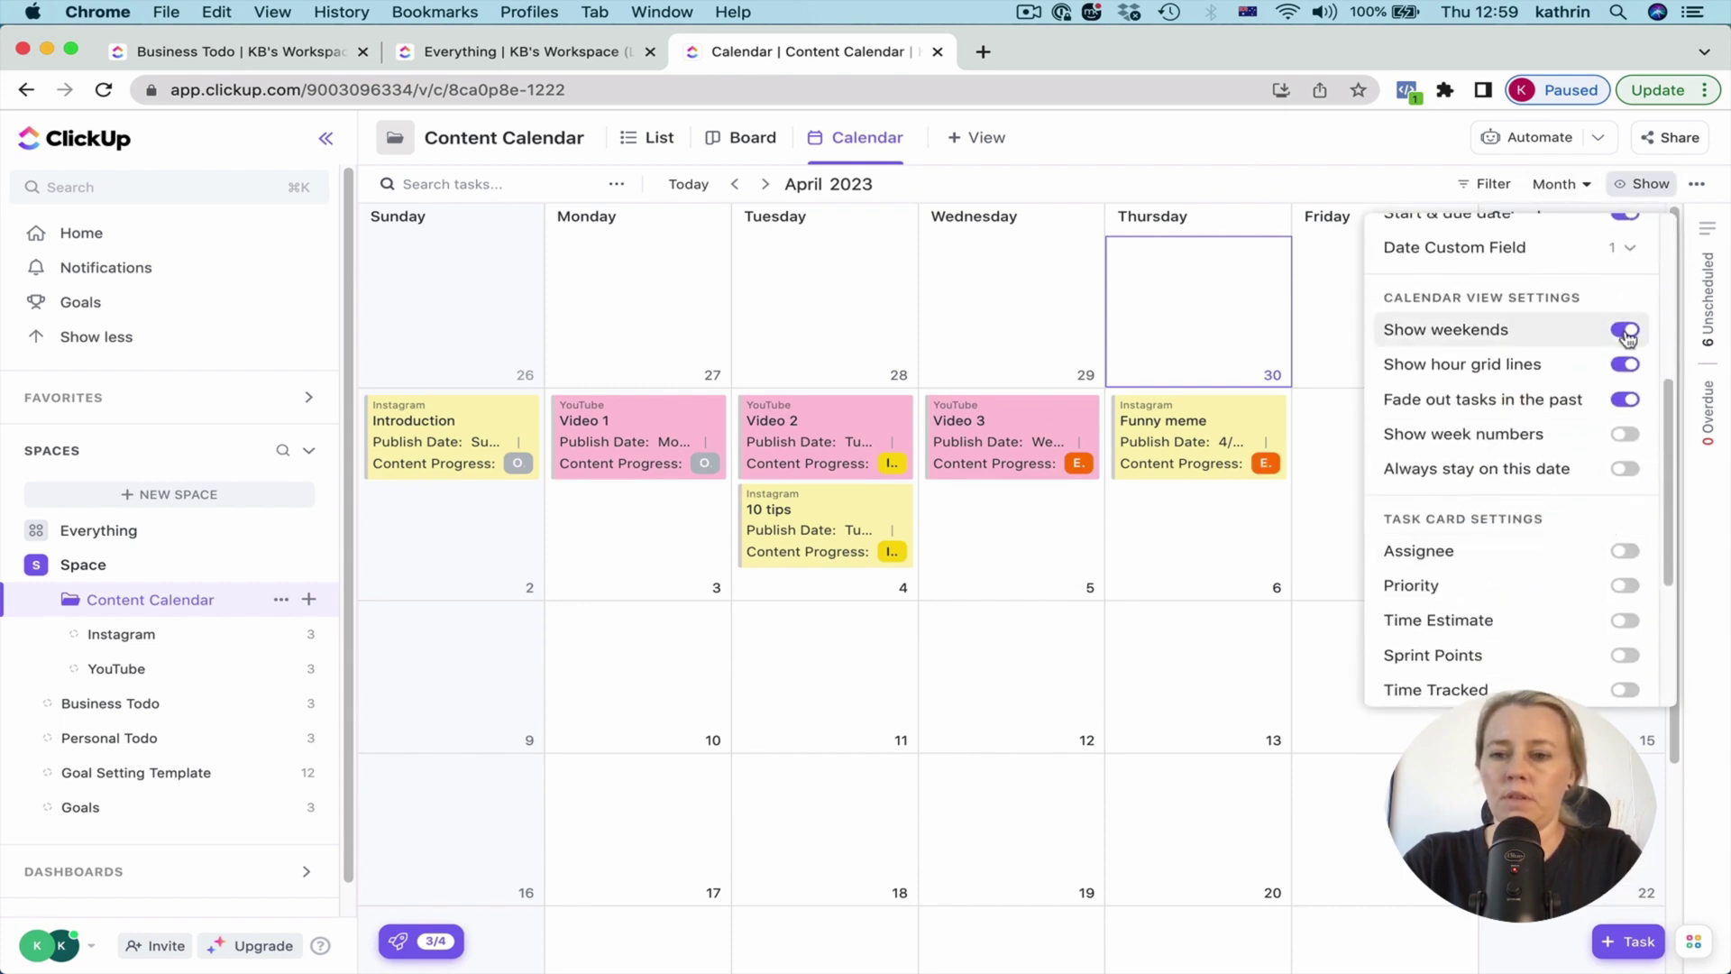
left_click(1624, 329)
left_click(1625, 365)
left_click(1237, 173)
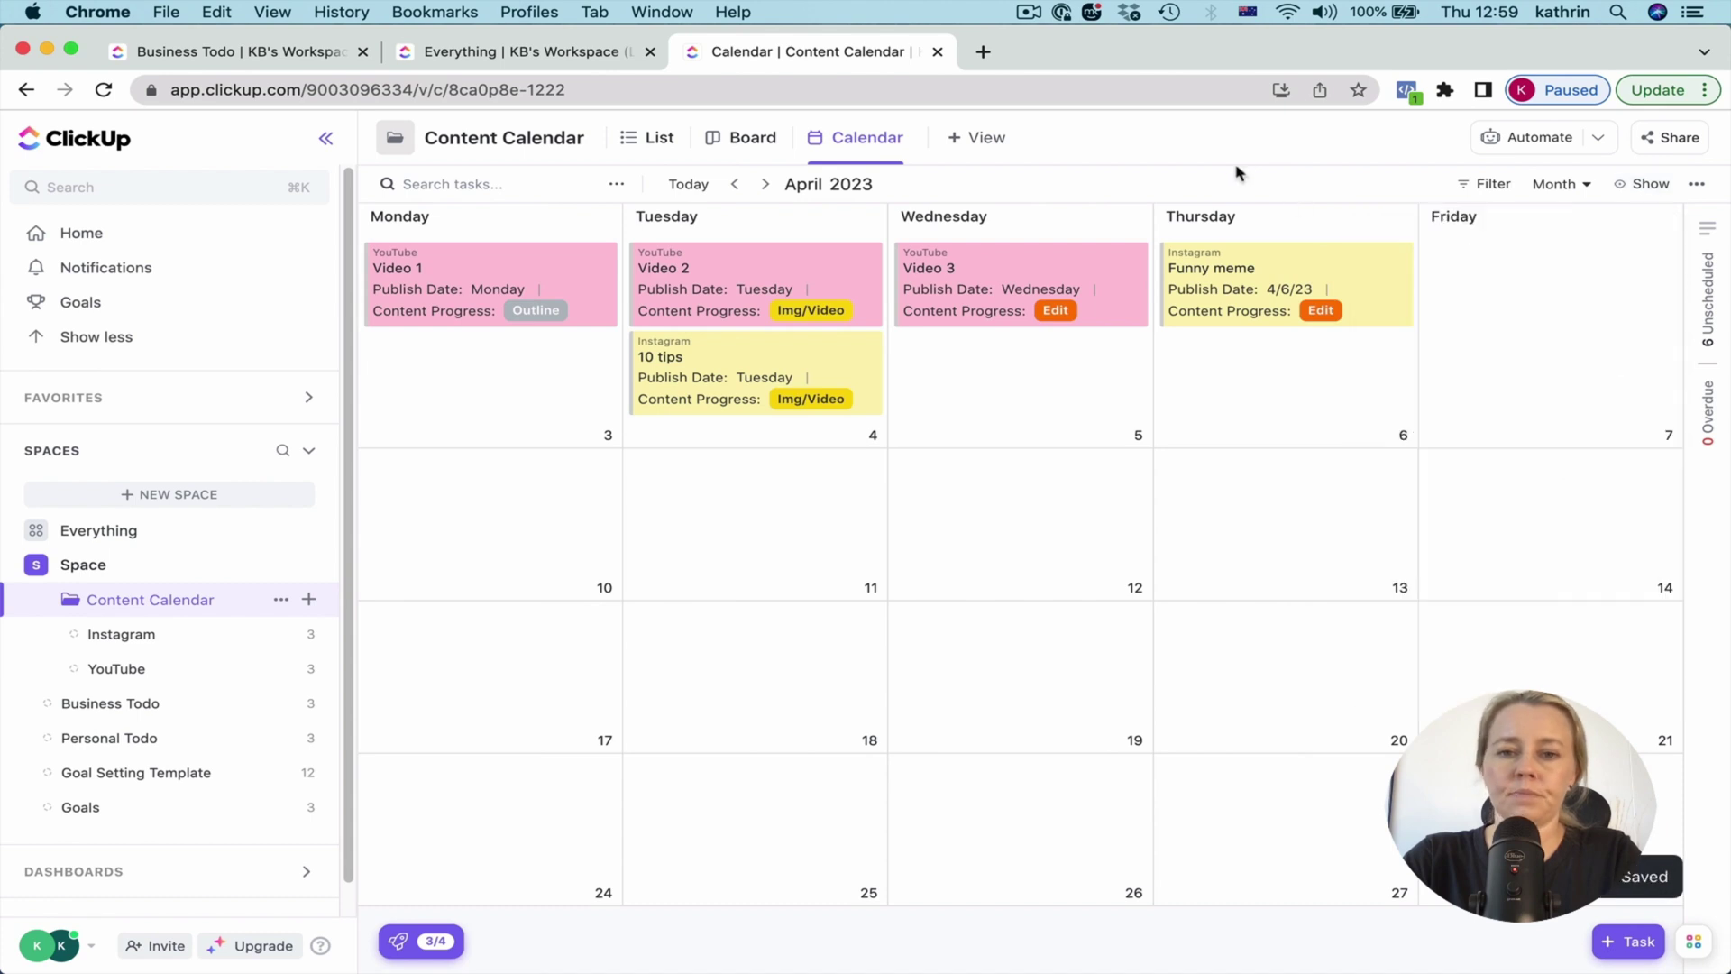
left_click(921, 136)
left_click(972, 188)
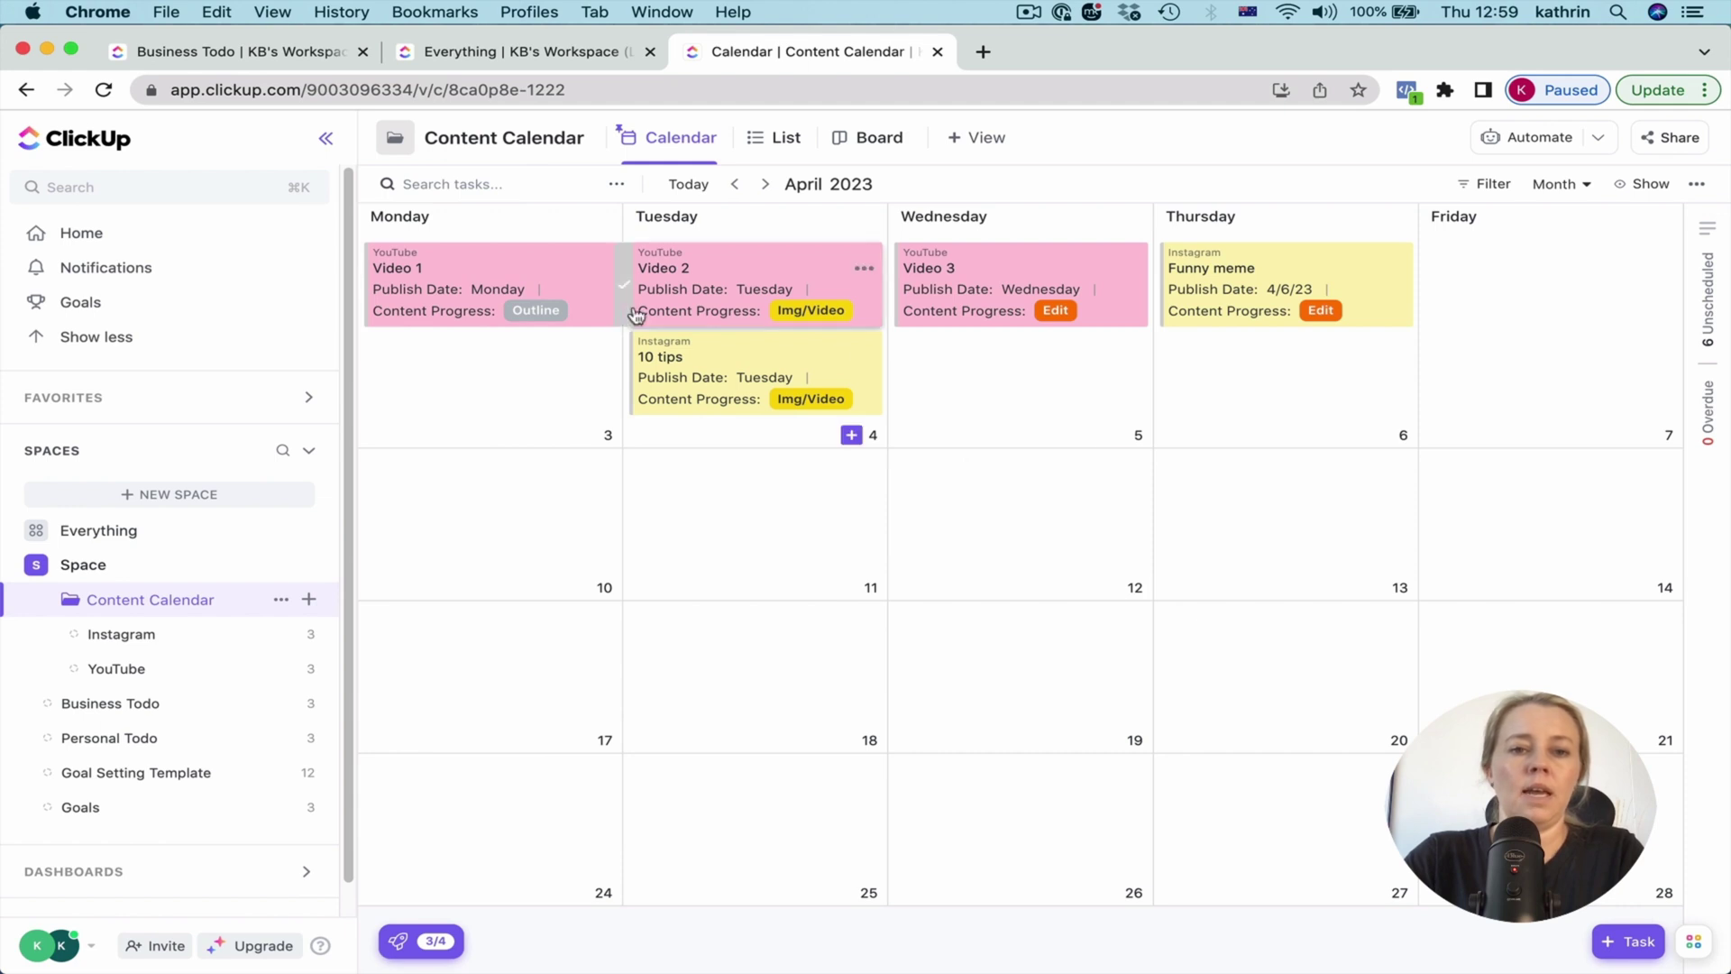
left_click(137, 637)
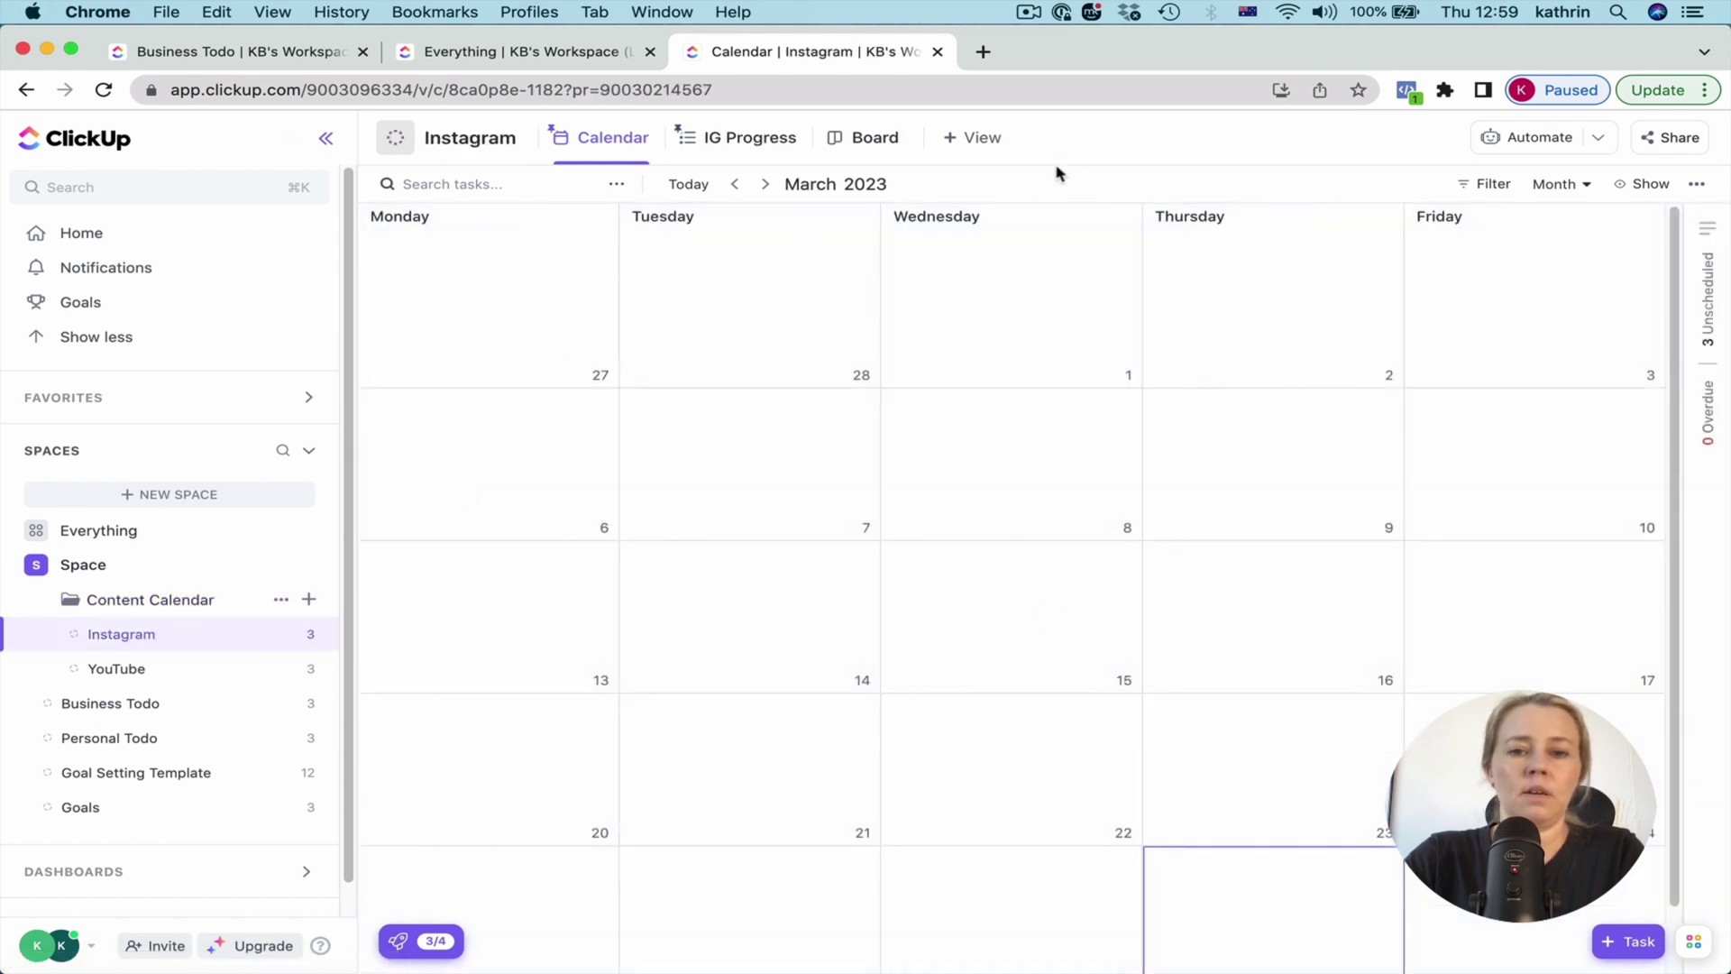
left_click(768, 184)
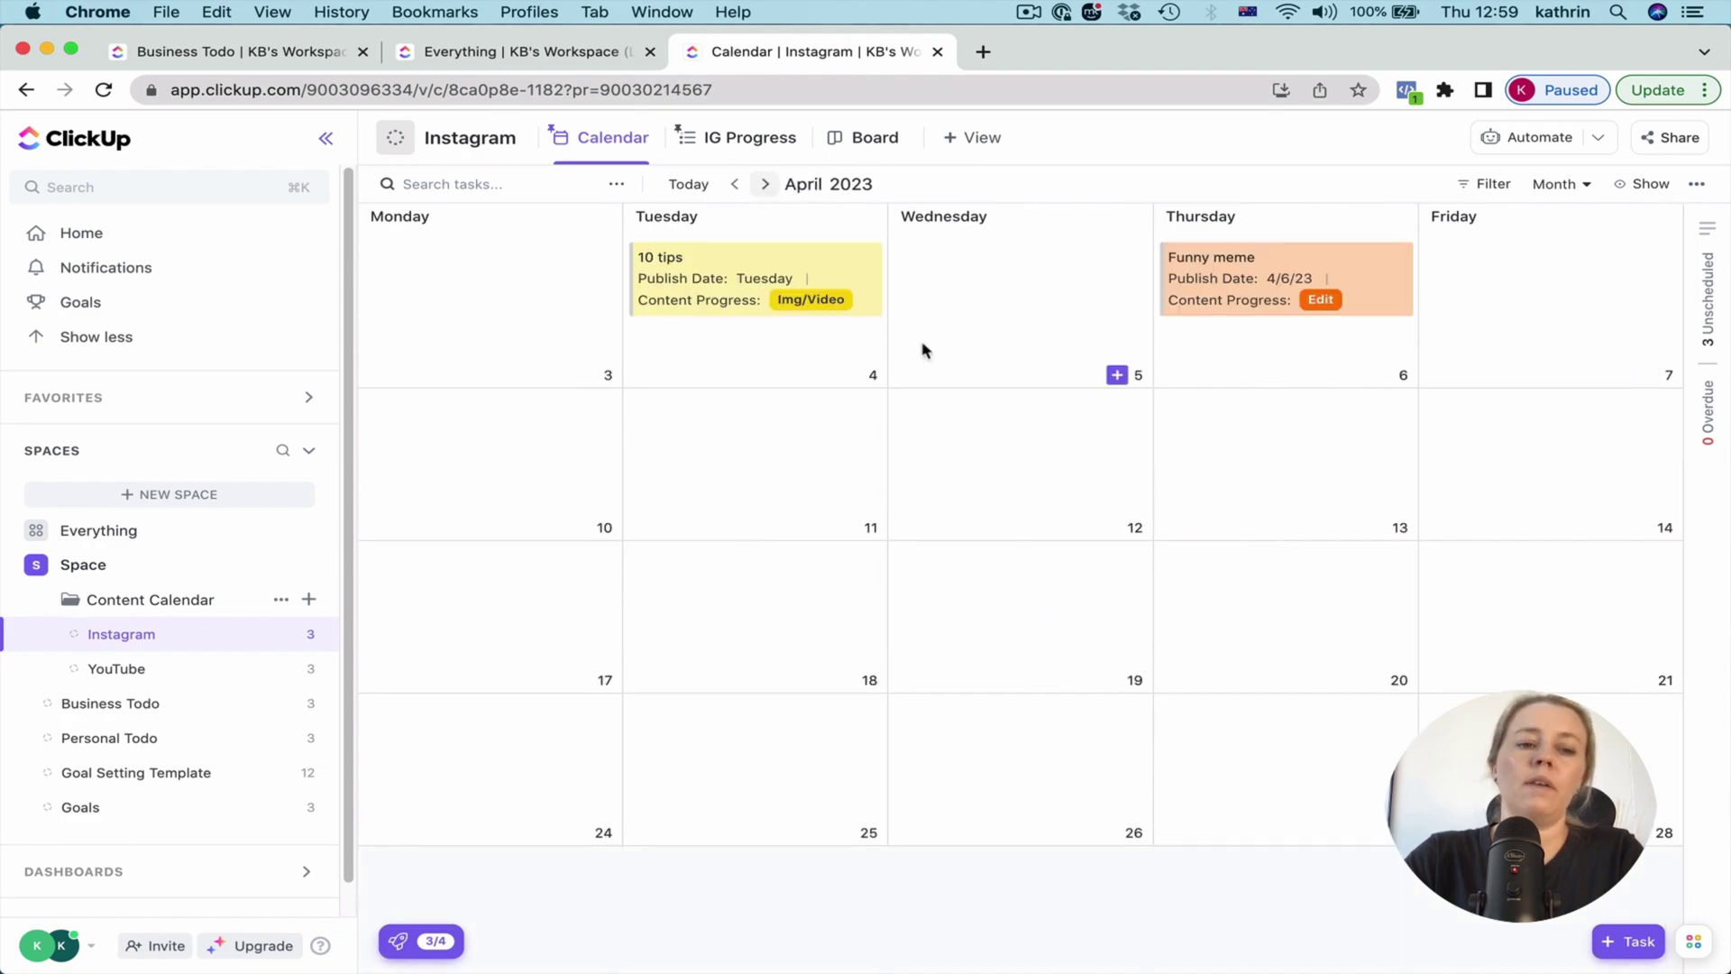